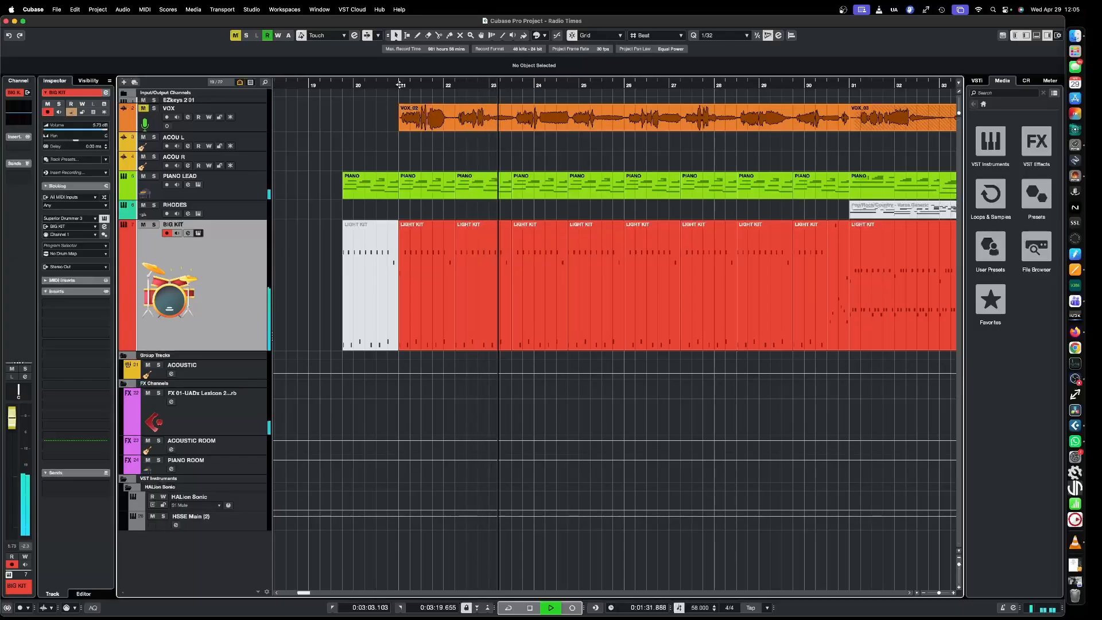
# Listen to the arrangement through the vocal section and again from around bar 31, where the drum pattern changes
pyautogui.hscroll(3, 545, 224)
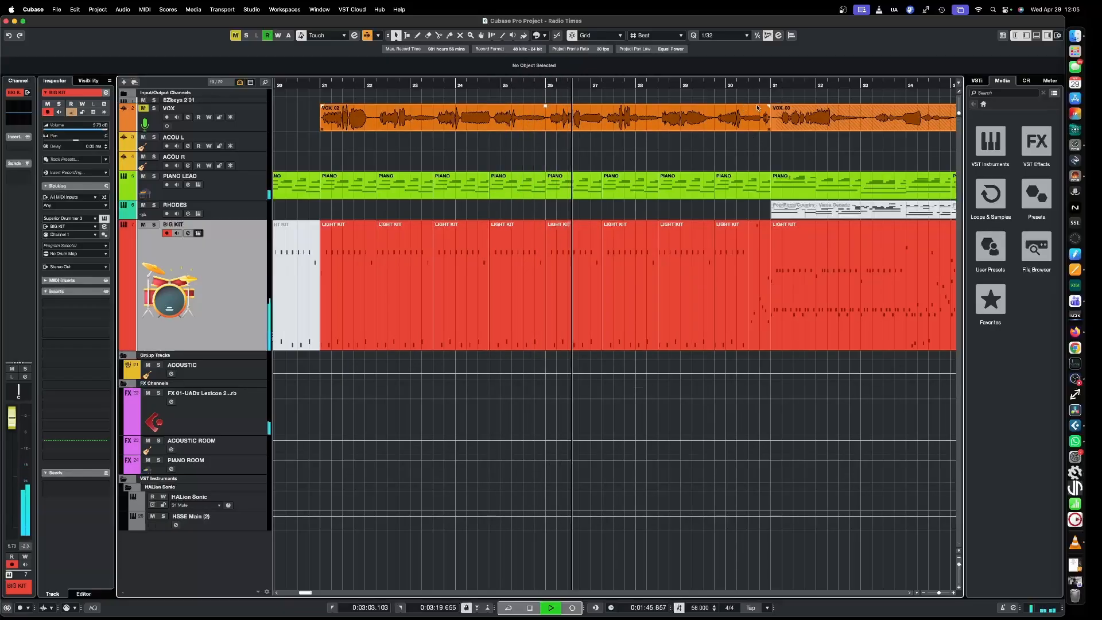
pyautogui.scroll(-2, 752, 142)
pyautogui.hscroll(4, 746, 146)
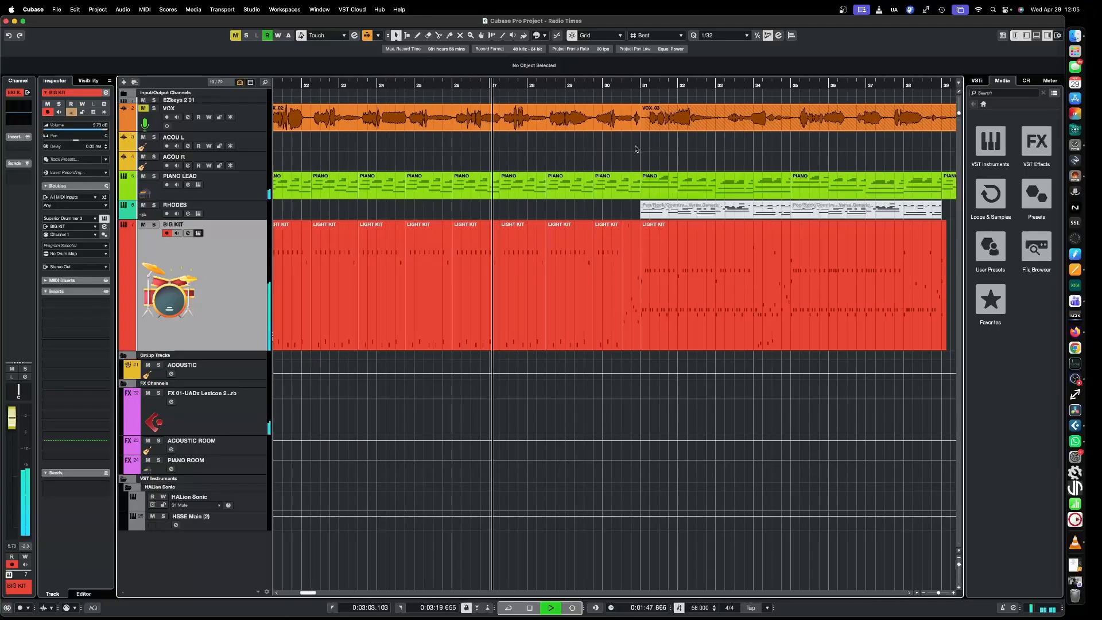
pyautogui.press('space')
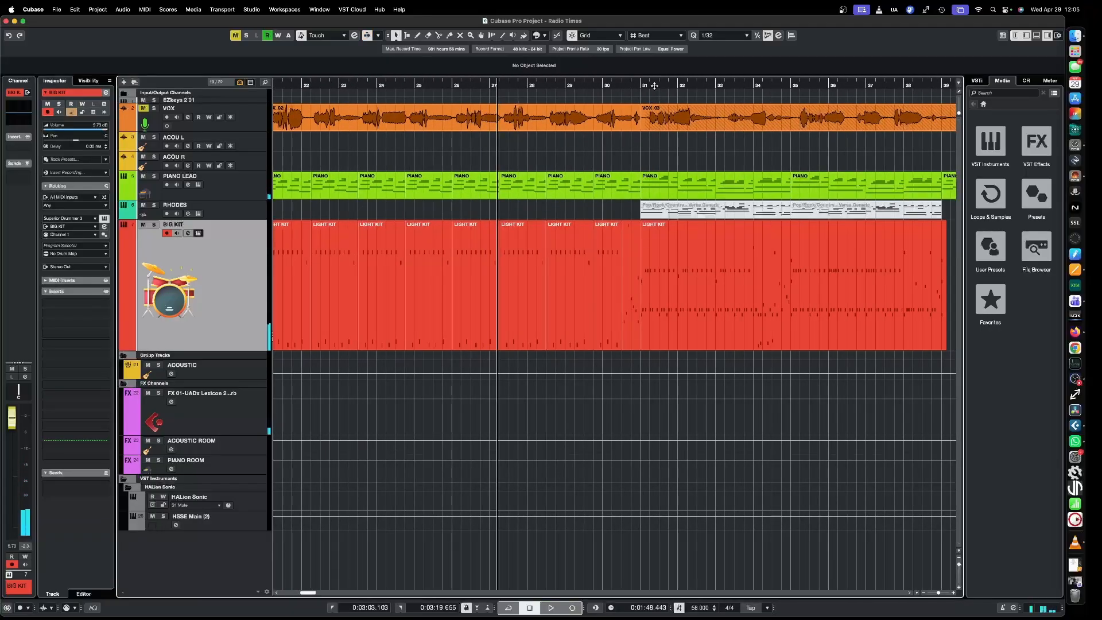
pyautogui.click(654, 85)
pyautogui.press('space')
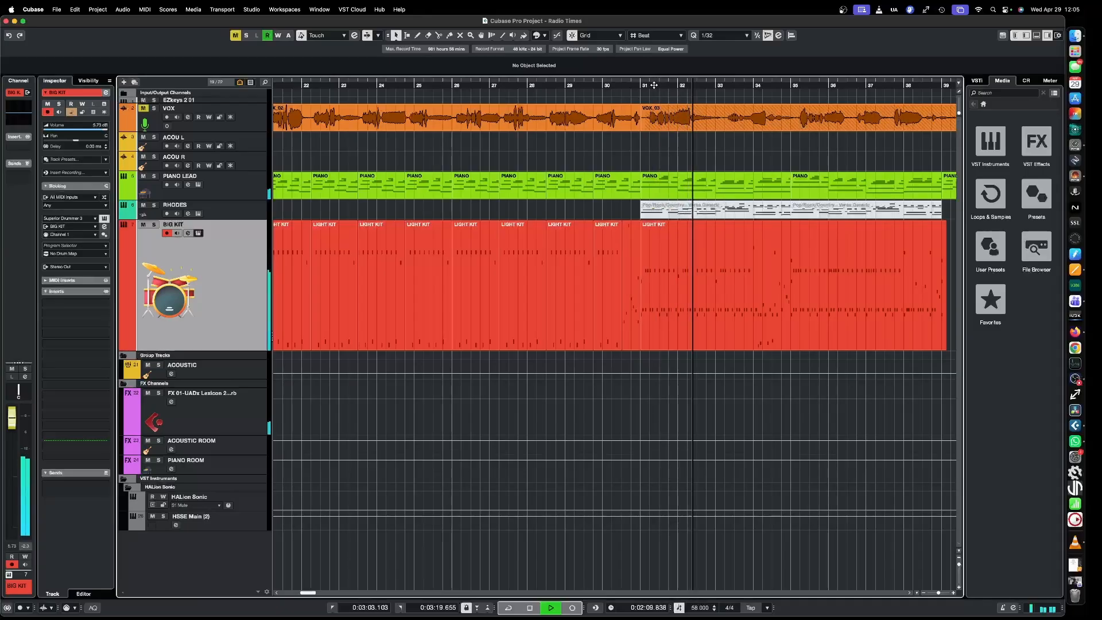
pyautogui.press('space')
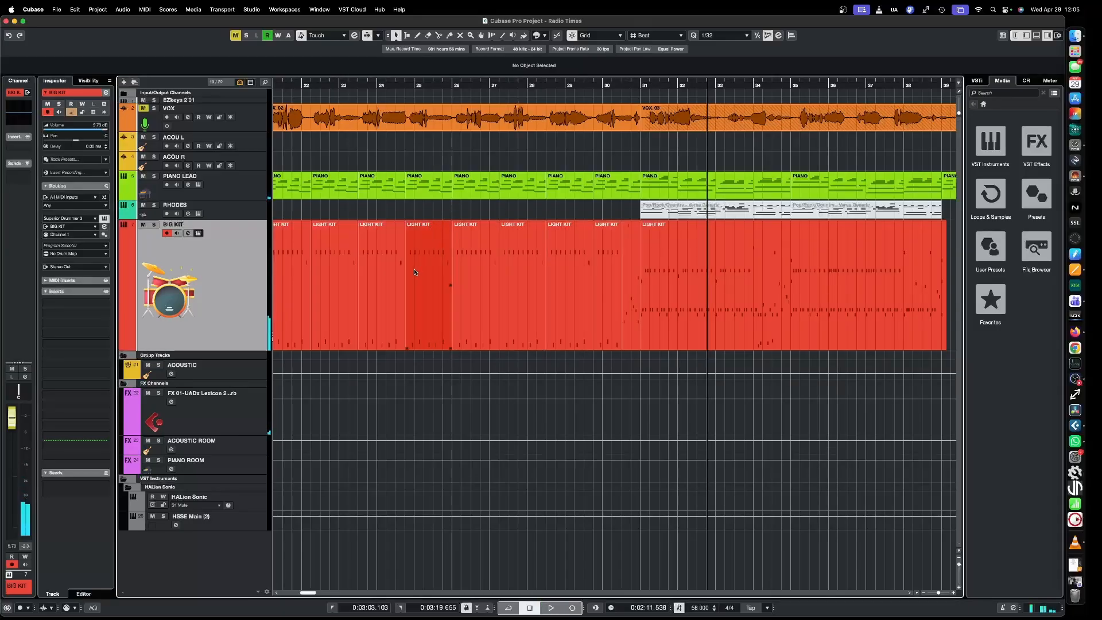
# Examine the BIG KIT drum parts along the timeline, from bar 21 through the sections after bar 40
pyautogui.hscroll(-3, 429, 271)
pyautogui.scroll(3, 431, 272)
pyautogui.scroll(-2, 431, 272)
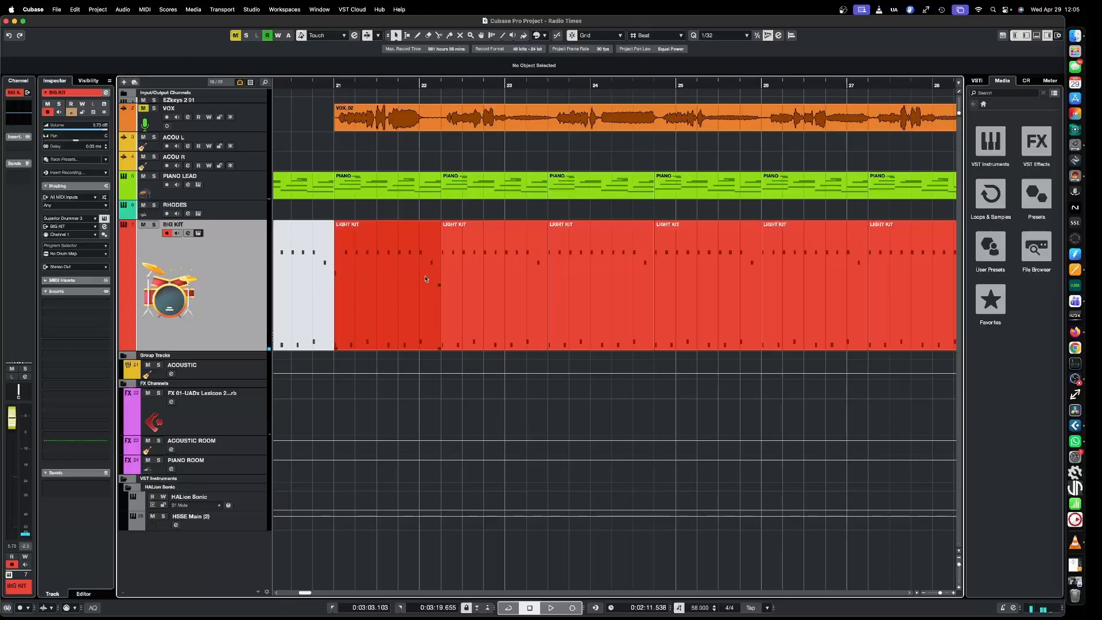
pyautogui.hscroll(2, 520, 308)
pyautogui.scroll(-4, 520, 312)
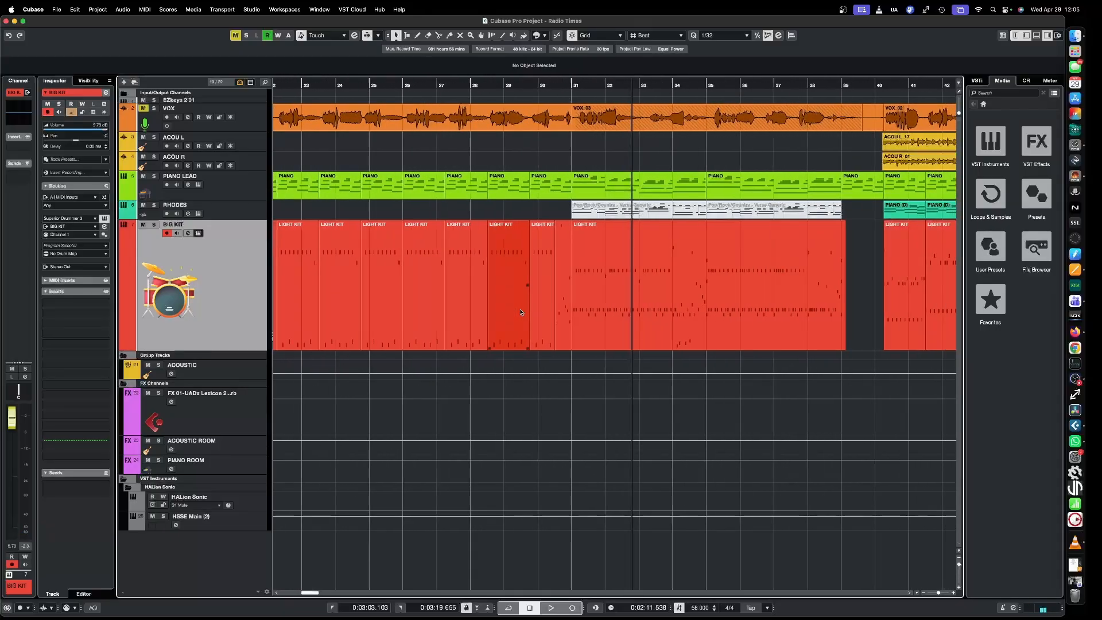
pyautogui.hscroll(3, 520, 312)
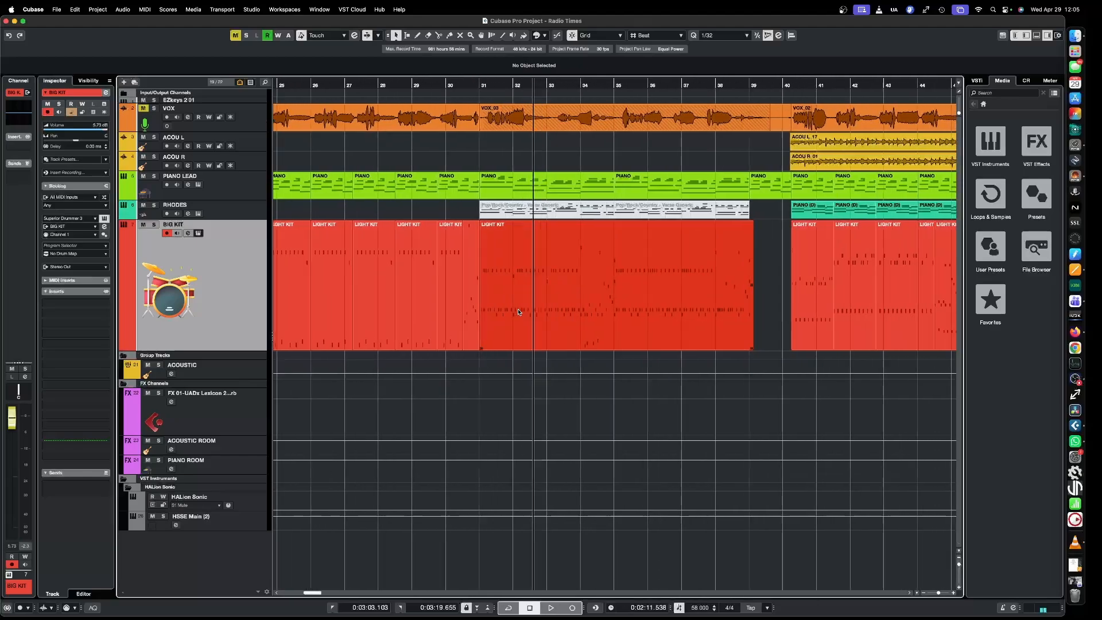
pyautogui.hscroll(8, 518, 312)
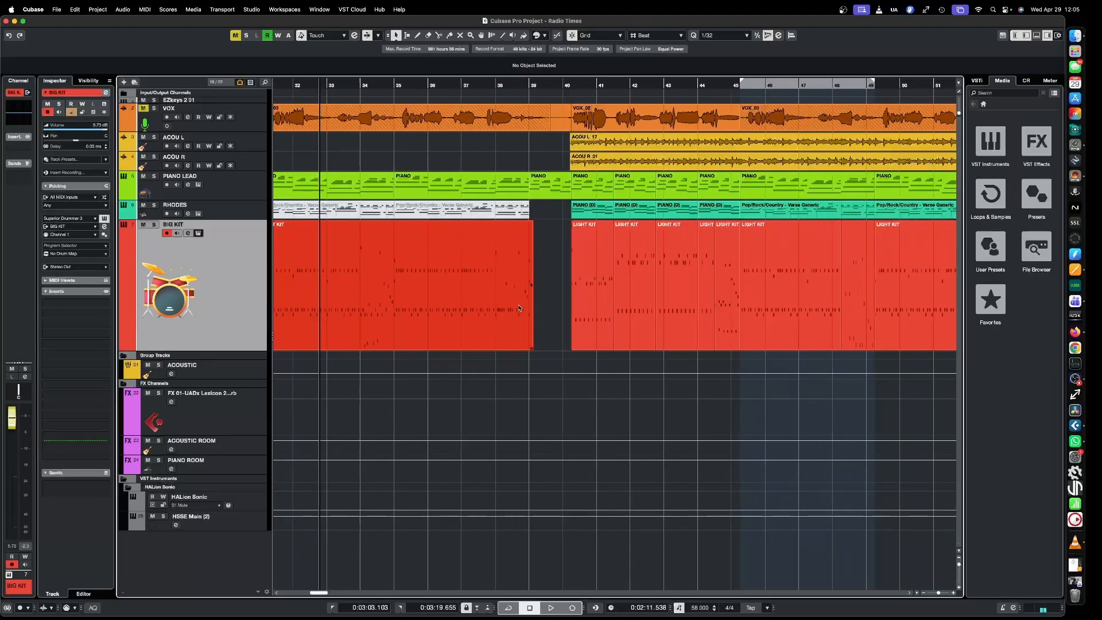
pyautogui.hscroll(6, 519, 309)
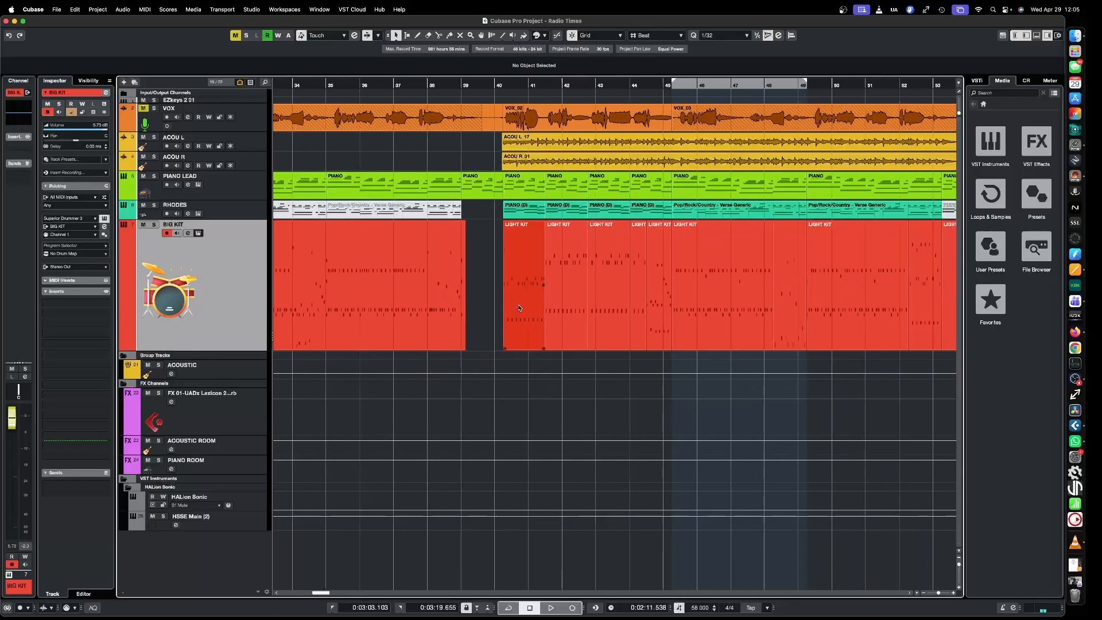
pyautogui.scroll(-4, 519, 309)
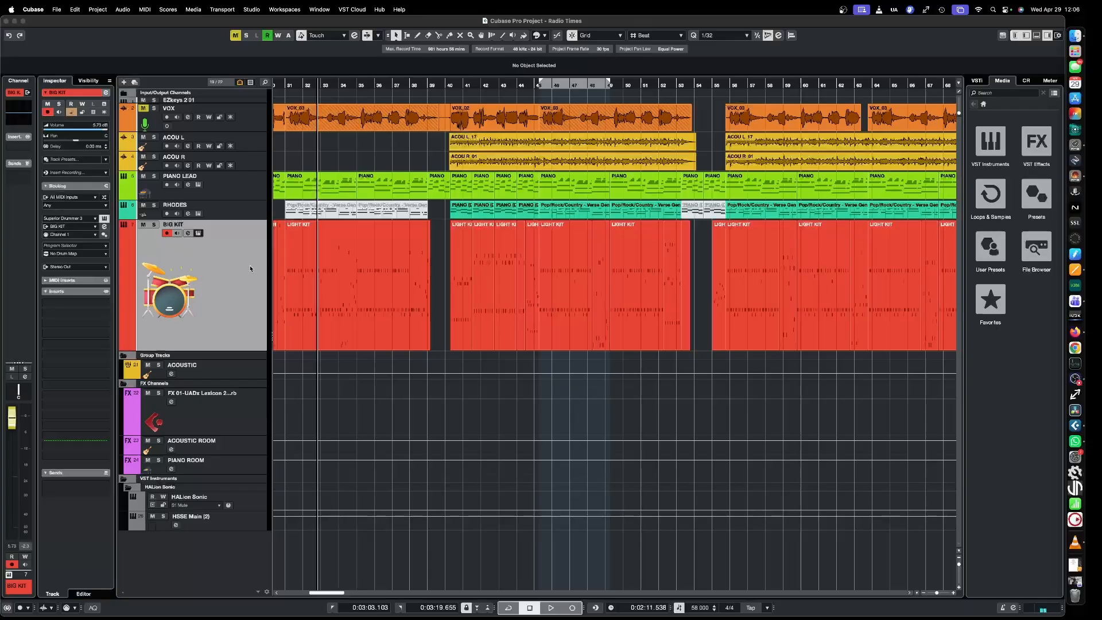
# Bring the BIG KIT Superior Drummer 3 mixer over the arrangement and watch its channel meters during playback
pyautogui.press('space')
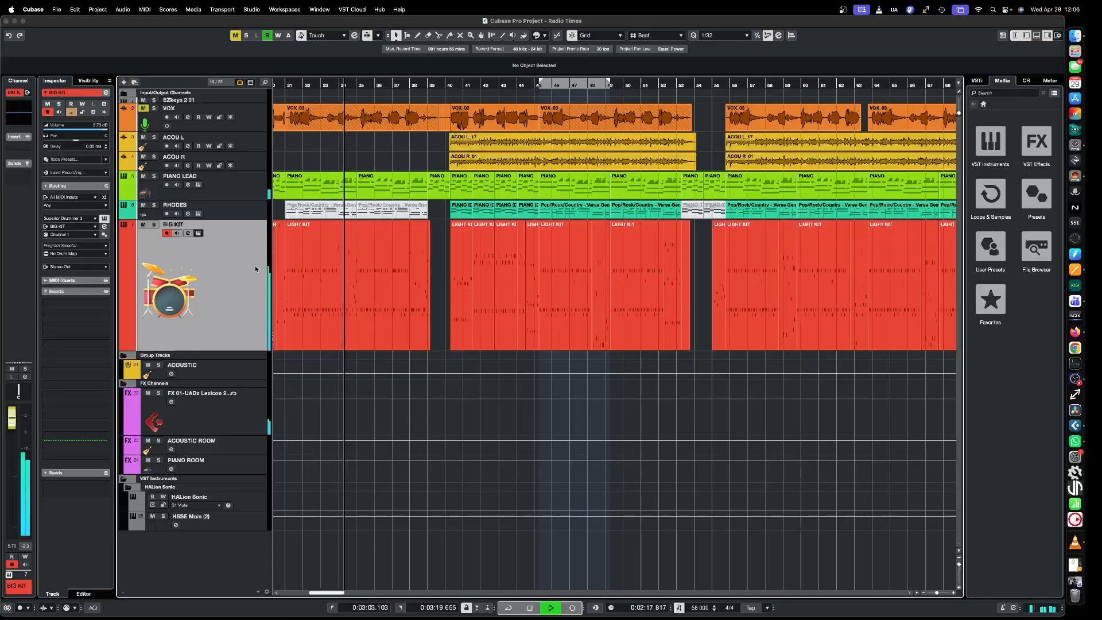
pyautogui.press('space')
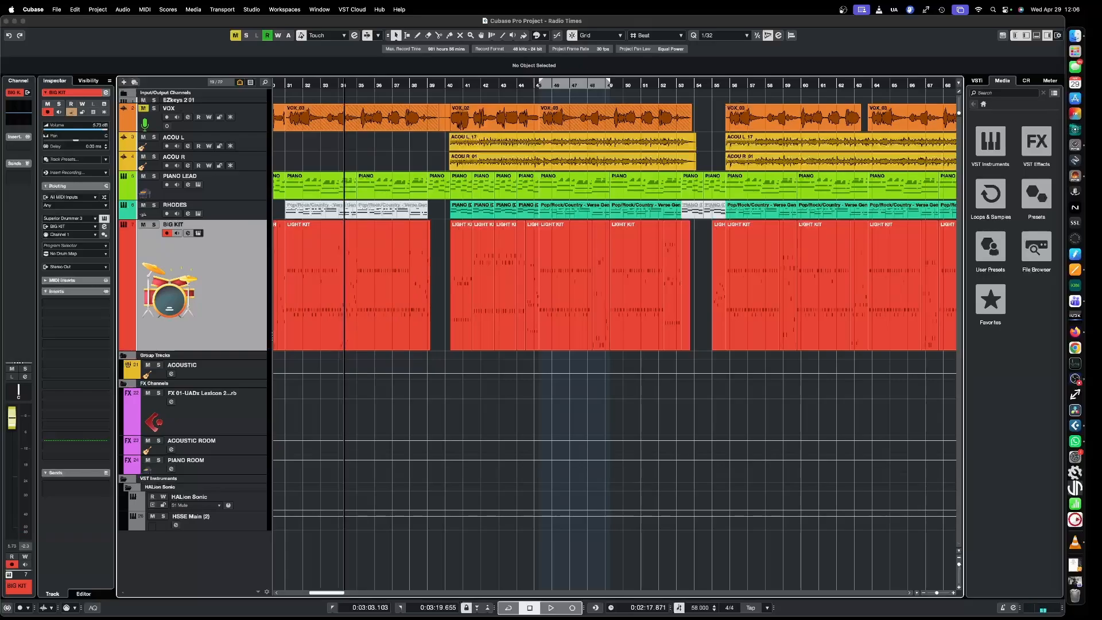
pyautogui.moveTo(505, 41); pyautogui.dragTo(572, 244)
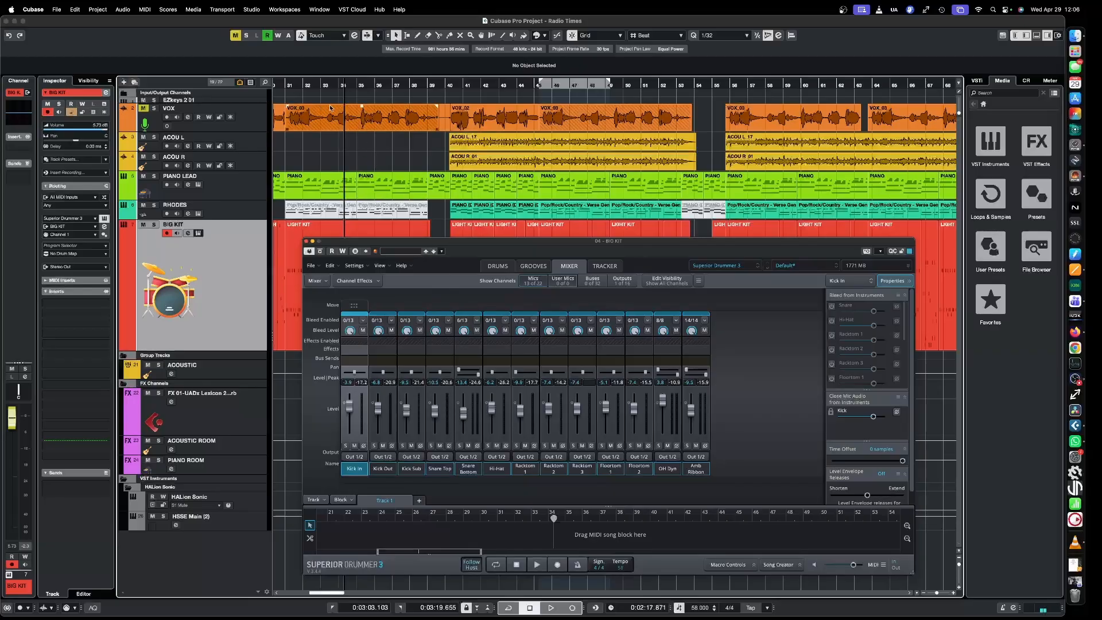
pyautogui.press('space')
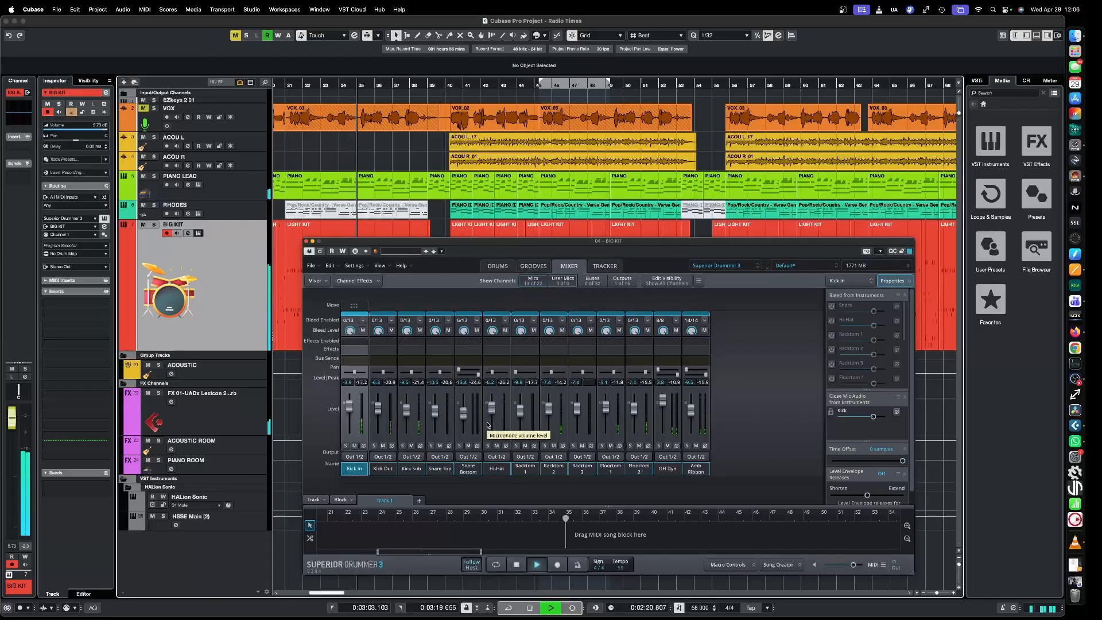
pyautogui.press('space')
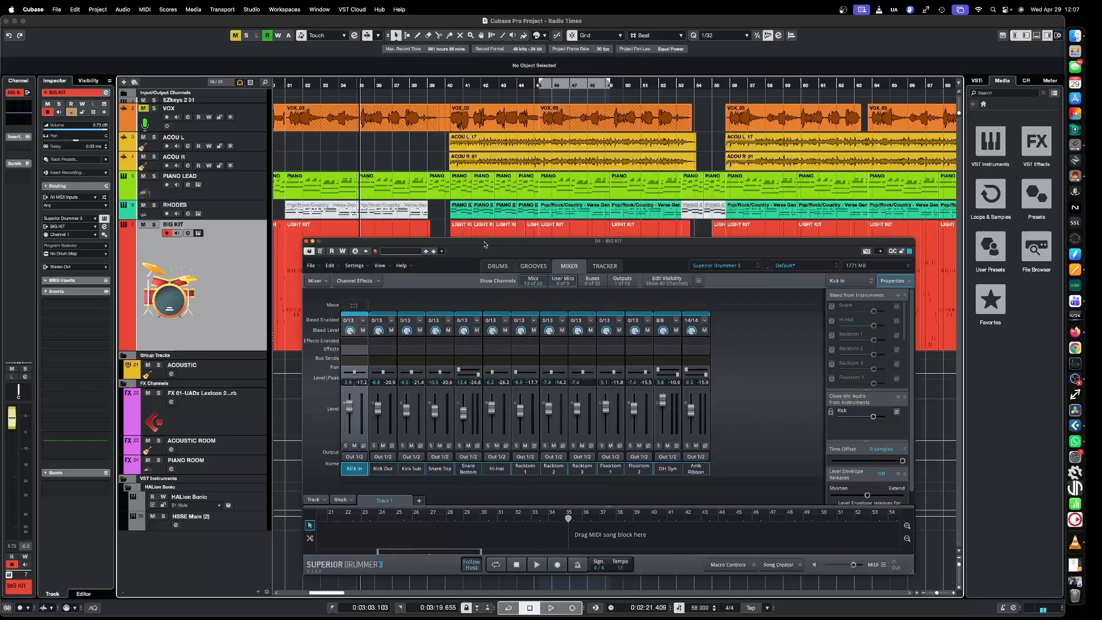
# Reposition the Superior Drummer 3 window, view the drum kit page and return to the mixer
pyautogui.moveTo(494, 245); pyautogui.dragTo(506, 265)
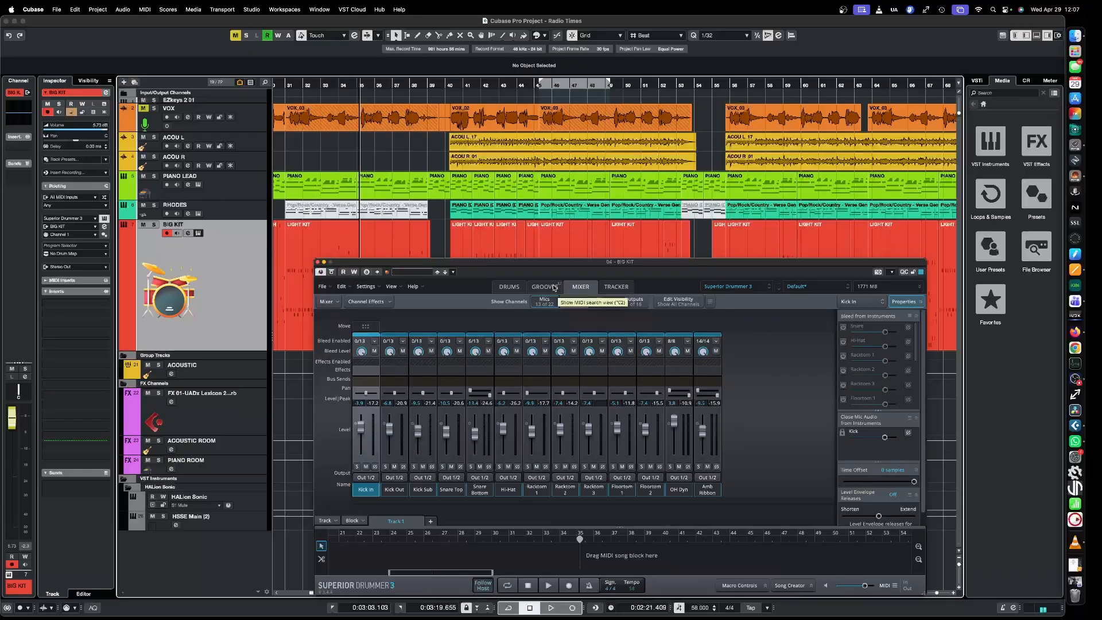
pyautogui.click(509, 287)
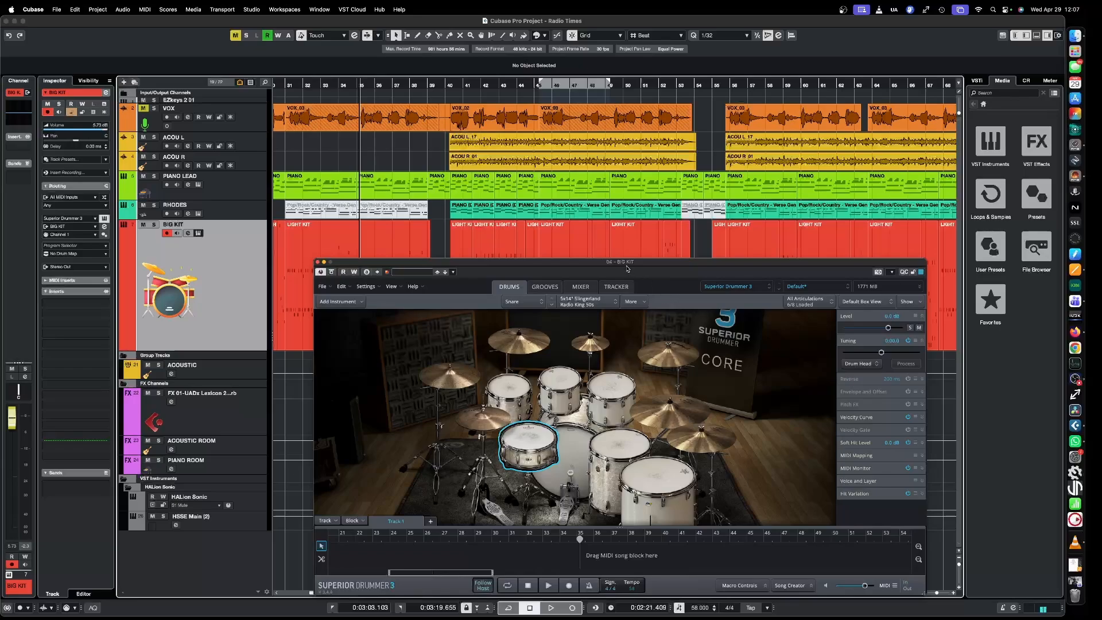
pyautogui.click(580, 286)
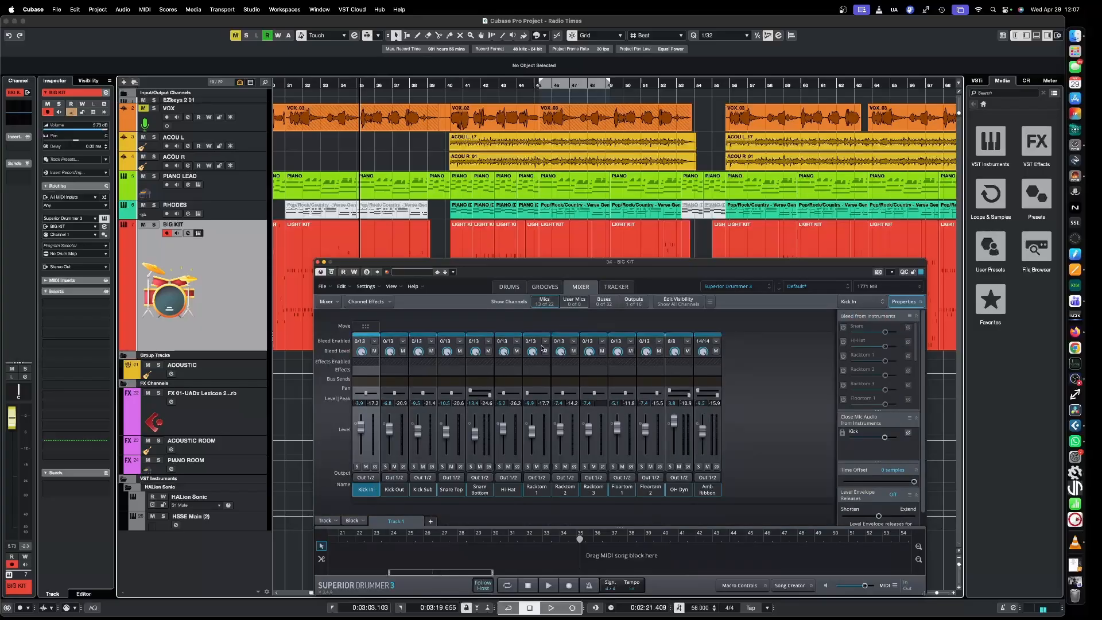
# Check which instrument outputs are activated for the BIG KIT track, keeping the Superior Drummer 3 mixer in view for comparison
pyautogui.moveTo(555, 262); pyautogui.dragTo(530, 0)
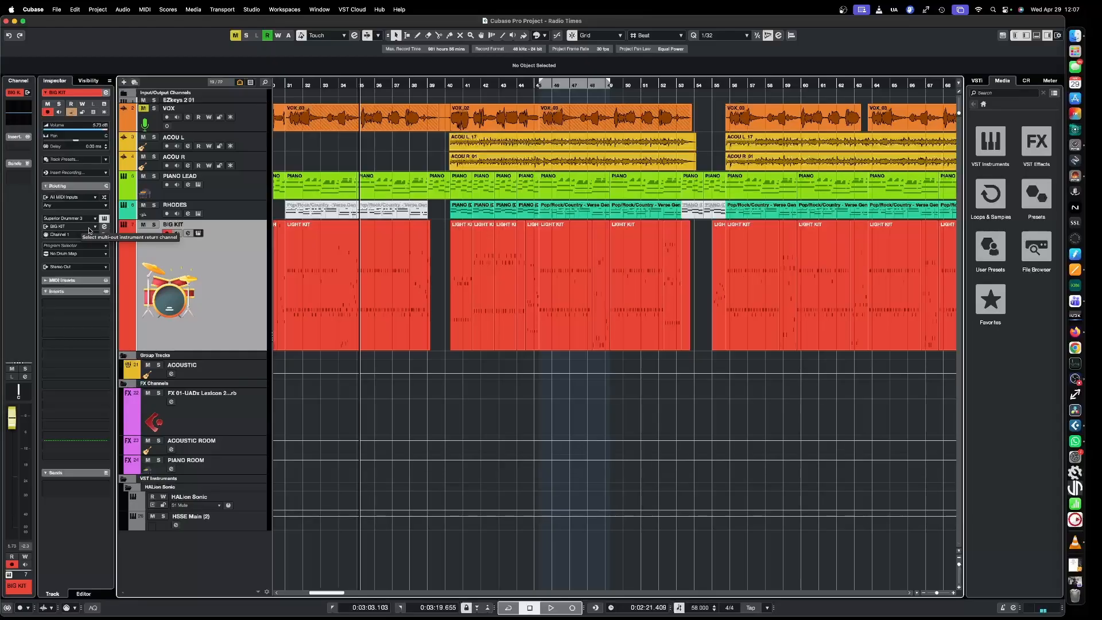
pyautogui.click(95, 231)
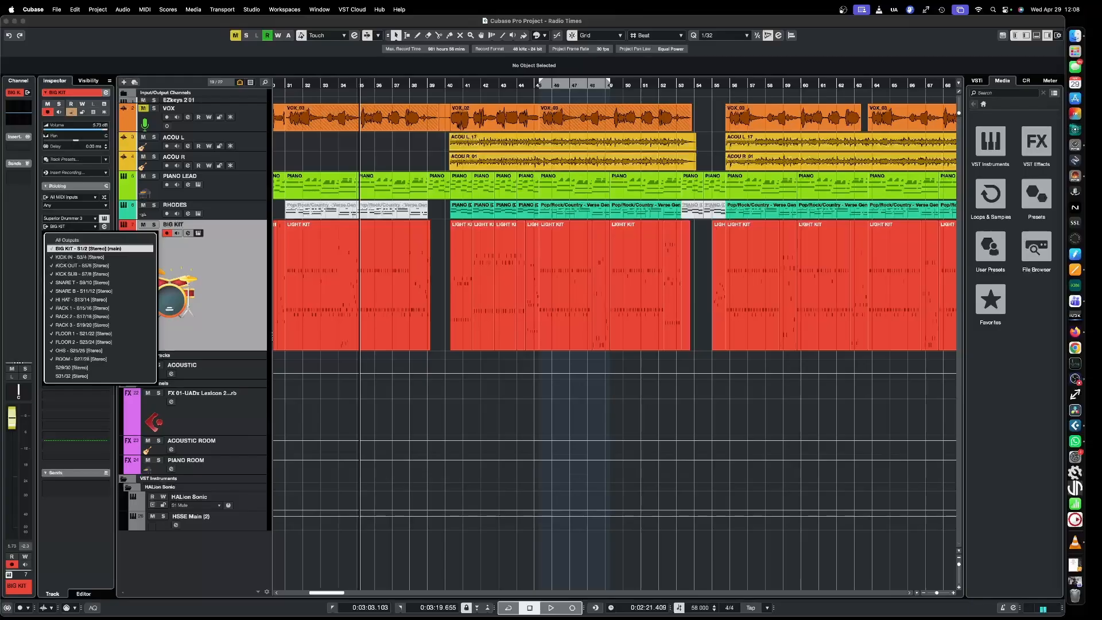
pyautogui.moveTo(487, 0); pyautogui.dragTo(487, 113)
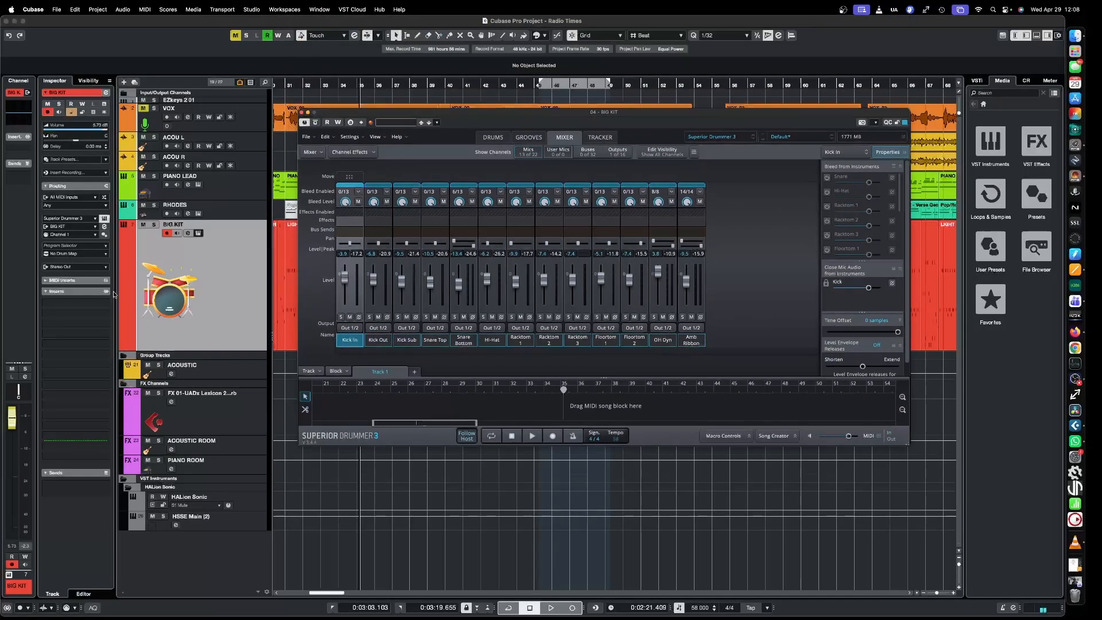
pyautogui.click(95, 231)
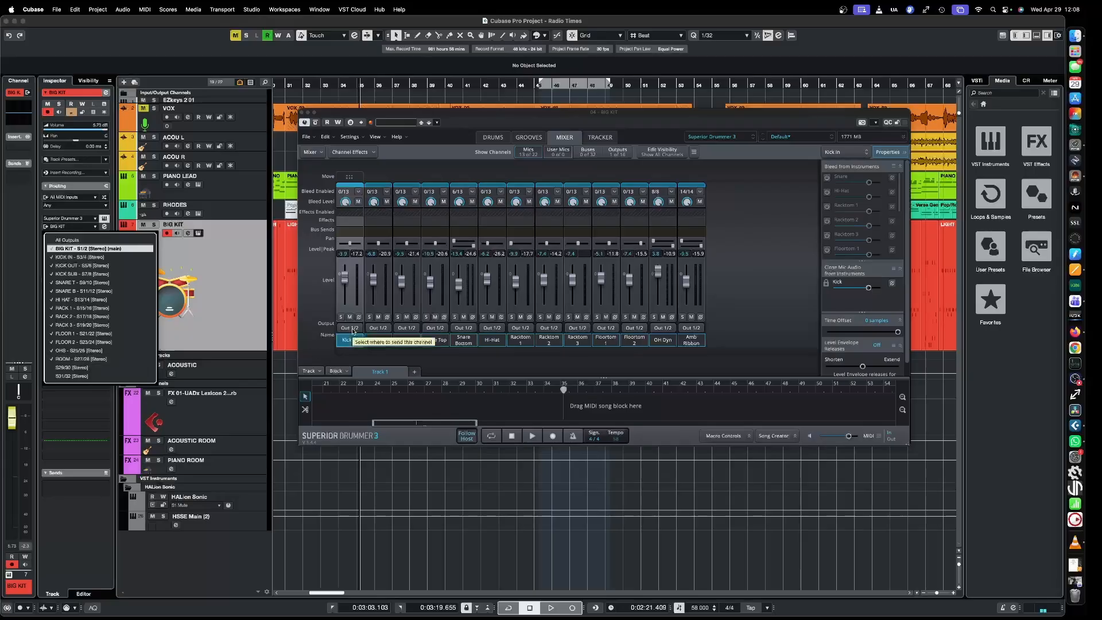
pyautogui.click(257, 269)
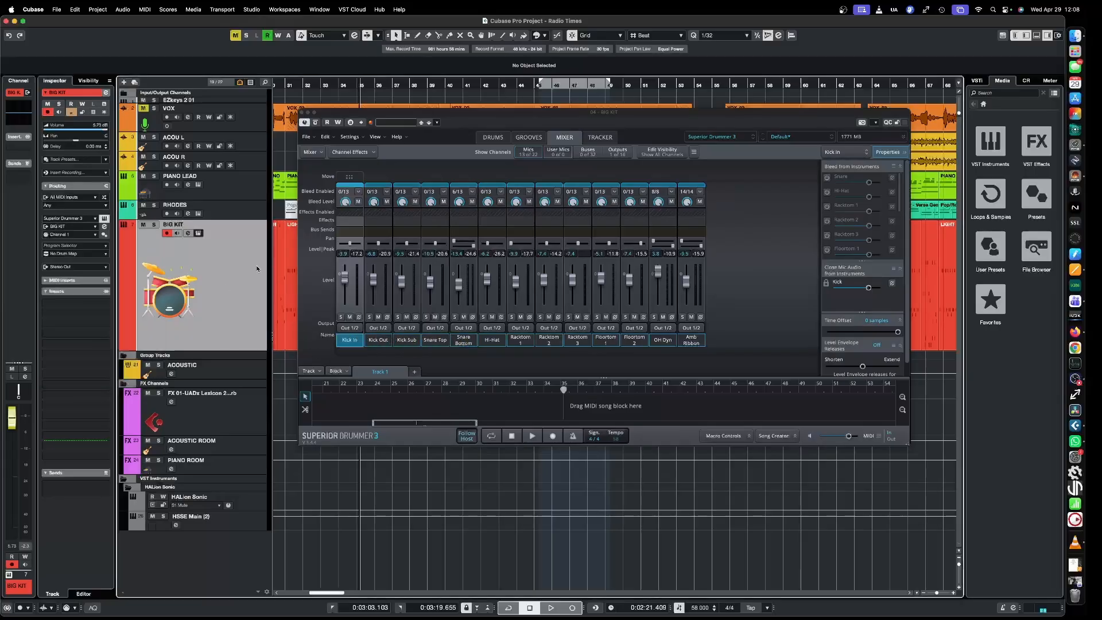
# Expand the output channels beneath the BIG KIT track and play the song to check which of them receive signal
pyautogui.click(124, 348)
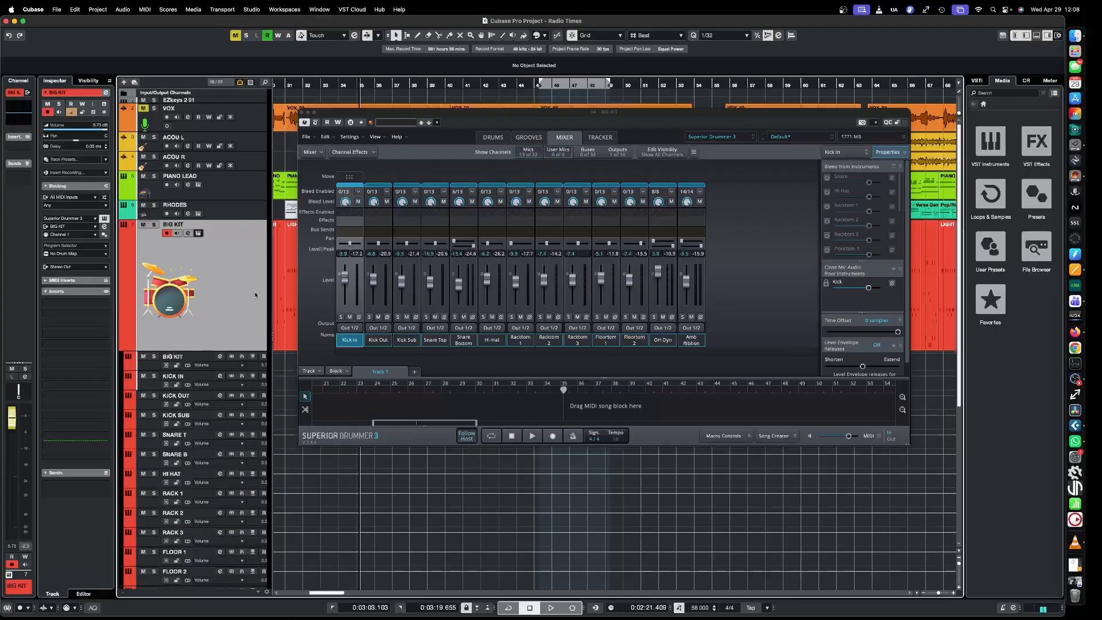
pyautogui.scroll(-3, 252, 299)
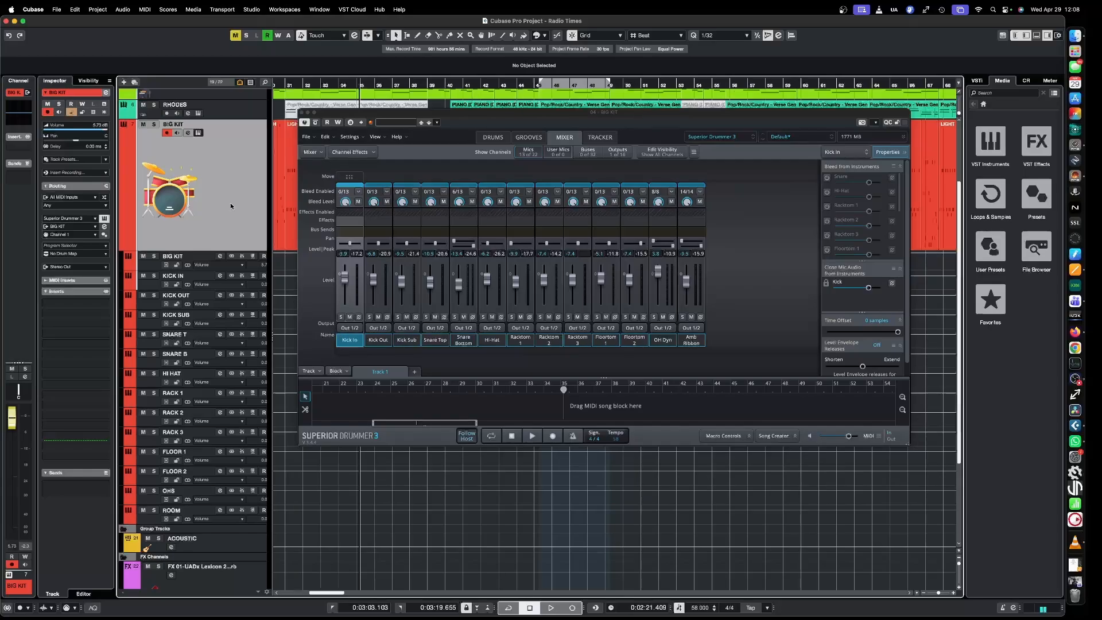
pyautogui.press('space')
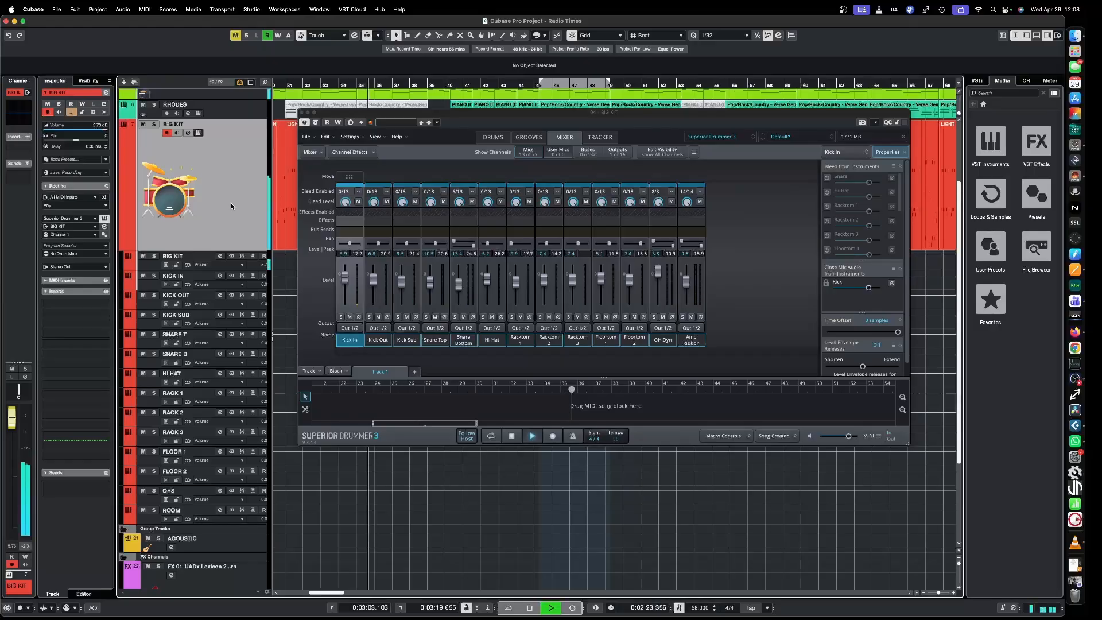
pyautogui.press('space')
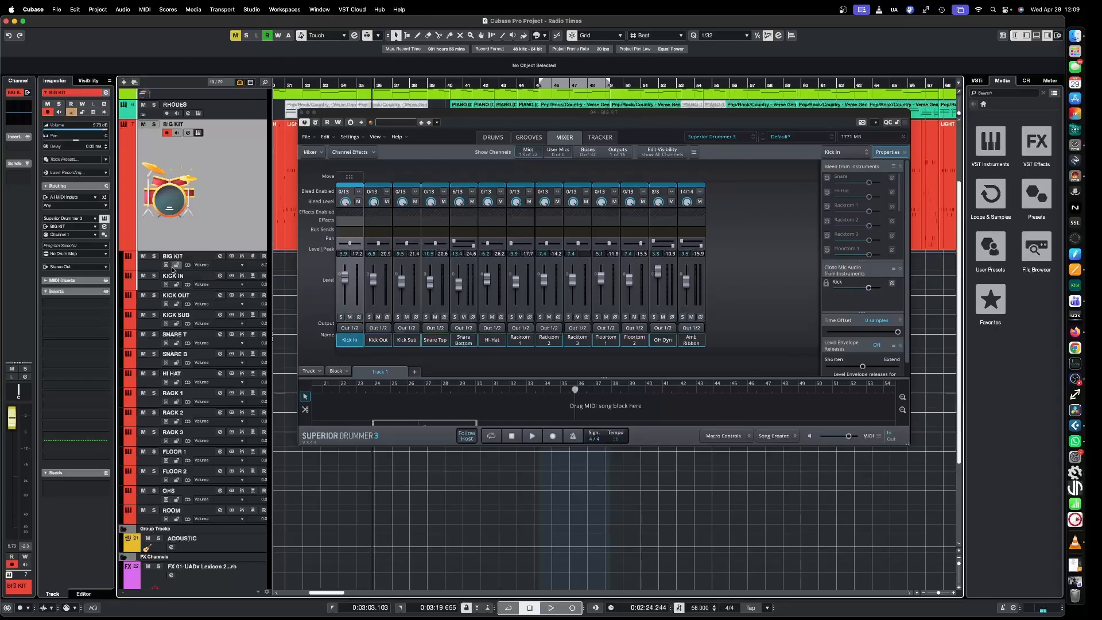
# Route the kick channels to separate outputs: Kick In to Out 3/4, Kick Out to Out 5/6 and Kick Sub to Out 7/8
pyautogui.click(356, 329)
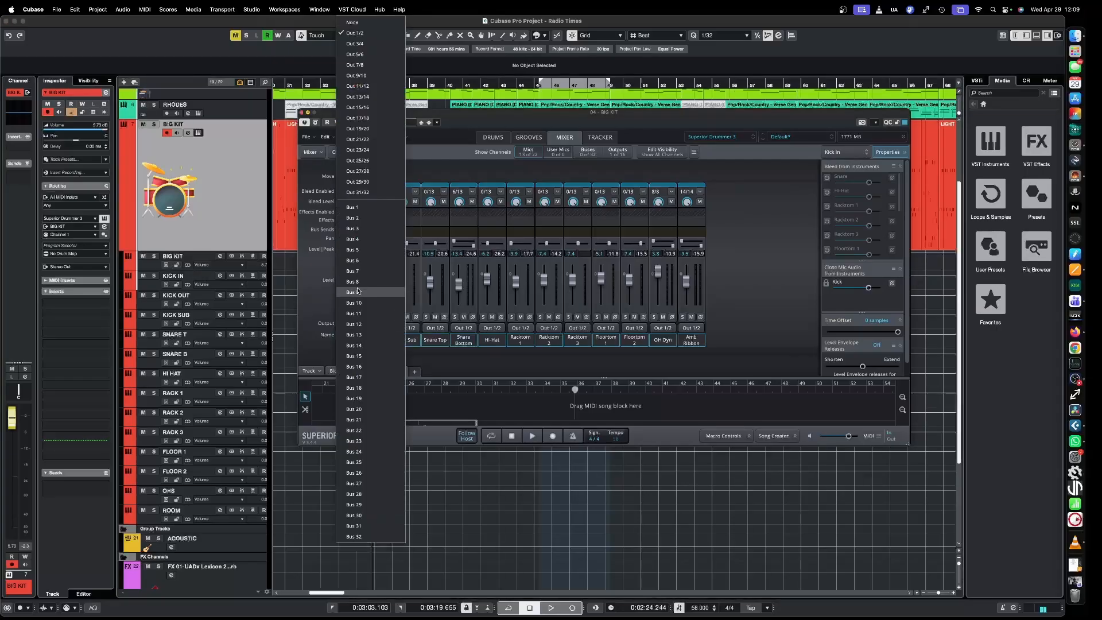
pyautogui.click(360, 43)
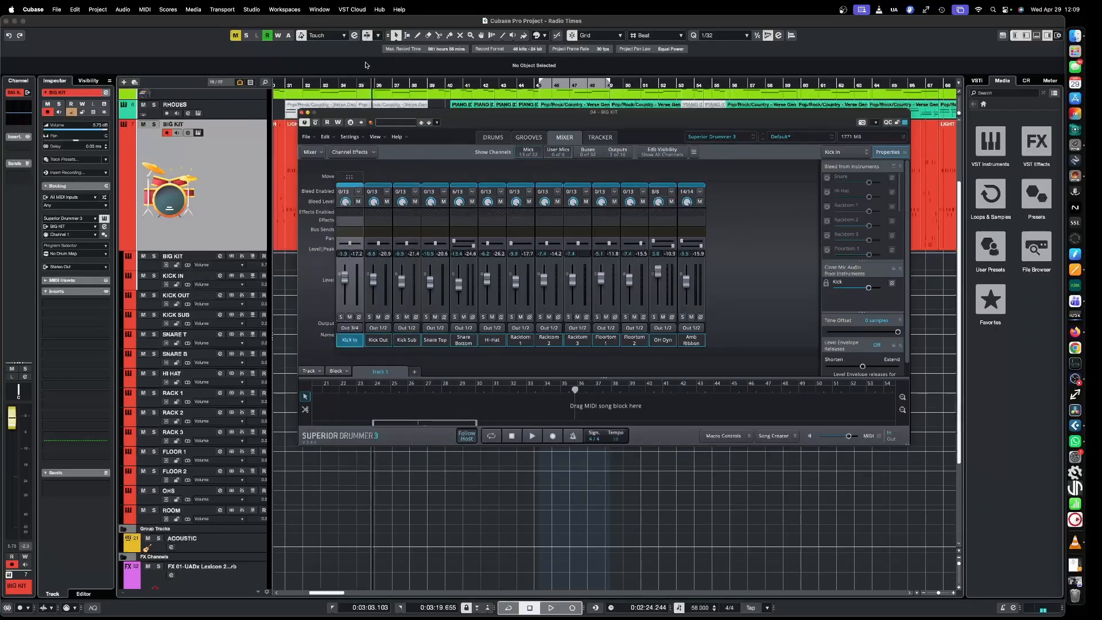
pyautogui.click(385, 328)
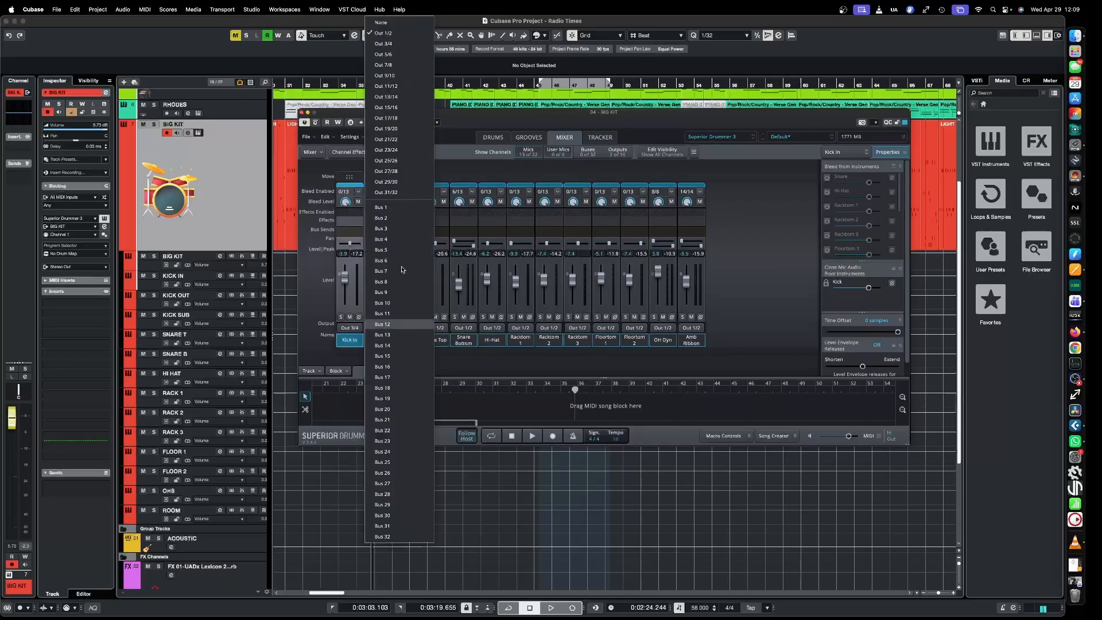
pyautogui.click(402, 54)
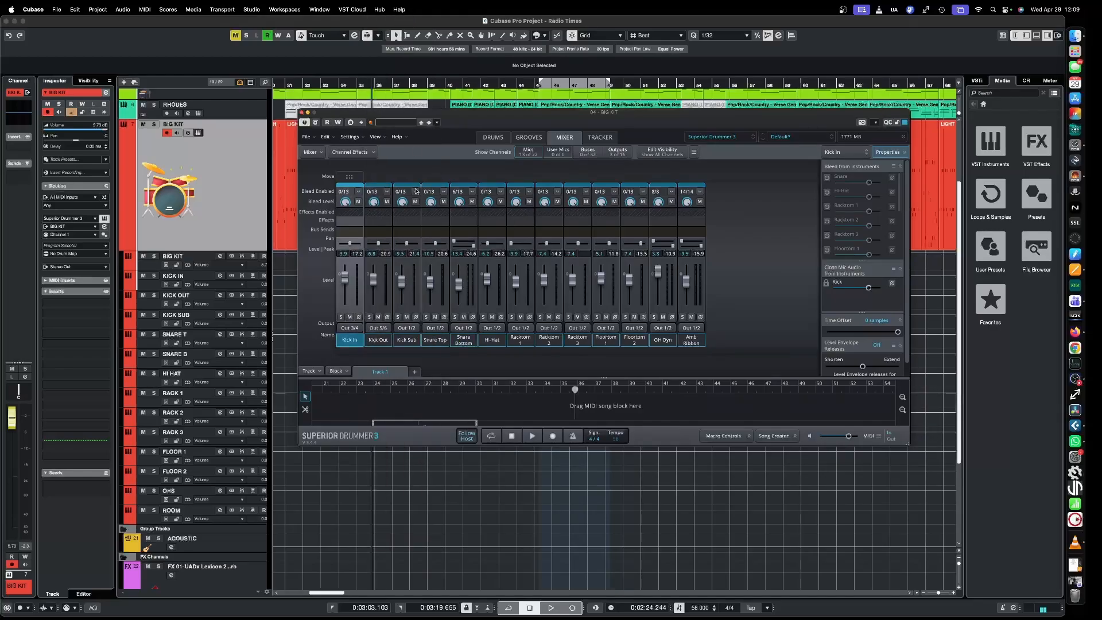
pyautogui.click(408, 327)
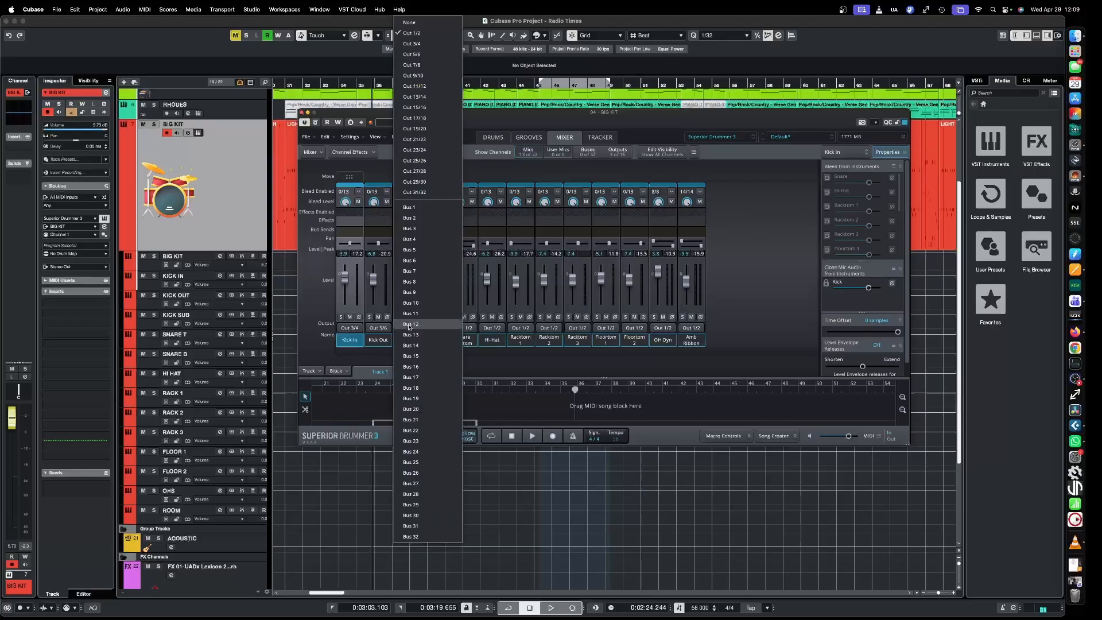
pyautogui.click(431, 67)
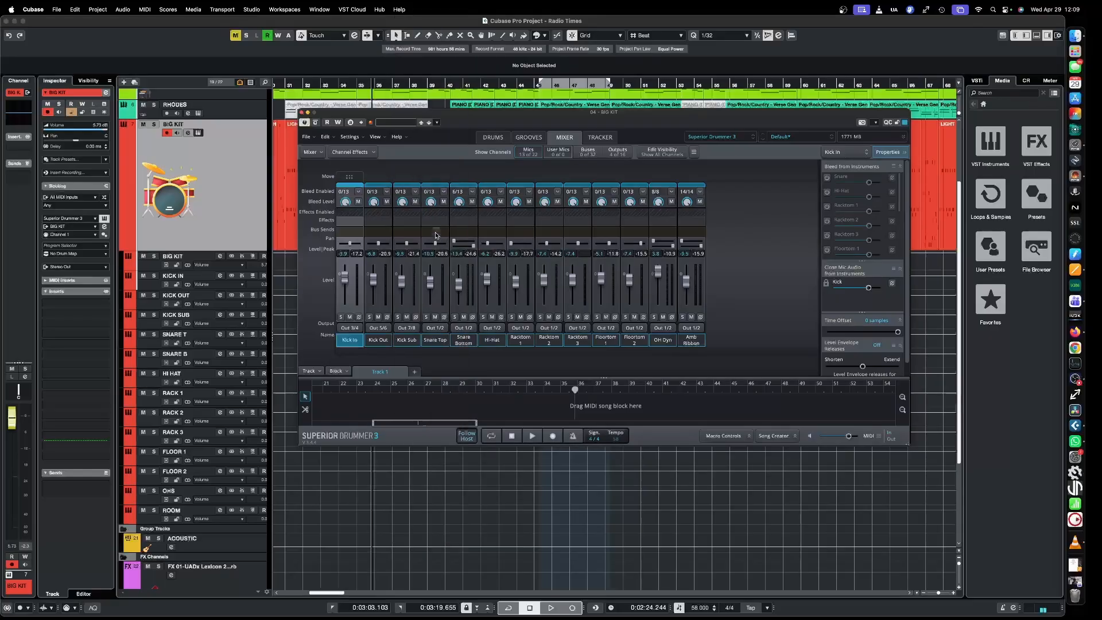
# Route Snare Top to Out 9/10, Snare Bottom to Out 11/12 and Hi-Hat to Out 13/14
pyautogui.click(441, 329)
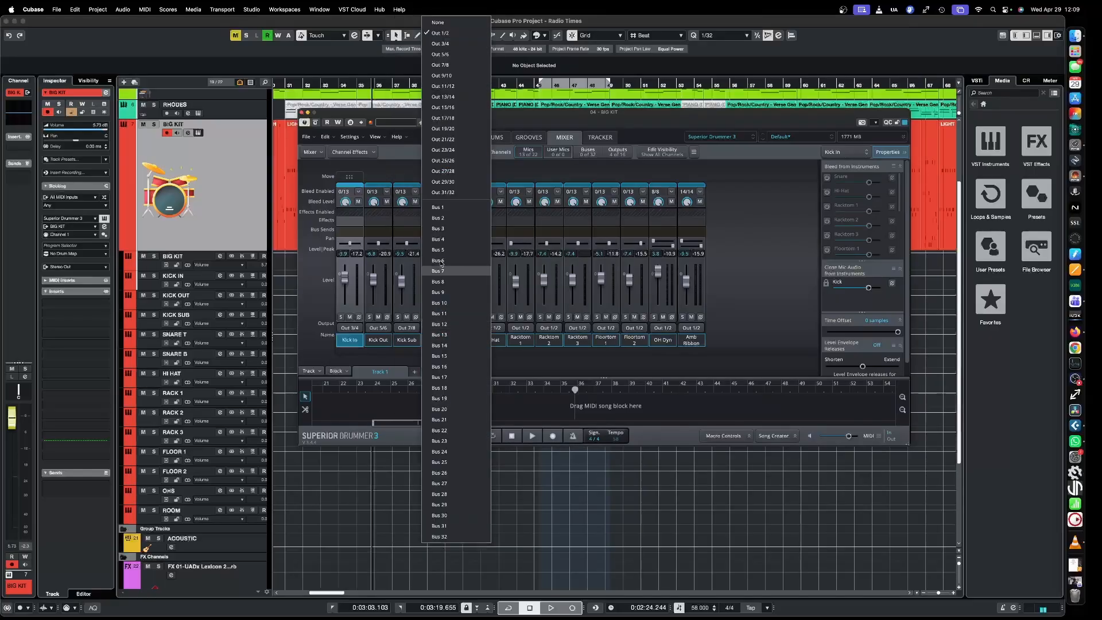
pyautogui.click(460, 75)
pyautogui.click(468, 328)
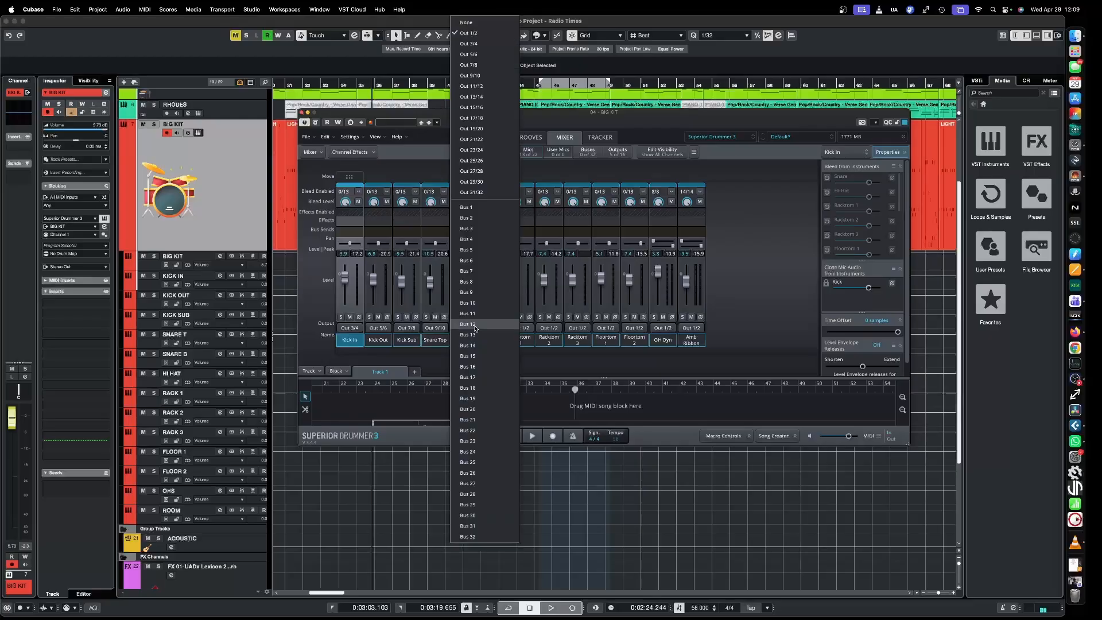
pyautogui.click(496, 86)
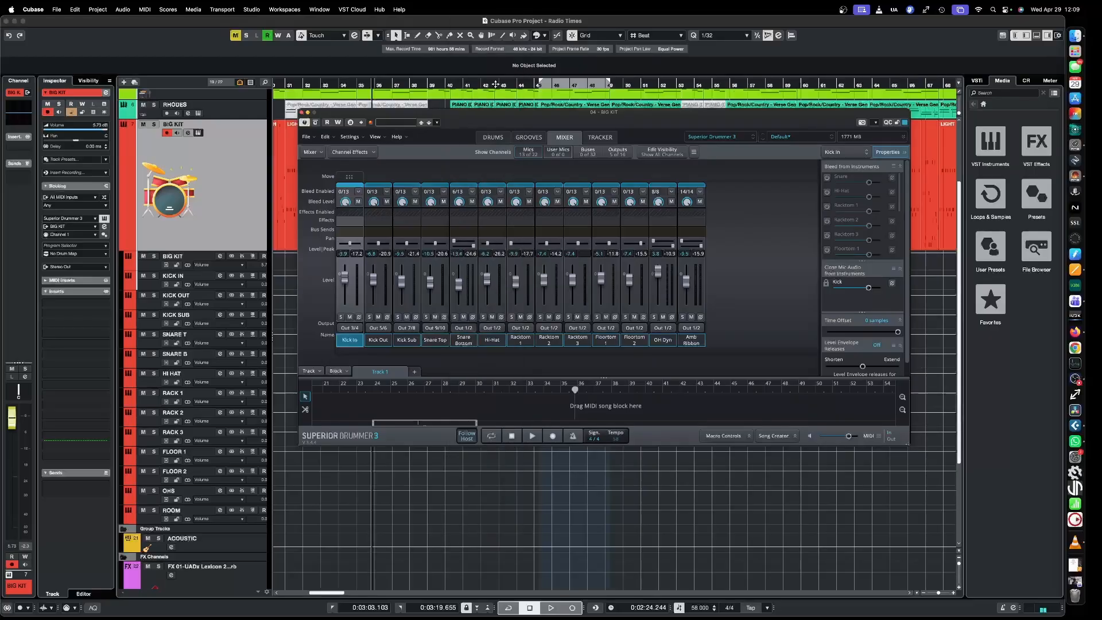
pyautogui.click(498, 328)
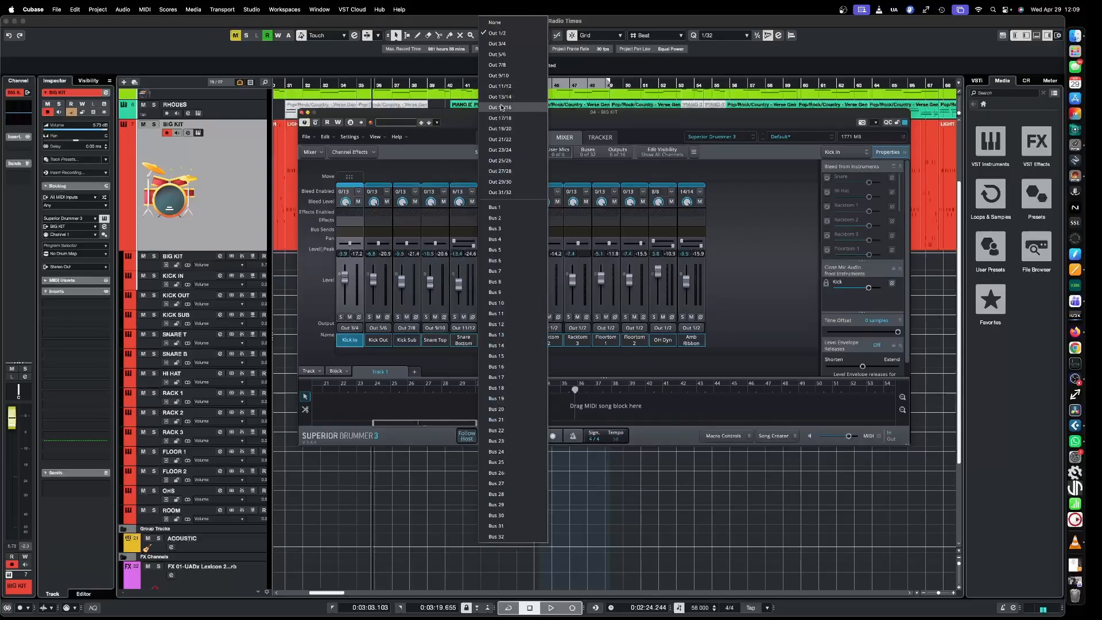
pyautogui.click(496, 97)
# Route Racktom 1 to Out 15/16, Racktom 2 to Out 17/18 and Racktom 3 to Out 19/20
pyautogui.click(523, 328)
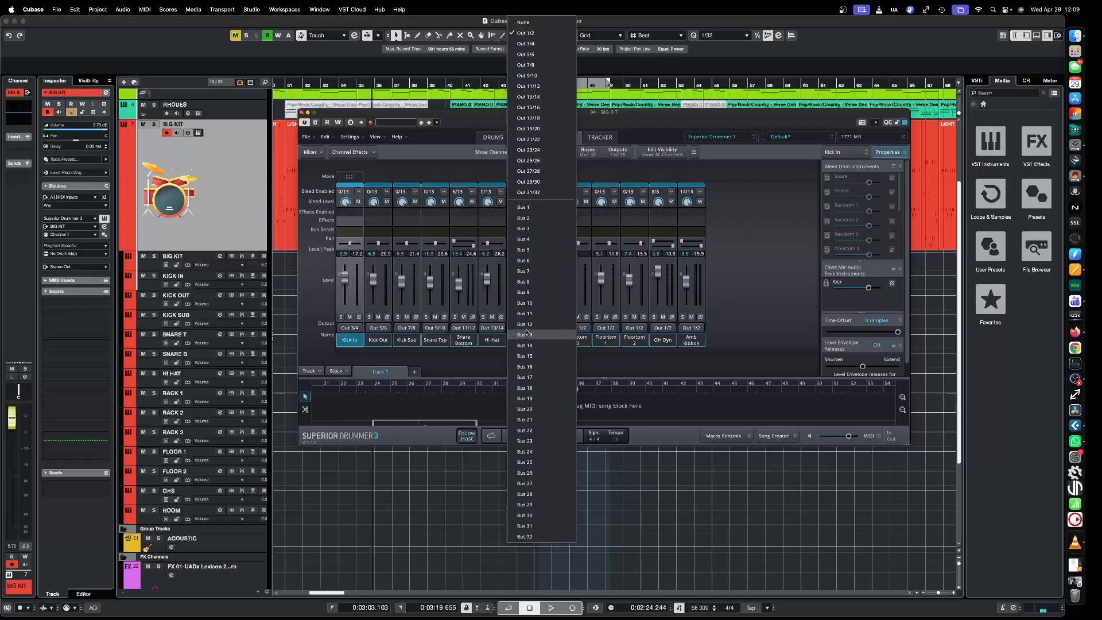
pyautogui.click(534, 108)
pyautogui.click(555, 328)
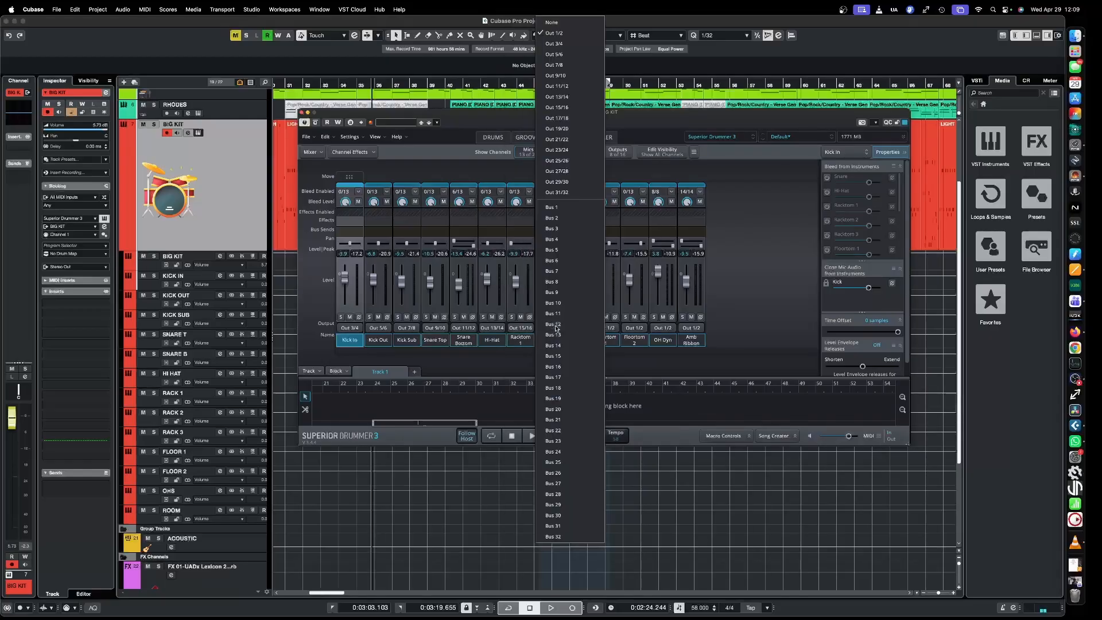
pyautogui.click(569, 120)
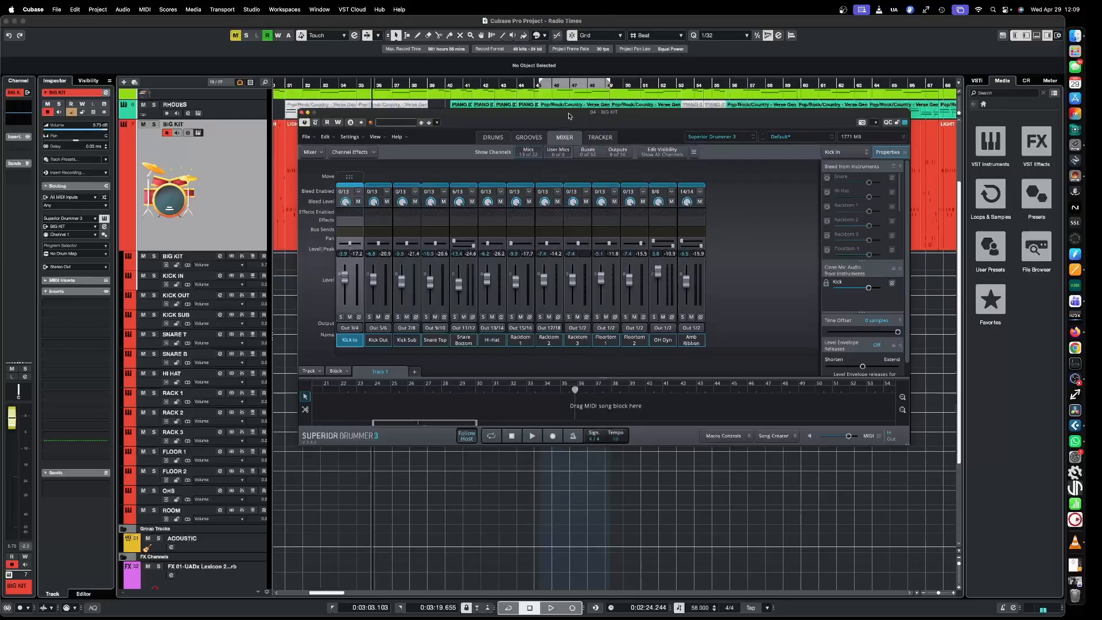
pyautogui.click(584, 330)
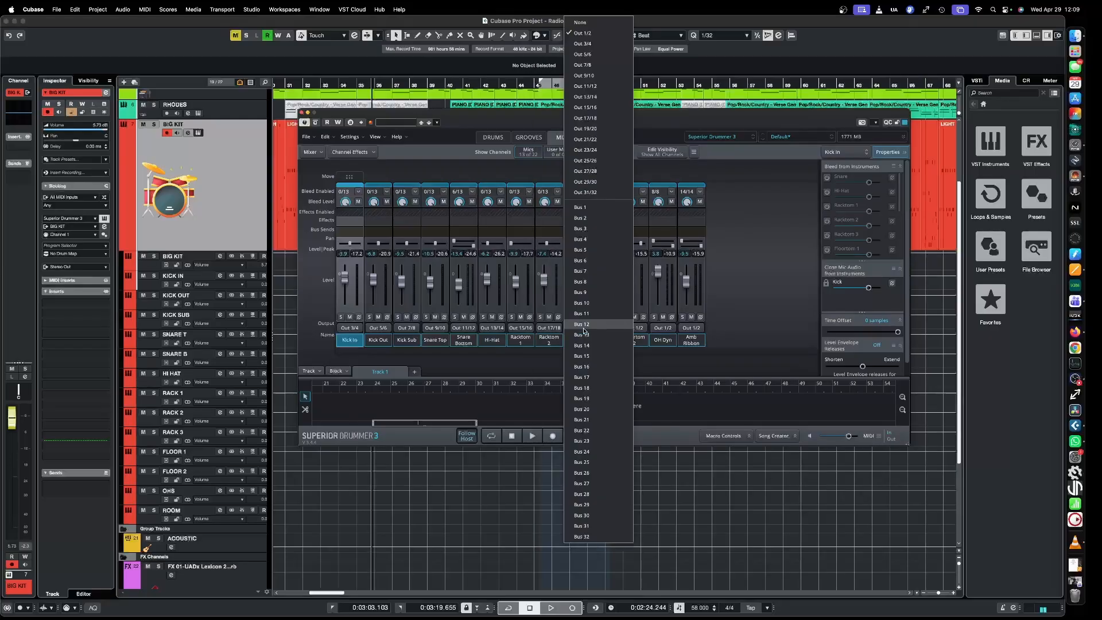
pyautogui.click(591, 130)
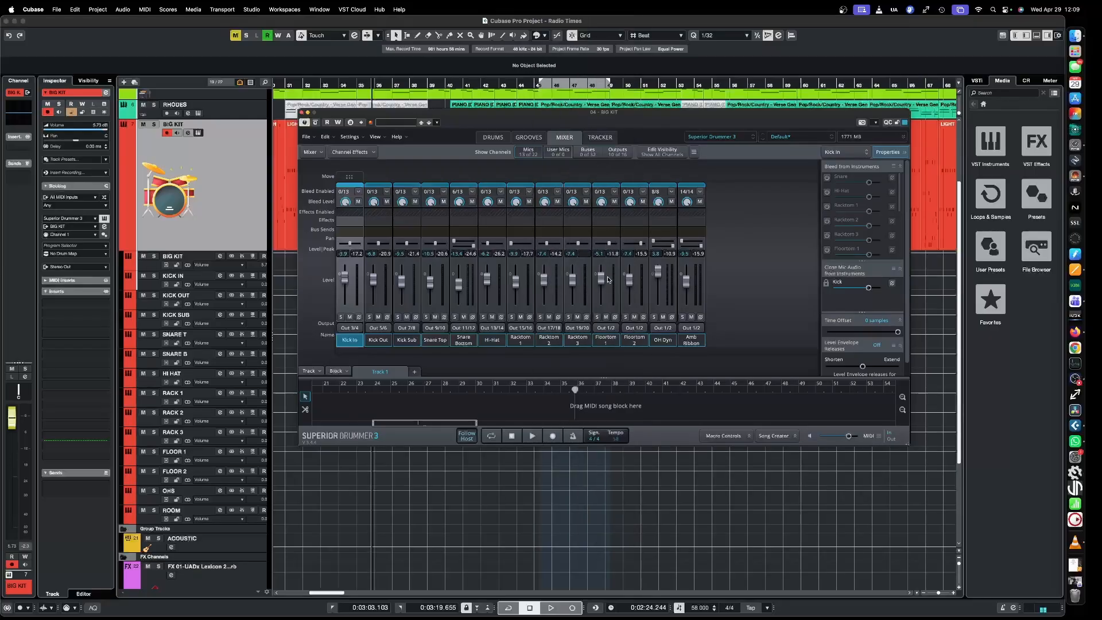
# Route Floortom 1 to Out 21/22 and Floortom 2 to Out 23/24
pyautogui.click(607, 328)
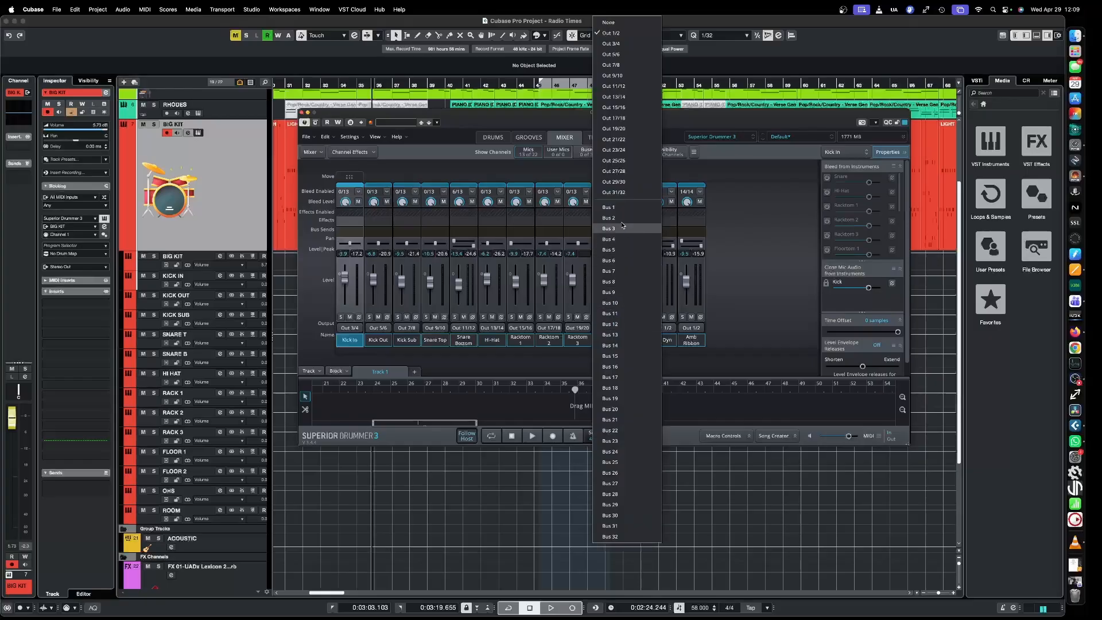
pyautogui.click(624, 142)
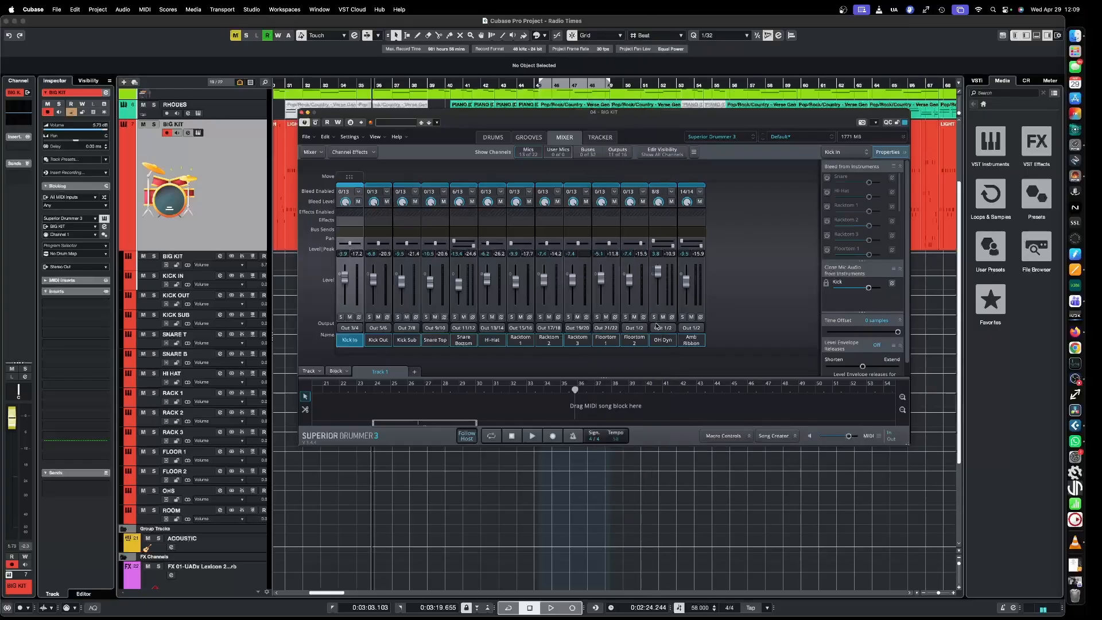
pyautogui.click(635, 328)
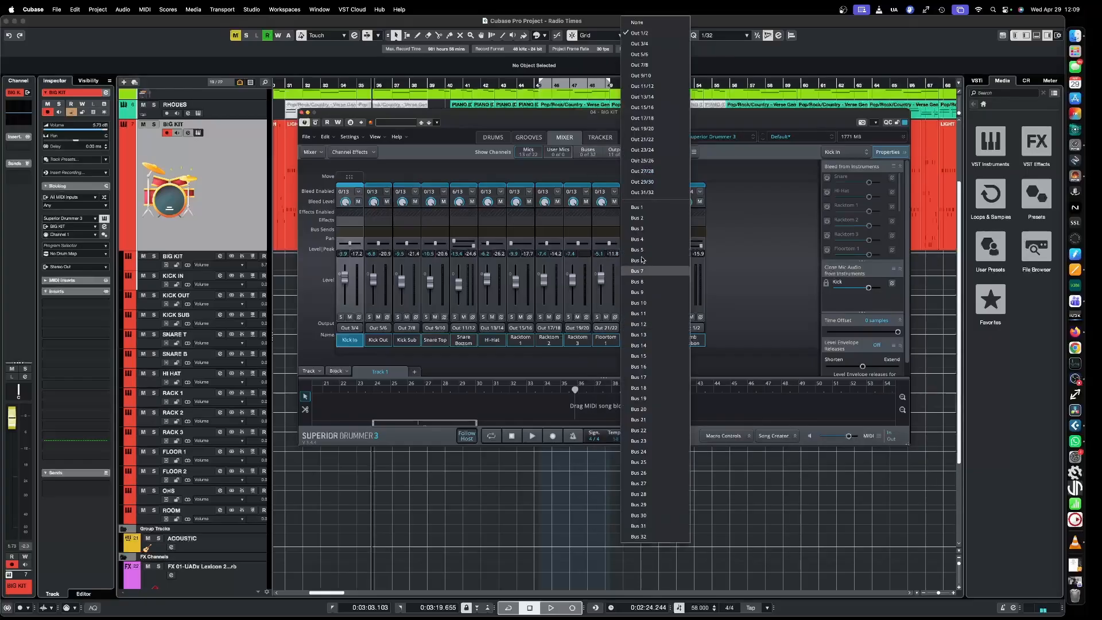
pyautogui.click(650, 150)
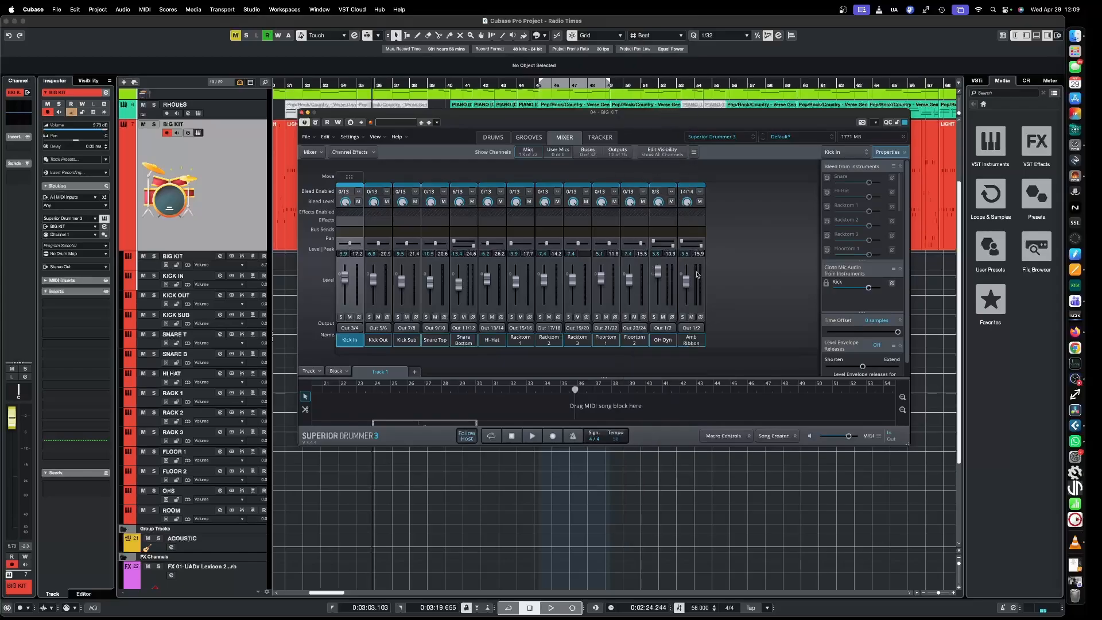
# Route the OH Dyn overheads to Out 25/26 and the Amb Ribbon room channel to Out 27/28
pyautogui.click(663, 327)
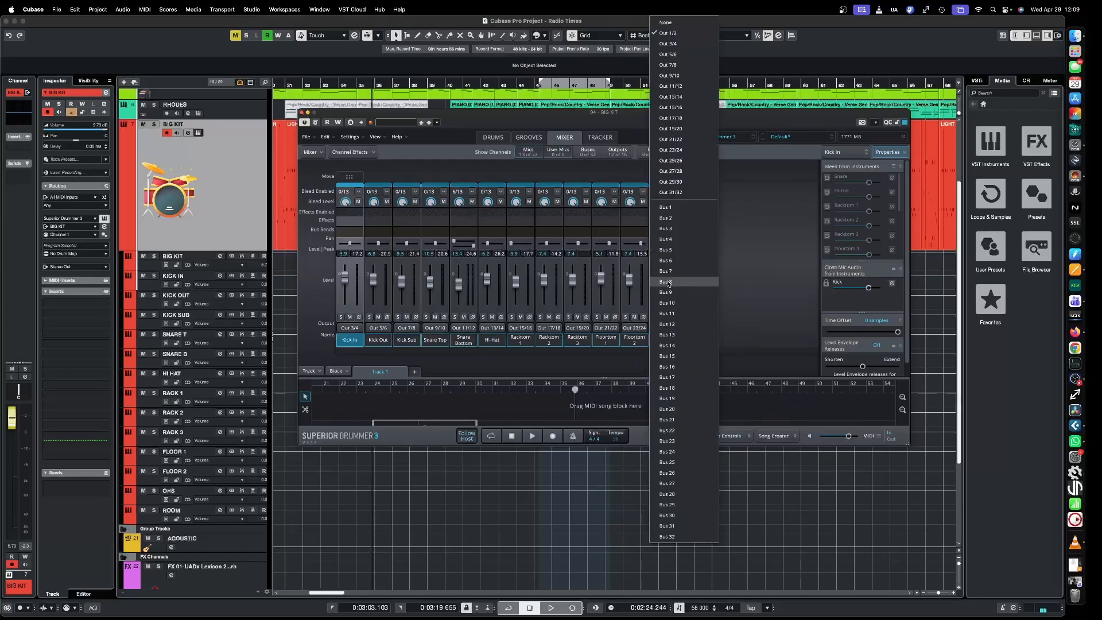
pyautogui.click(672, 161)
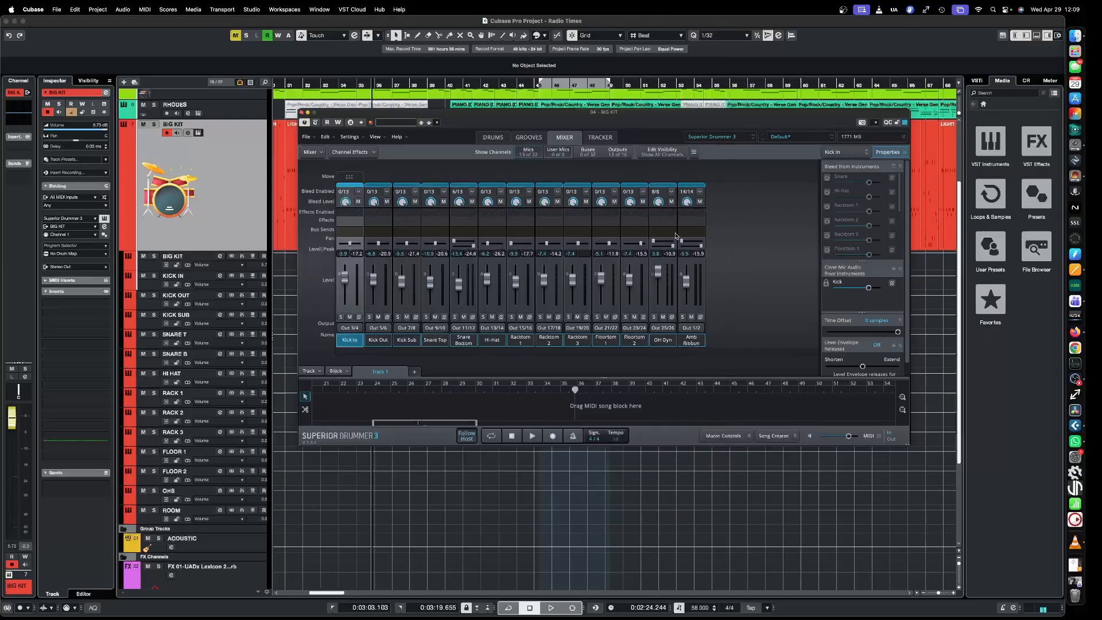
pyautogui.click(692, 327)
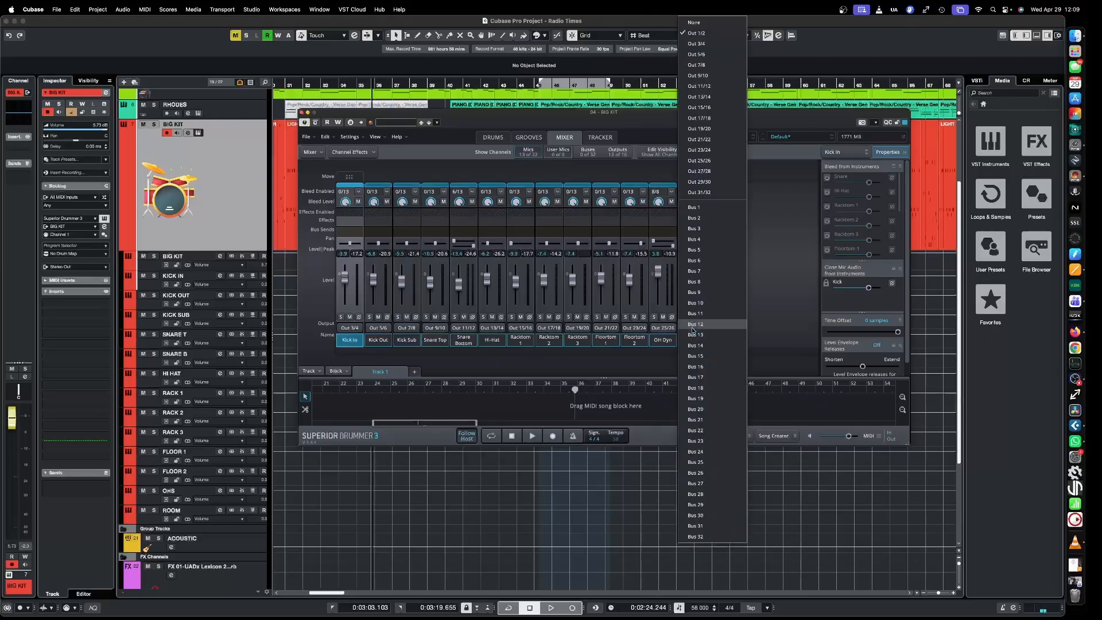
pyautogui.click(710, 171)
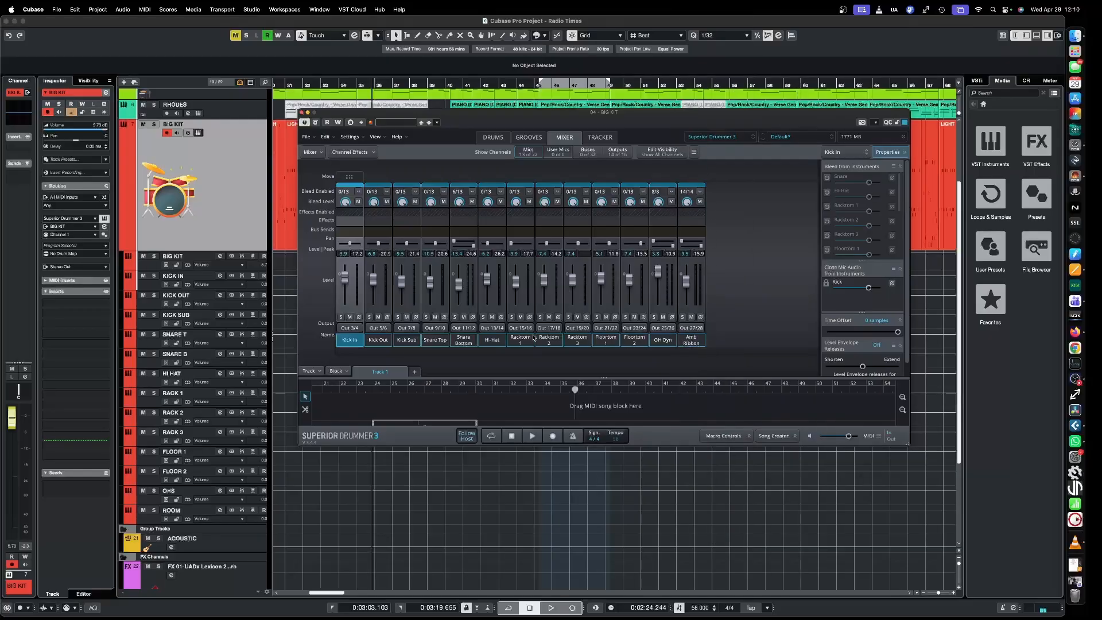
# Play the song here and from around bar 24 to check the signal on each output channel, and clear the Superior Drummer 3 window away
pyautogui.press('space')
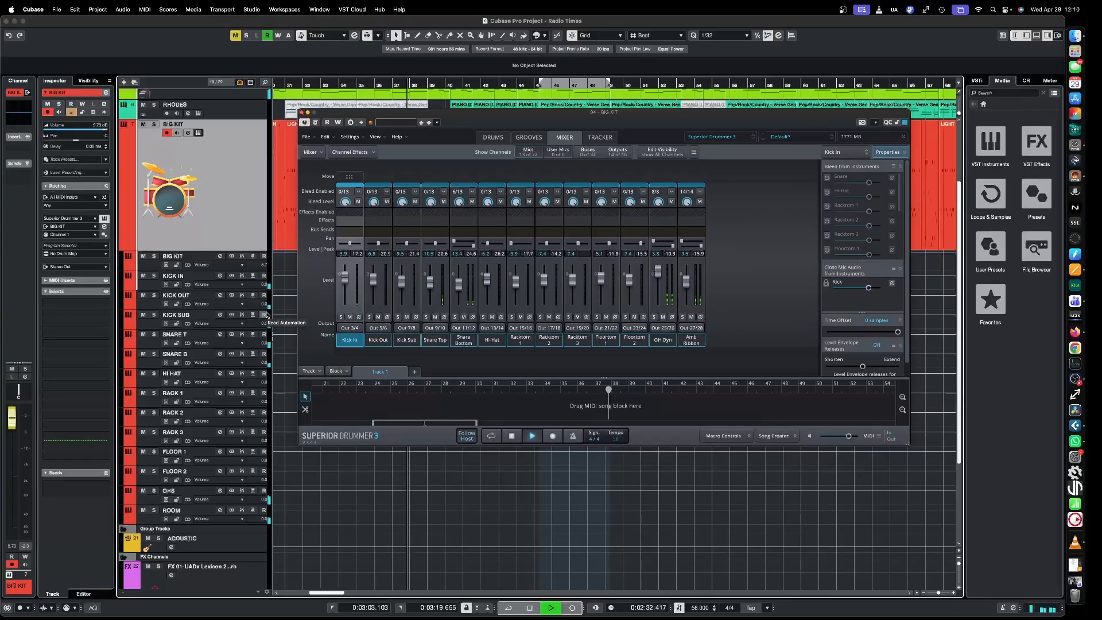
pyautogui.press('space')
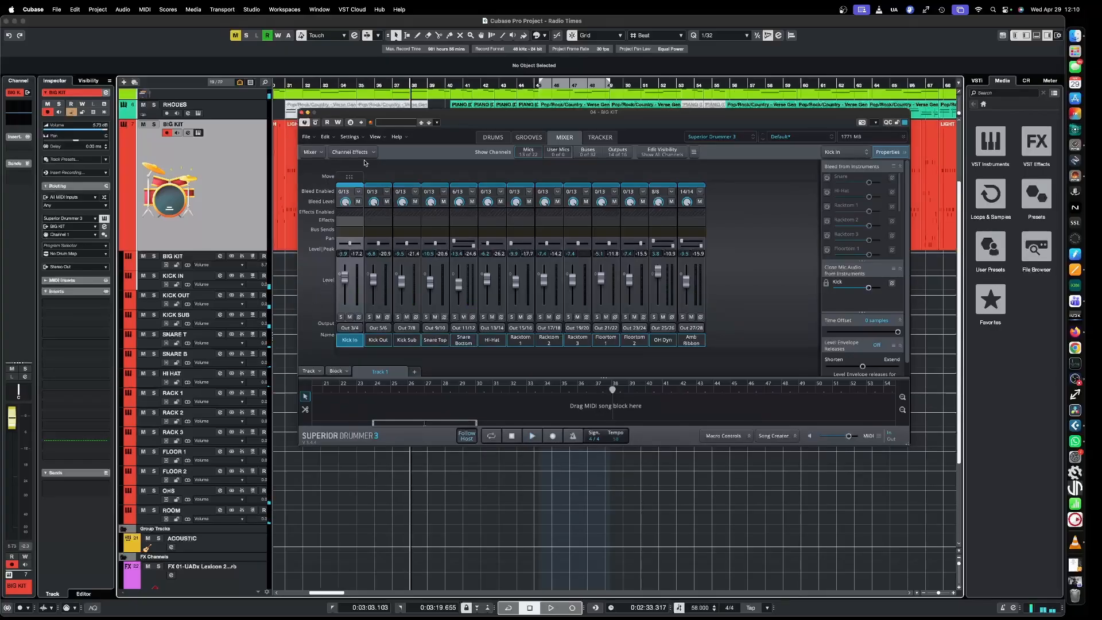
pyautogui.hscroll(-5, 342, 87)
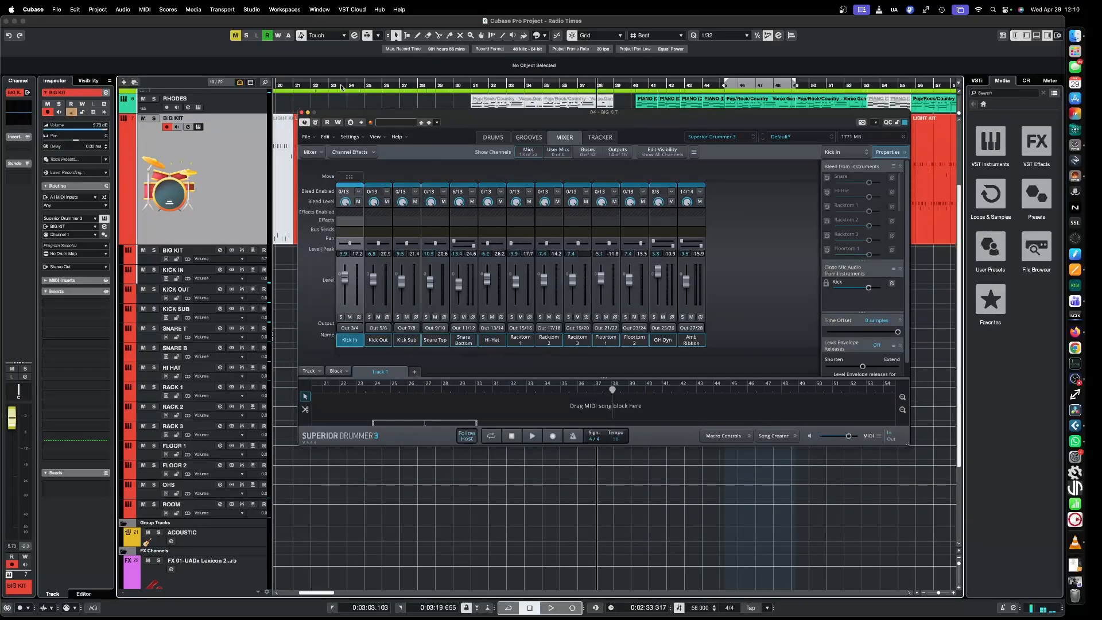
pyautogui.click(342, 87)
pyautogui.press('space')
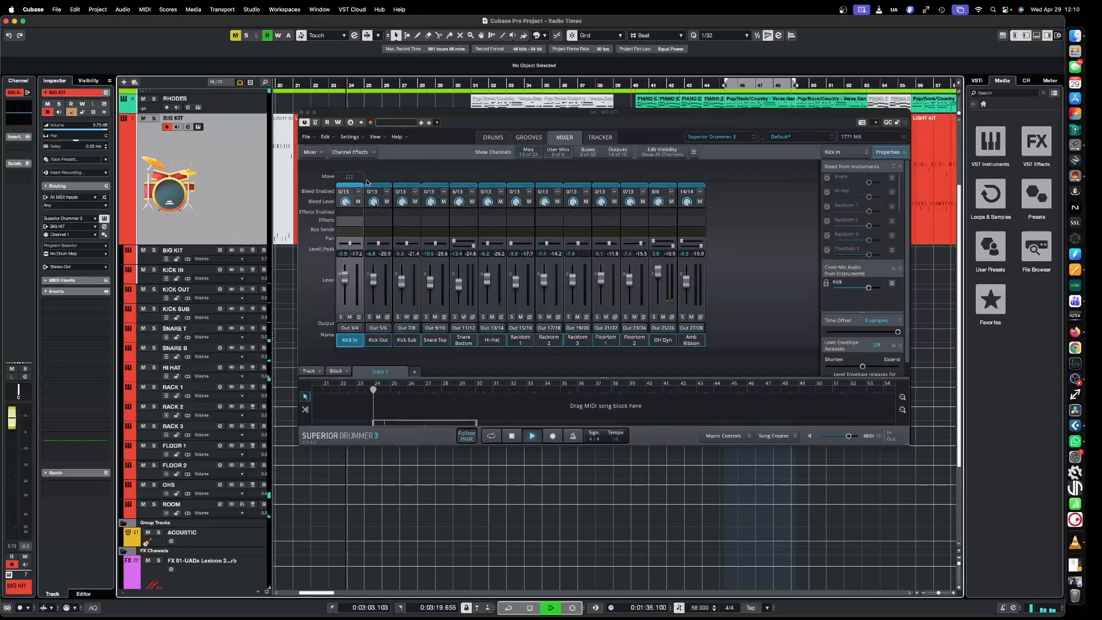
pyautogui.press('space')
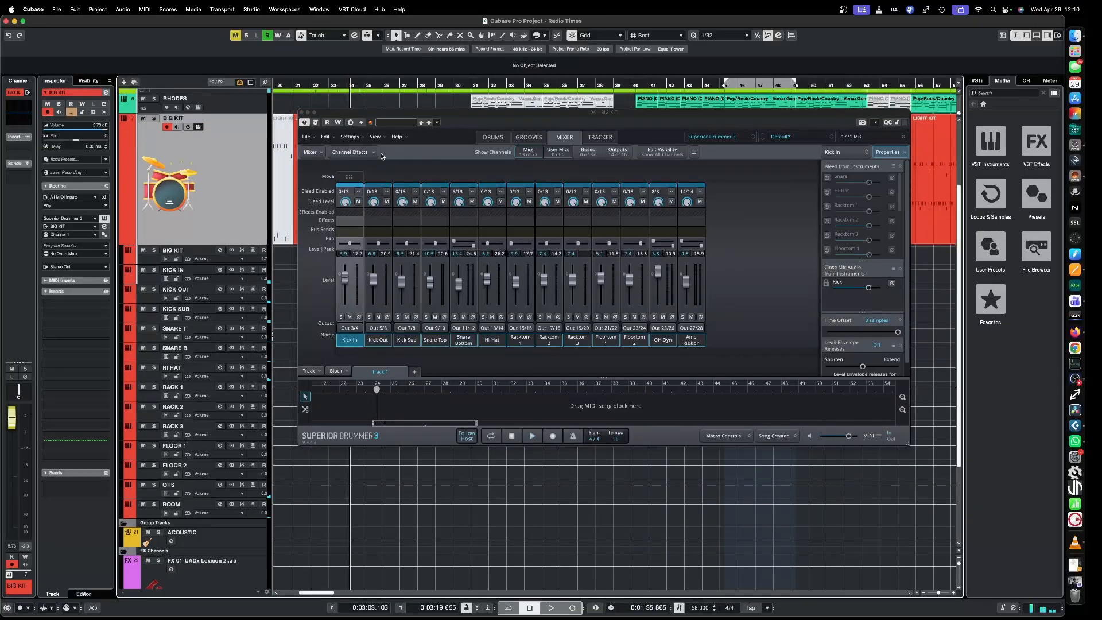
pyautogui.moveTo(384, 119); pyautogui.dragTo(334, 0)
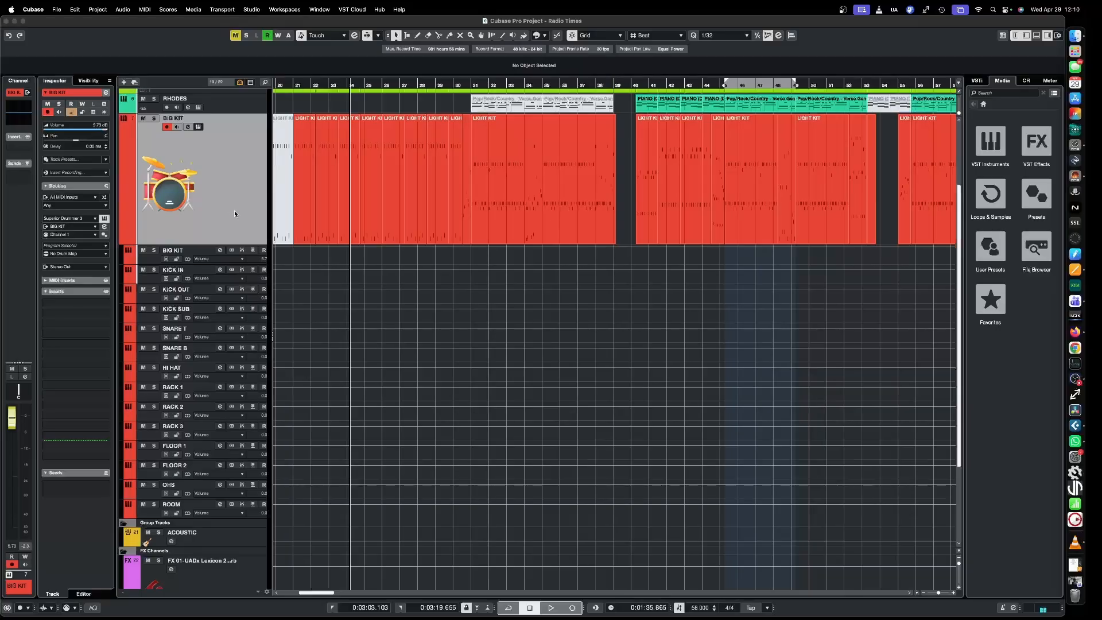
# Select the output channels from KICK IN through ROOM and load SSL 4K B in the second insert slot
pyautogui.click(154, 279)
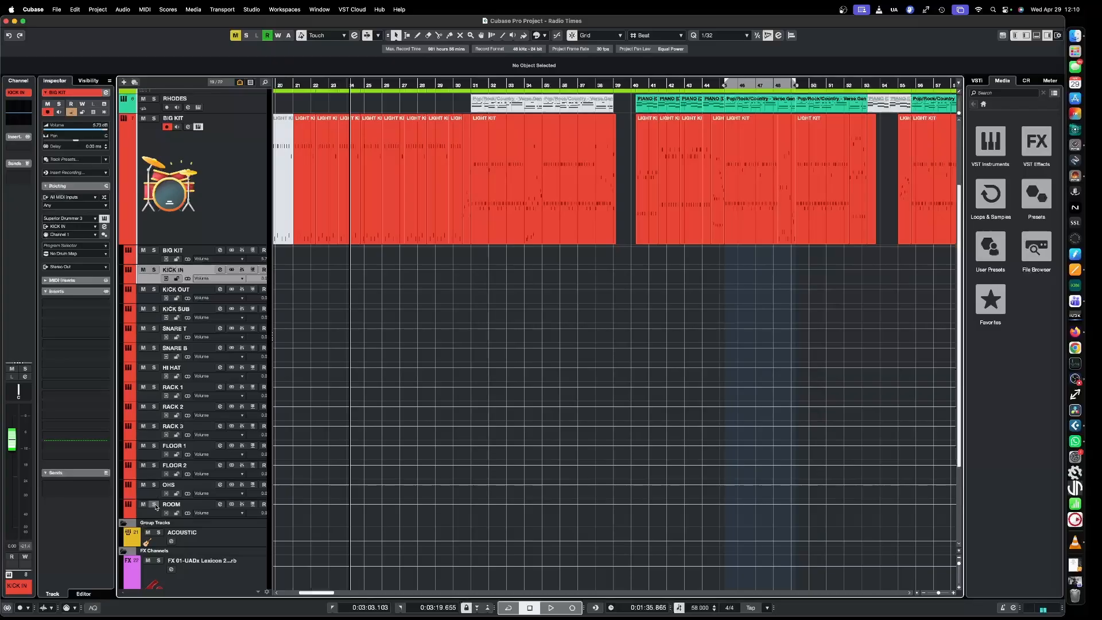
pyautogui.click(156, 514)
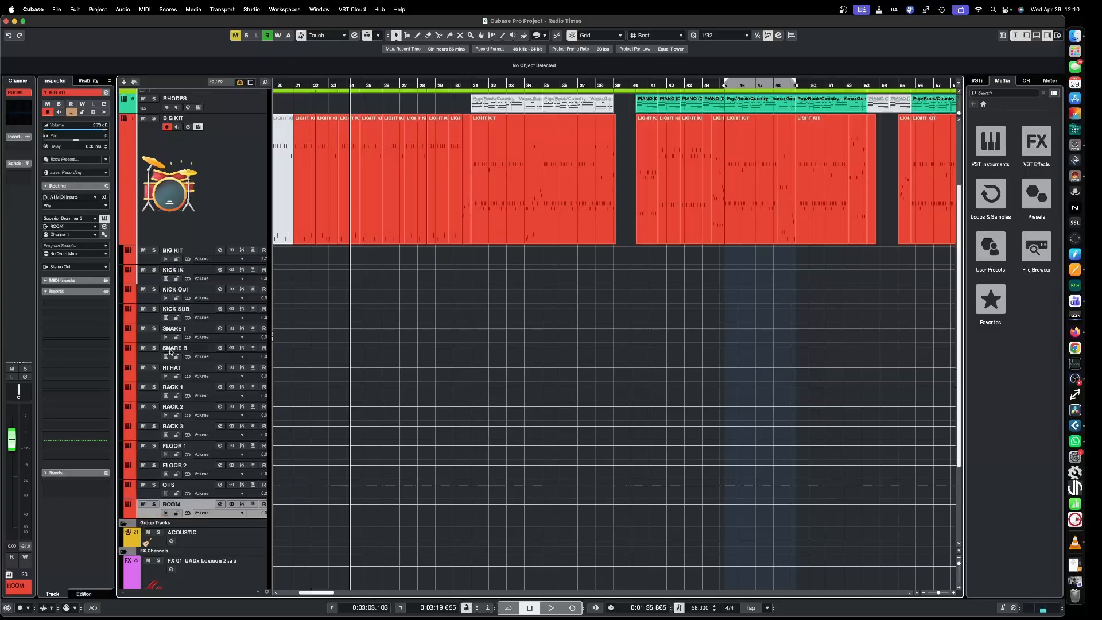
pyautogui.keyDown('shift'); pyautogui.click(154, 279); pyautogui.keyUp('shift')
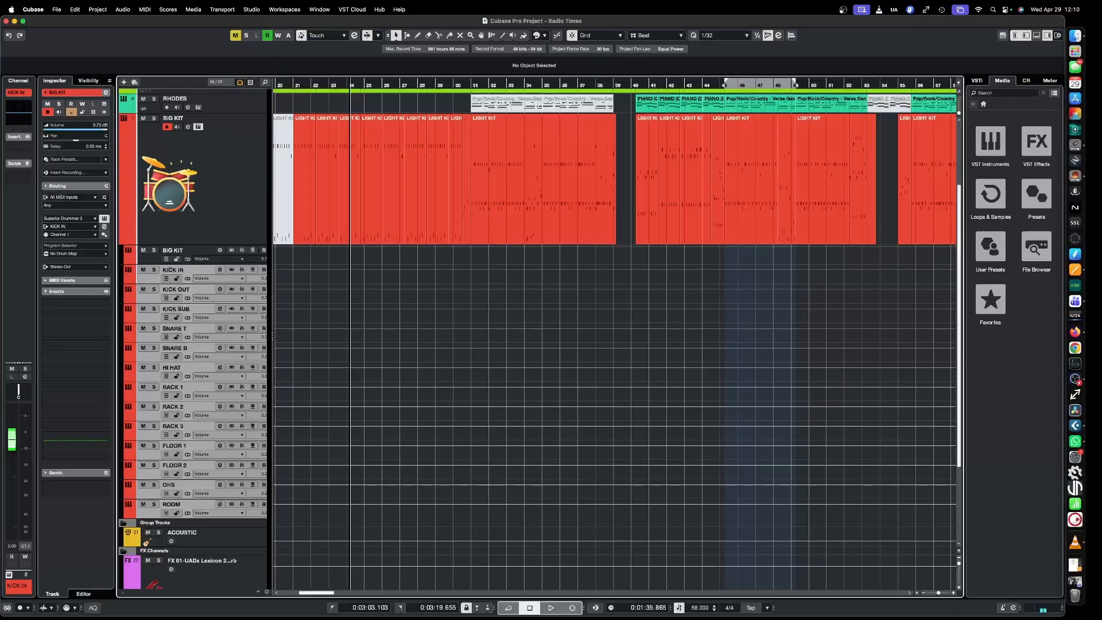
pyautogui.press('F3')
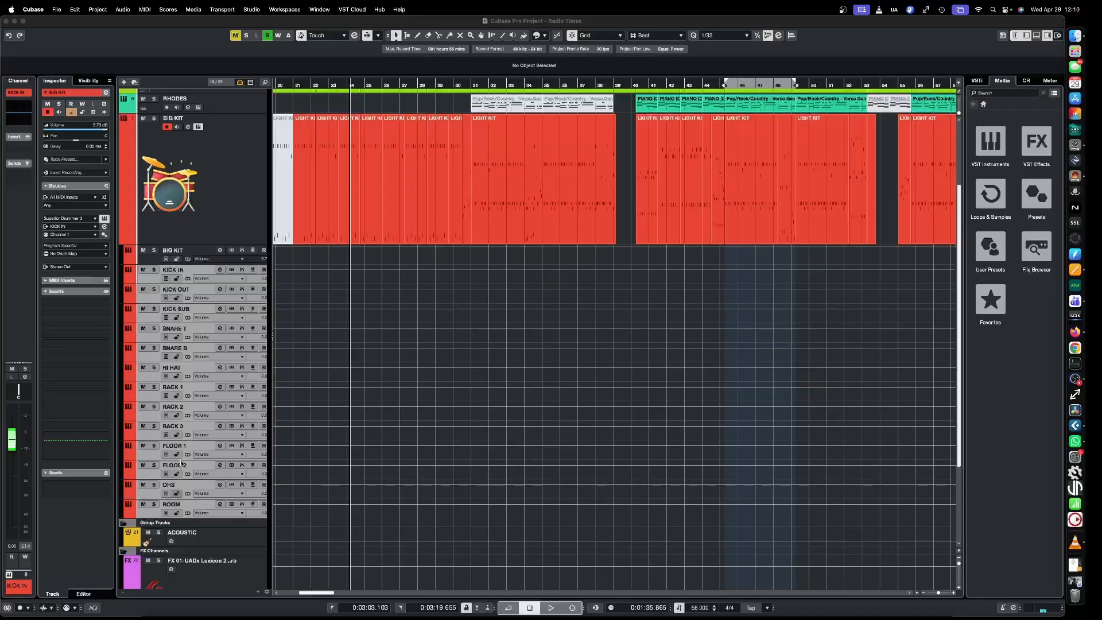
pyautogui.click(92, 313)
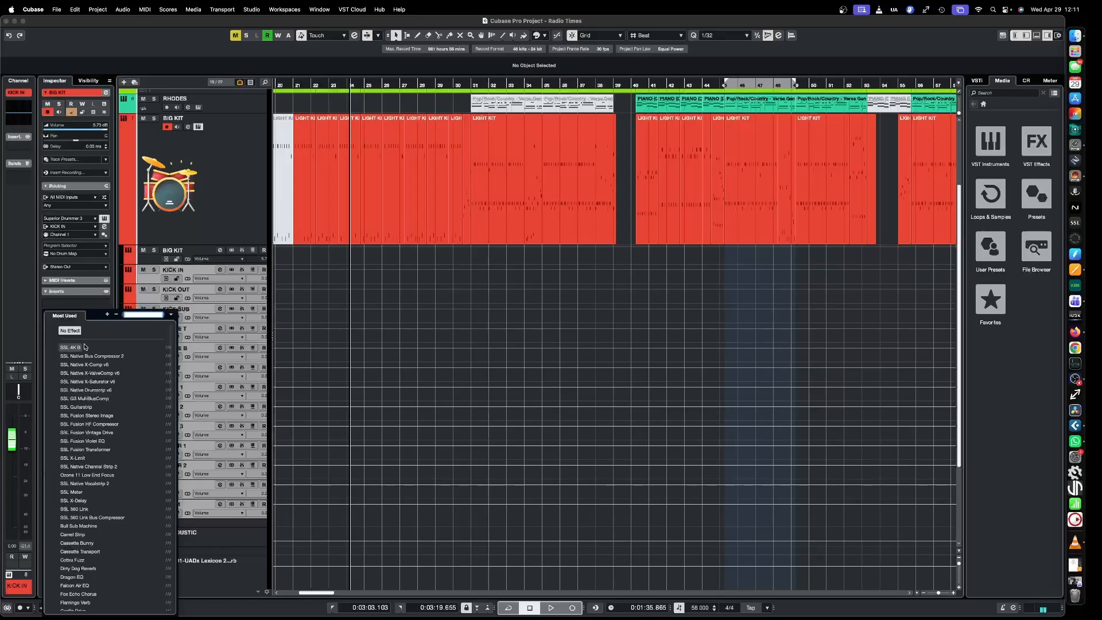
pyautogui.click(81, 346)
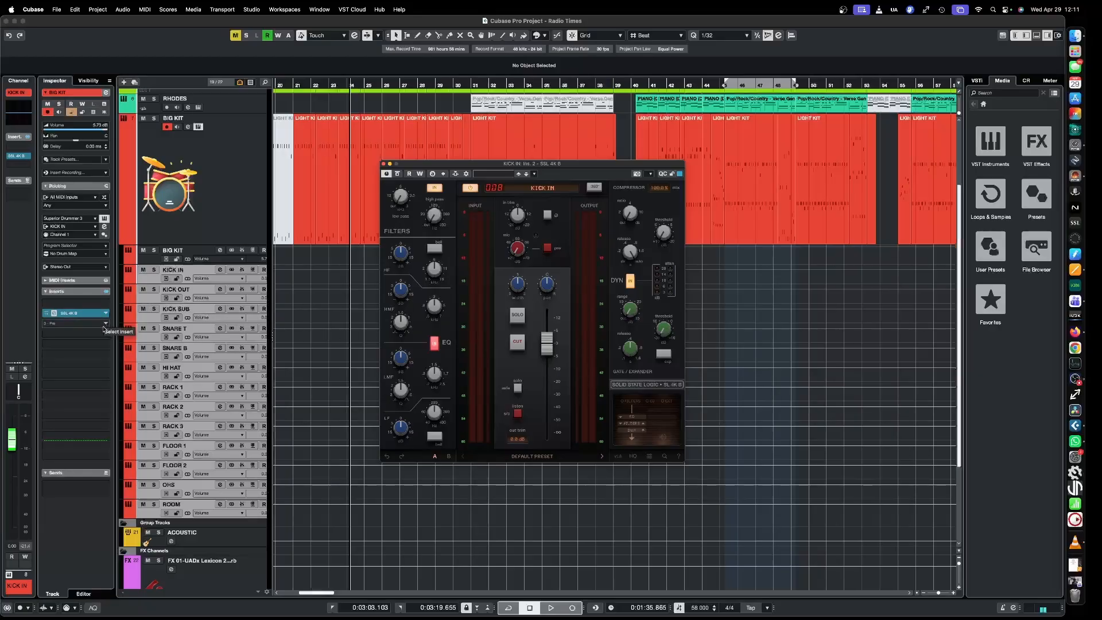
# Load SSL Native Bus Compressor 2 in the fifth insert slot of the selected channels KICK IN through ROOM
pyautogui.click(104, 347)
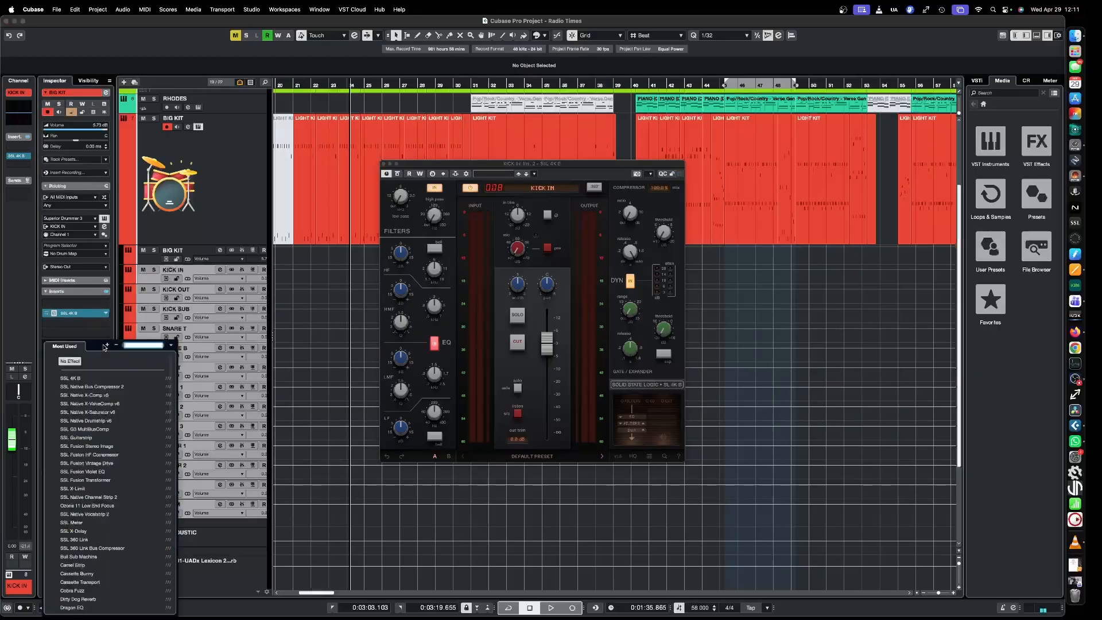
pyautogui.click(95, 387)
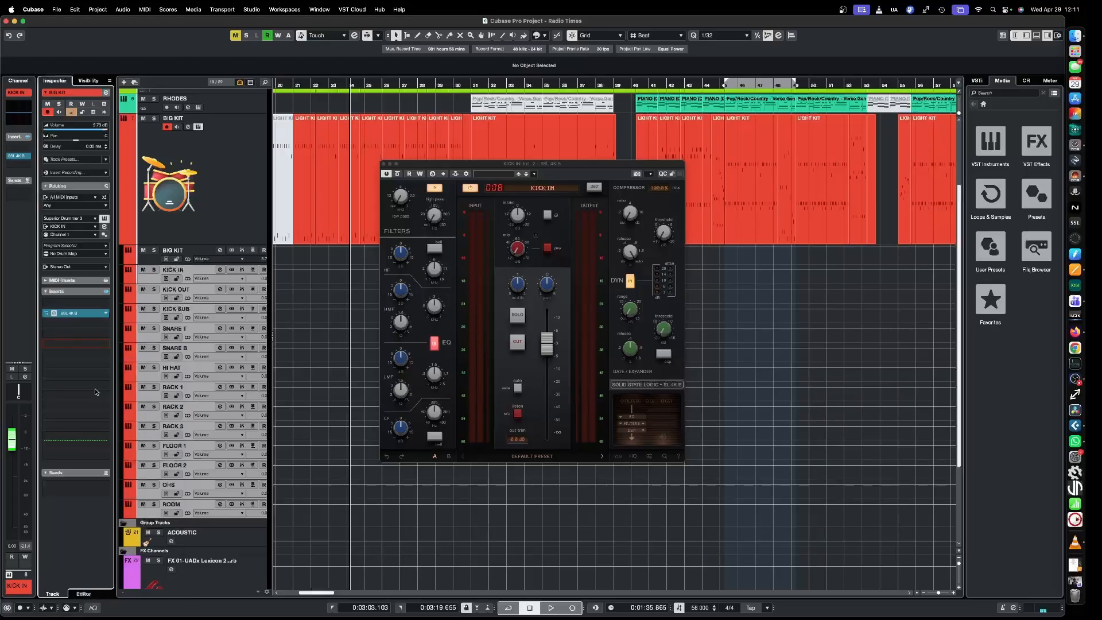
pyautogui.click(255, 230)
# Select the KICK IN, KICK OUT and KICK SUB channels and load SK10 in their first insert slot
pyautogui.click(156, 280)
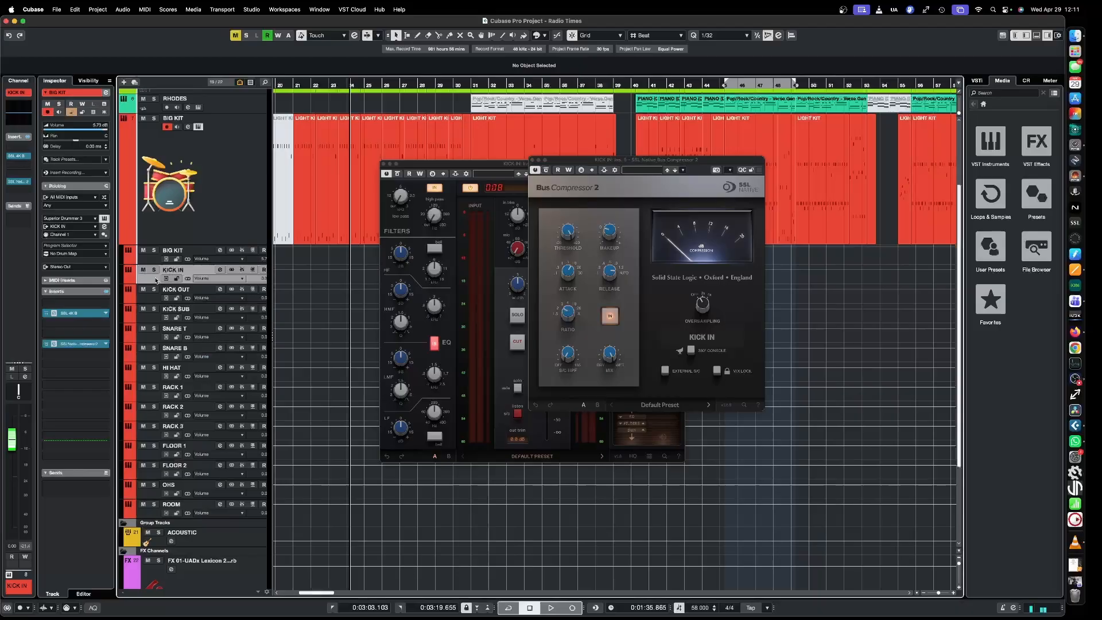
pyautogui.keyDown('shift'); pyautogui.click(155, 316); pyautogui.keyUp('shift')
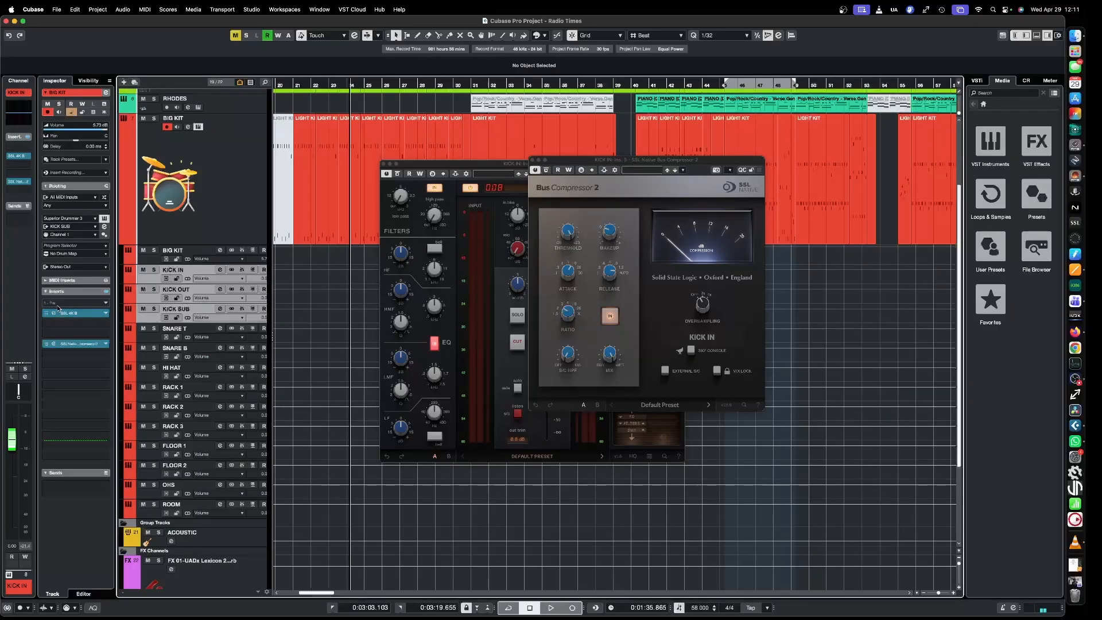
pyautogui.click(104, 303)
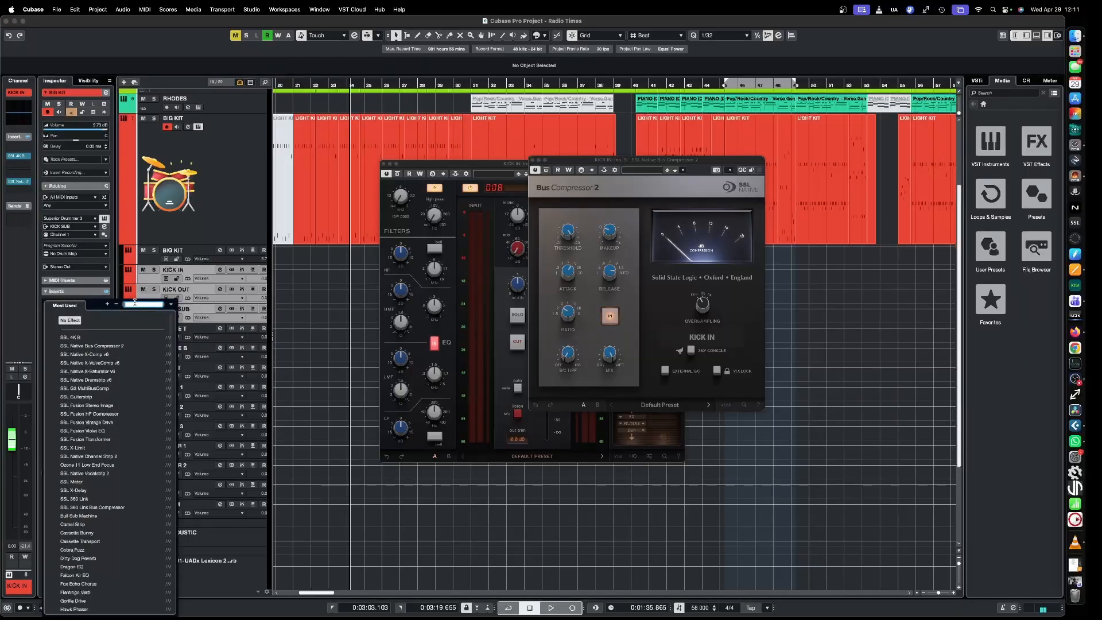
pyautogui.write('s')
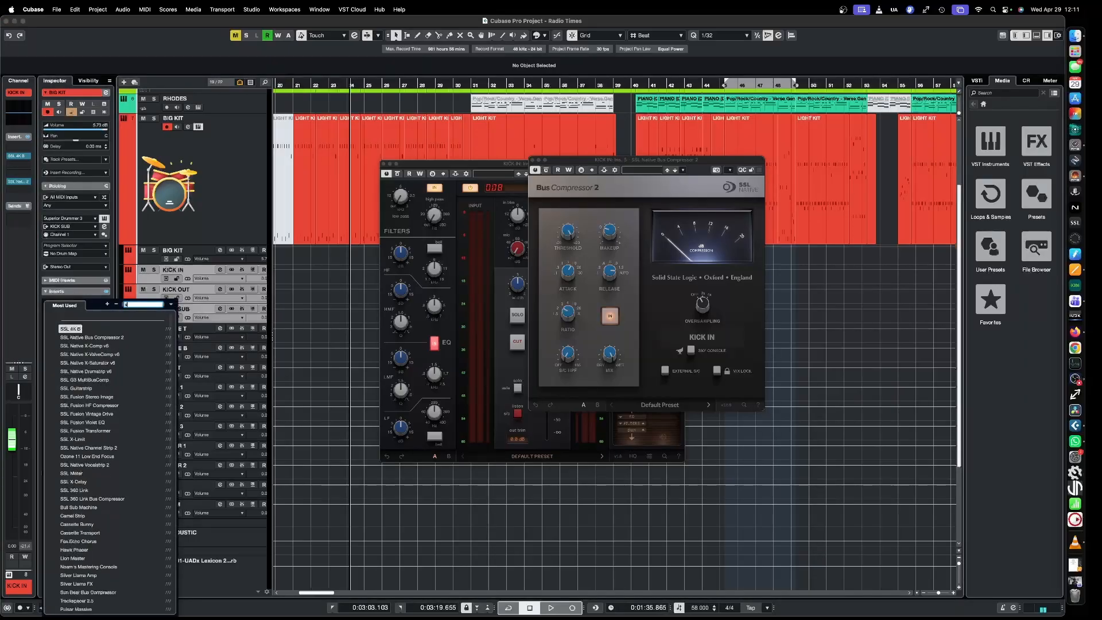
pyautogui.write('k10')
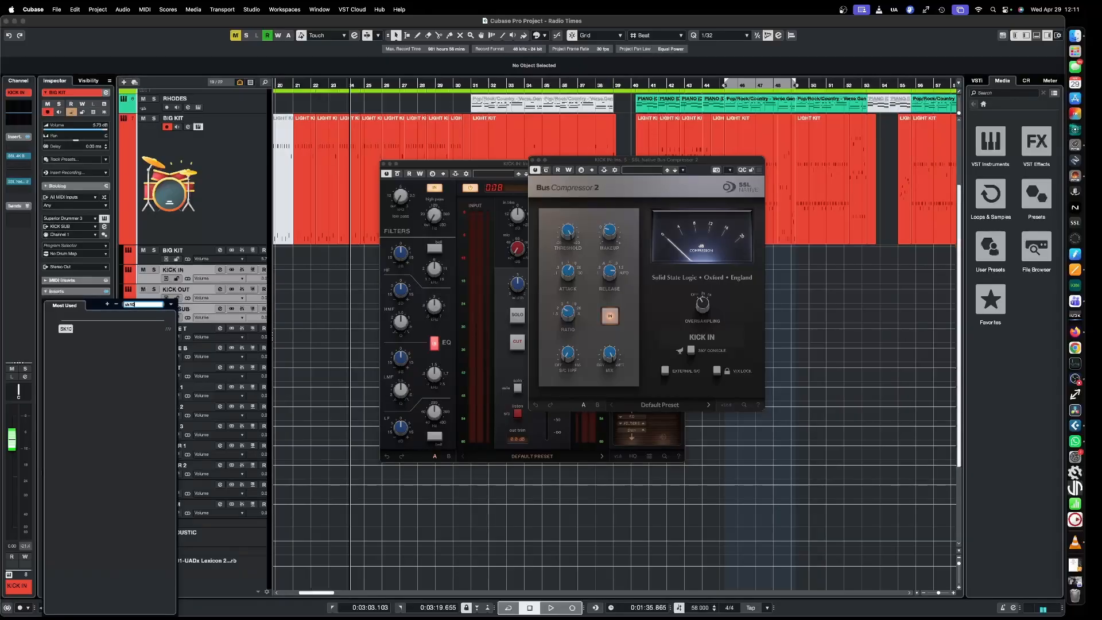
pyautogui.press('Escape')
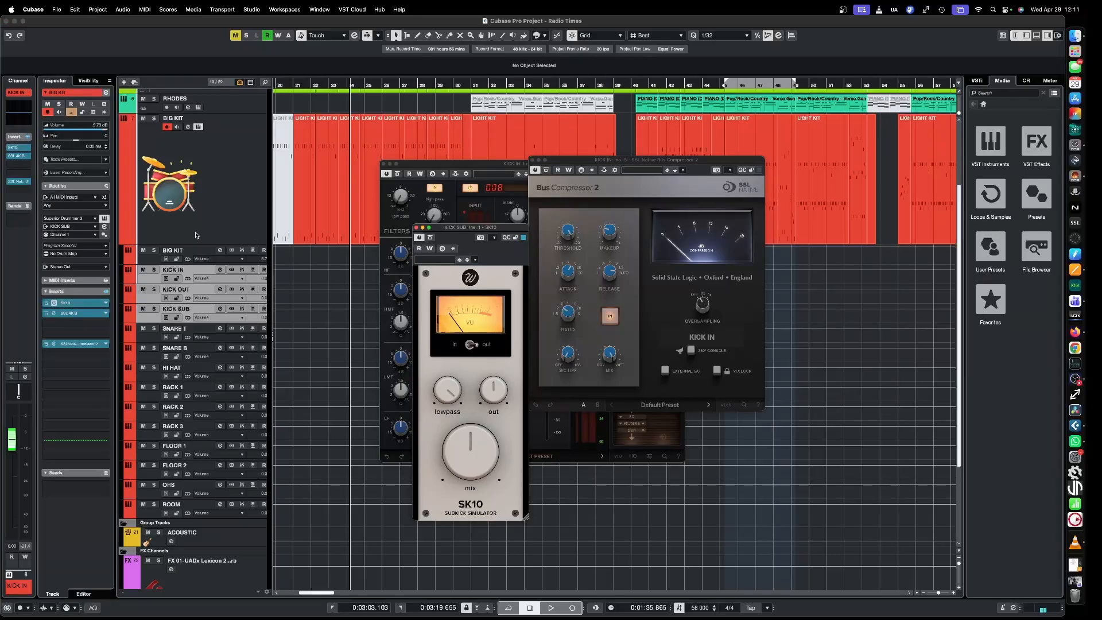
# Check the inserts on KICK SUB and KICK IN, and close the SK10, Bus Compressor 2 and SSL 4K B windows
pyautogui.click(148, 276)
pyautogui.click(150, 316)
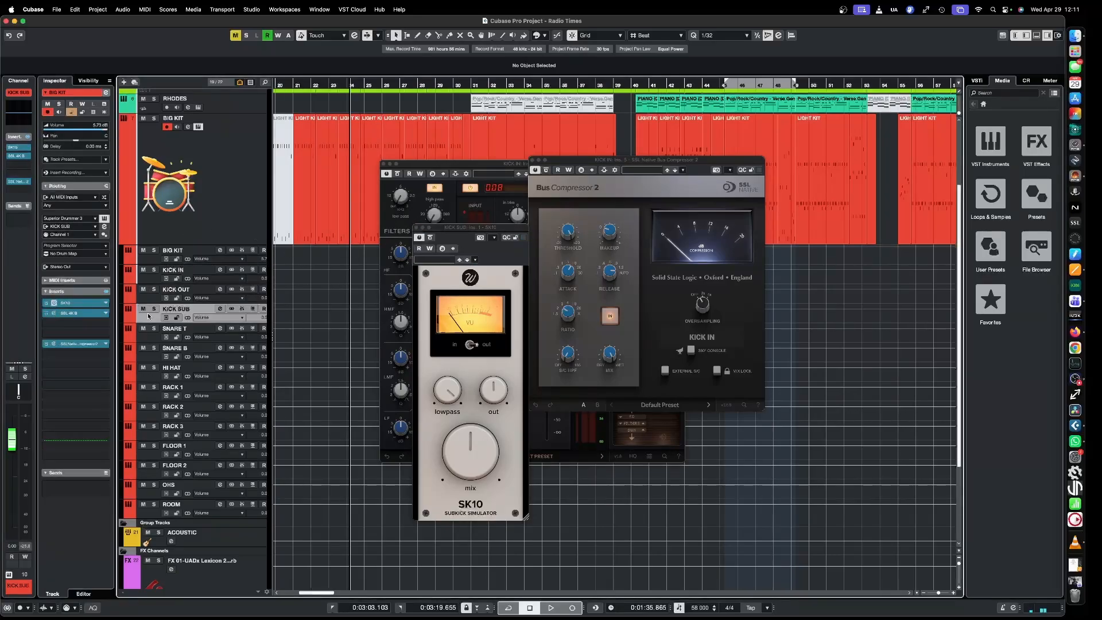
pyautogui.click(153, 282)
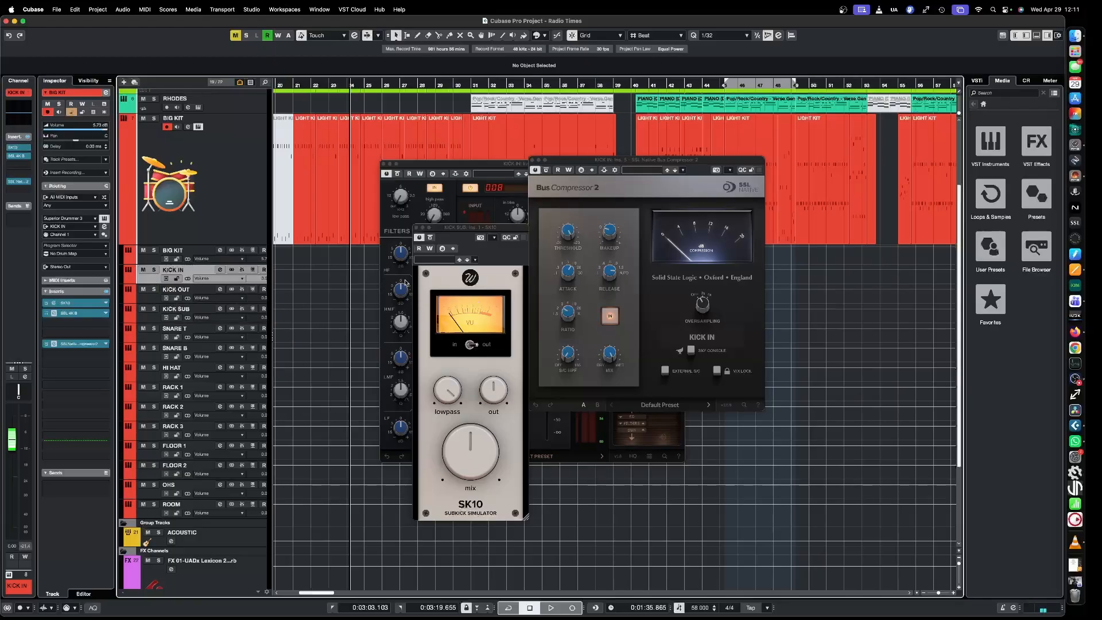
pyautogui.click(417, 227)
pyautogui.click(532, 160)
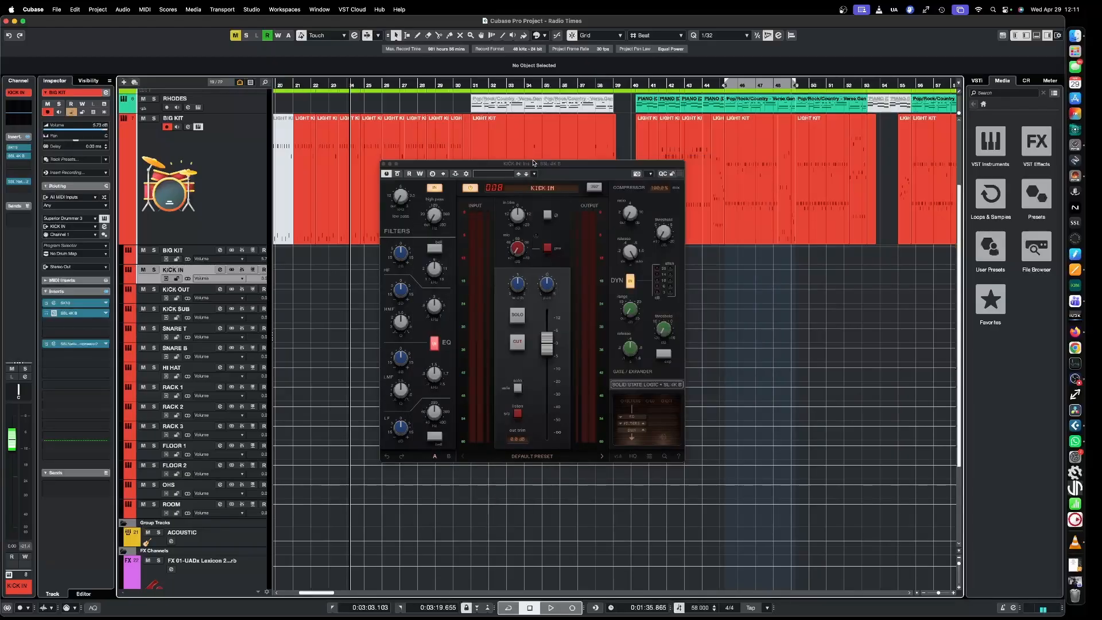
pyautogui.click(385, 165)
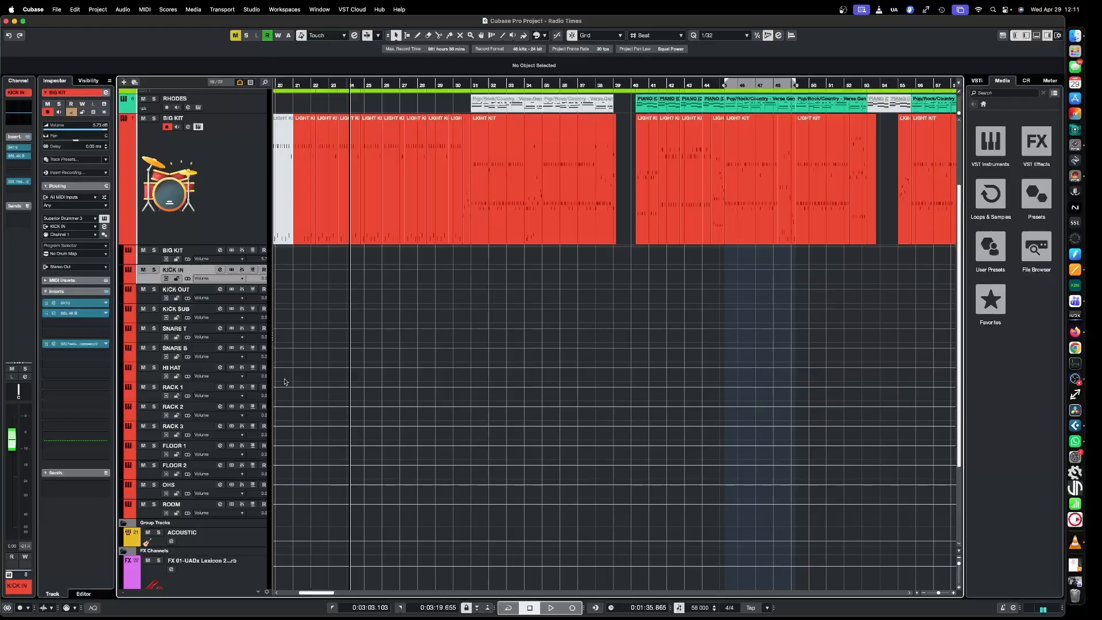
# Set the locators around the LIGHT KIT parts from bar 21 to shortly before bar 30 and loop that range
pyautogui.moveTo(306, 105); pyautogui.dragTo(458, 217)
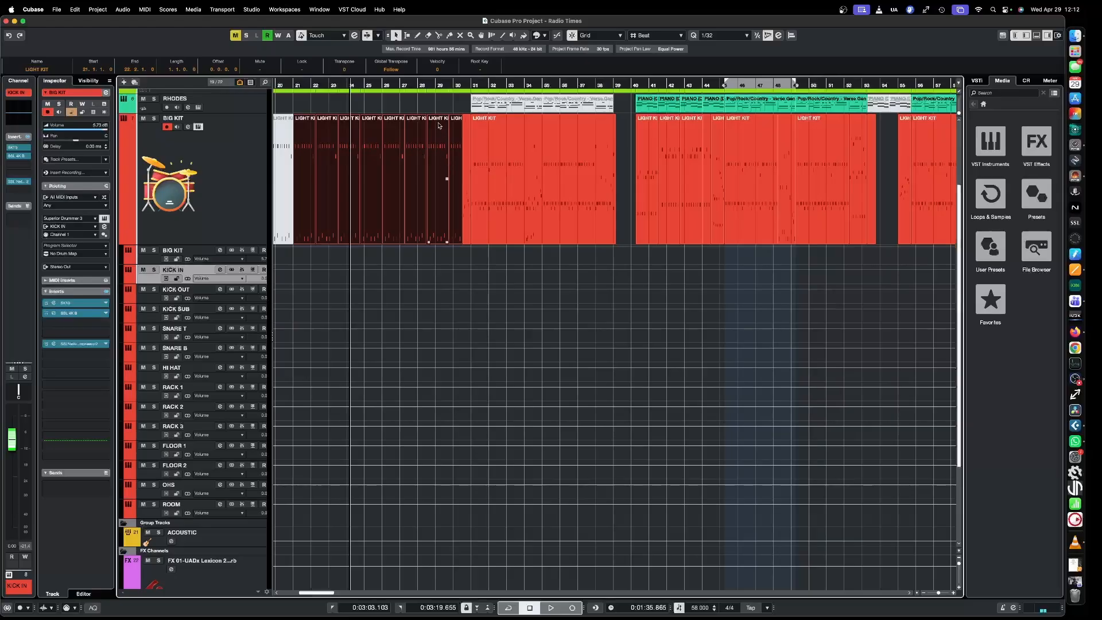
pyautogui.click(426, 105)
pyautogui.moveTo(308, 107); pyautogui.dragTo(441, 151)
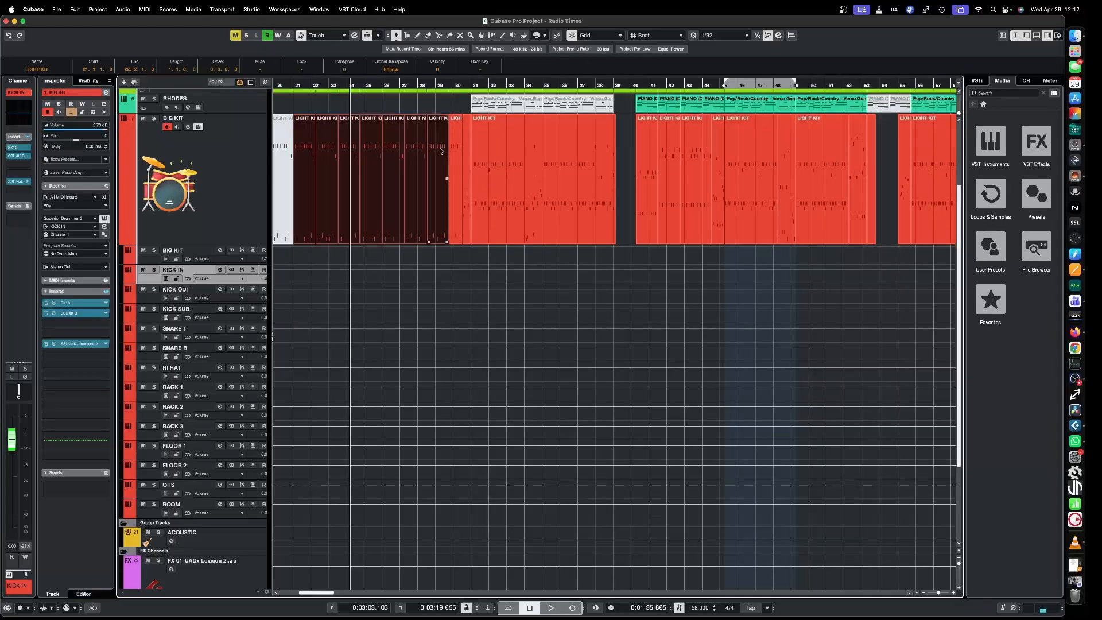
pyautogui.press('p')
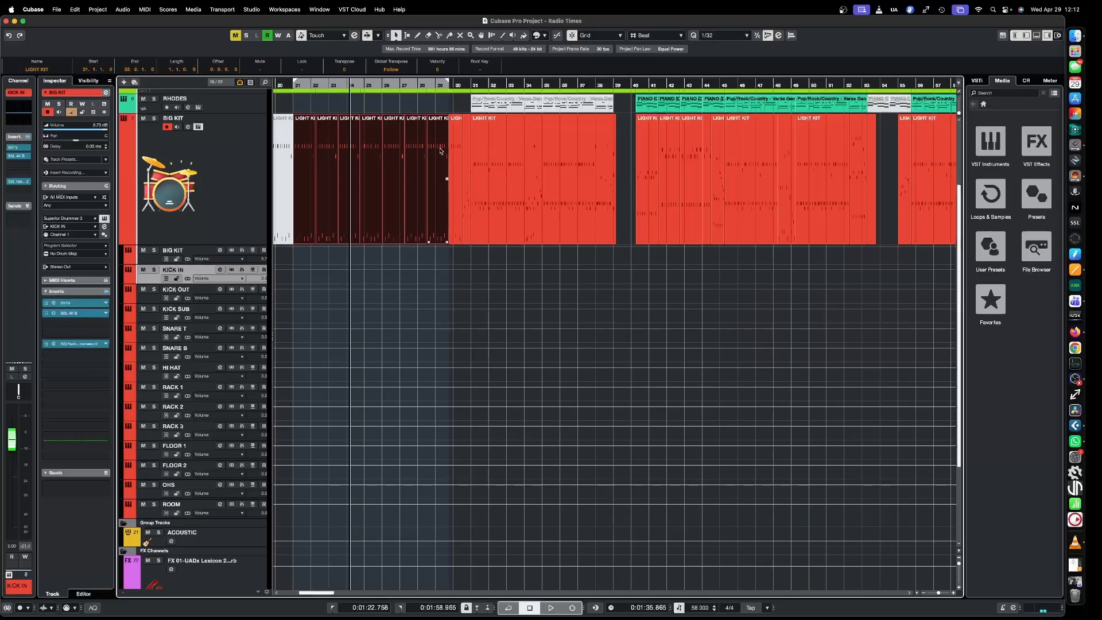
pyautogui.press('/')
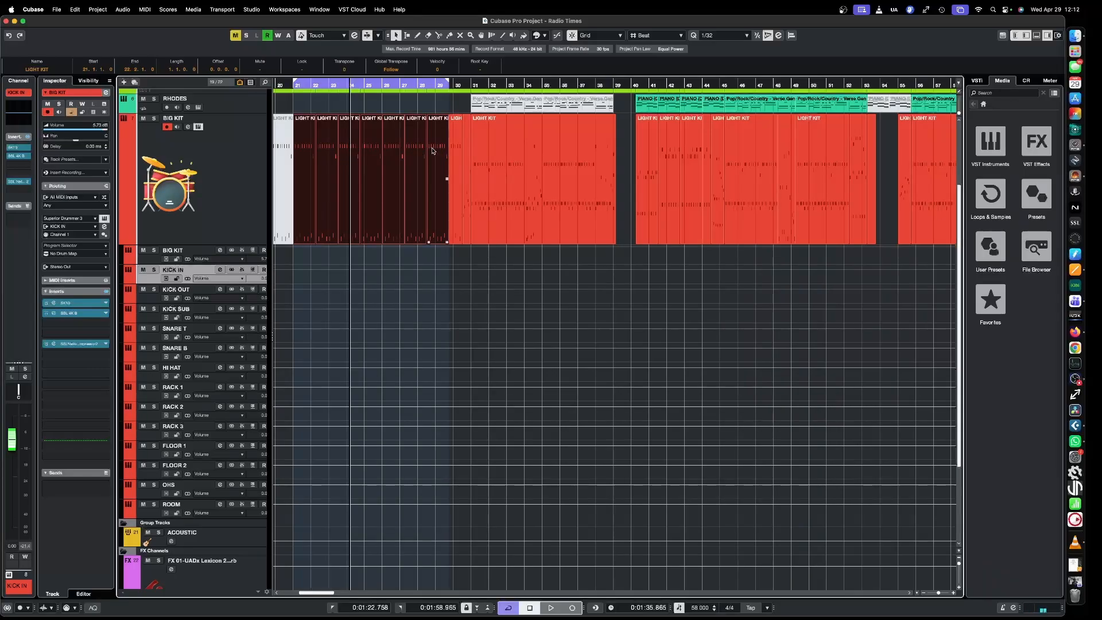
# Add a stereo group track named BIG KIT beside the ACOUSTIC group, with its output set to Stereo Out
pyautogui.click(244, 179)
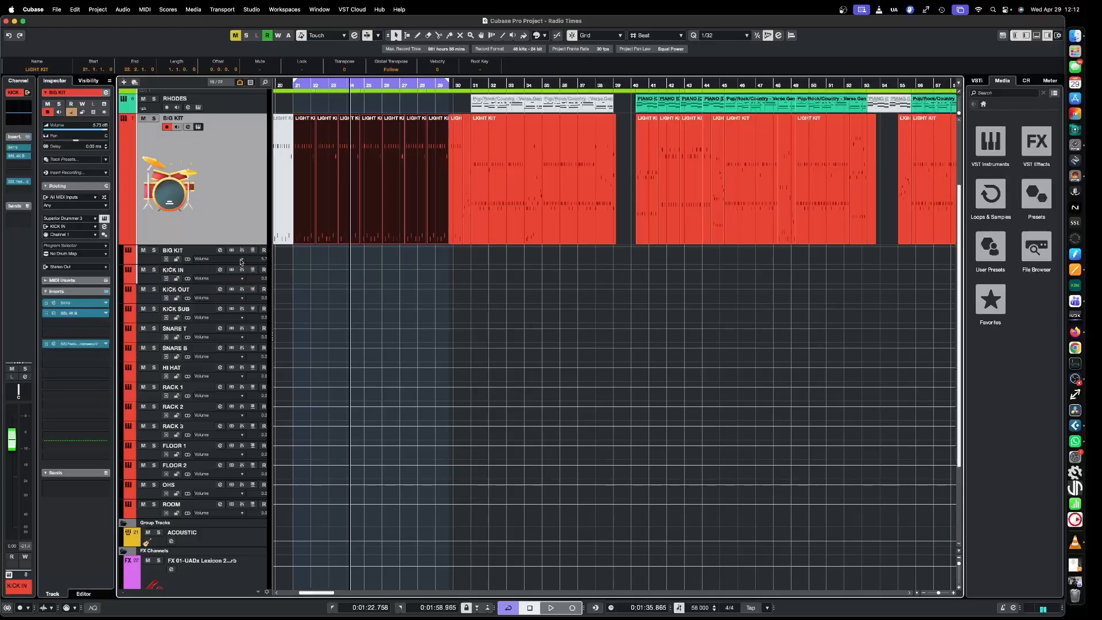
pyautogui.scroll(-3, 199, 263)
pyautogui.click(235, 409)
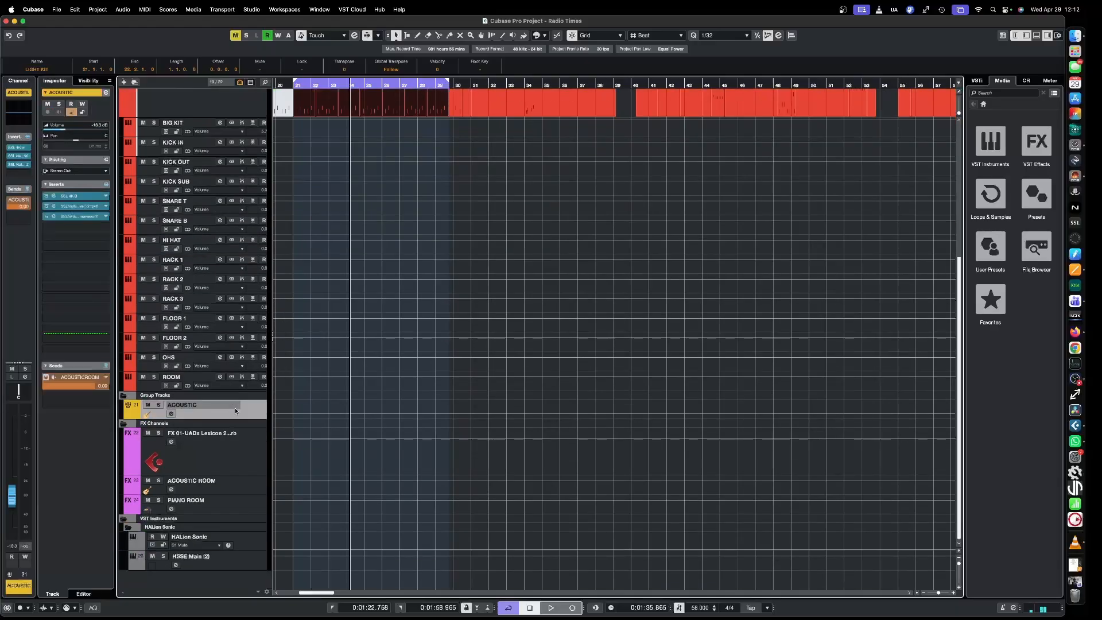
pyautogui.rightClick(246, 410)
pyautogui.moveTo(306, 414)
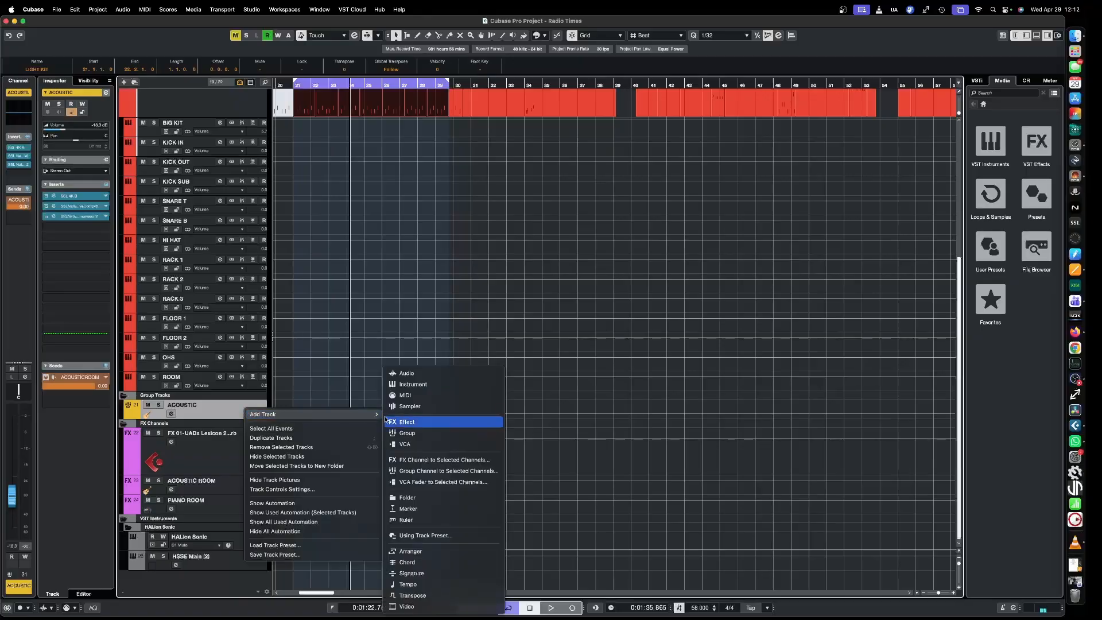
pyautogui.click(407, 434)
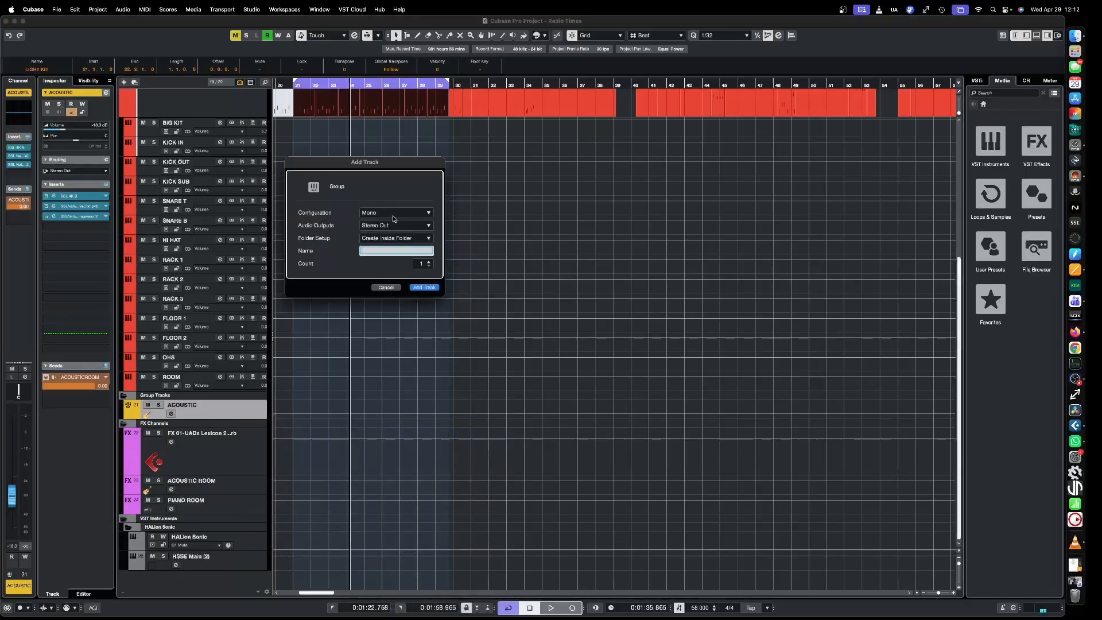
pyautogui.click(394, 219)
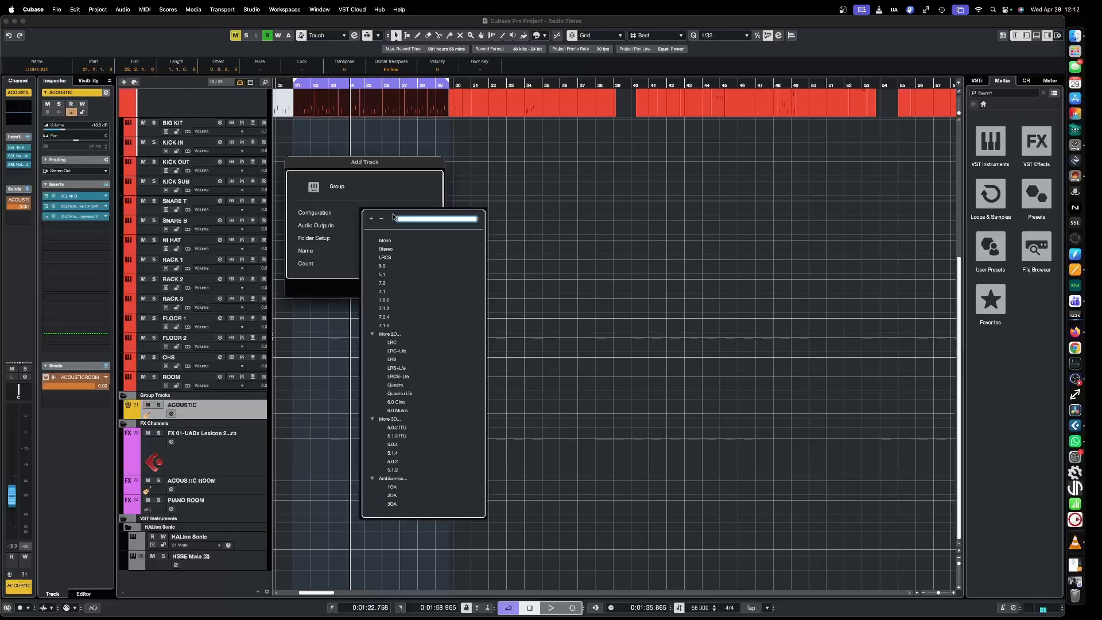
pyautogui.click(393, 250)
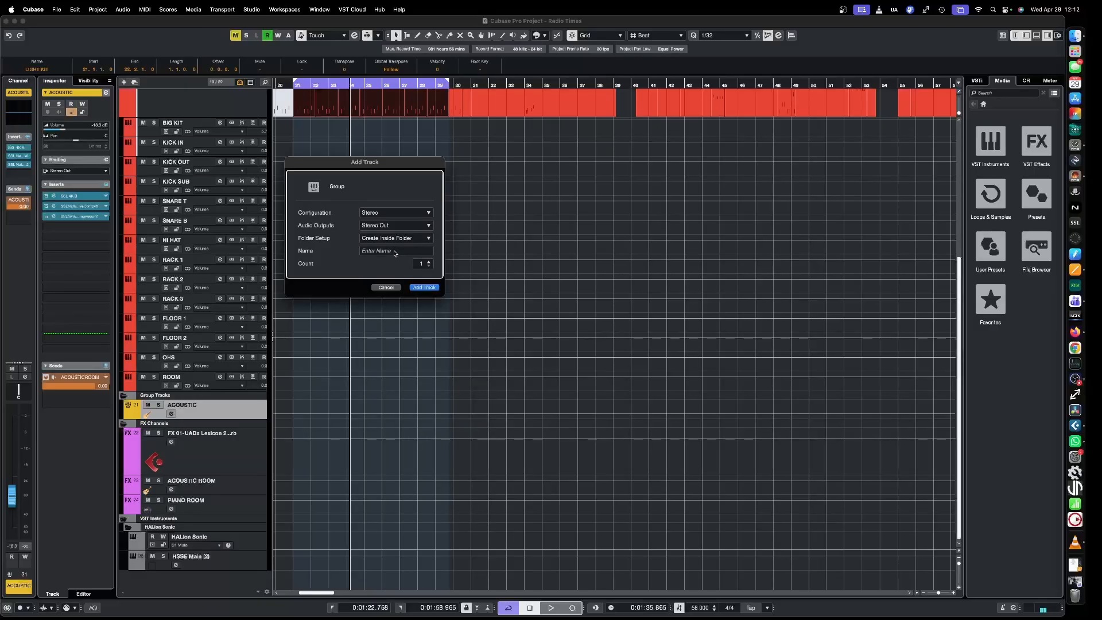
pyautogui.click(394, 251)
pyautogui.write('BIG KIT')
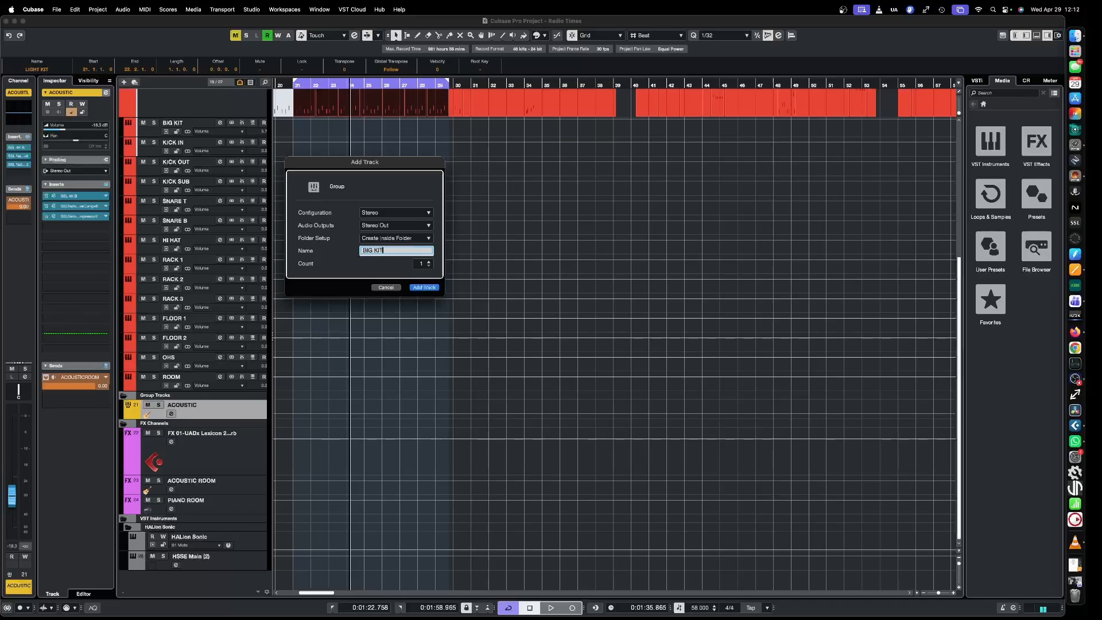
pyautogui.press('Return')
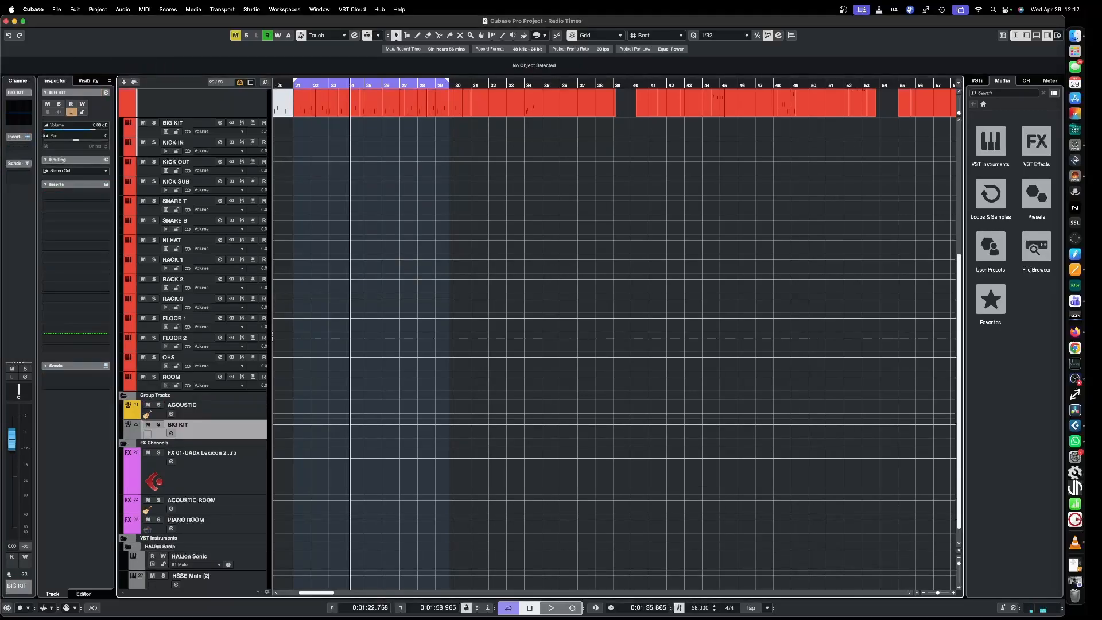
# Colour the BIG KIT group track red and give it a drum kit picture
pyautogui.click(131, 434)
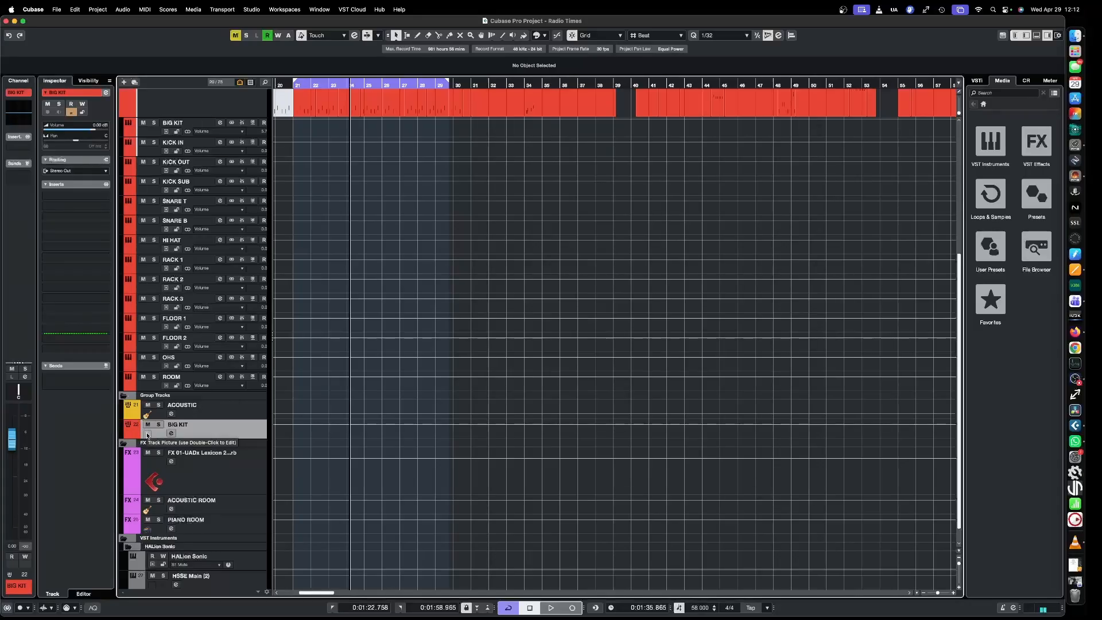
pyautogui.doubleClick(147, 436)
# Select the BIG KIT instrument track and all its output channels through ROOM, and route their output to the BIG KIT group
pyautogui.scroll(5, 153, 126)
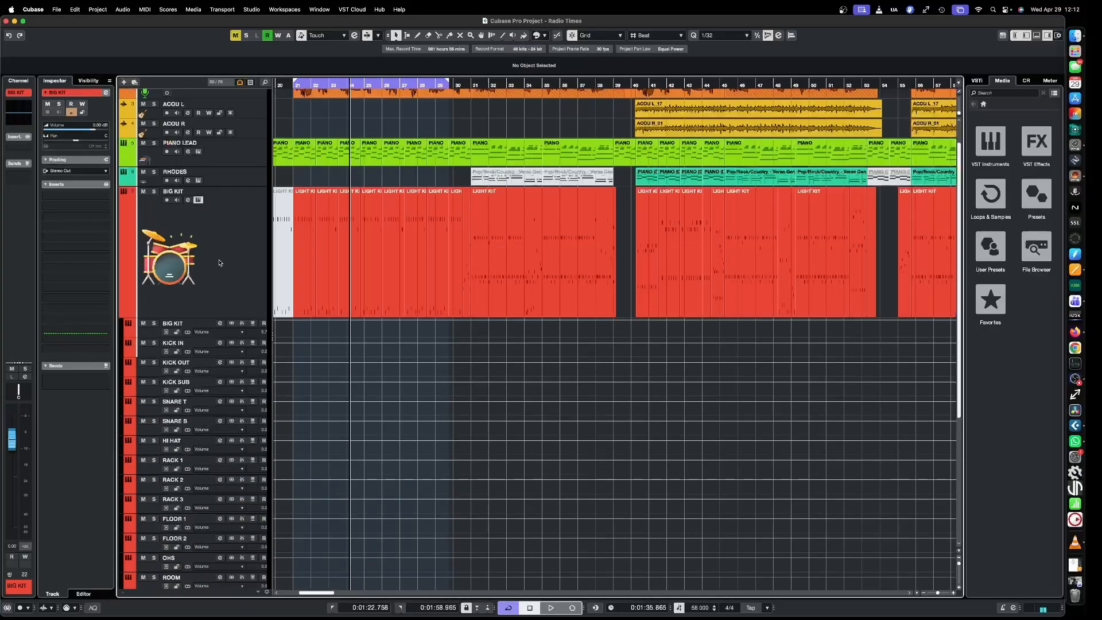
pyautogui.click(233, 242)
pyautogui.scroll(-6, 232, 242)
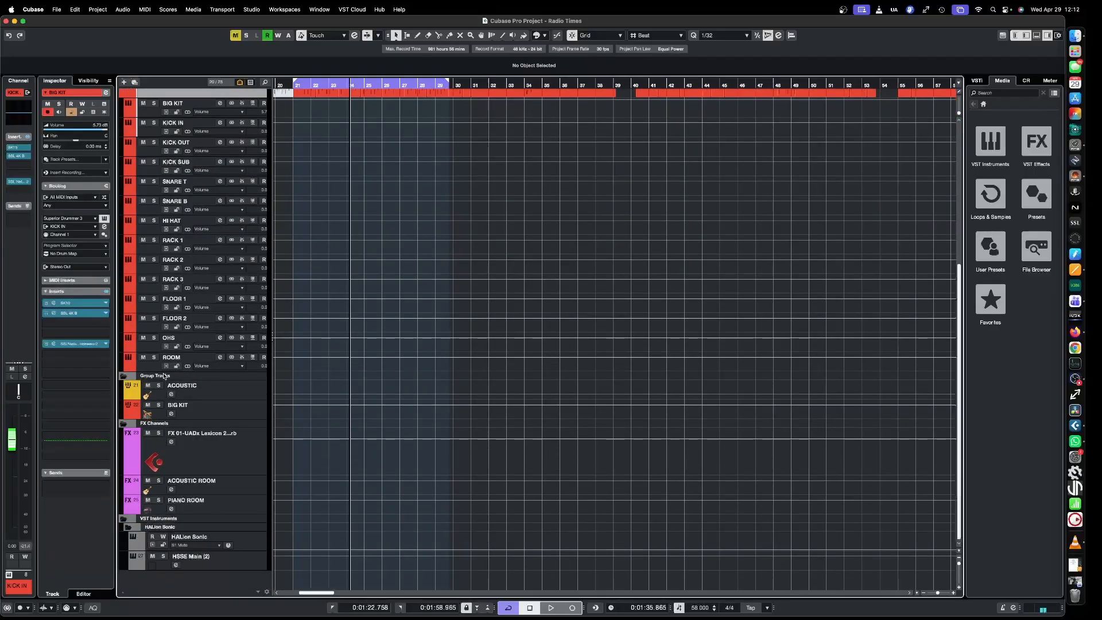
pyautogui.keyDown('shift'); pyautogui.click(158, 365); pyautogui.keyUp('shift')
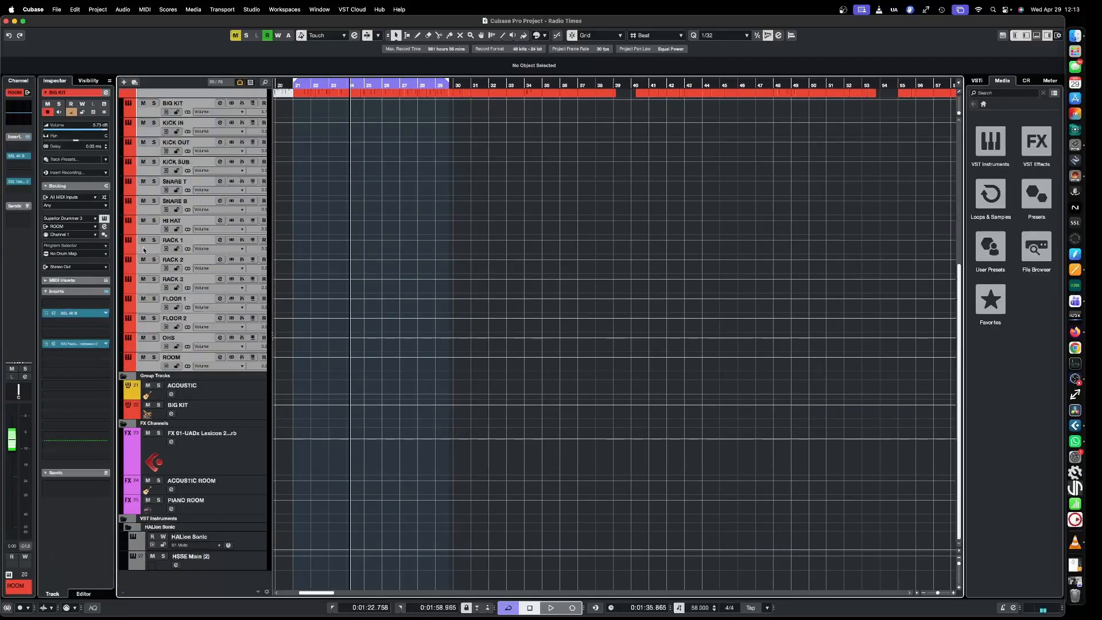
pyautogui.click(104, 265)
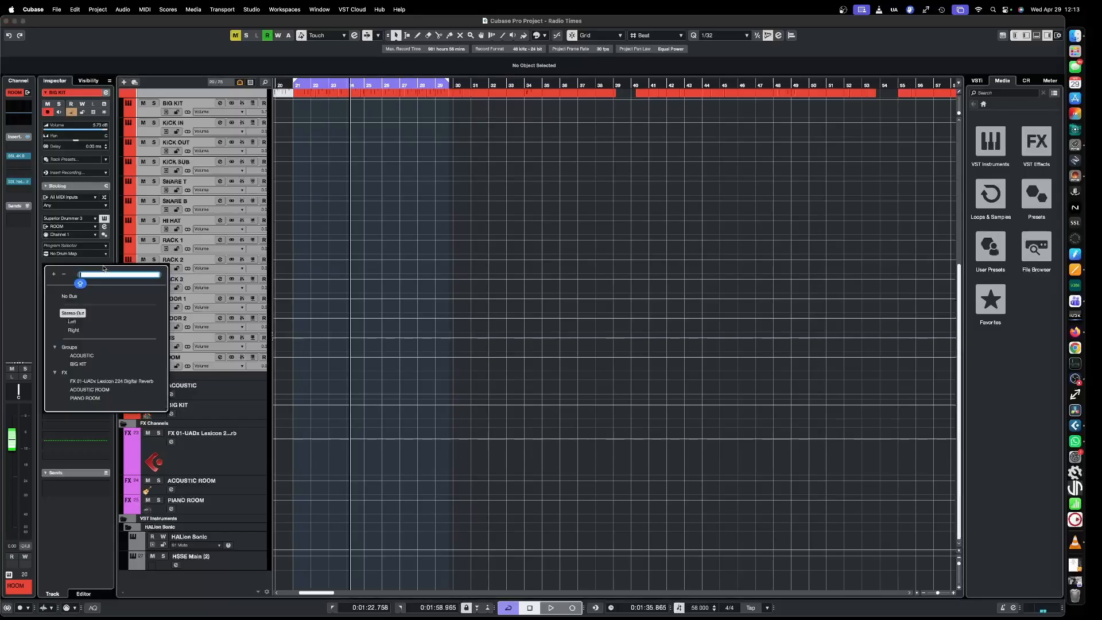
pyautogui.click(79, 363)
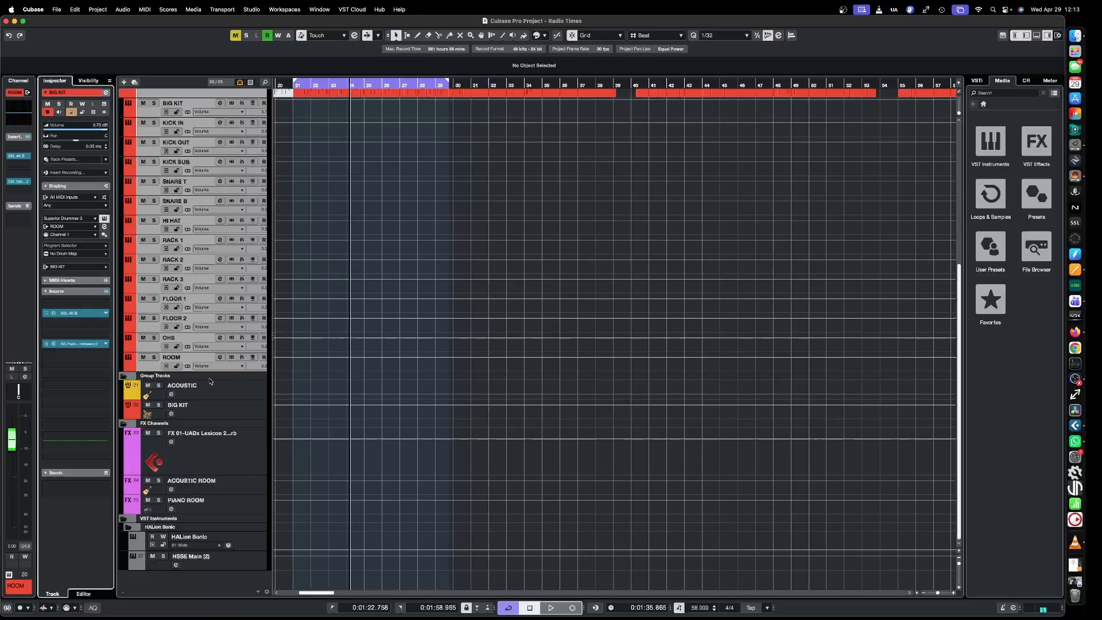
# Select the BIG KIT group track and briefly play the looped section to check the signal arriving there
pyautogui.click(253, 409)
pyautogui.press('space')
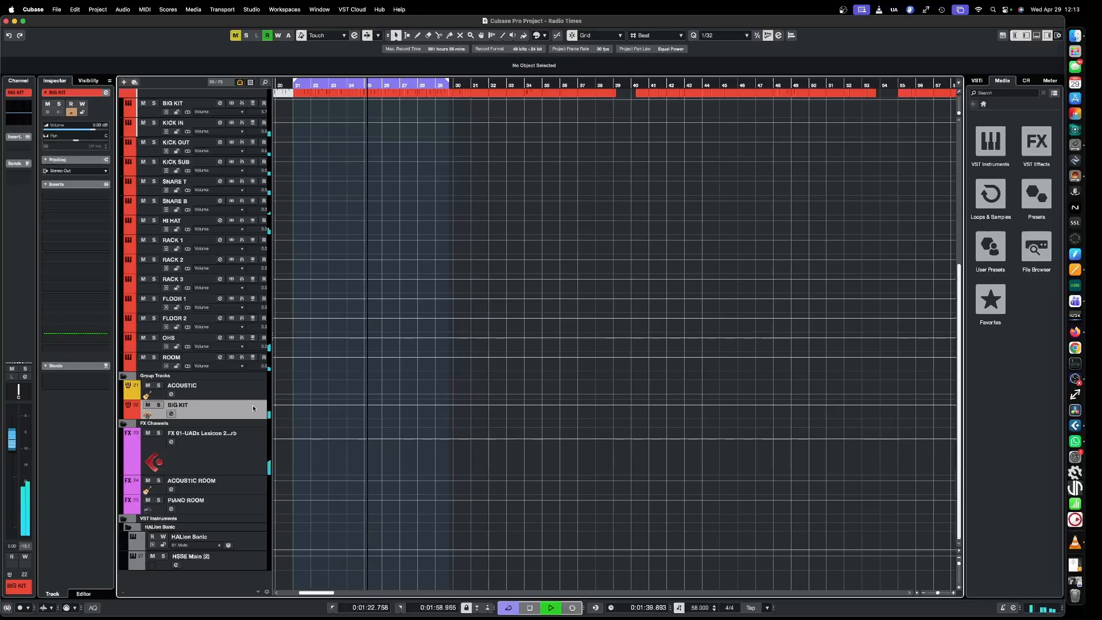
pyautogui.press('space')
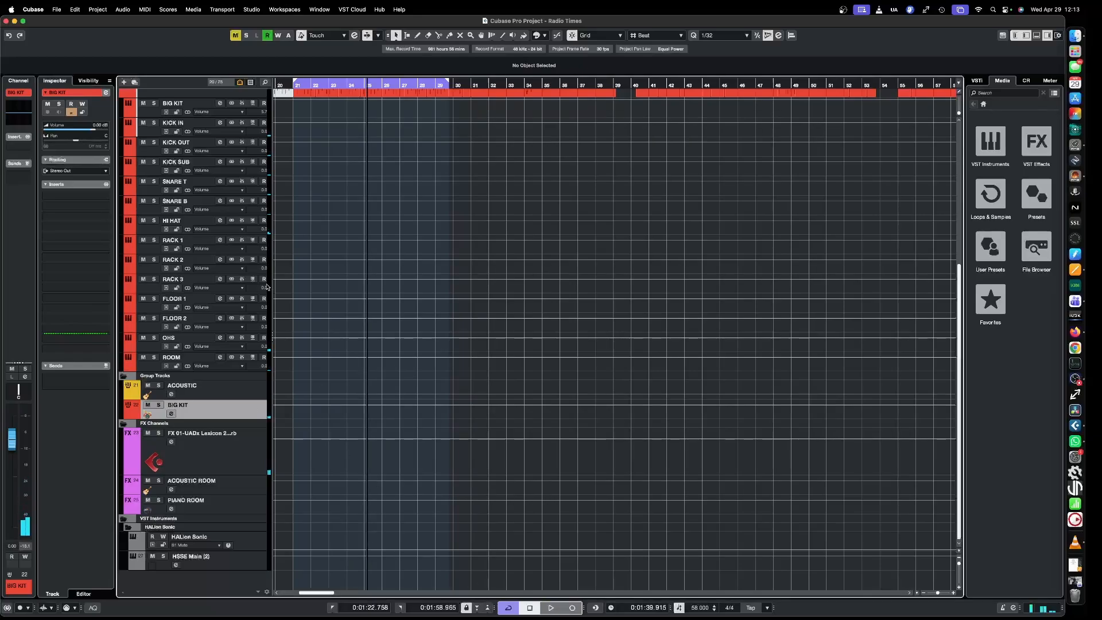
# Select the BIG KIT instrument track and all its output channels through ROOM, and open them in the MixConsole
pyautogui.scroll(4, 275, 279)
pyautogui.click(199, 185)
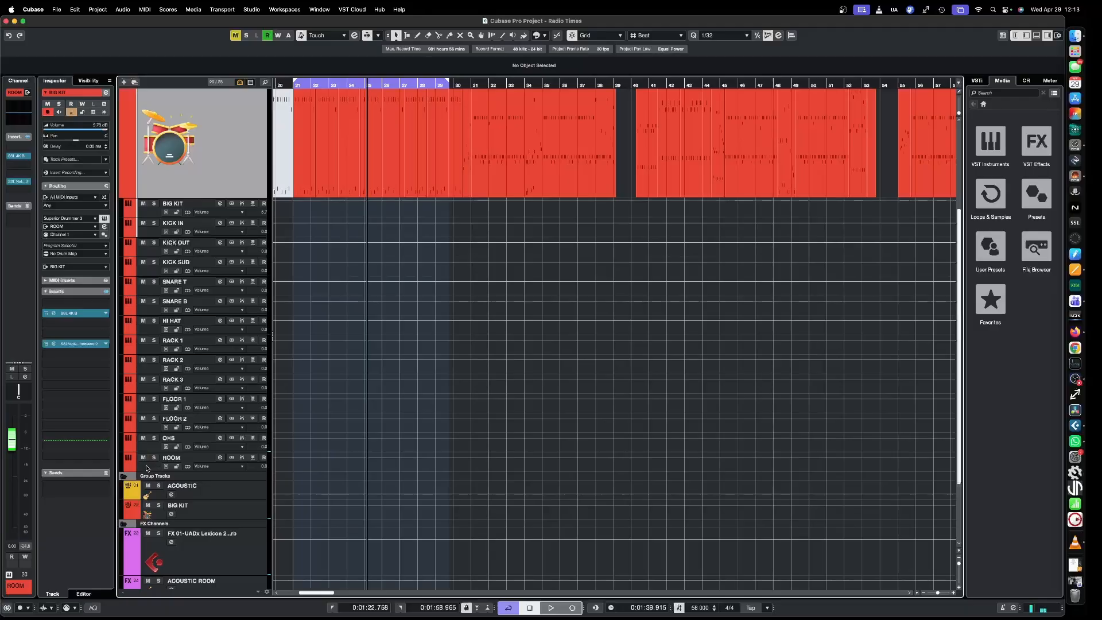
pyautogui.keyDown('shift'); pyautogui.click(147, 468); pyautogui.keyUp('shift')
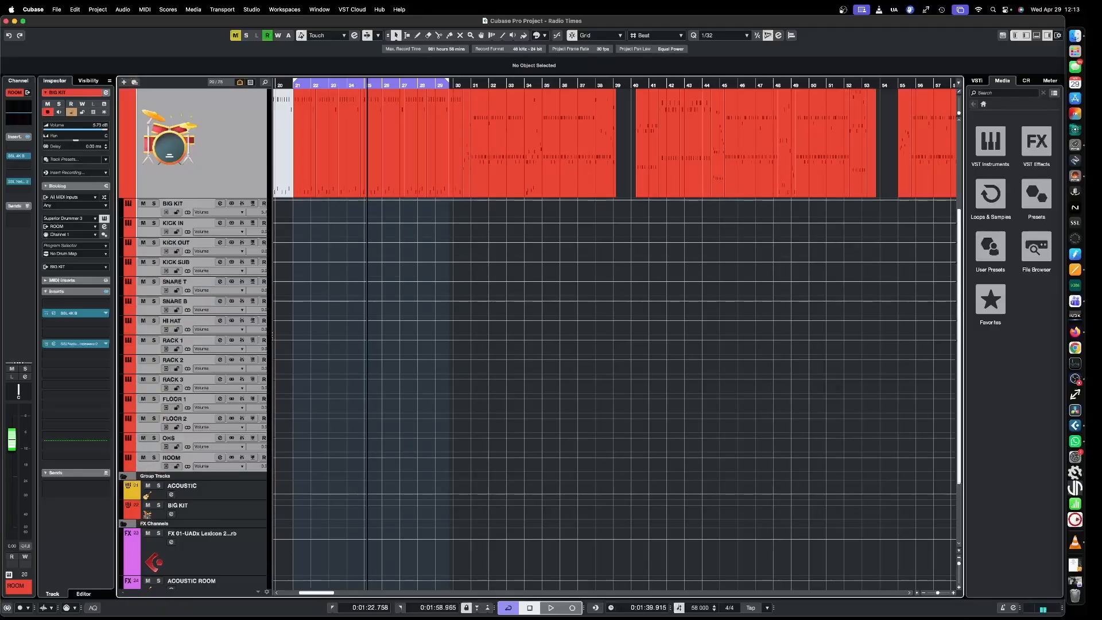
pyautogui.press('F3')
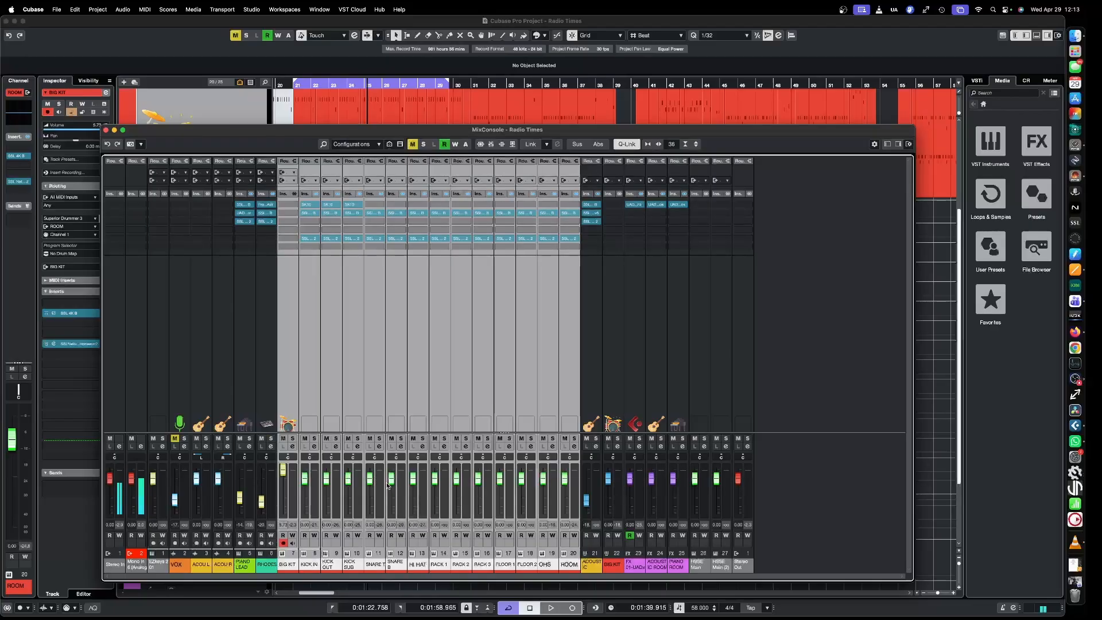
# Lower the faders of the BIG KIT instrument and all its output channels together, with the outputs at about -23 dB, and leave the MixConsole
pyautogui.moveTo(390, 484); pyautogui.dragTo(391, 509)
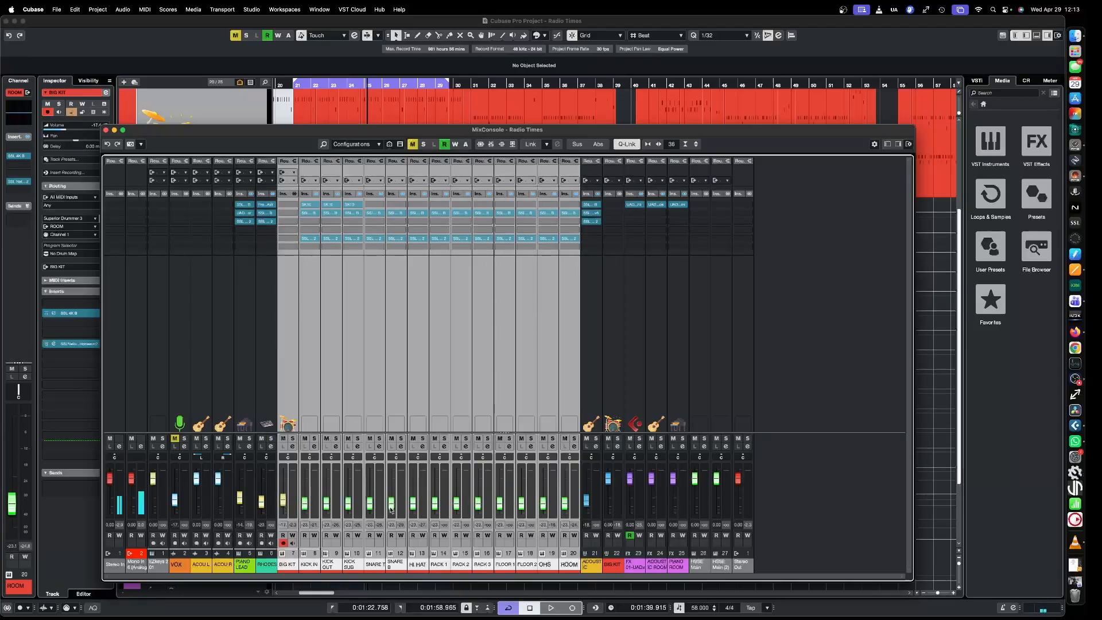
pyautogui.click(414, 351)
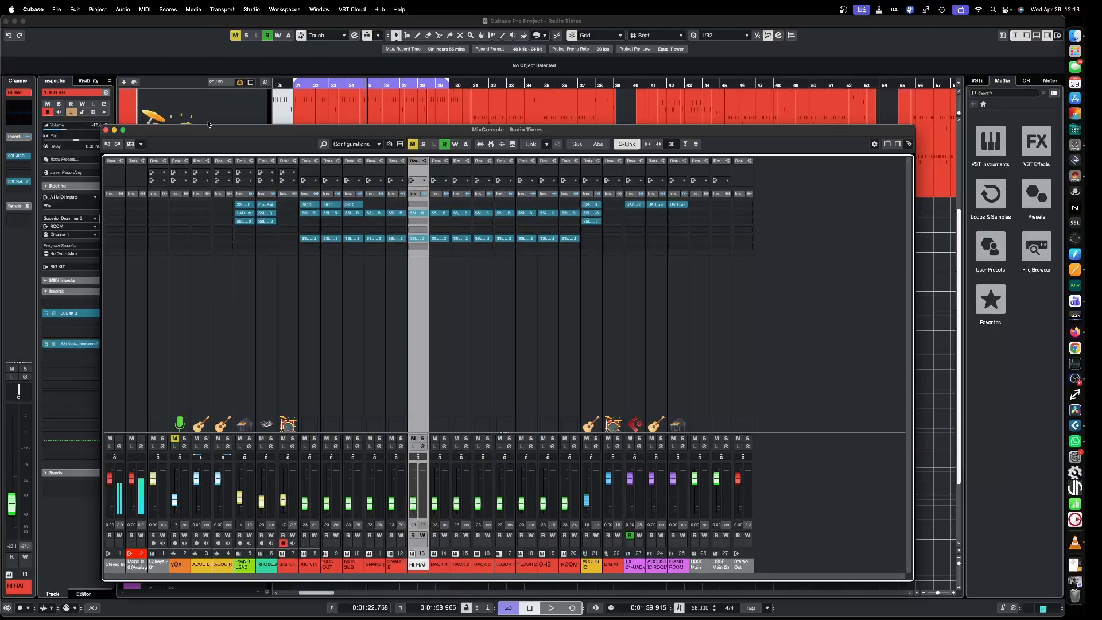
pyautogui.moveTo(226, 126); pyautogui.dragTo(0, 183)
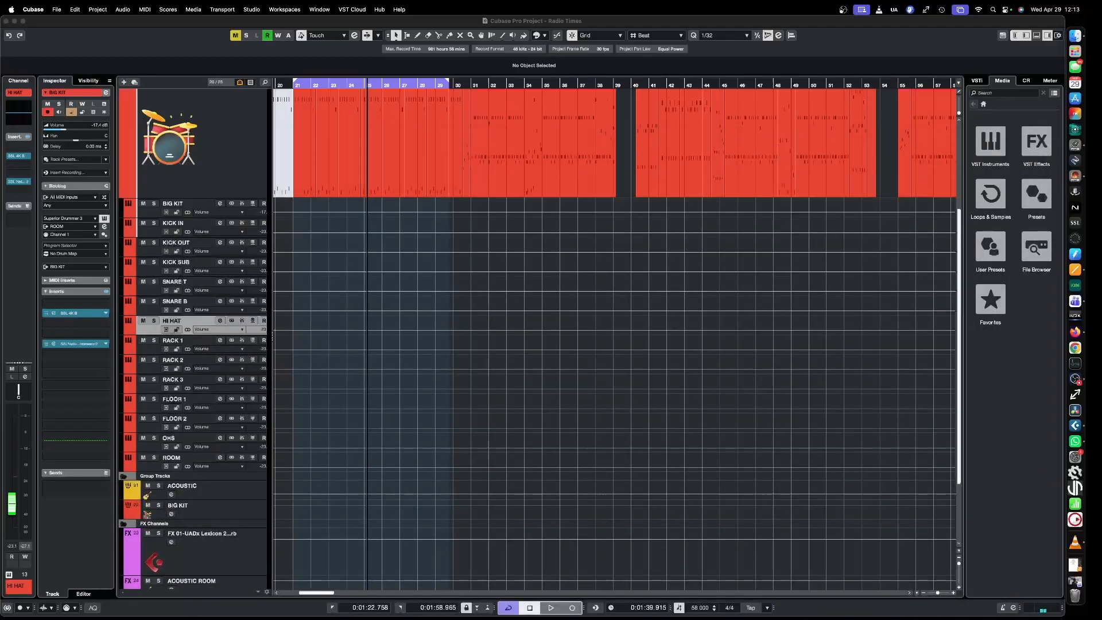
# Solo the BIG KIT group track and briefly play the looped section to hear the drums alone
pyautogui.click(159, 507)
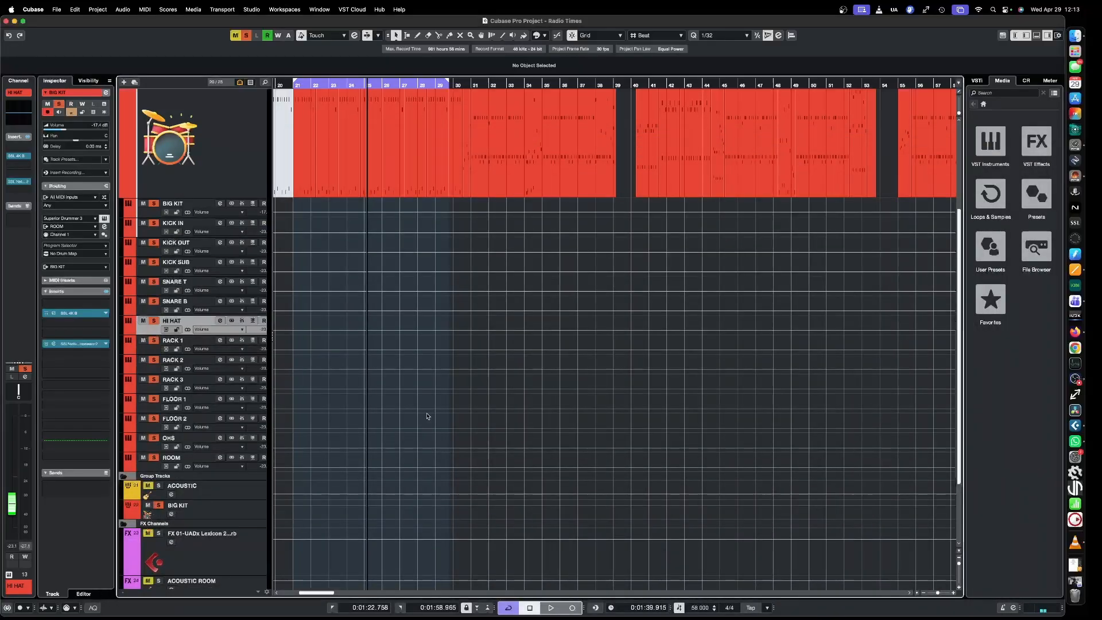
pyautogui.press('space')
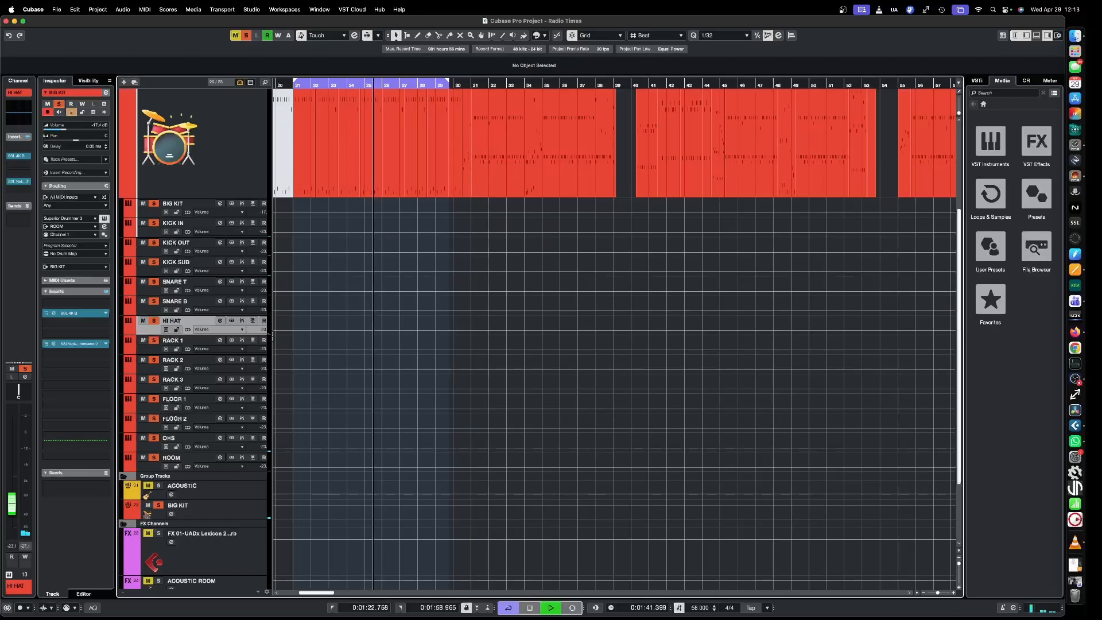
pyautogui.press('space')
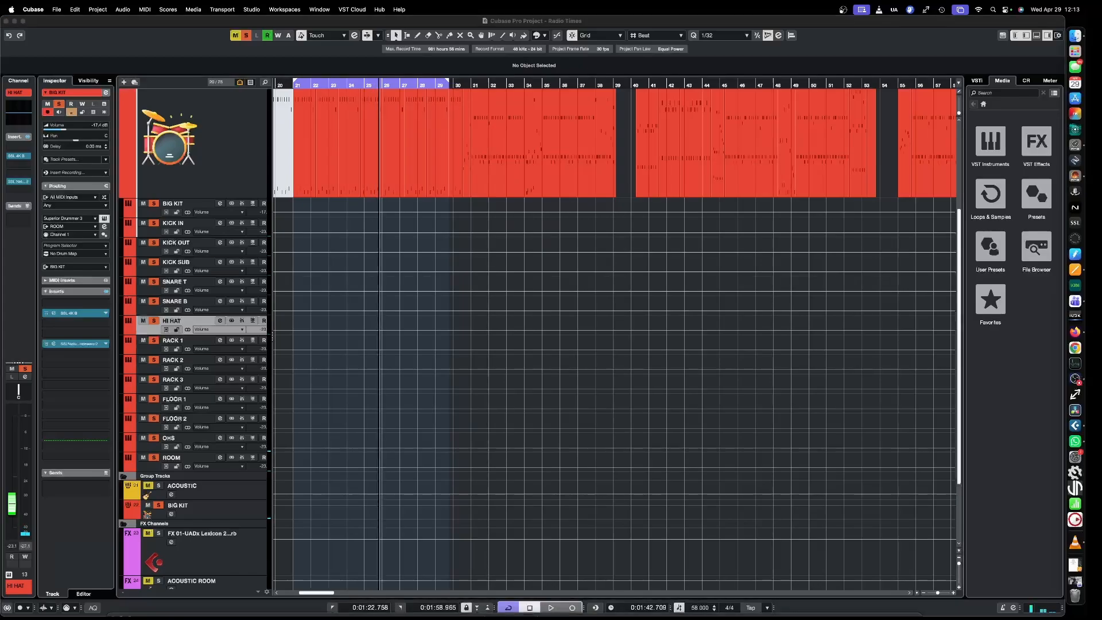
# Look over the soloed drum channels in the MixConsole, close it and select the BIG KIT group track
pyautogui.press('F3')
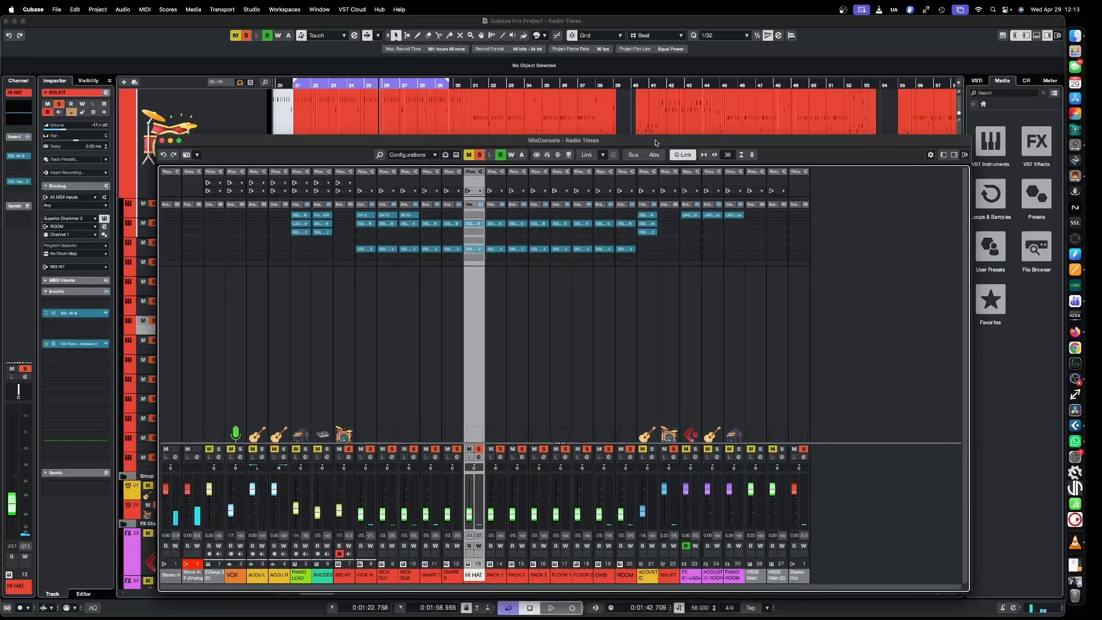
pyautogui.moveTo(656, 142); pyautogui.dragTo(652, 119)
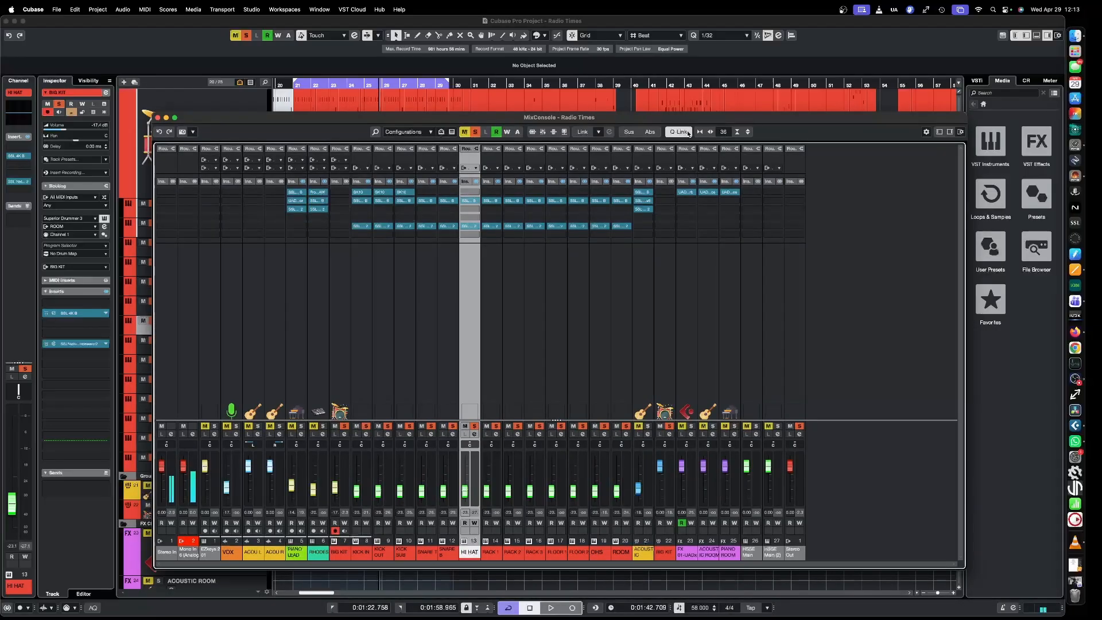
pyautogui.press('F3')
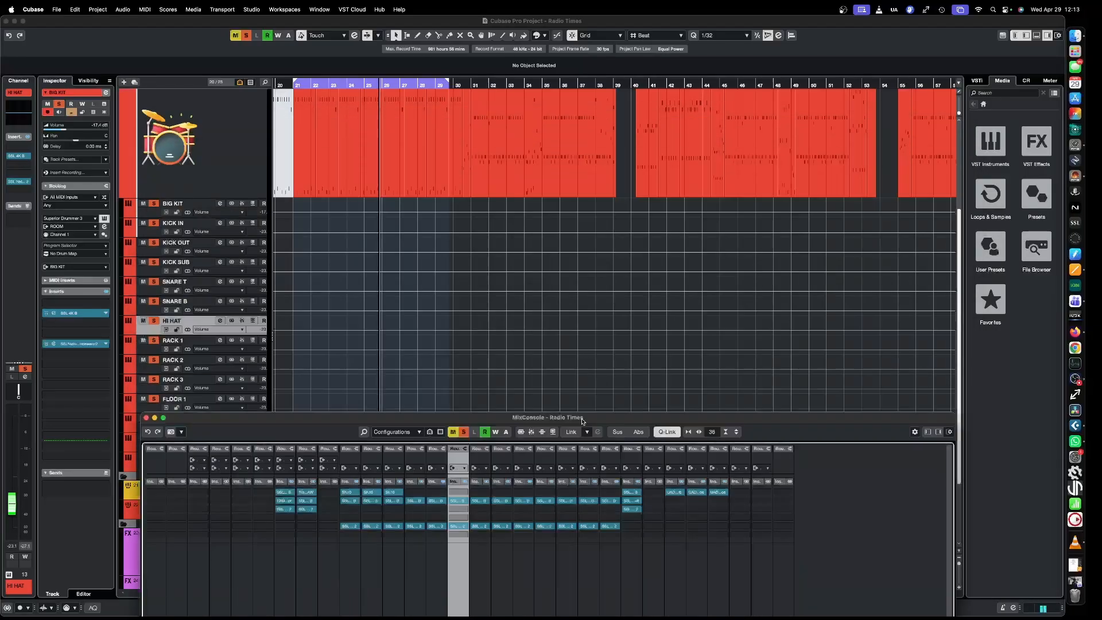
pyautogui.press('F3')
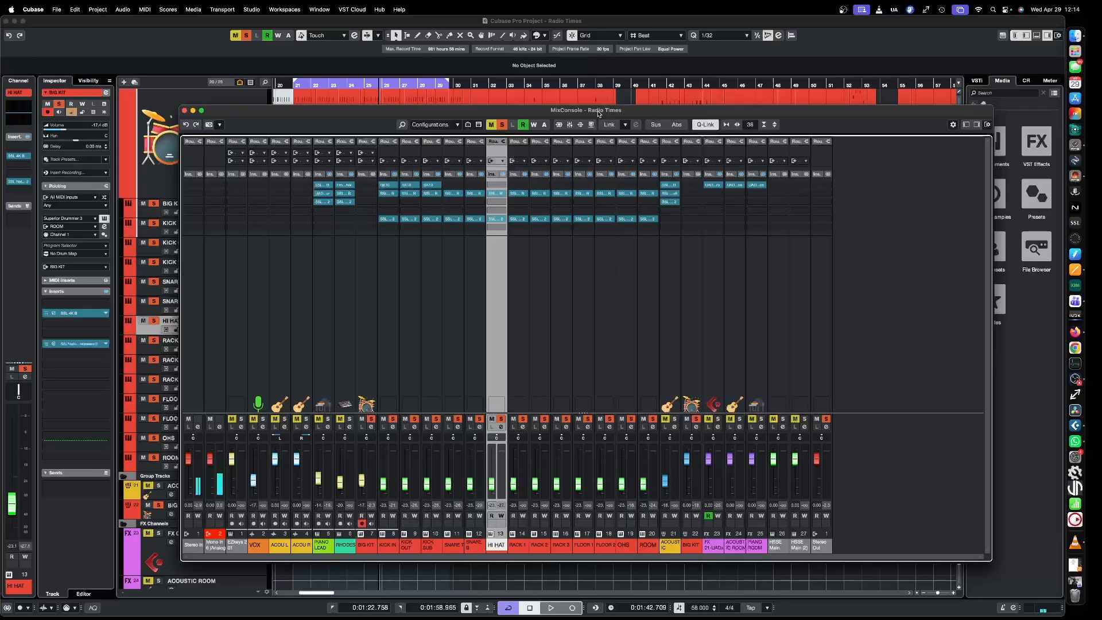
pyautogui.press('F3')
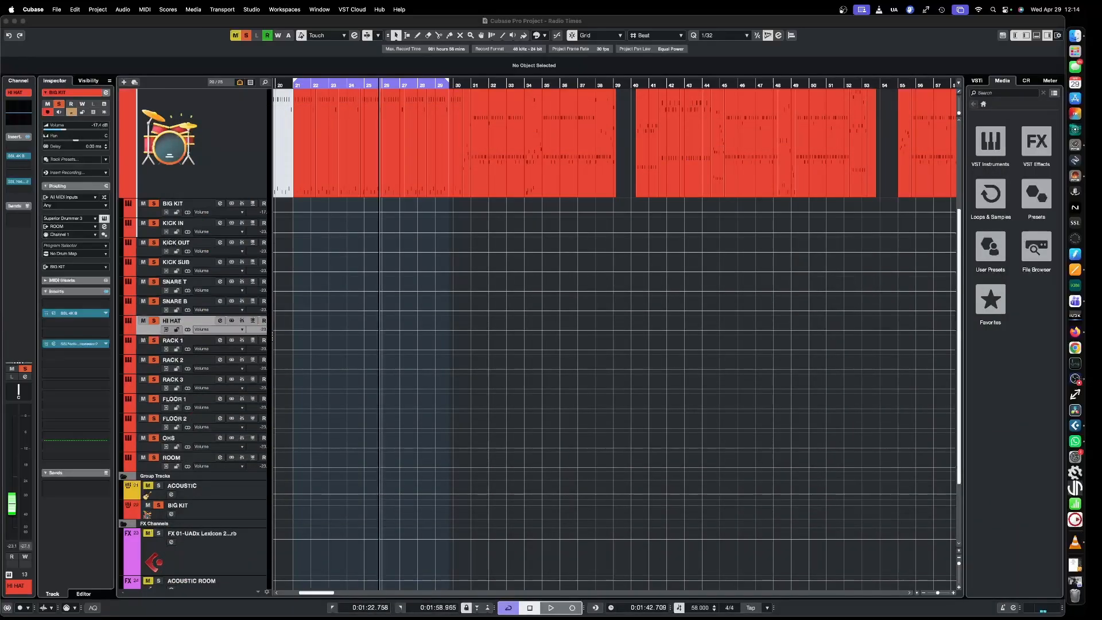
pyautogui.click(243, 513)
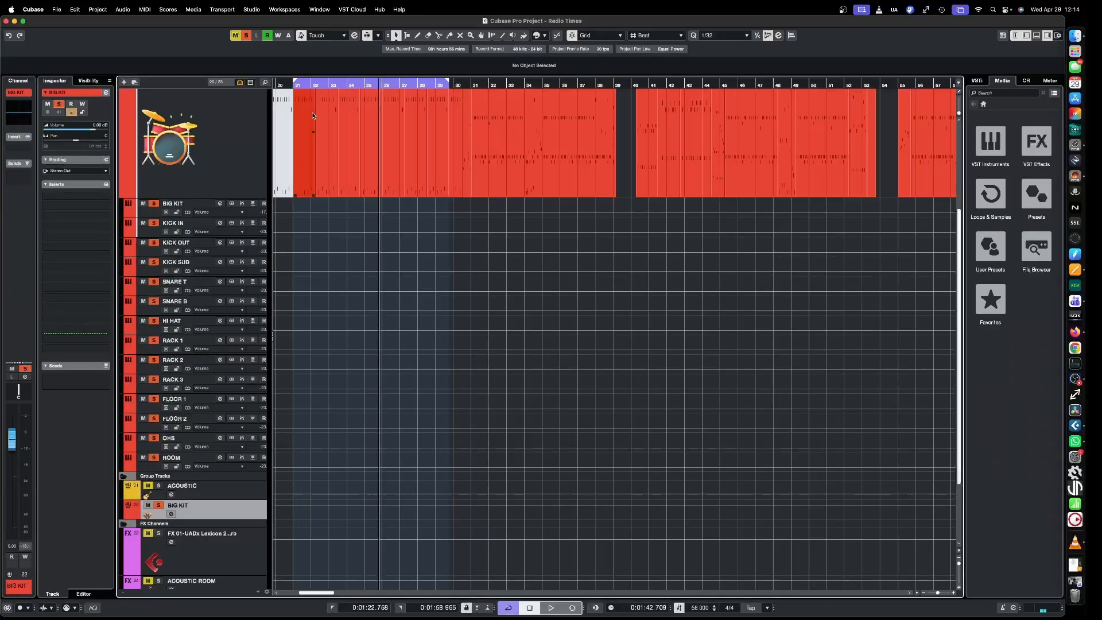
# Play the loop and adjust the compressor ratio and threshold in the SSL 4K B on the KICK IN channel
pyautogui.click(148, 231)
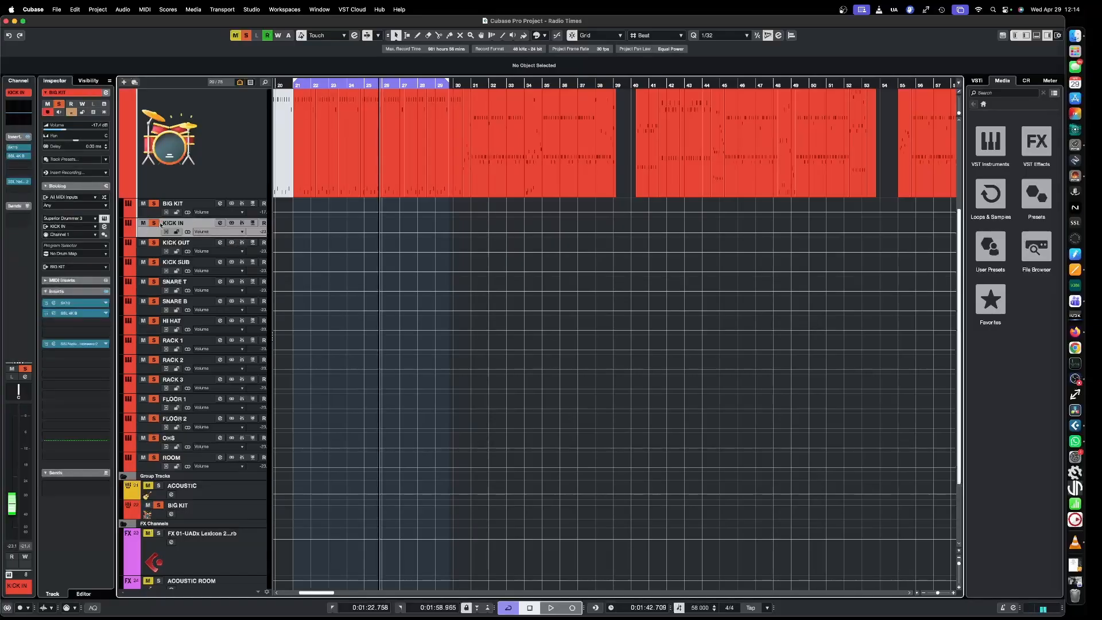
pyautogui.press('space')
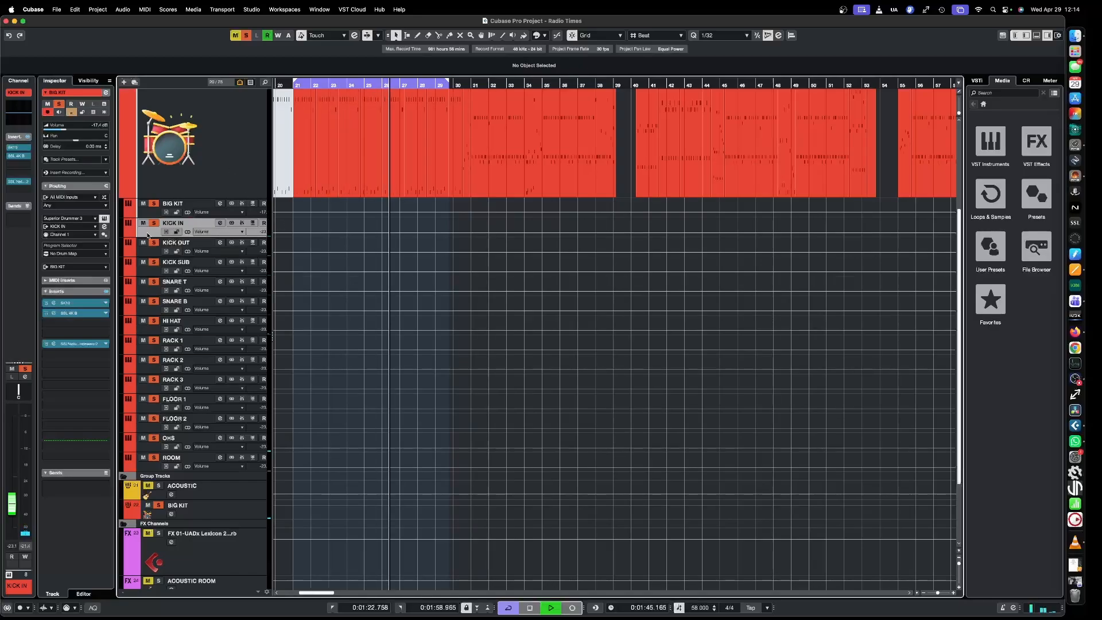
pyautogui.click(82, 314)
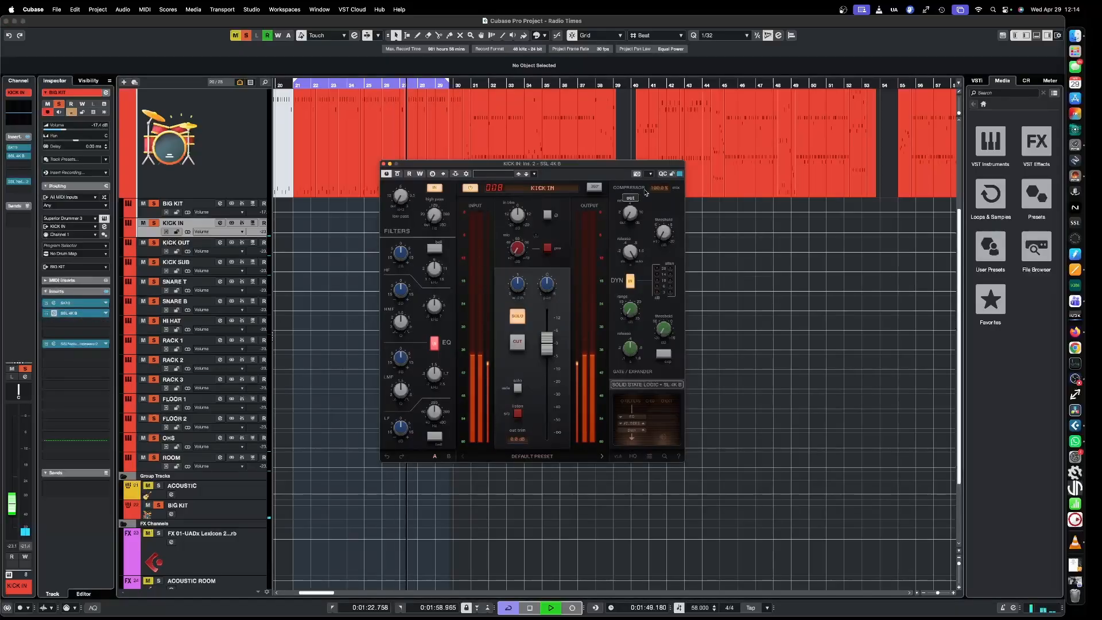
pyautogui.moveTo(437, 217); pyautogui.dragTo(440, 189)
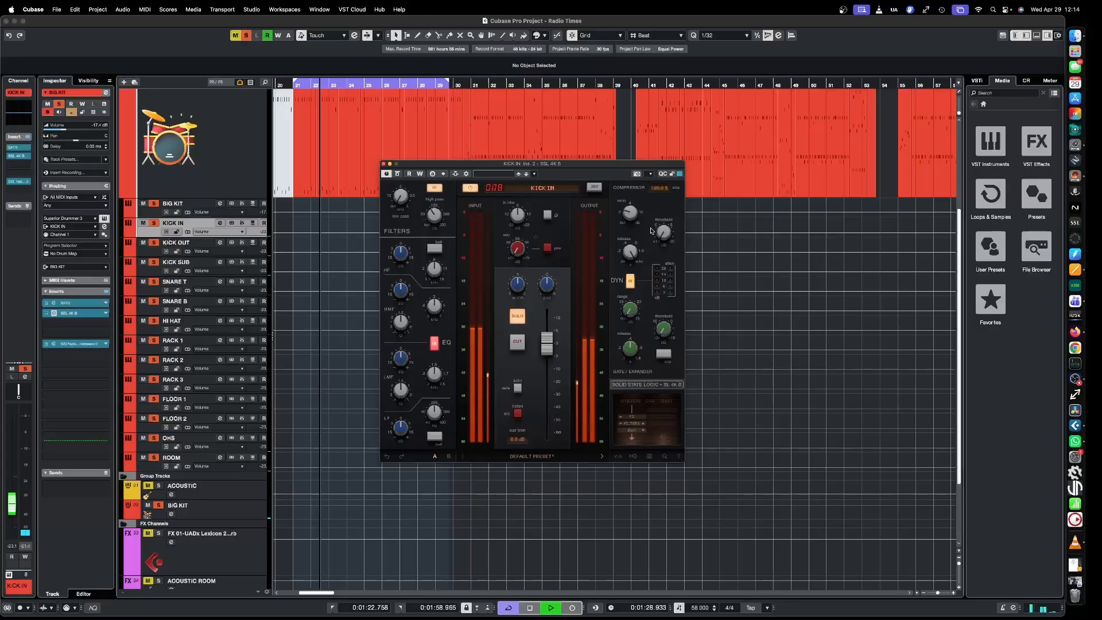
pyautogui.moveTo(657, 231)
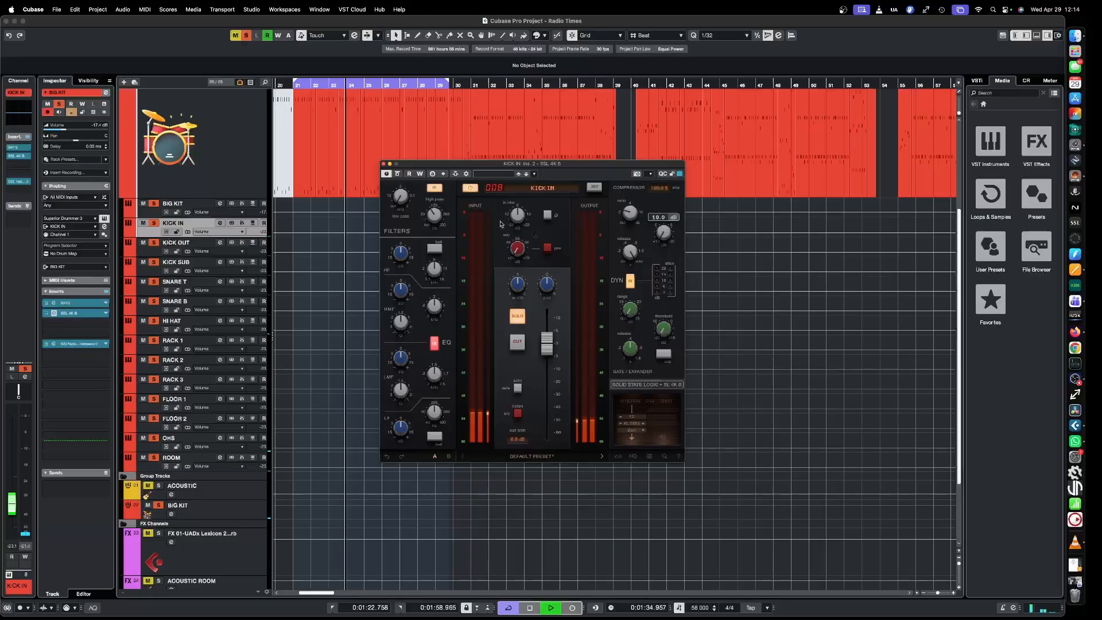
pyautogui.moveTo(427, 216)
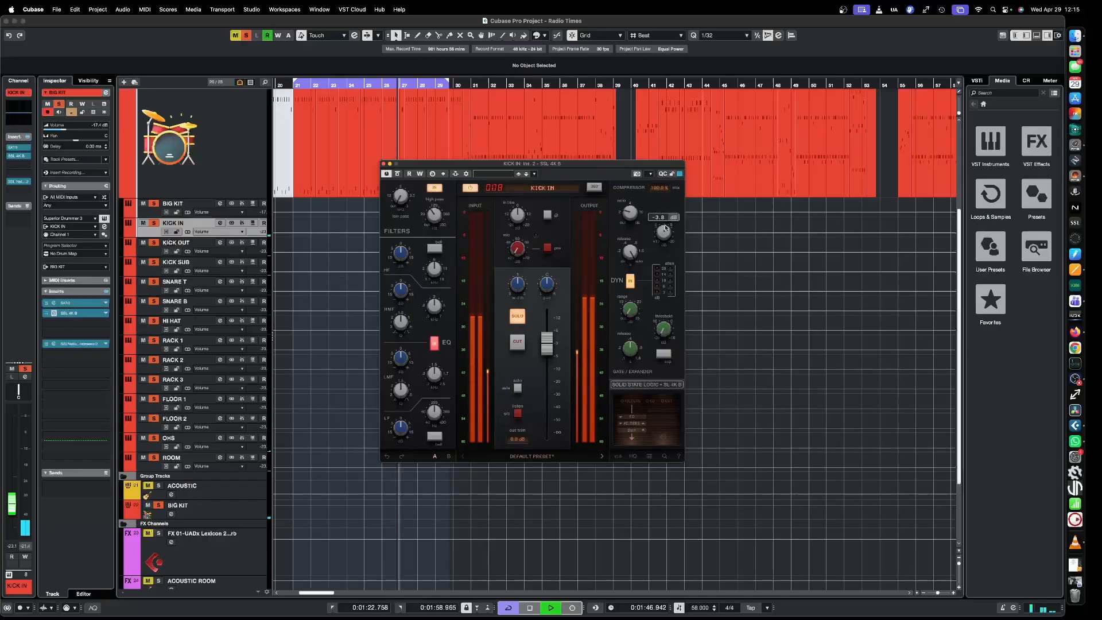
pyautogui.moveTo(667, 216); pyautogui.dragTo(666, 232)
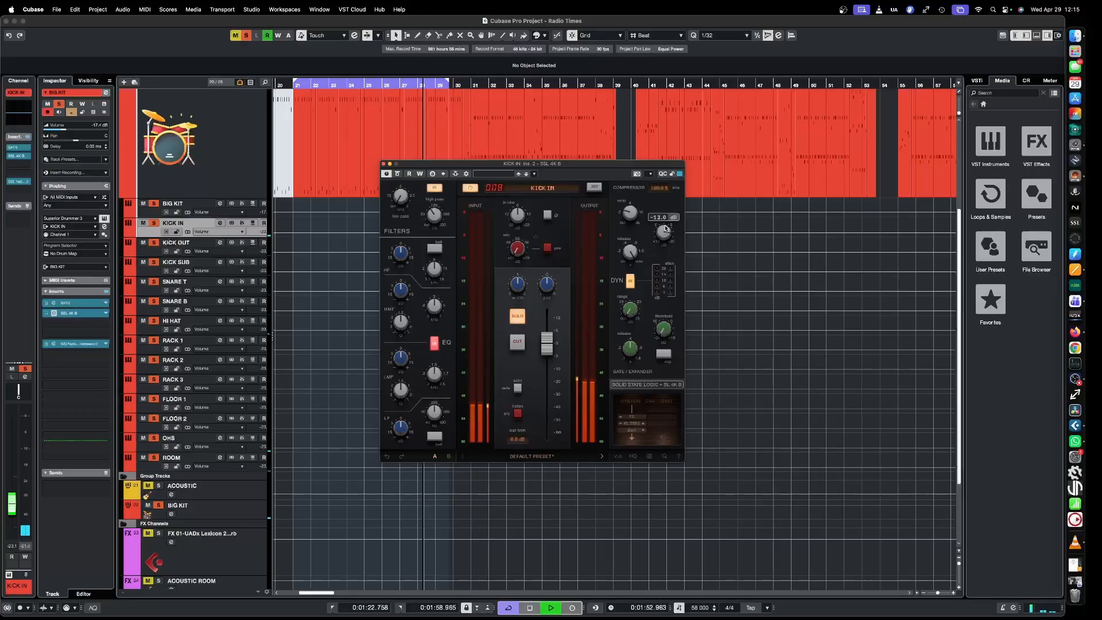
pyautogui.moveTo(666, 225); pyautogui.dragTo(667, 226)
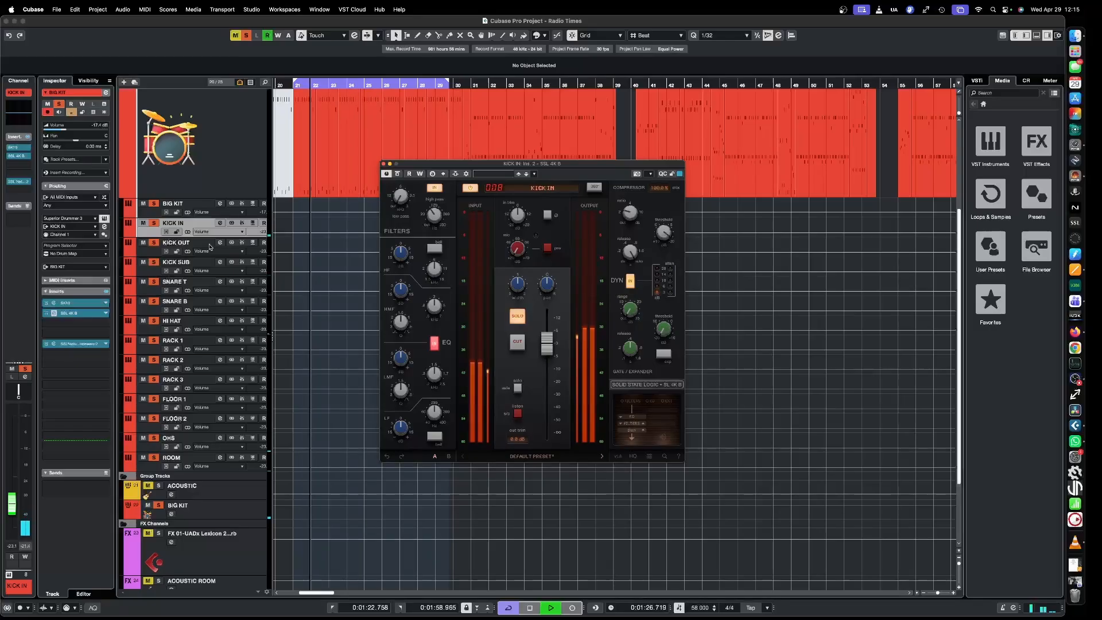
# Lower the threshold of the SSL Native Bus Compressor 2 on KICK IN and close both of the channel's plug-in windows
pyautogui.click(78, 343)
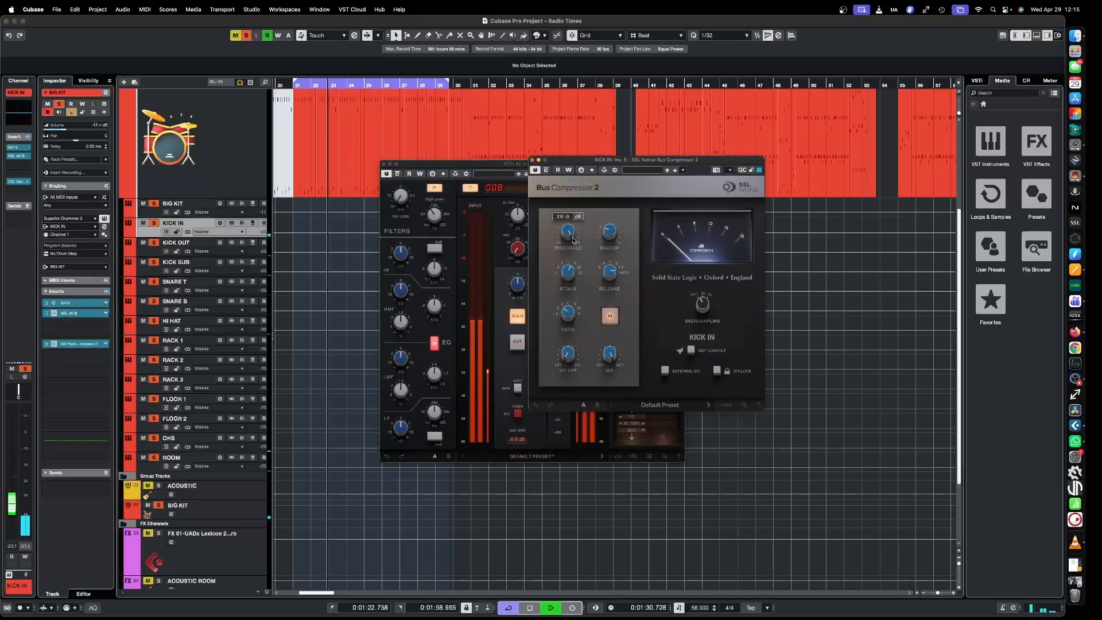
pyautogui.moveTo(573, 240); pyautogui.dragTo(574, 309)
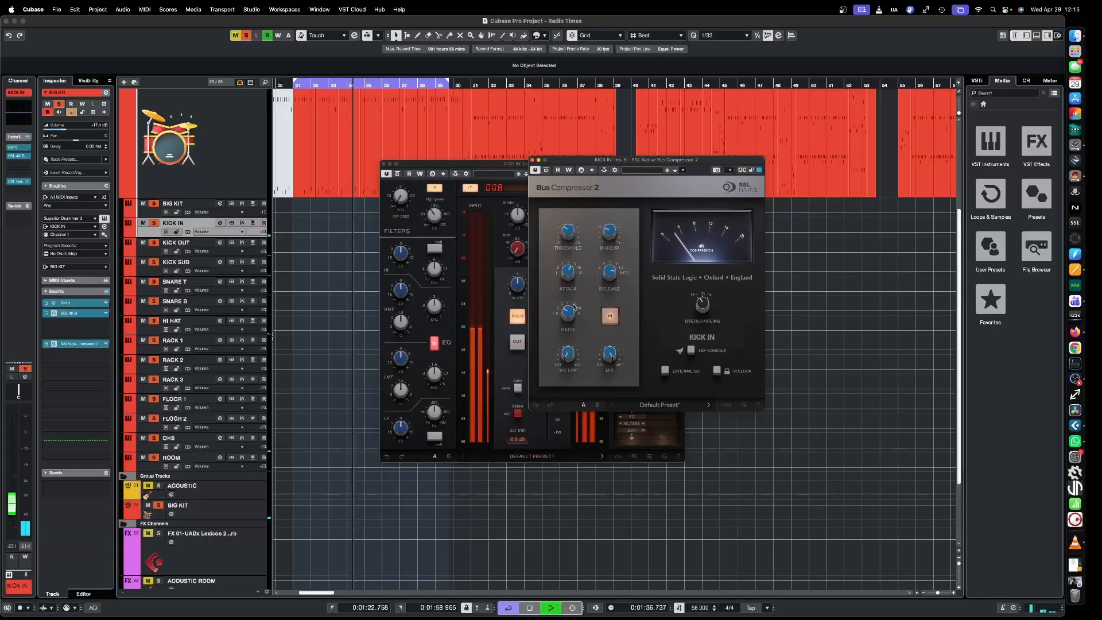
pyautogui.click(534, 160)
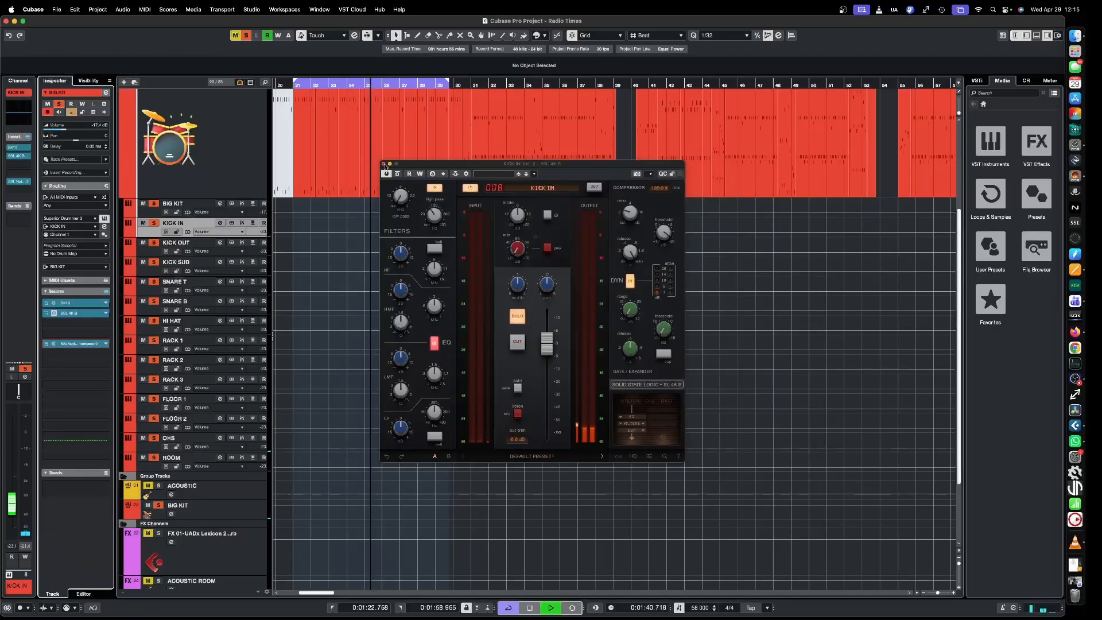
pyautogui.click(384, 164)
# Adjust the compressor ratio and threshold in the SSL 4K B on the KICK OUT channel and close the plug-in
pyautogui.click(161, 252)
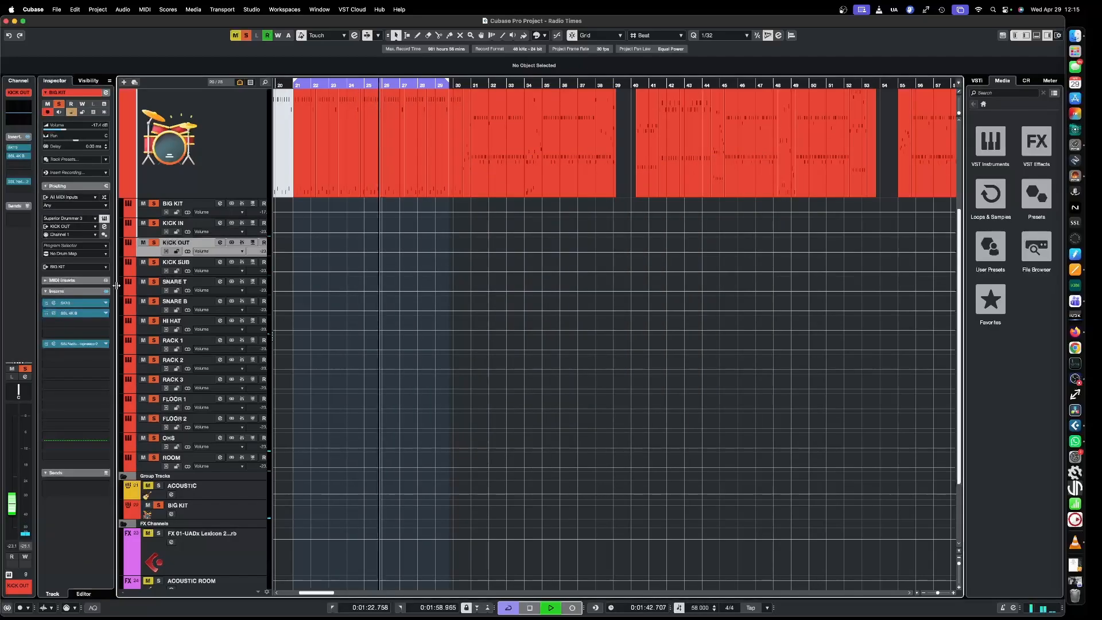
pyautogui.click(53, 313)
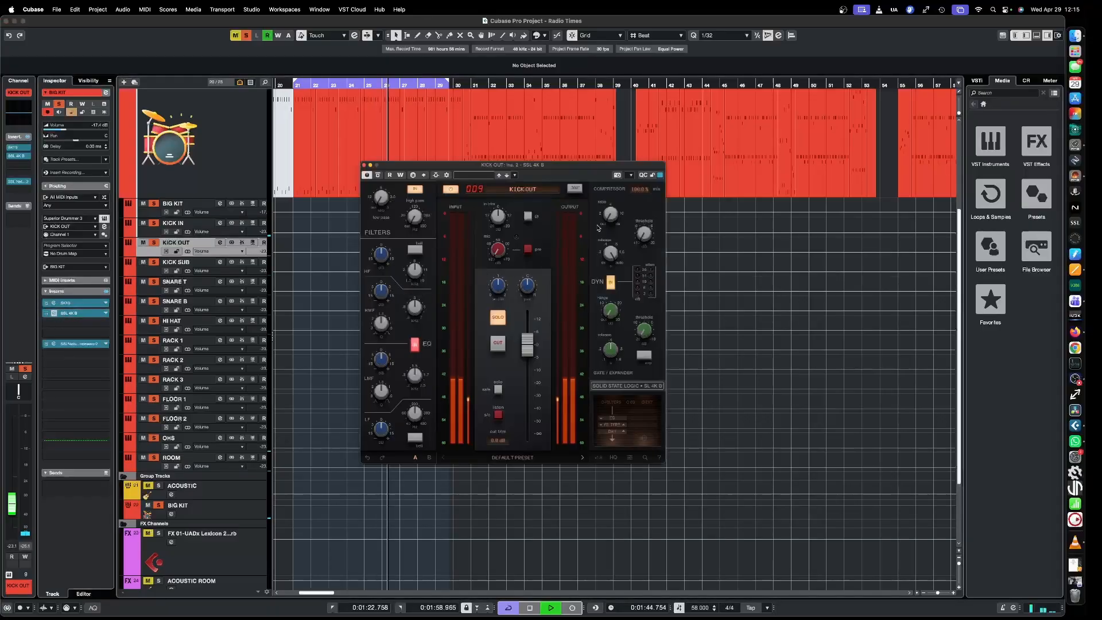
pyautogui.moveTo(613, 217); pyautogui.dragTo(613, 199)
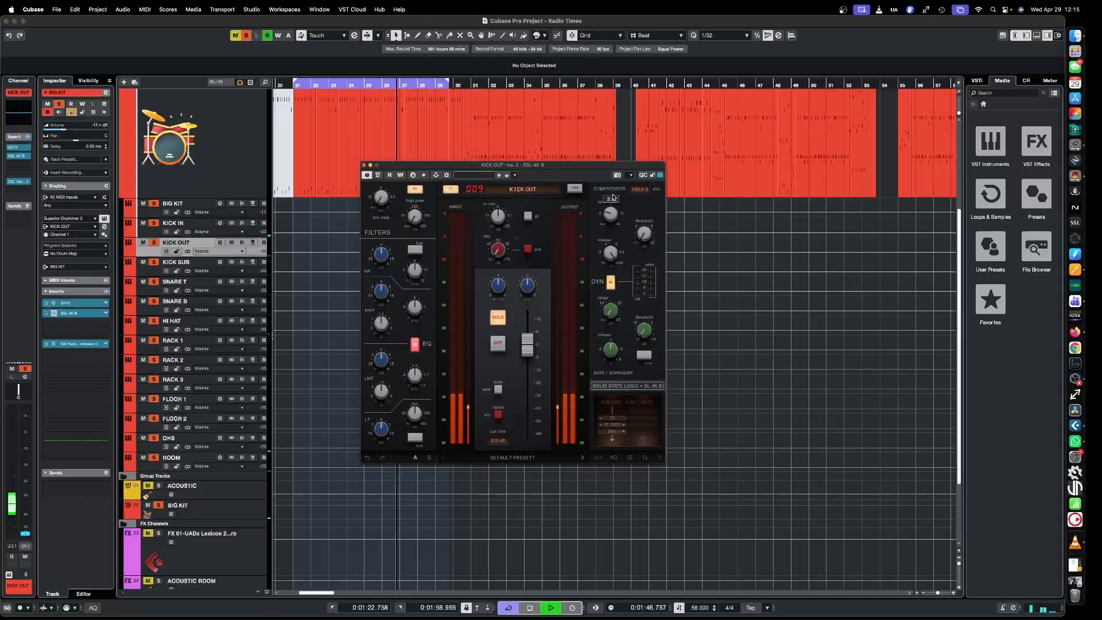
pyautogui.moveTo(414, 198); pyautogui.dragTo(417, 185)
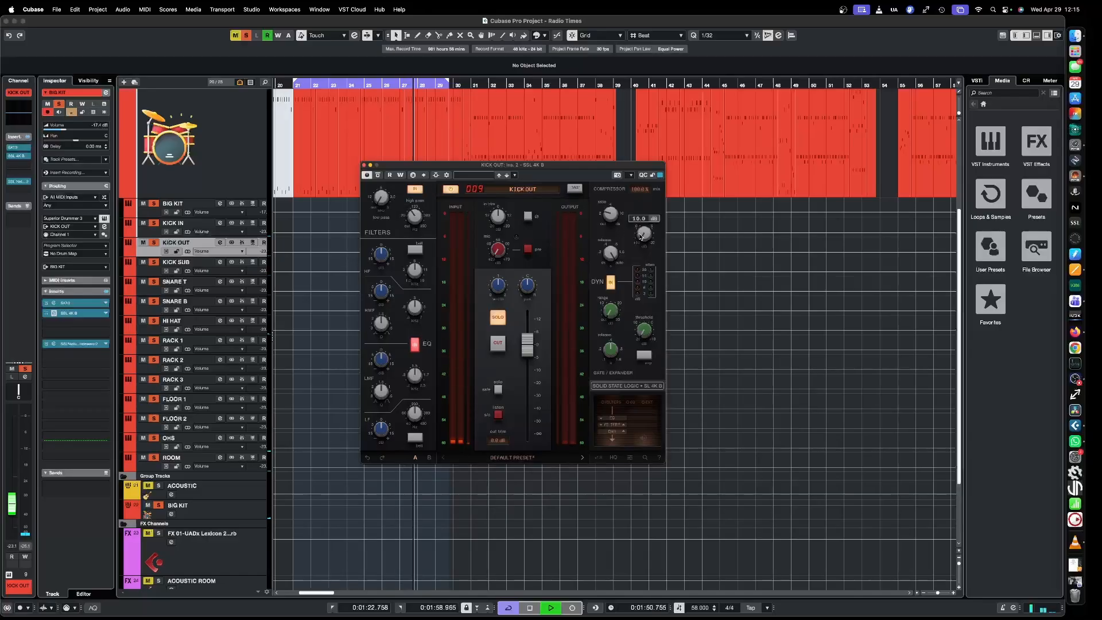
pyautogui.moveTo(641, 237); pyautogui.dragTo(651, 159)
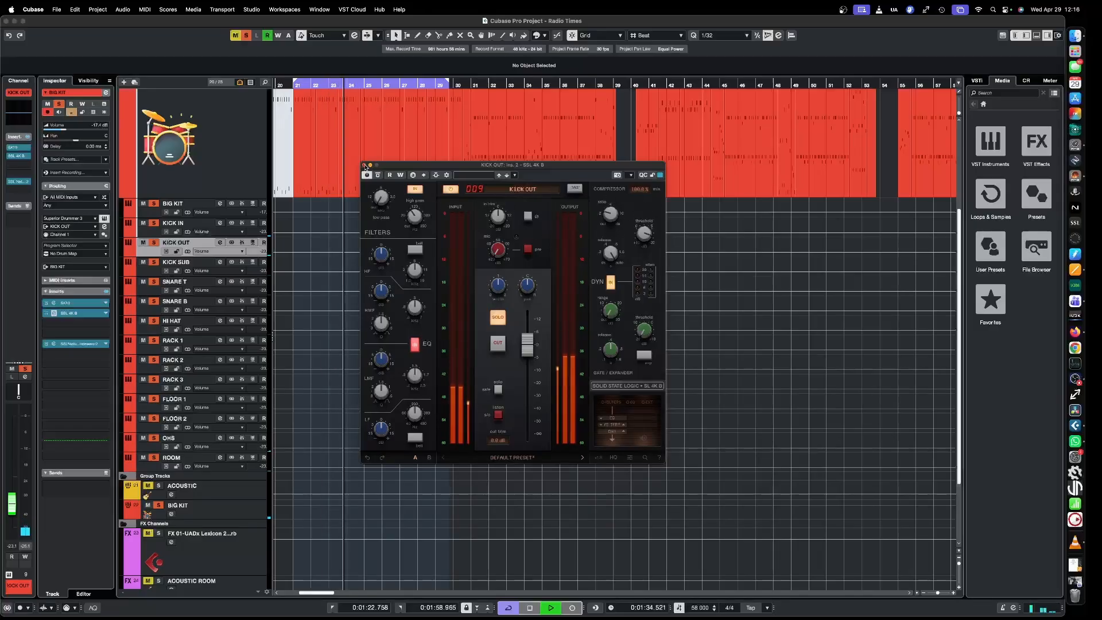
pyautogui.click(365, 165)
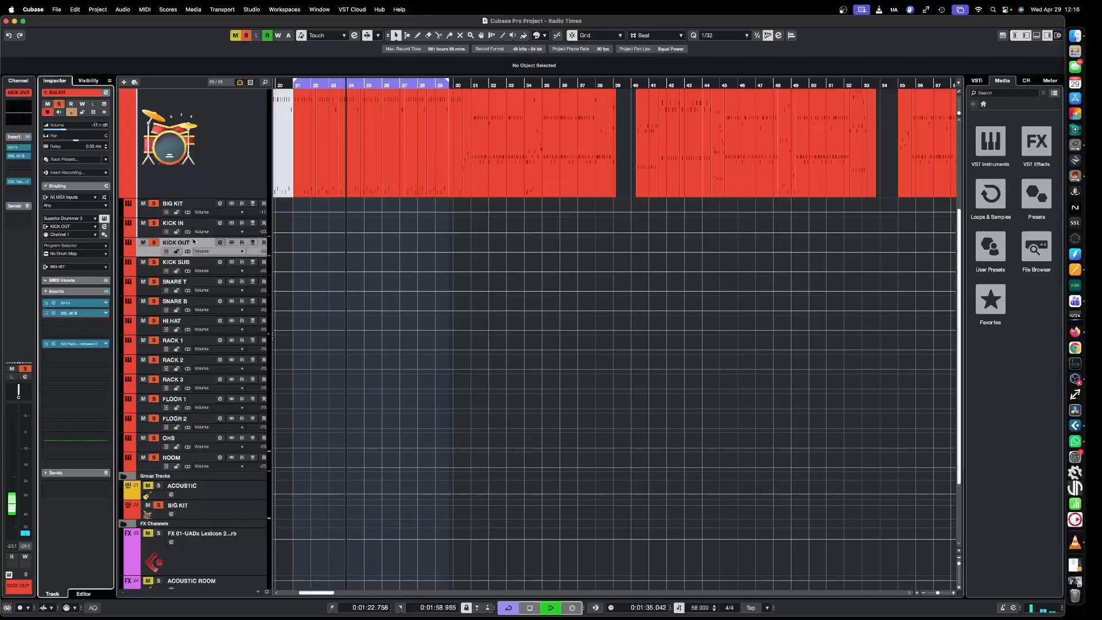
# Lower the threshold of the SSL Native Bus Compressor 2 on the KICK OUT channel and close the plug-in
pyautogui.click(73, 343)
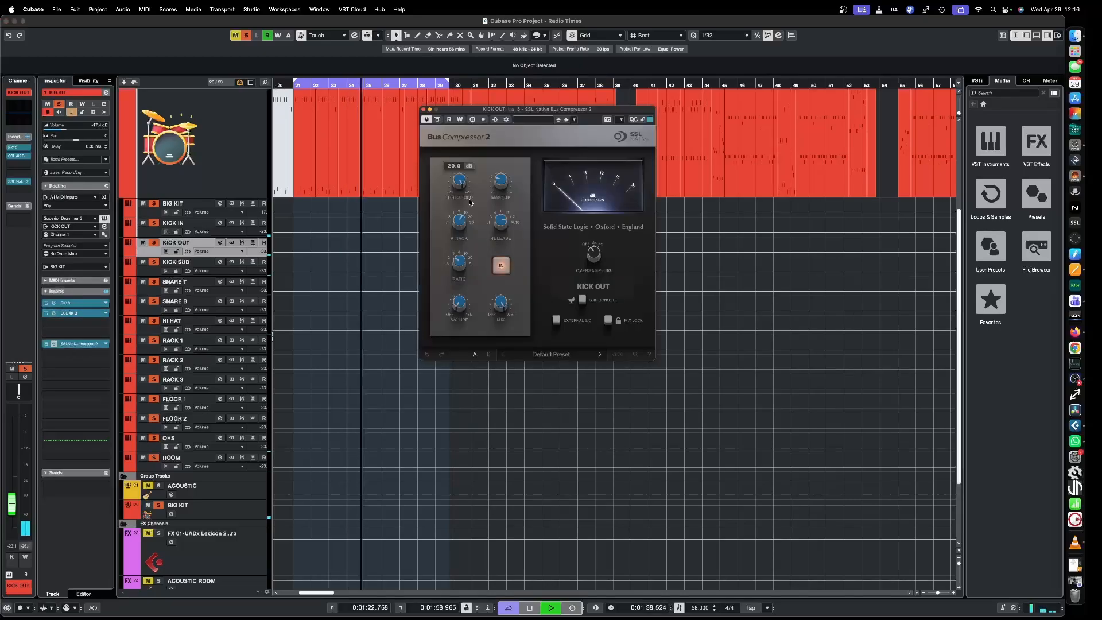
pyautogui.moveTo(458, 190)
pyautogui.moveTo(458, 190); pyautogui.dragTo(459, 263)
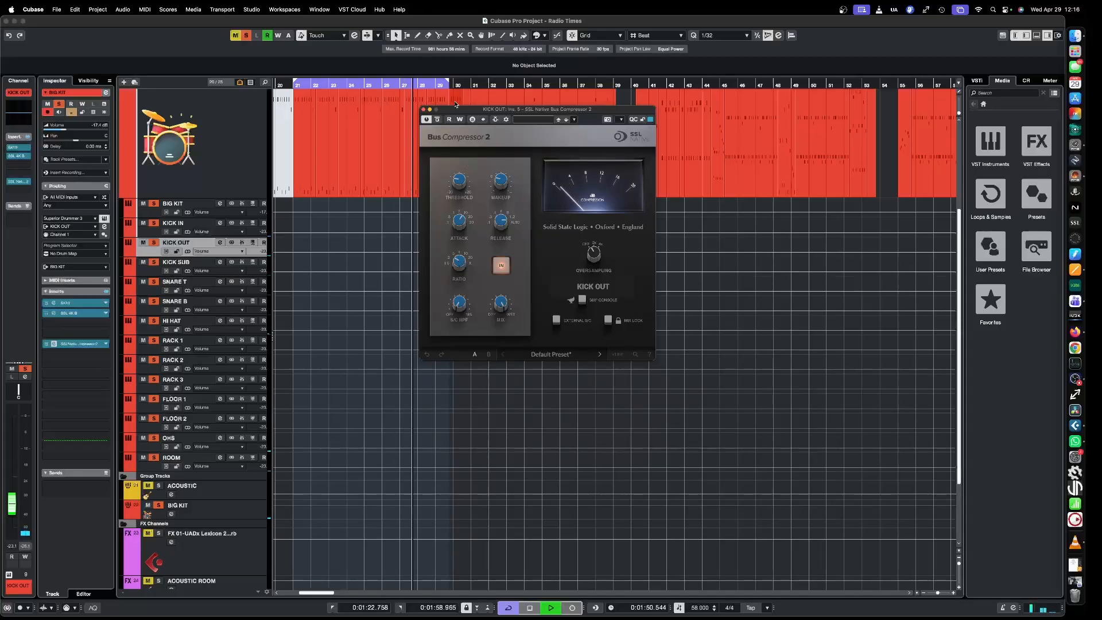
pyautogui.click(424, 109)
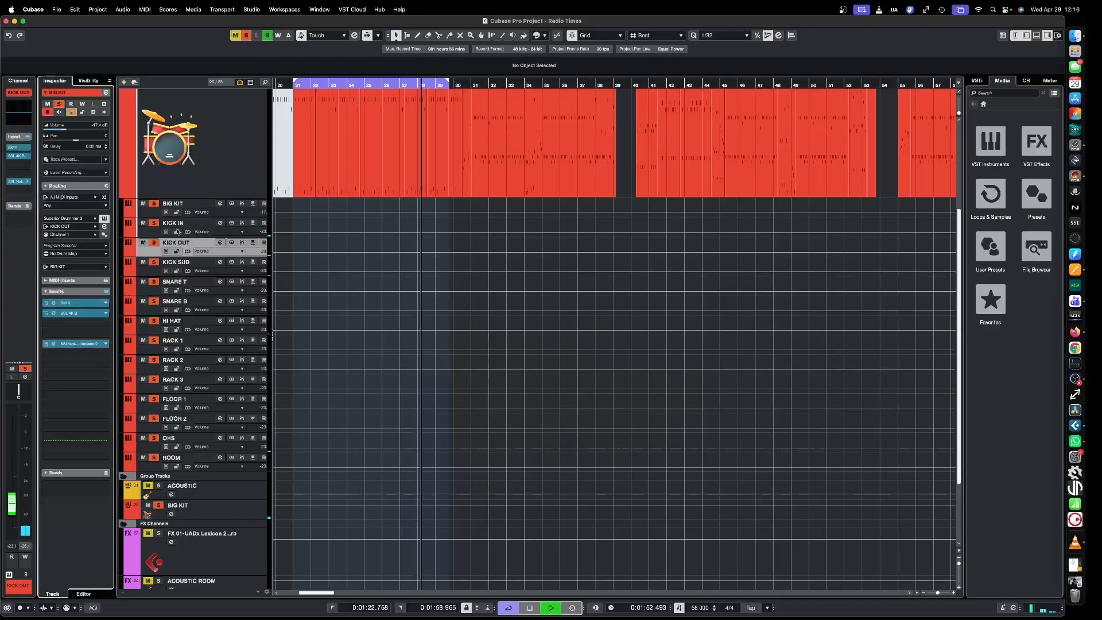
# Open the SSL 4K B on the KICK SUB channel and adjust its compressor ratio and threshold
pyautogui.click(148, 271)
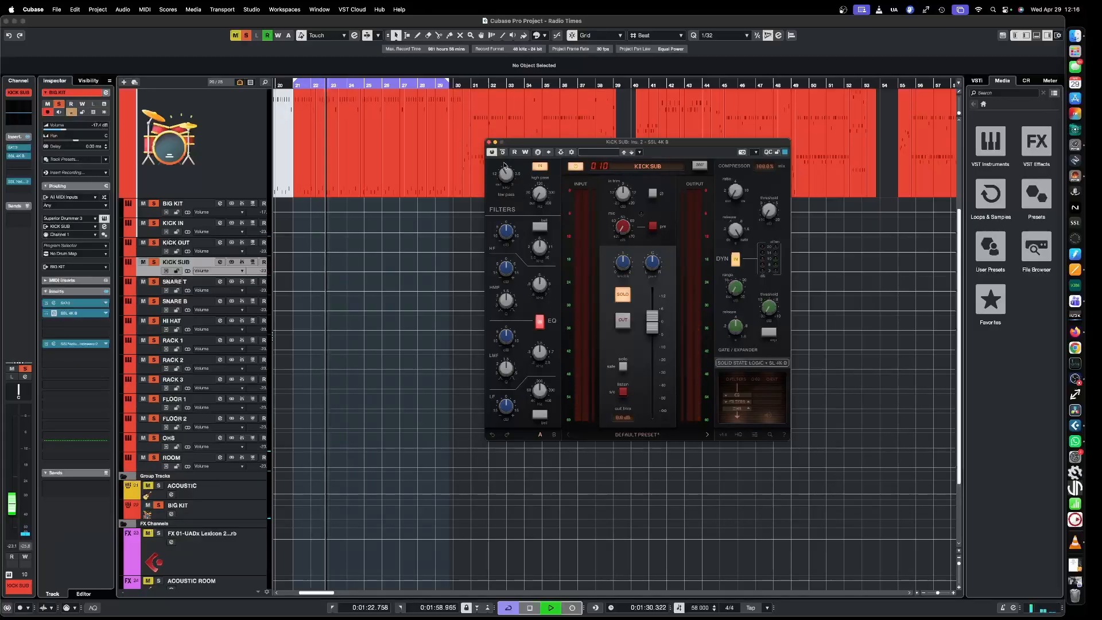
pyautogui.moveTo(504, 176)
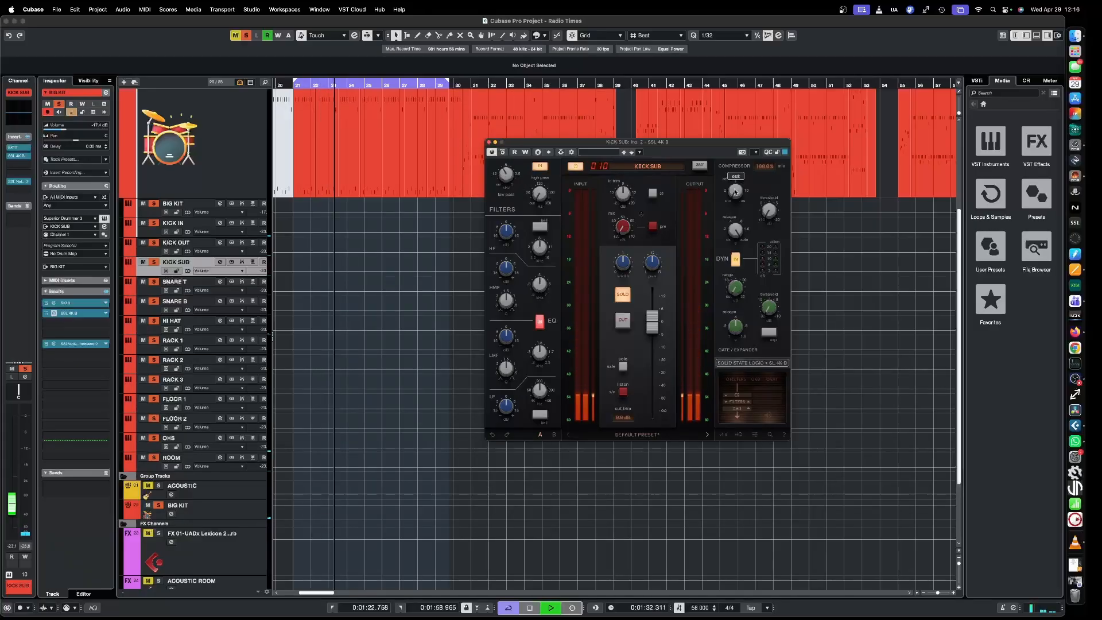
pyautogui.moveTo(735, 191); pyautogui.dragTo(735, 182)
pyautogui.moveTo(769, 214); pyautogui.dragTo(775, 124)
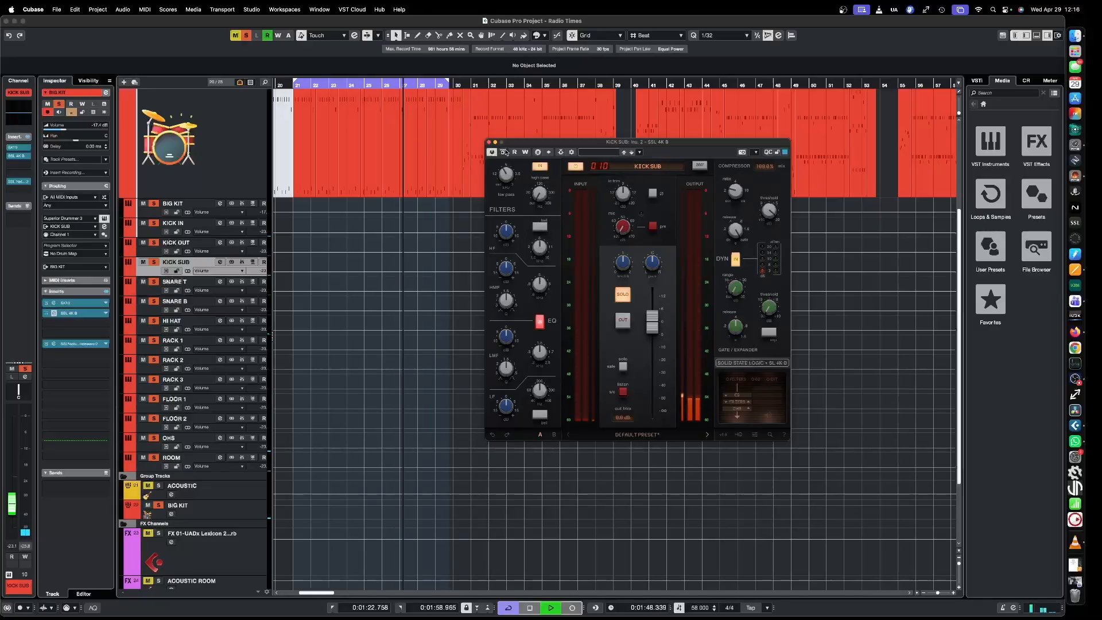
# Close the KICK SUB channel strip, lower the threshold of its SSL Native Bus Compressor 2 and close that plug-in
pyautogui.click(489, 143)
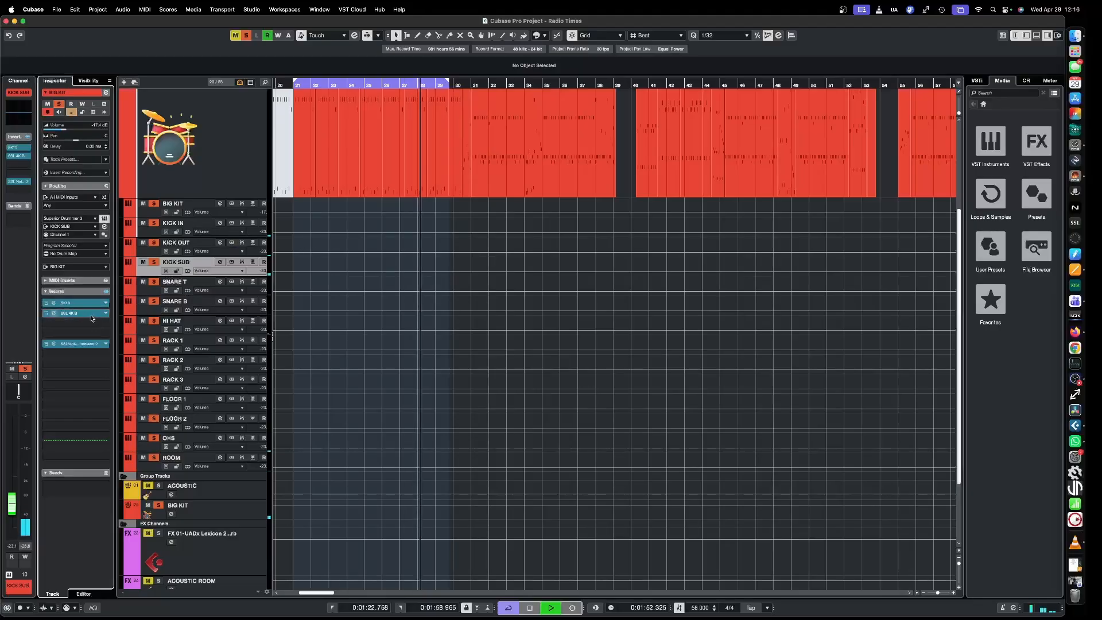
pyautogui.click(75, 343)
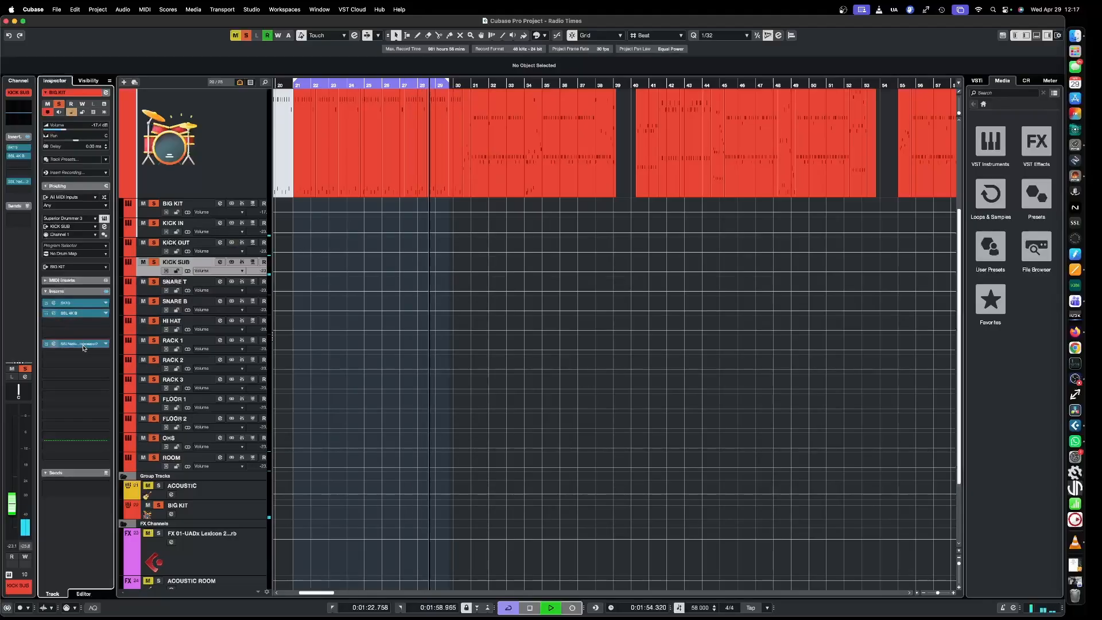
pyautogui.moveTo(730, 308); pyautogui.dragTo(728, 373)
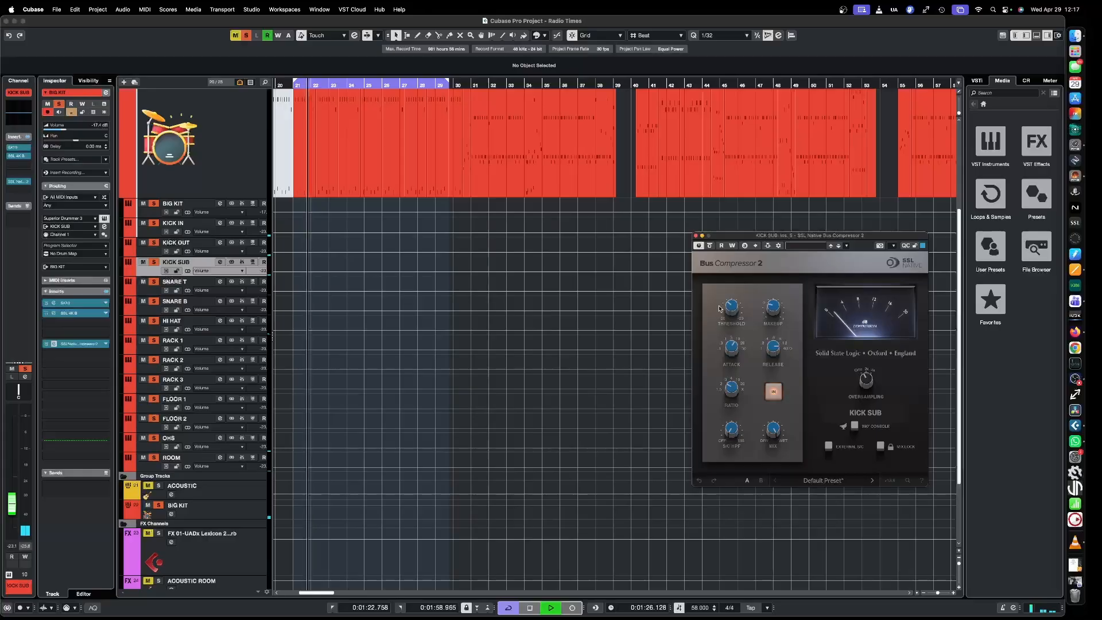
pyautogui.click(696, 235)
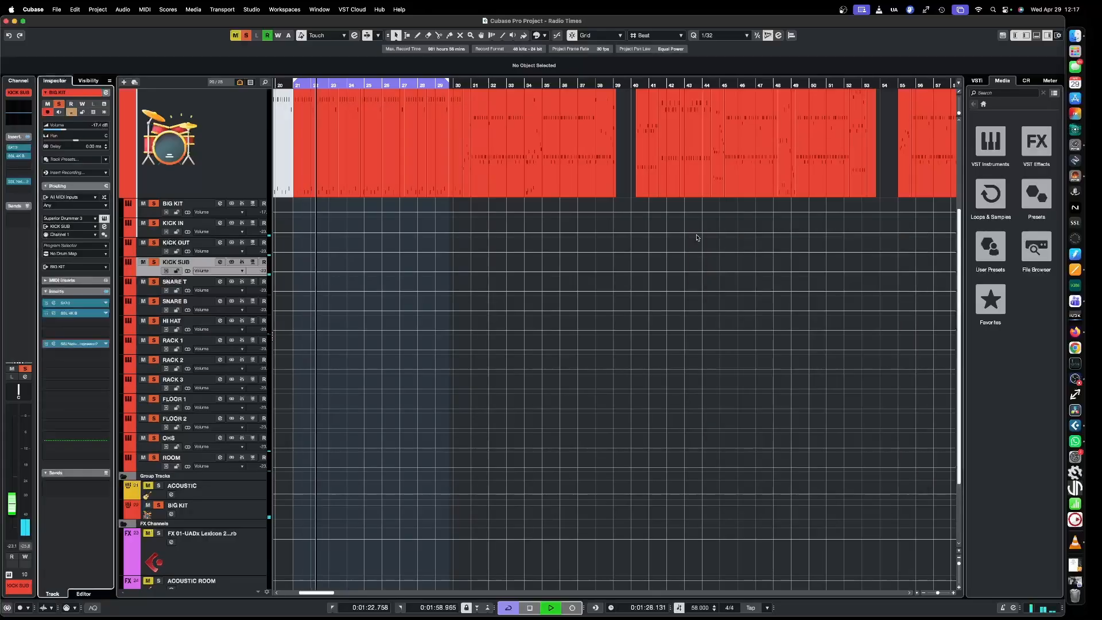
# Open the SSL 4K B on the SNARE T channel and raise its high-pass filter frequency
pyautogui.click(157, 293)
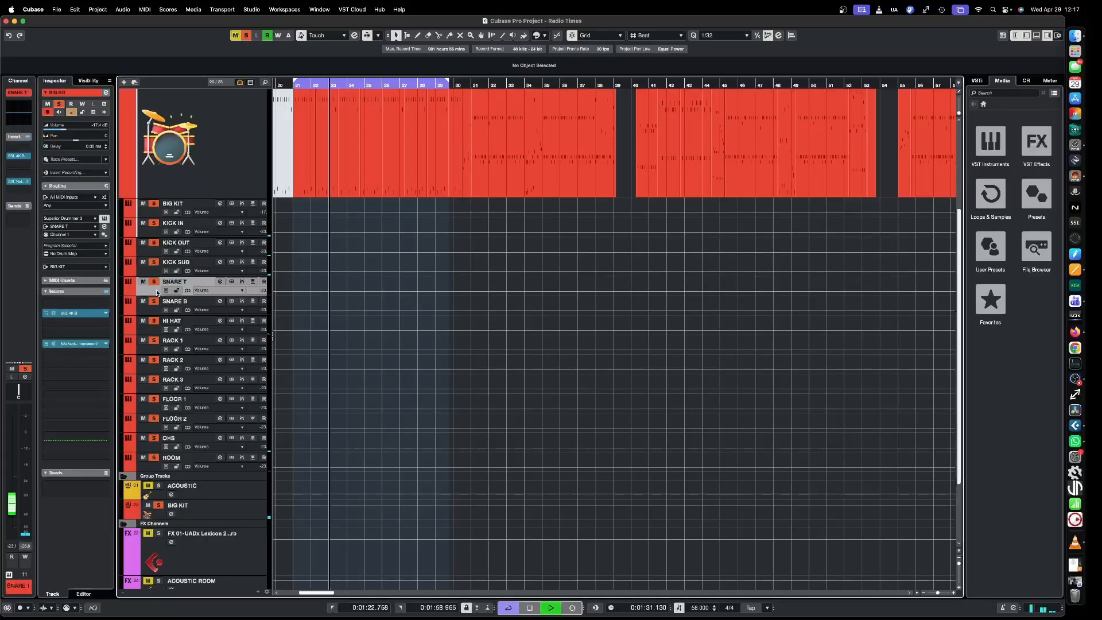
pyautogui.click(69, 313)
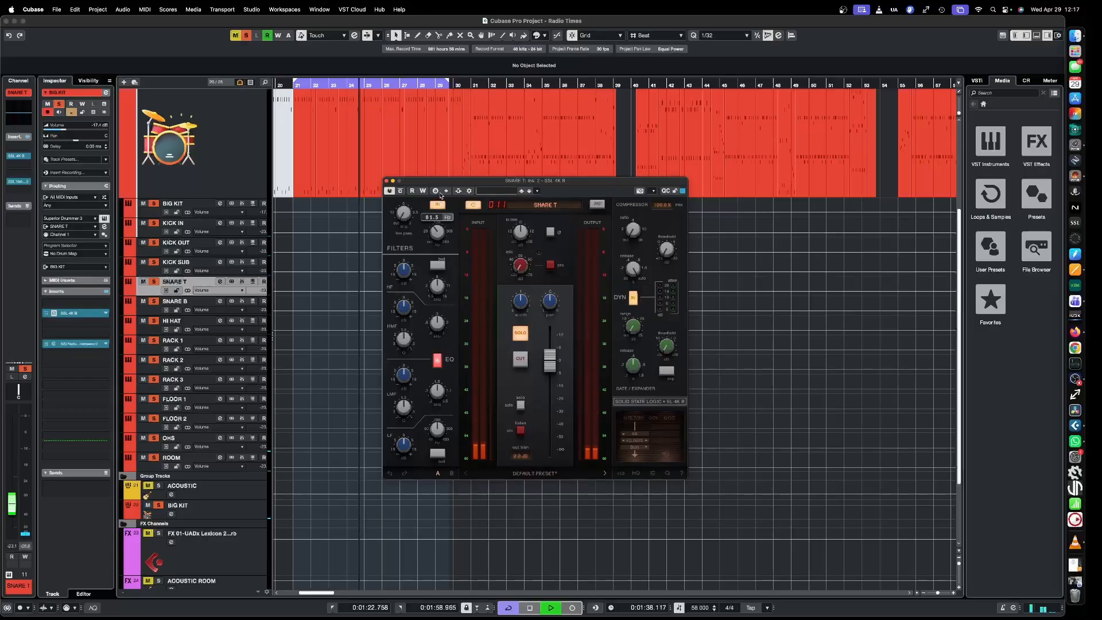
pyautogui.moveTo(440, 230); pyautogui.dragTo(441, 183)
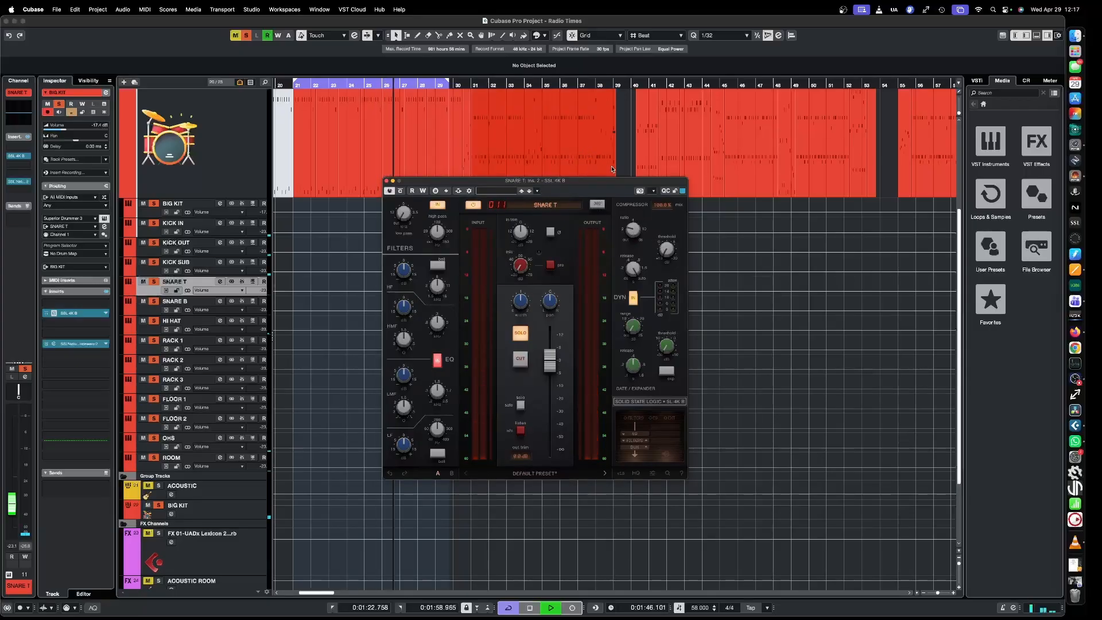
# Select the drum part from bar 31 to bar 39 and set the playback loop to it
pyautogui.click(626, 127)
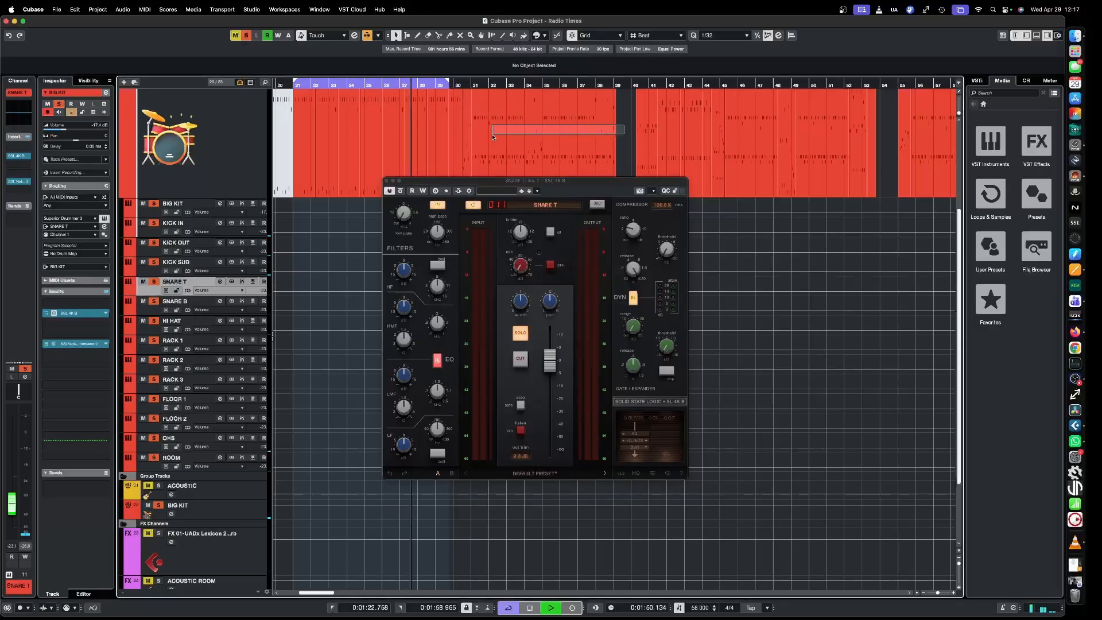
pyautogui.moveTo(493, 136); pyautogui.dragTo(492, 136)
pyautogui.press('p')
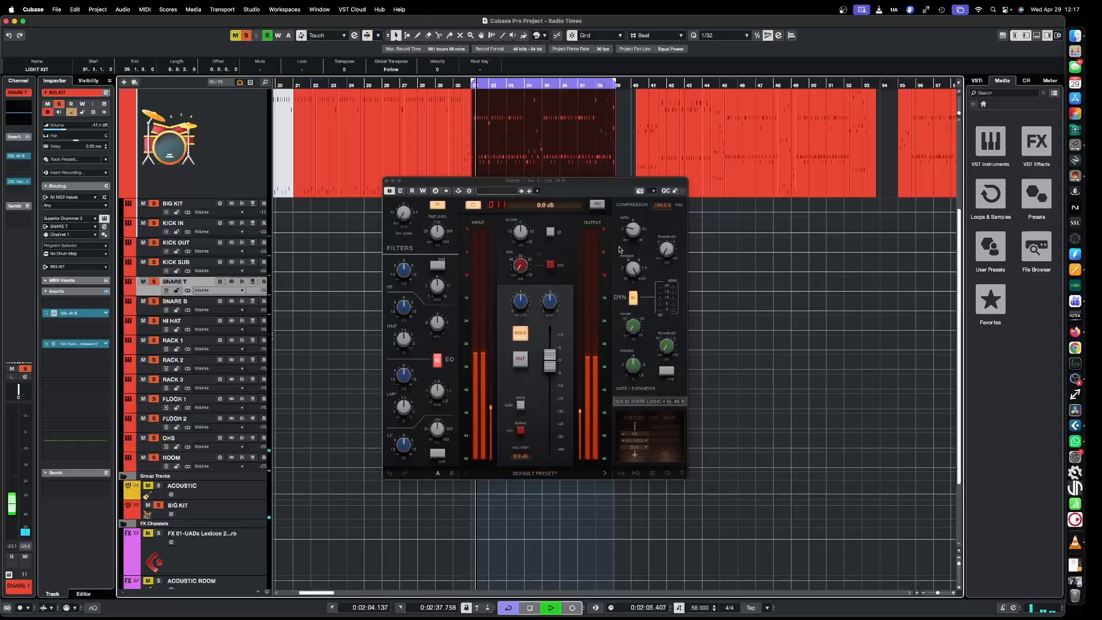
# Lower the compressor threshold in the SNARE T channel's SSL 4K B to about -18 dB
pyautogui.moveTo(671, 252)
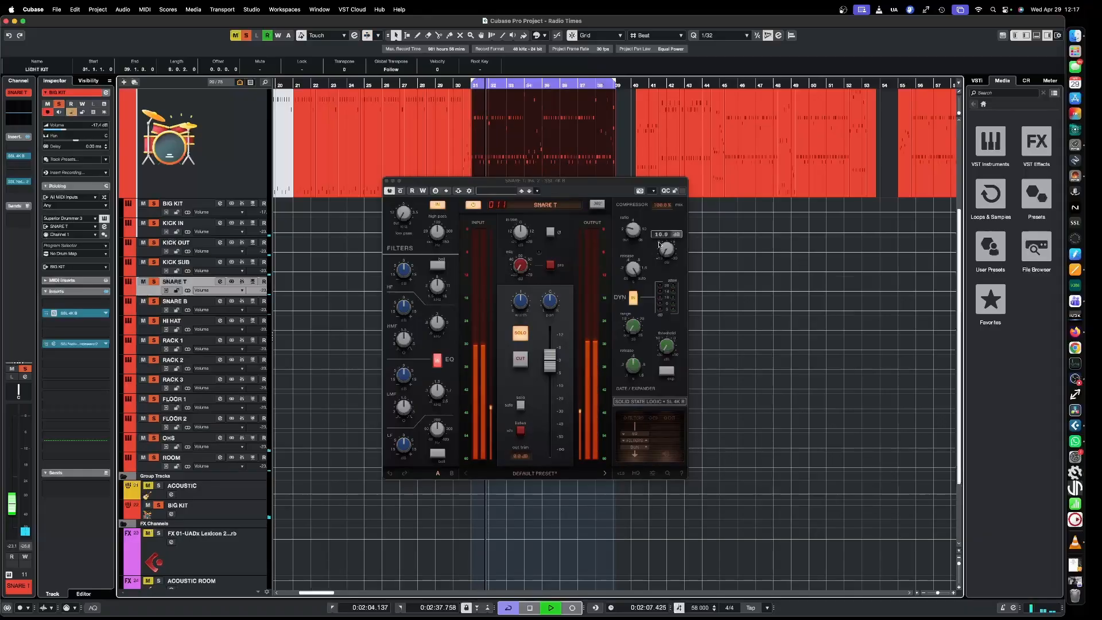
pyautogui.moveTo(664, 245); pyautogui.dragTo(665, 224)
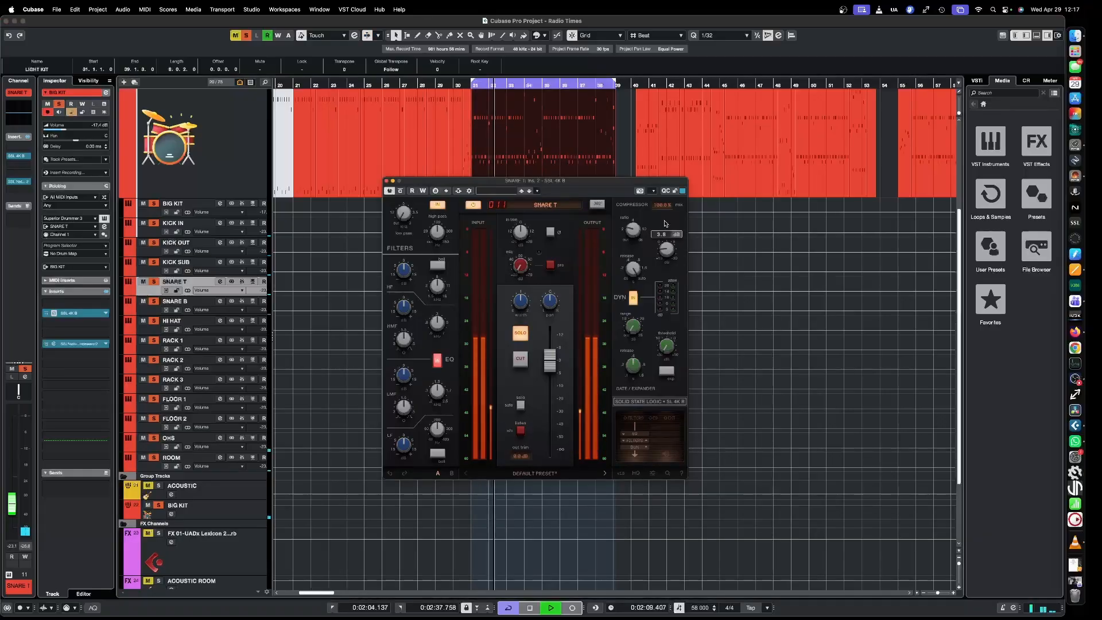
pyautogui.moveTo(670, 167); pyautogui.dragTo(674, 159)
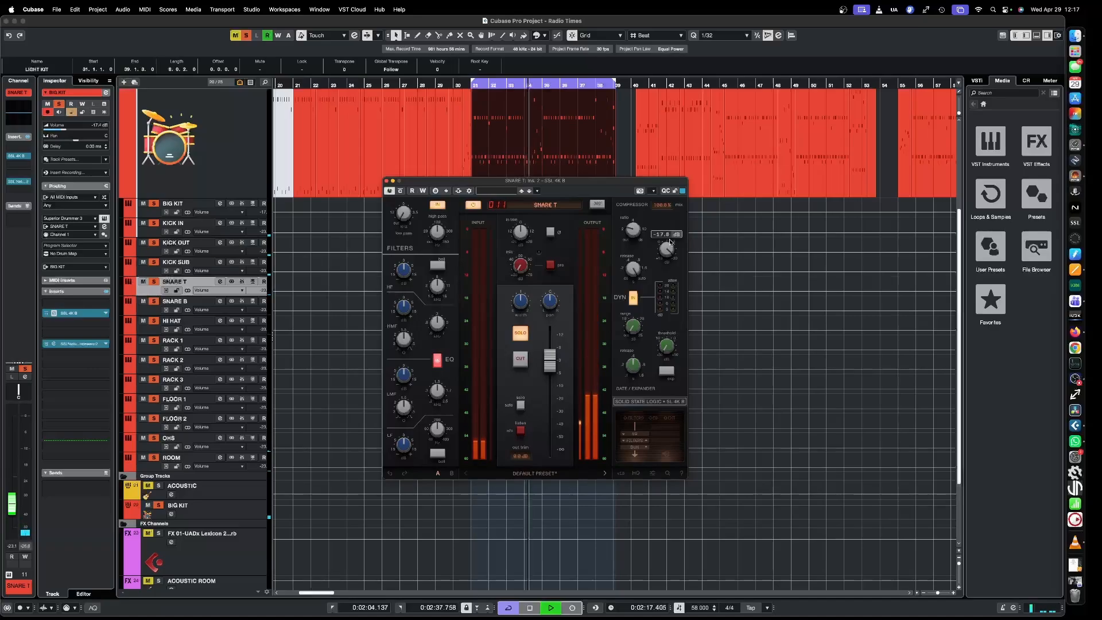
pyautogui.moveTo(670, 241); pyautogui.dragTo(670, 241)
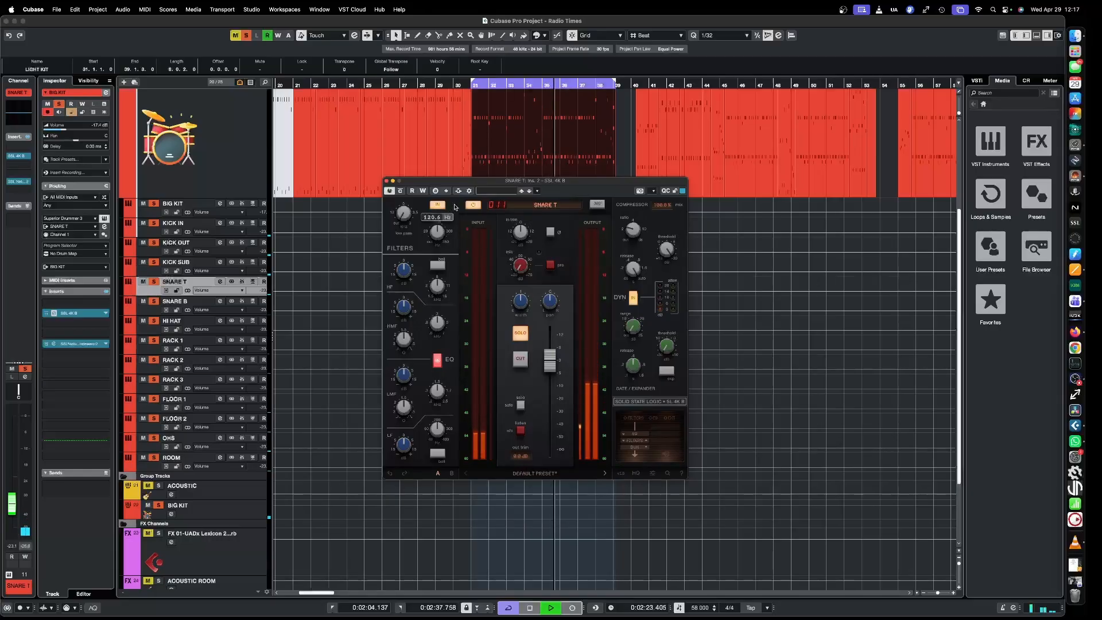
# Lower the threshold of the SSL Native Bus Compressor 2 on SNARE T and close both of the channel's plug-in windows
pyautogui.click(74, 344)
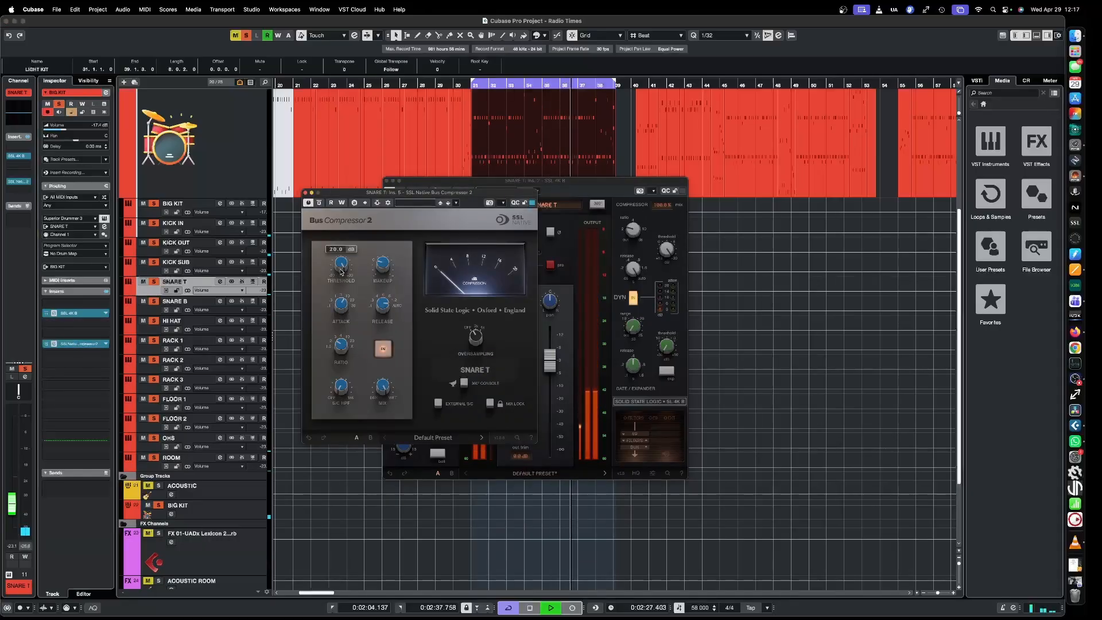
pyautogui.moveTo(341, 306); pyautogui.dragTo(340, 344)
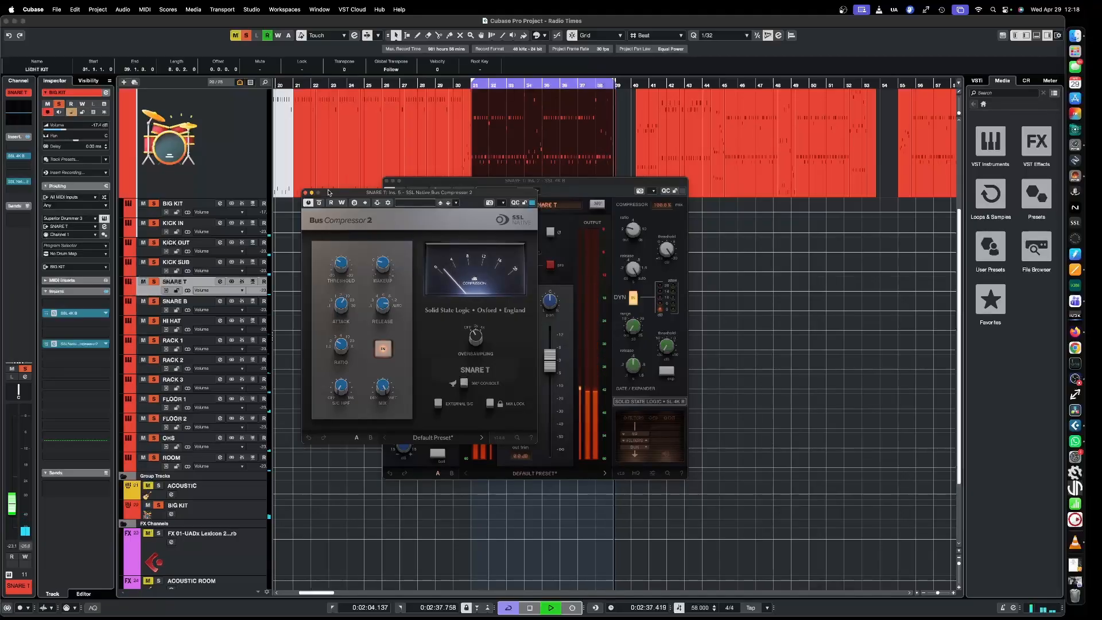
pyautogui.click(306, 193)
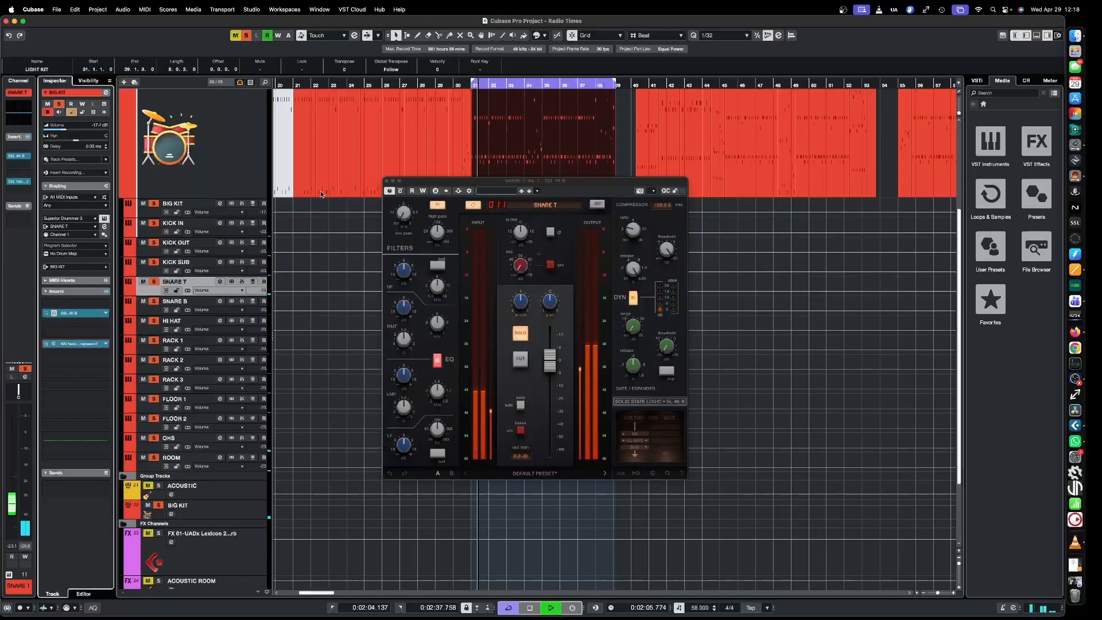
pyautogui.click(387, 181)
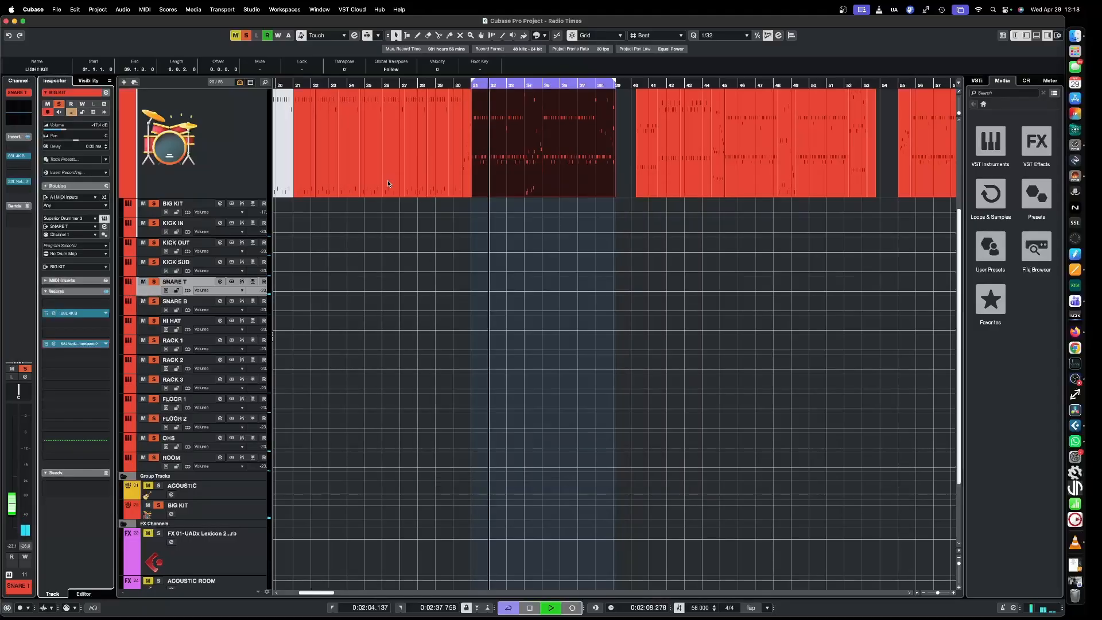
# Adjust the compressor ratio and threshold in the SSL 4K B on the SNARE B channel and close the plug-in
pyautogui.click(154, 312)
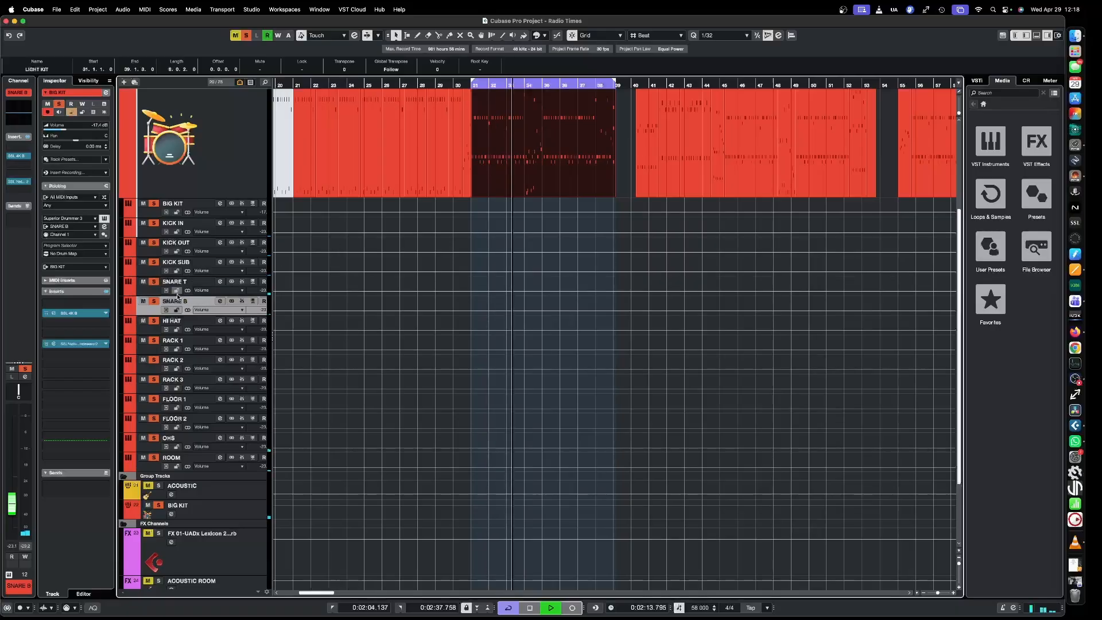
pyautogui.click(75, 311)
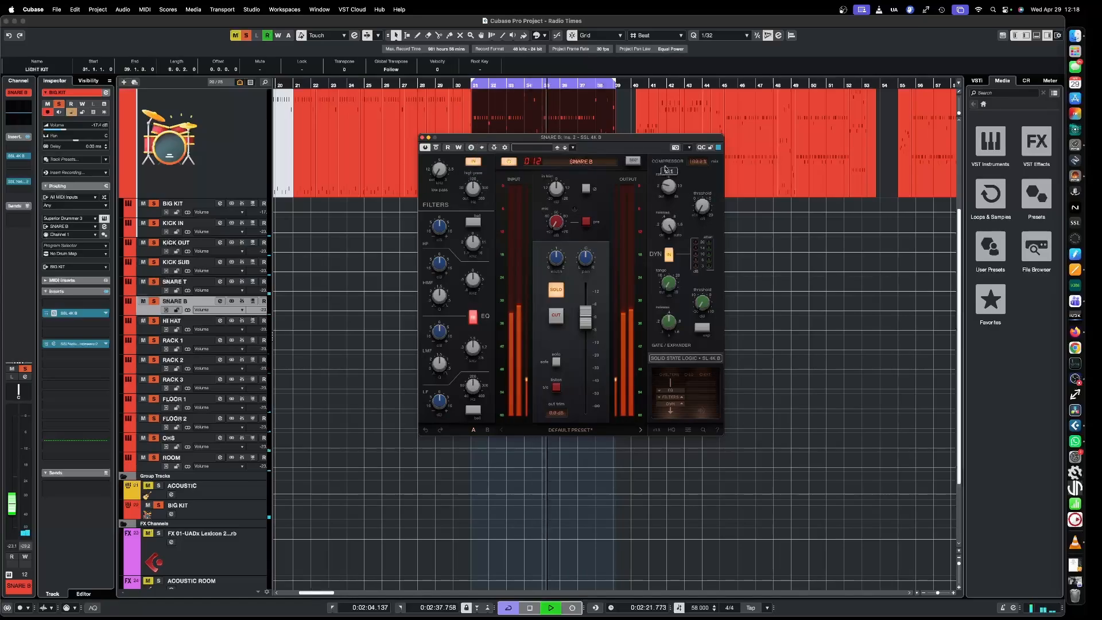
pyautogui.moveTo(706, 209)
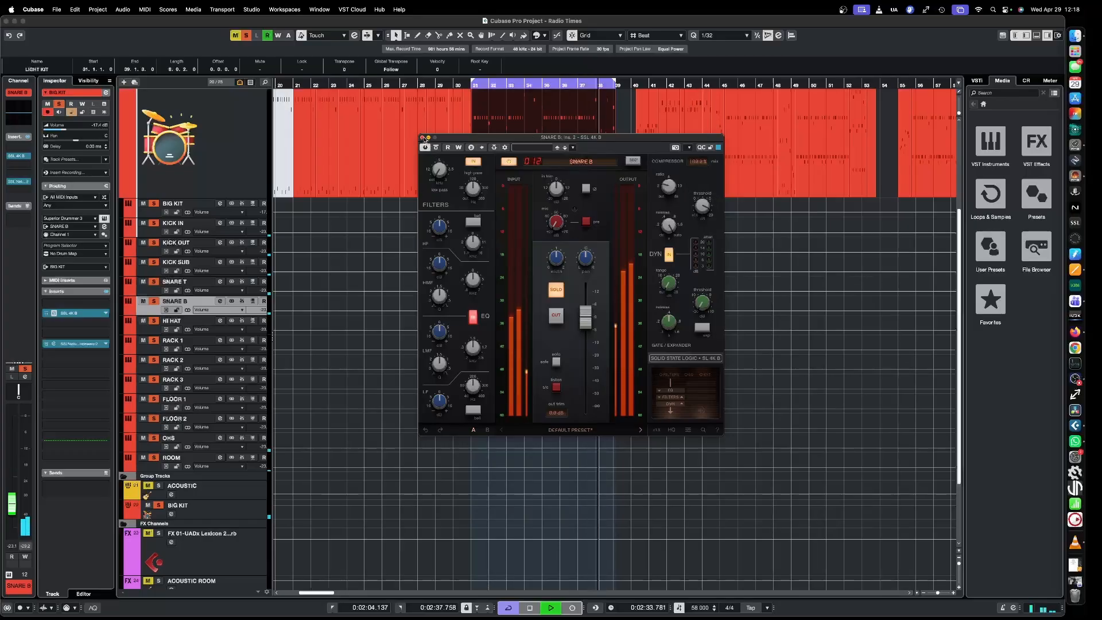
pyautogui.click(422, 138)
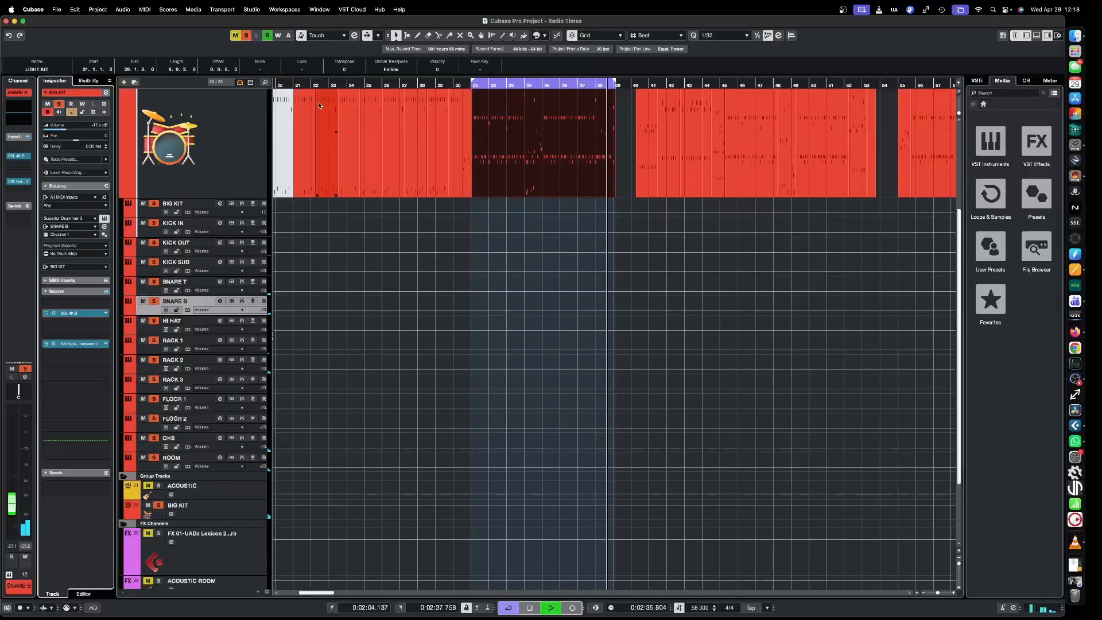
# Set the playback loop to the drum parts from bar 21 into bar 30 and open the SSL 4K B on HI HAT
pyautogui.moveTo(458, 208); pyautogui.dragTo(303, 163)
pyautogui.press('p')
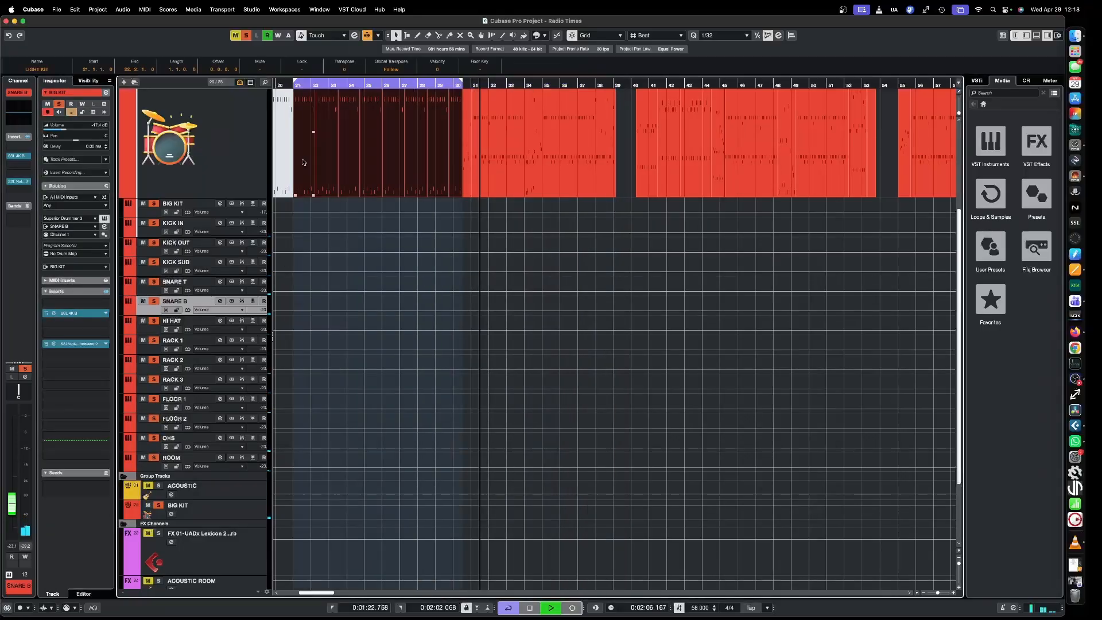
pyautogui.click(152, 331)
pyautogui.click(93, 315)
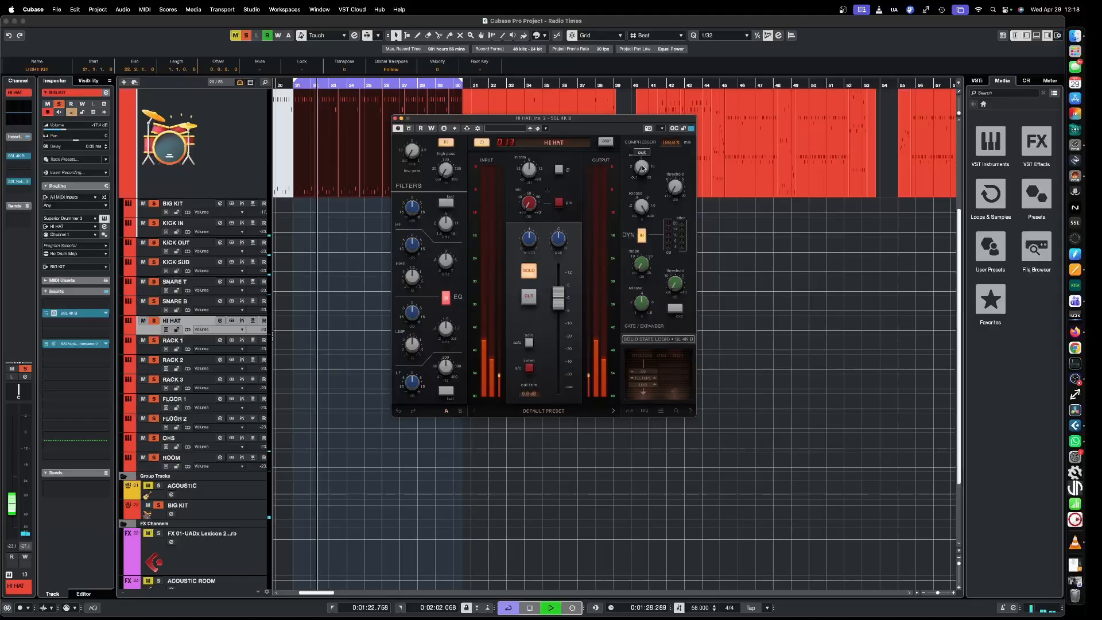
# Adjust the compressor ratio and threshold and the high-frequency EQ band in the HI HAT's SSL 4K B, then close the plug-in
pyautogui.moveTo(643, 167); pyautogui.dragTo(645, 150)
pyautogui.moveTo(676, 187); pyautogui.dragTo(686, 115)
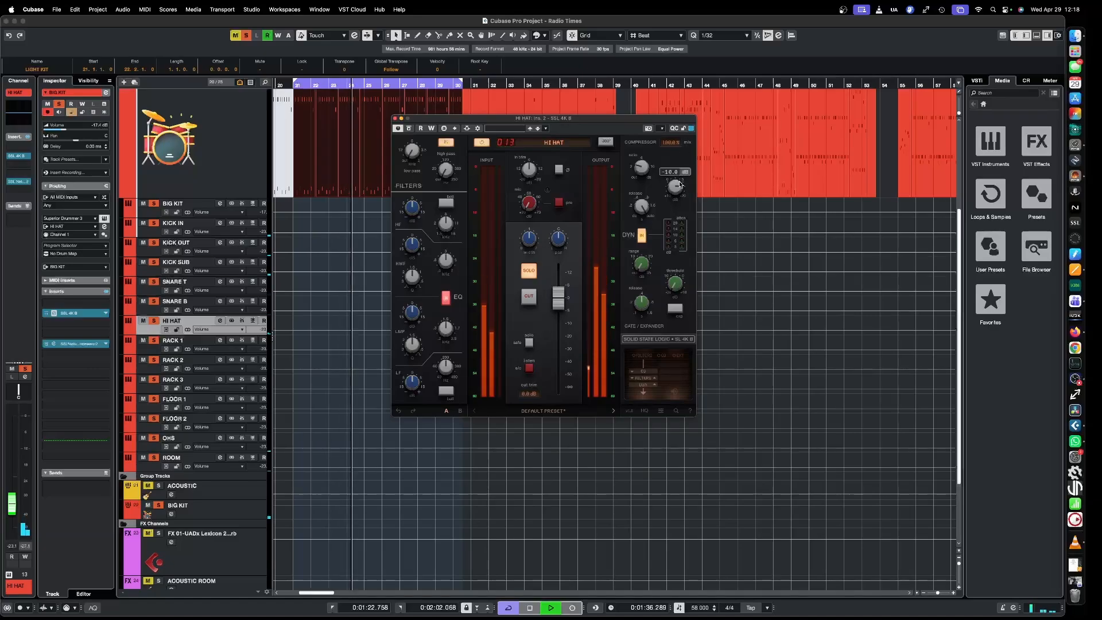
pyautogui.moveTo(680, 184); pyautogui.dragTo(679, 178)
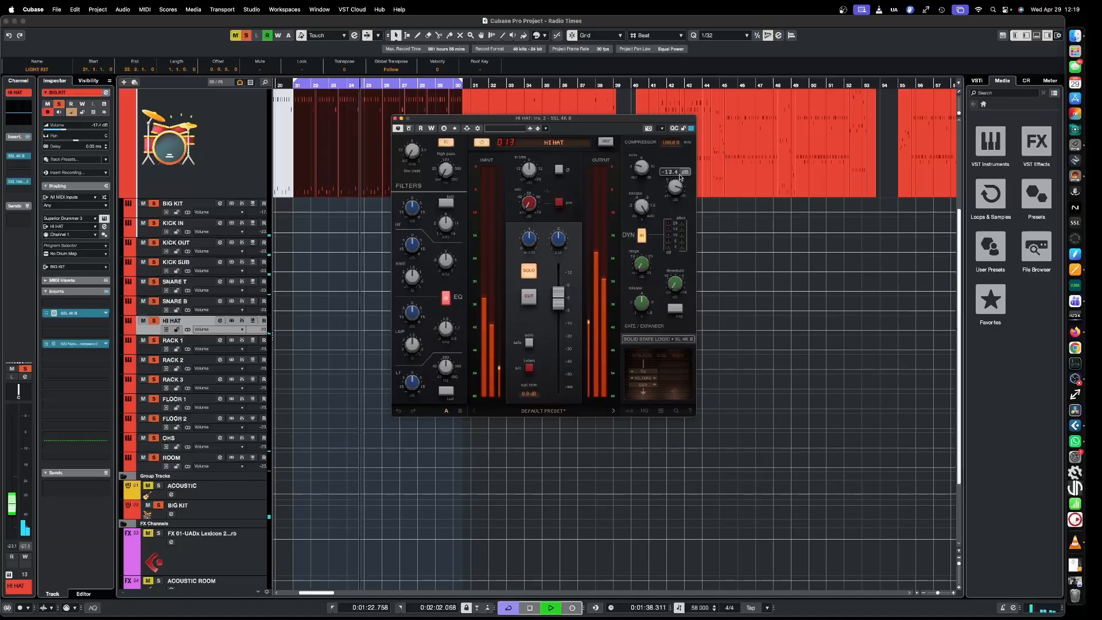
pyautogui.moveTo(450, 224); pyautogui.dragTo(417, 190)
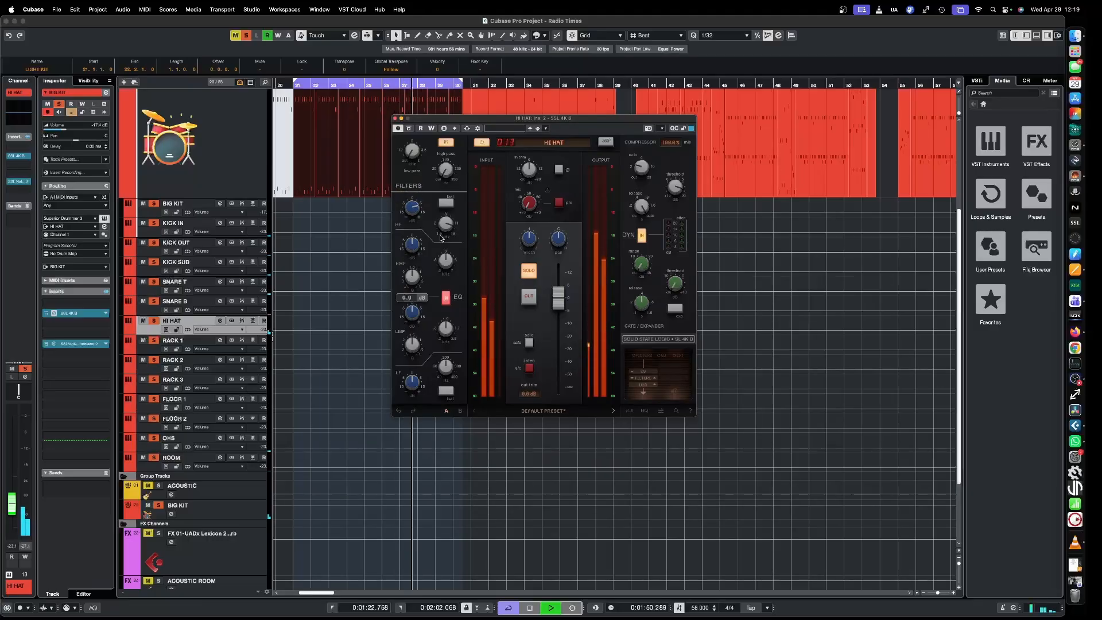
pyautogui.click(395, 118)
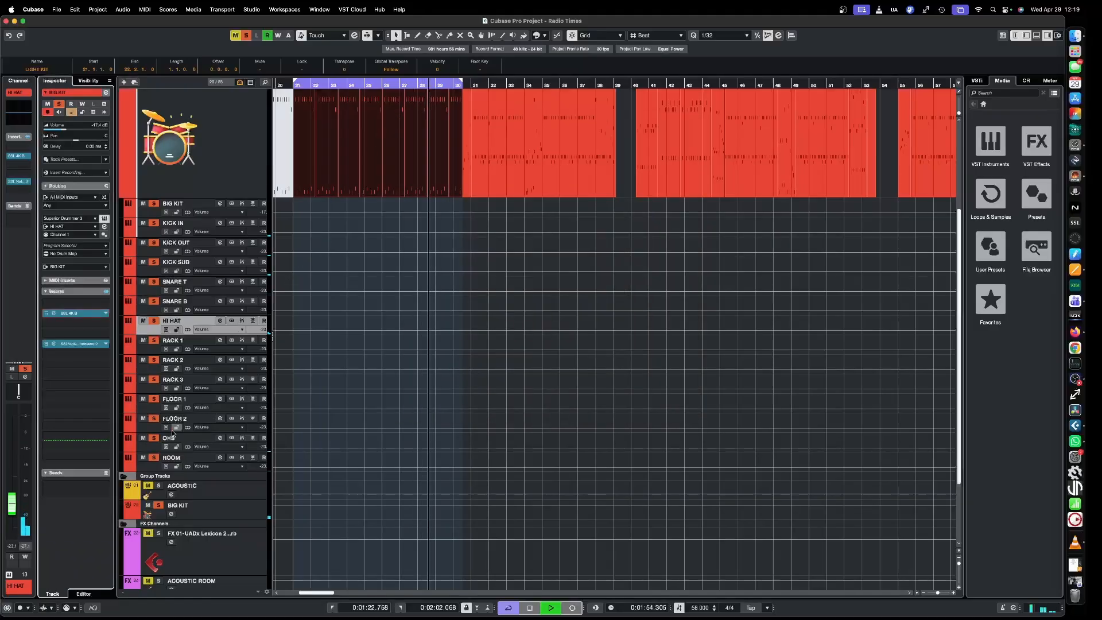
# Raise the high-pass filter and adjust the compressor ratio and threshold in the SSL 4K B on OHS, closing the plug-in when done
pyautogui.click(154, 448)
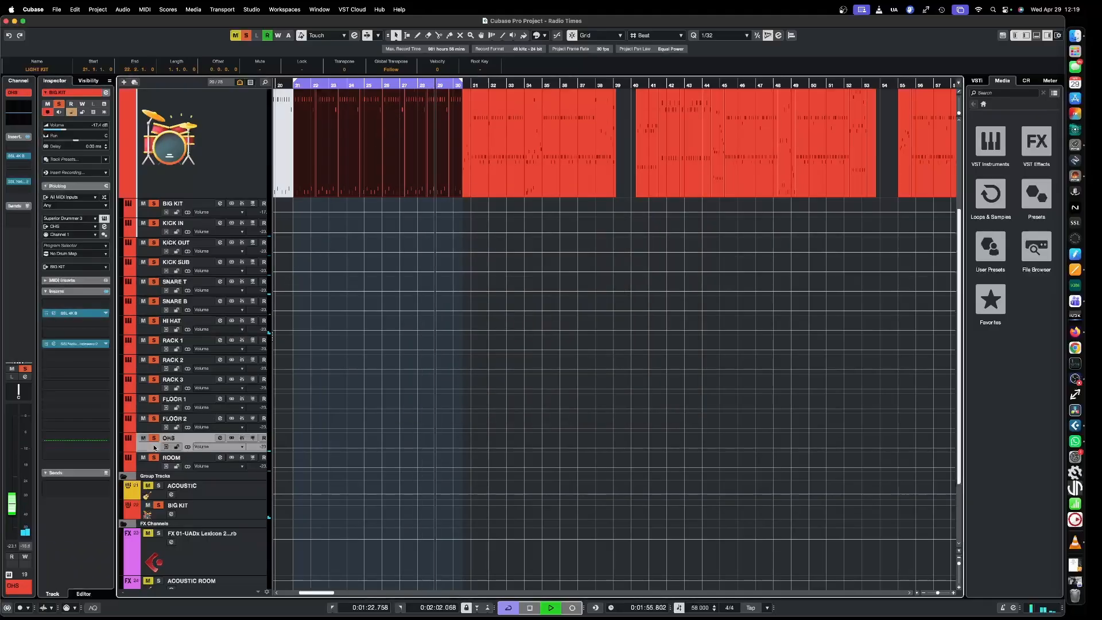
pyautogui.click(90, 313)
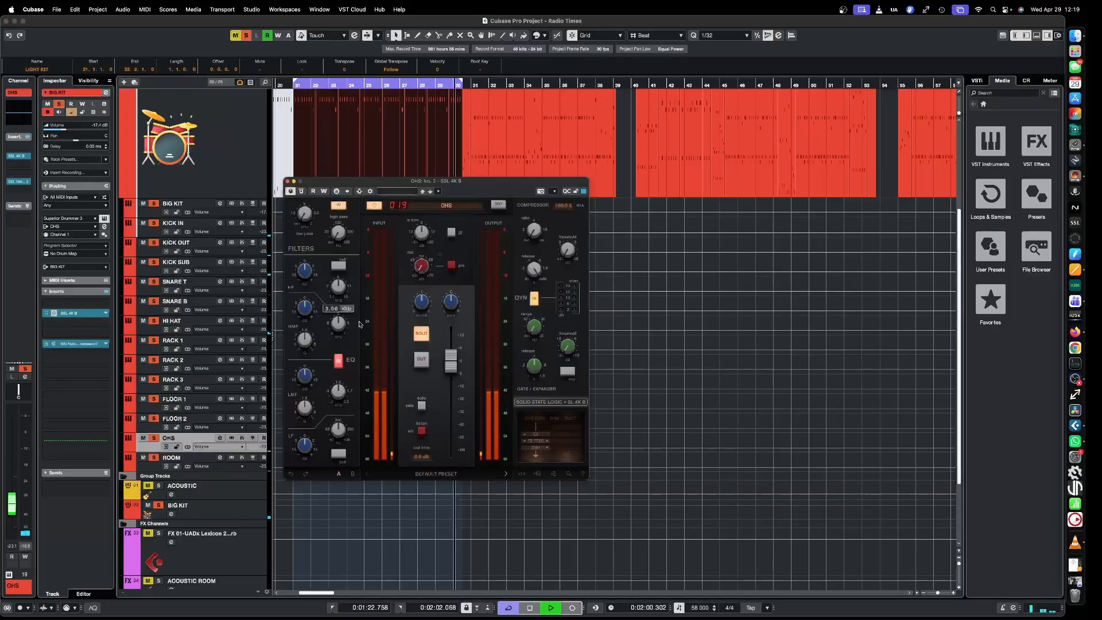
pyautogui.click(611, 167)
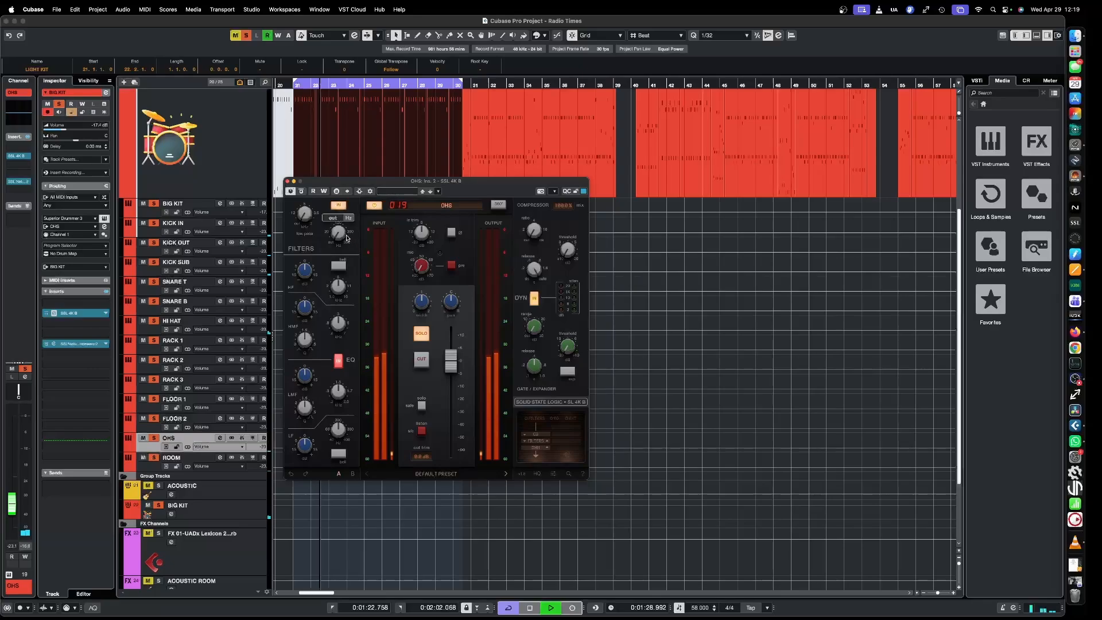
pyautogui.moveTo(344, 238); pyautogui.dragTo(344, 188)
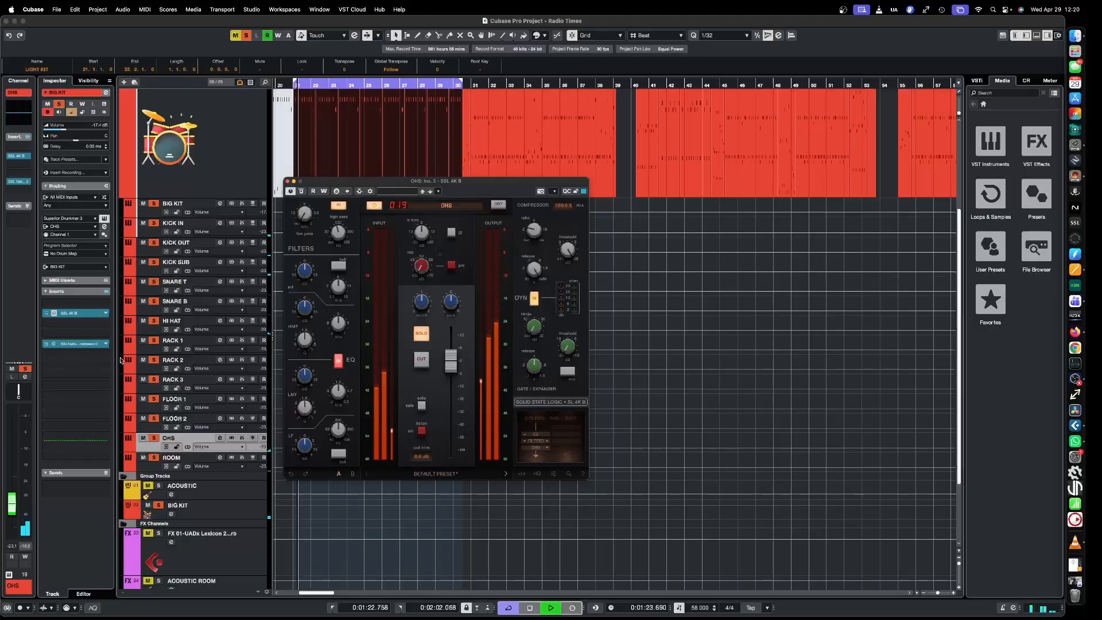
pyautogui.click(146, 470)
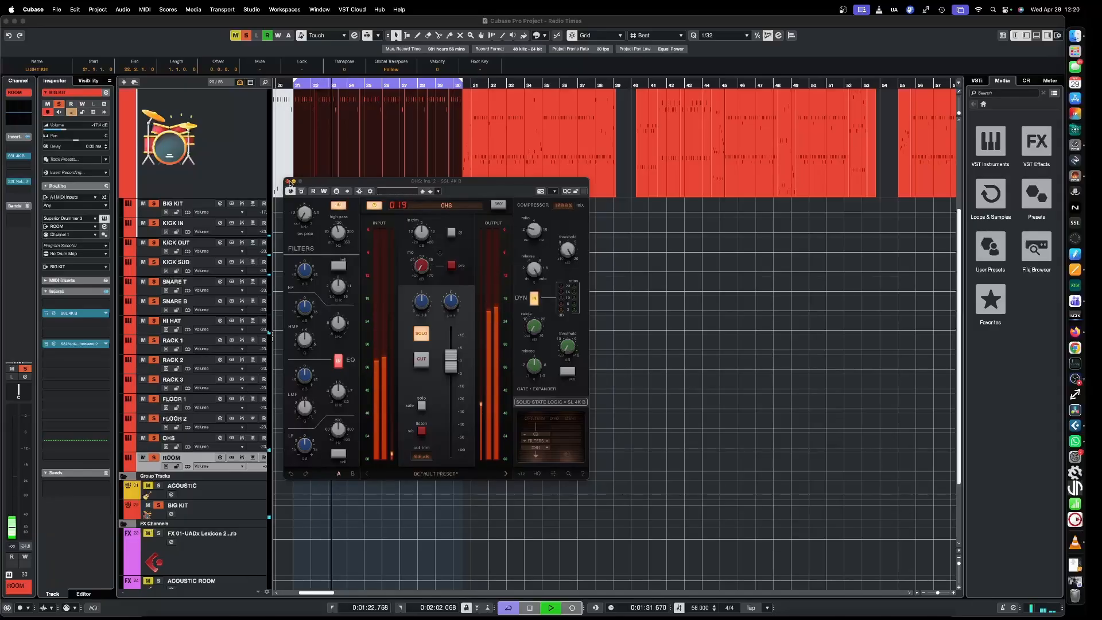
pyautogui.click(288, 181)
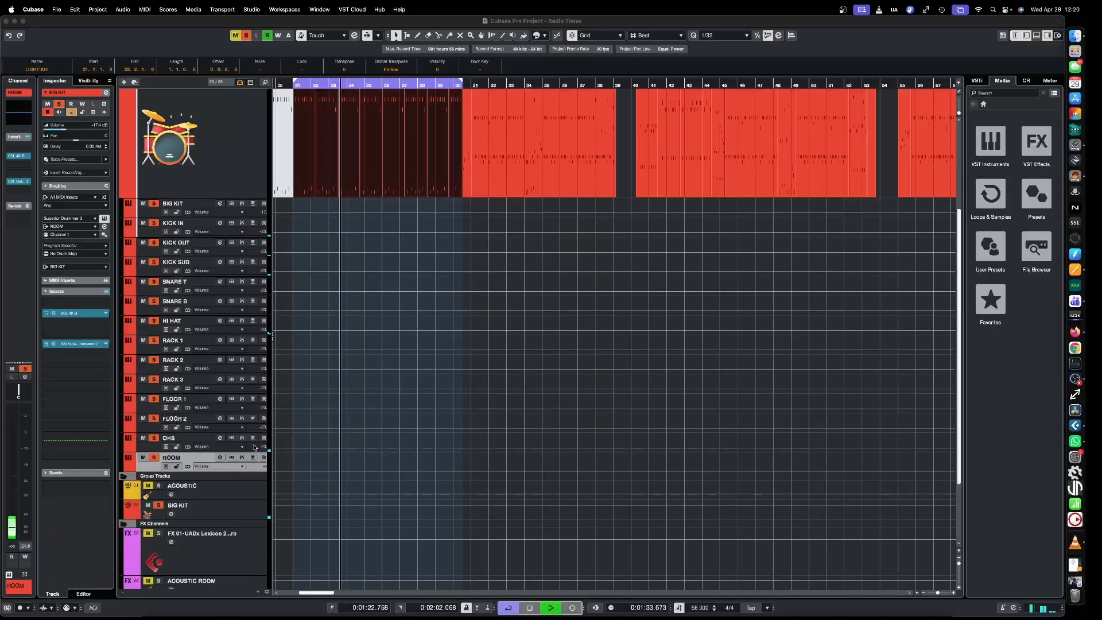
# Insert an SSL 4K B in the first insert slot of the BIG KIT group track
pyautogui.click(243, 507)
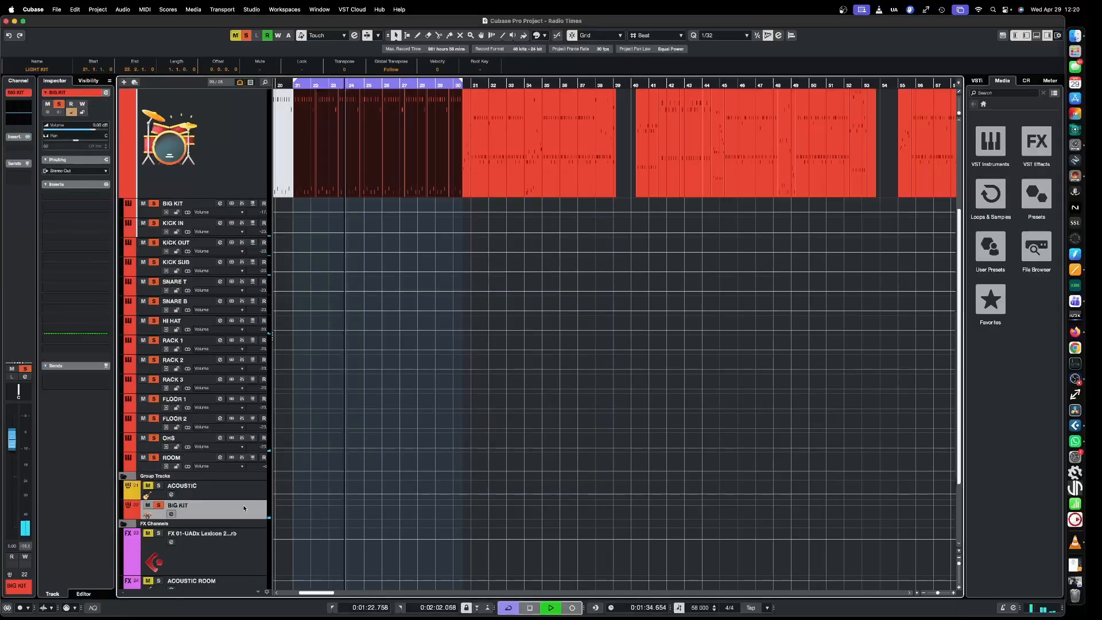
pyautogui.click(85, 196)
pyautogui.click(81, 230)
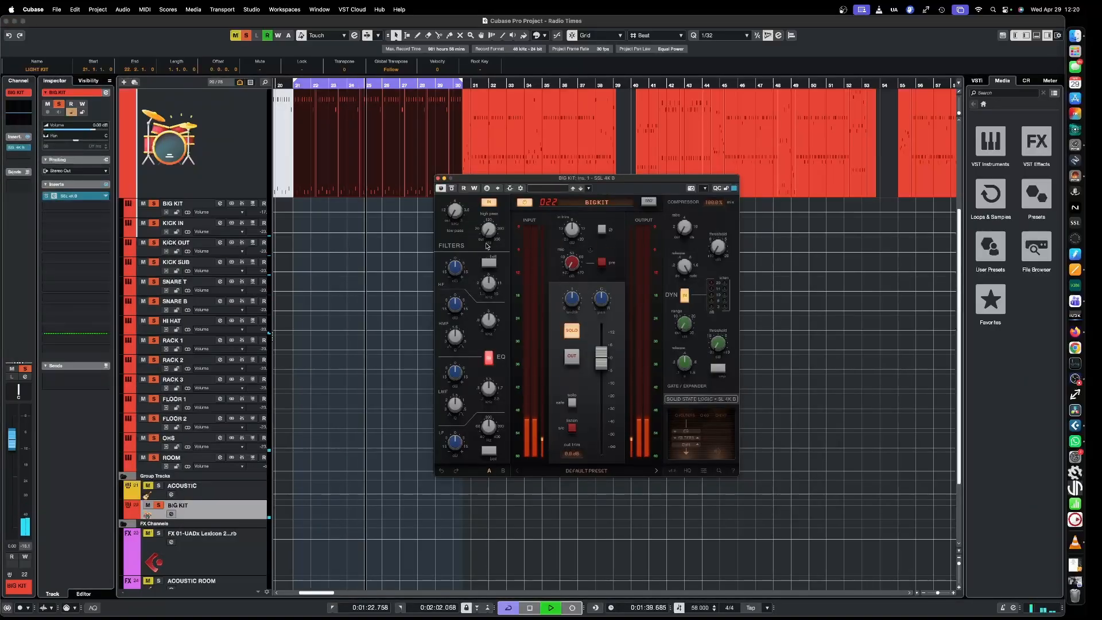
# Adjust the high-pass filter and the compressor ratio and threshold in the SSL 4K B on the BIG KIT group
pyautogui.moveTo(490, 231)
pyautogui.mouseDown()
pyautogui.moveTo(499, 202)
pyautogui.moveTo(493, 225)
pyautogui.mouseUp()
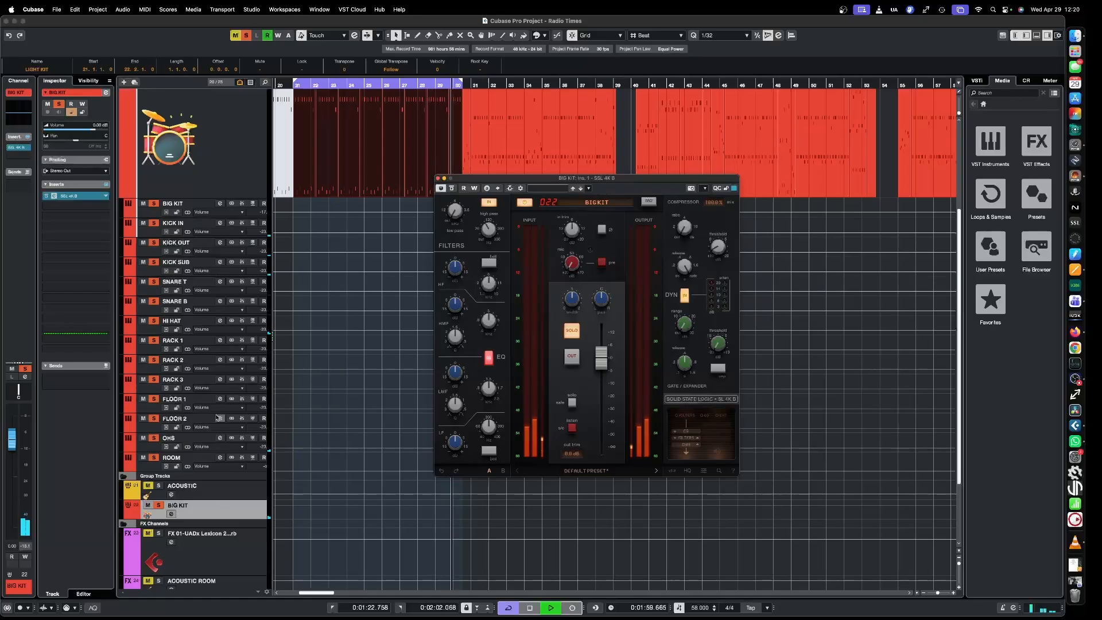
pyautogui.click(228, 506)
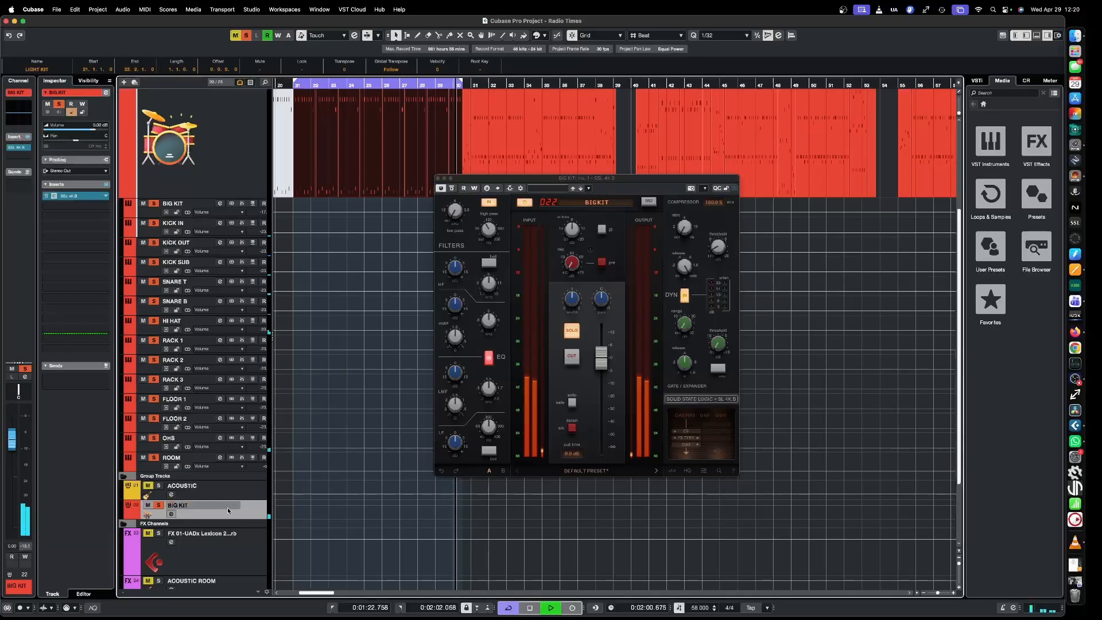
pyautogui.click(717, 246)
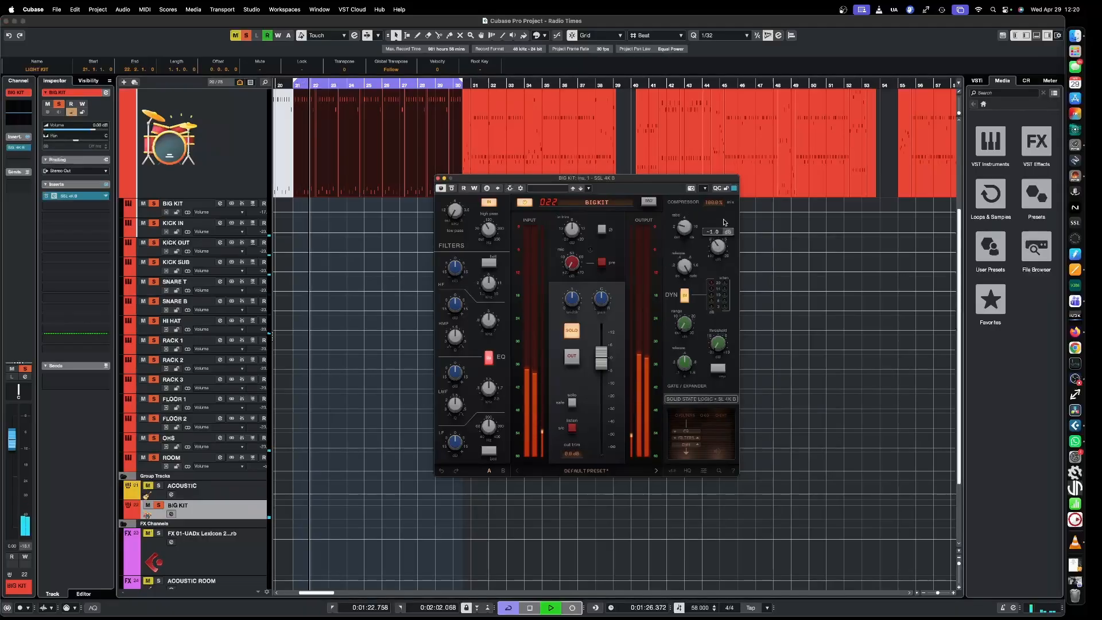
pyautogui.moveTo(725, 205); pyautogui.dragTo(730, 172)
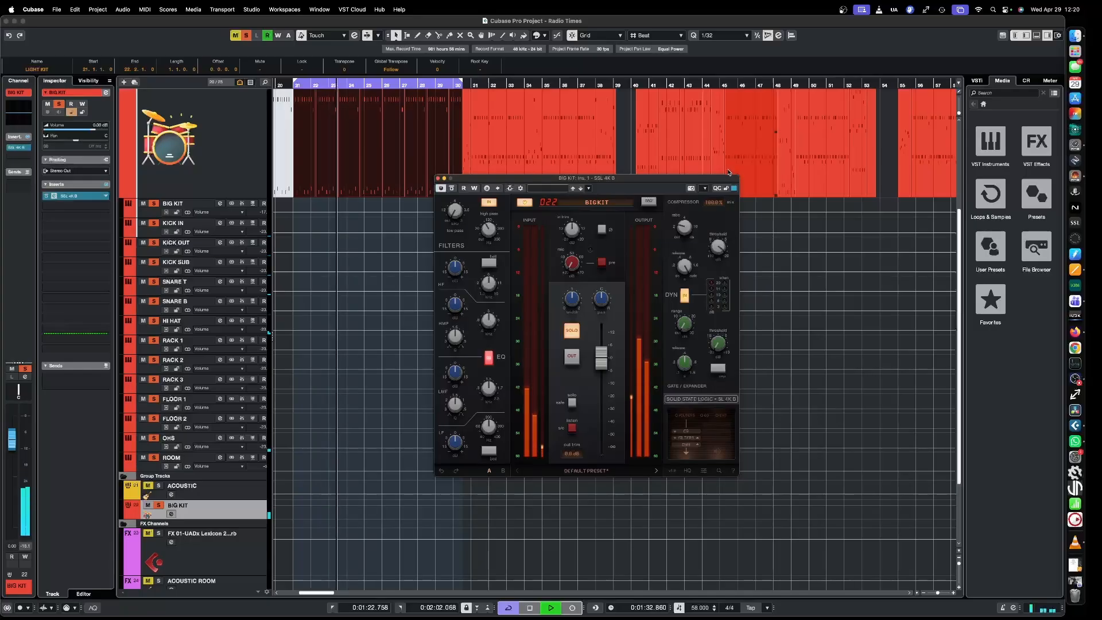
# Insert SSL Native X-ValveComp v6 in the BIG KIT group's second insert slot and lower its threshold past -20 dB
pyautogui.click(88, 214)
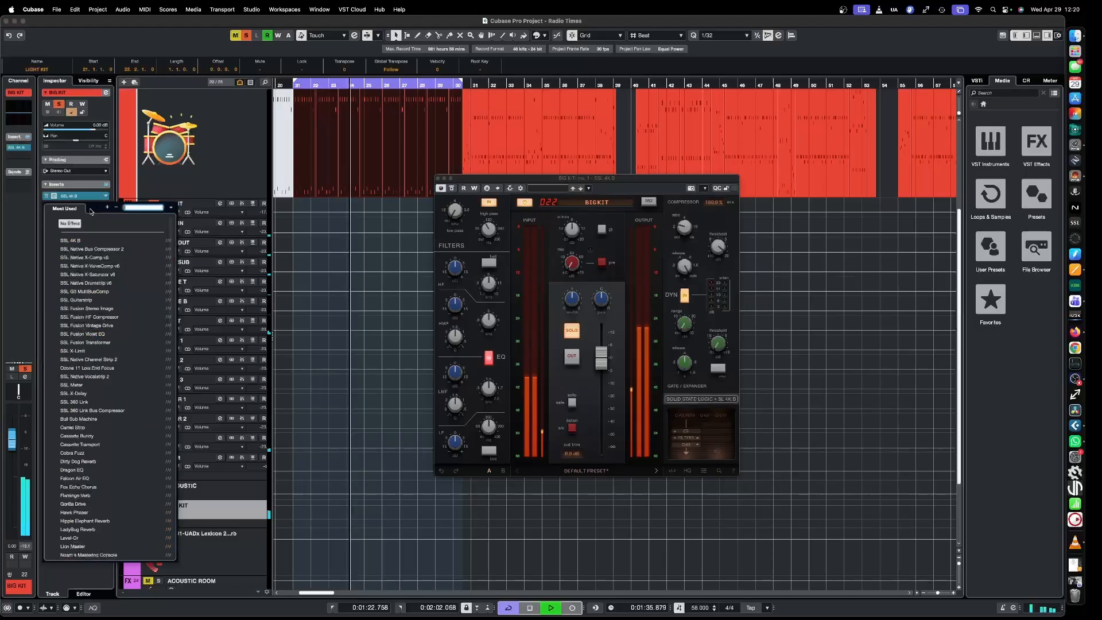
pyautogui.click(93, 266)
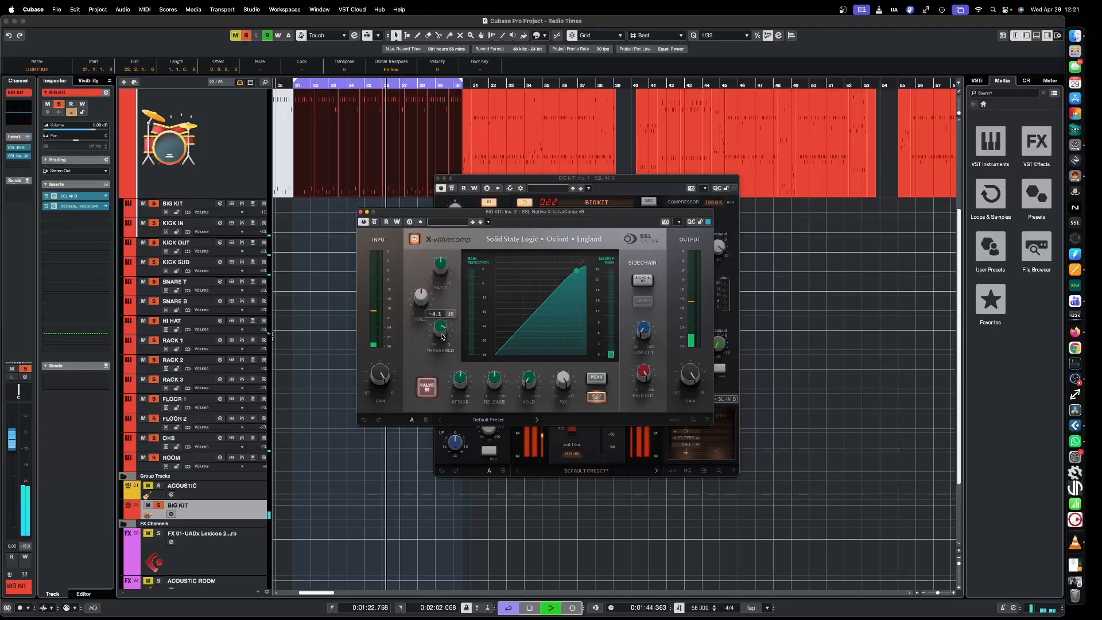
pyautogui.moveTo(443, 336); pyautogui.dragTo(442, 384)
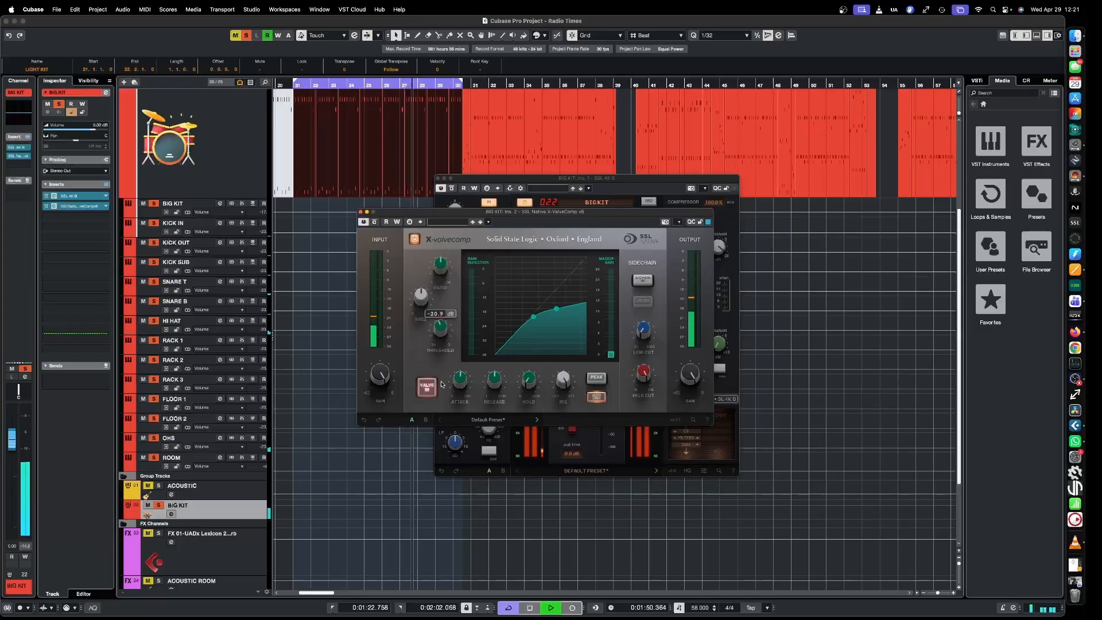
pyautogui.moveTo(442, 384); pyautogui.dragTo(442, 387)
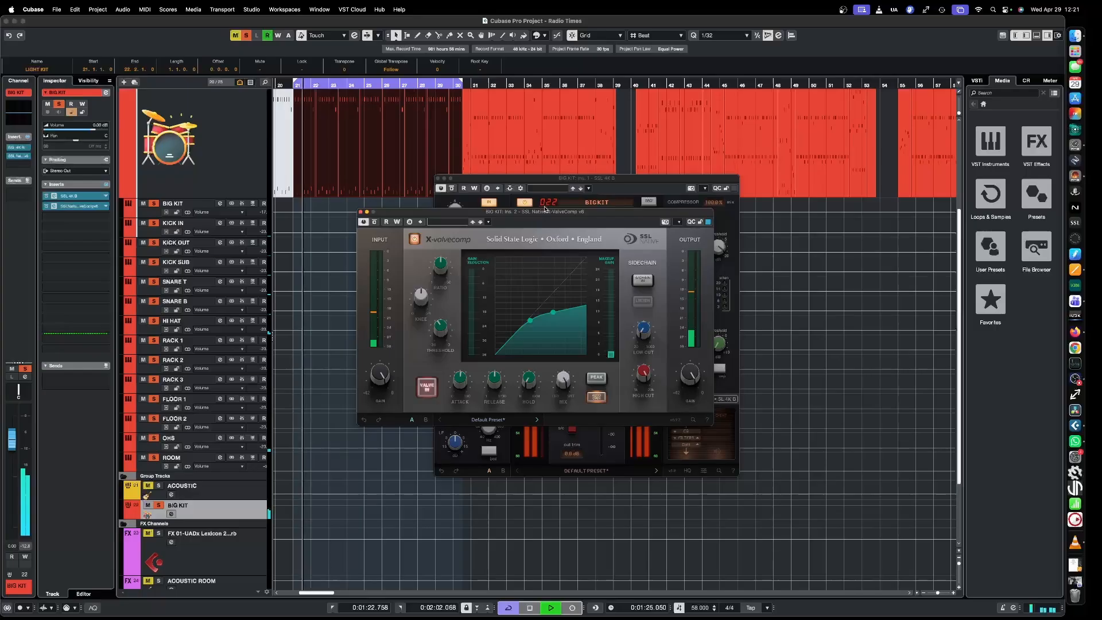
# Loop playback over the next drum part, from bar 31 to bar 39, and play from the loop start
pyautogui.moveTo(549, 183); pyautogui.dragTo(515, 255)
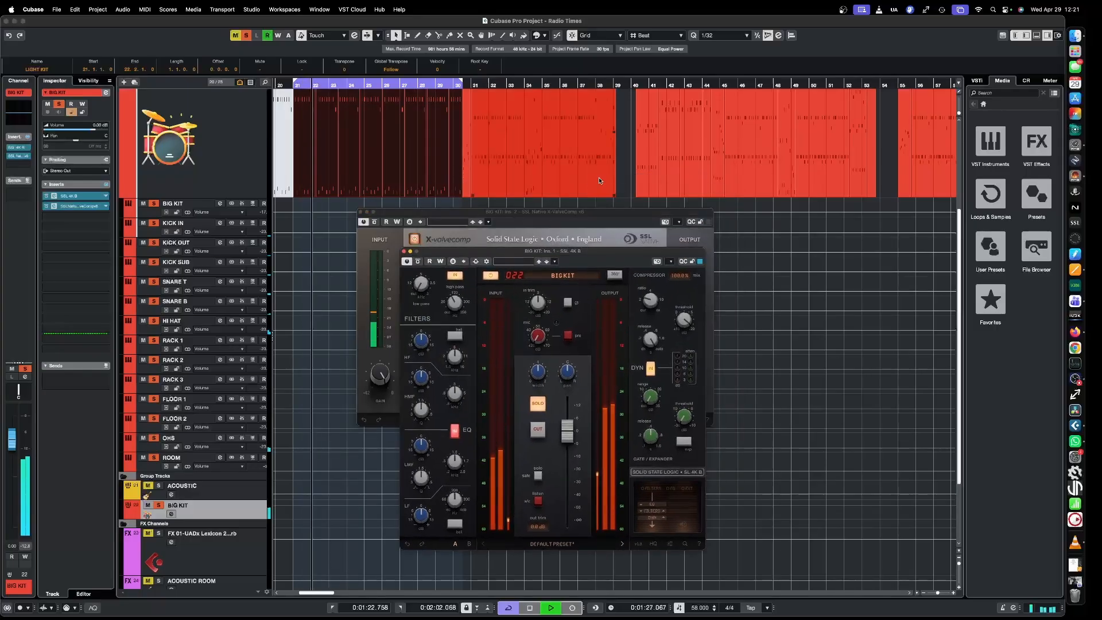
pyautogui.click(591, 170)
pyautogui.moveTo(590, 169); pyautogui.dragTo(470, 168)
pyautogui.press('p')
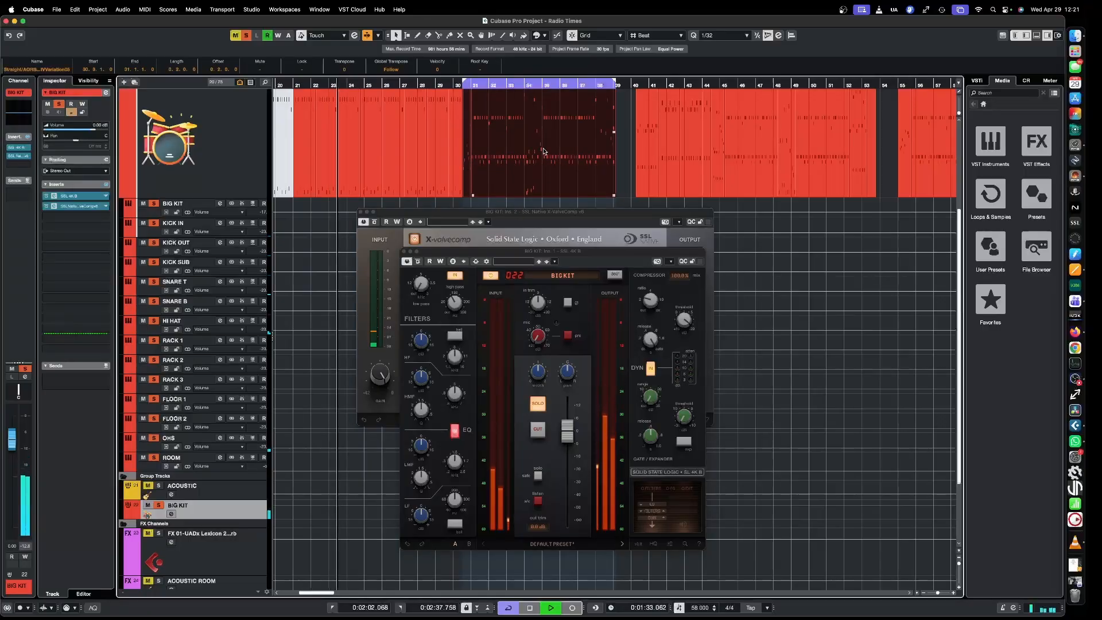
pyautogui.press('KP_1')
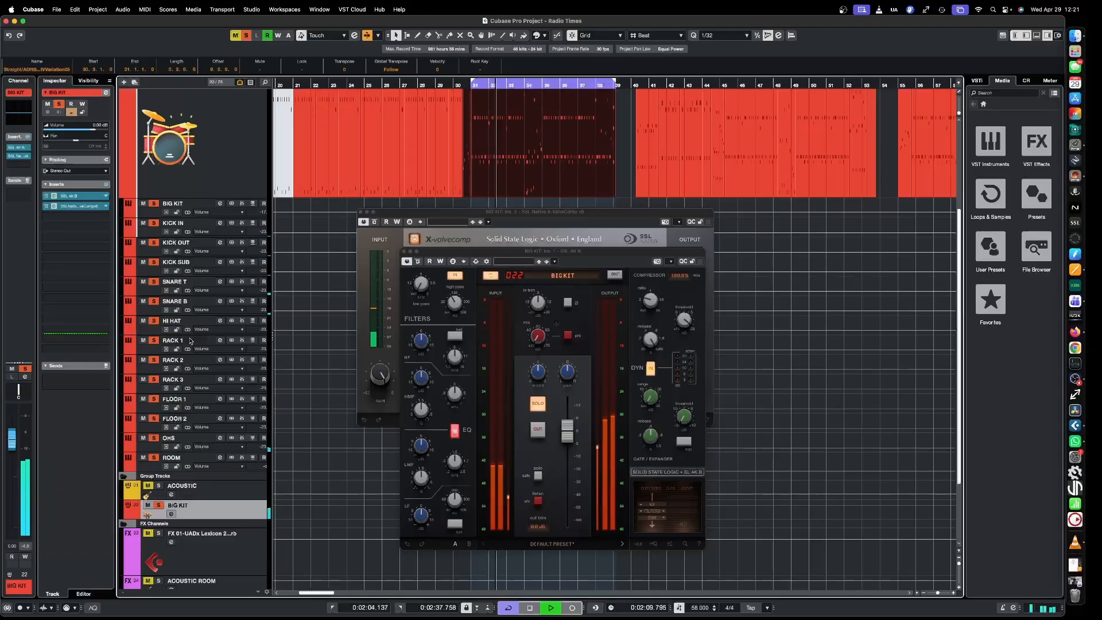
# Insert SSL Native X-Saturator v6 in the BIG KIT group's third insert slot and adjust its harmonics and drive
pyautogui.click(102, 218)
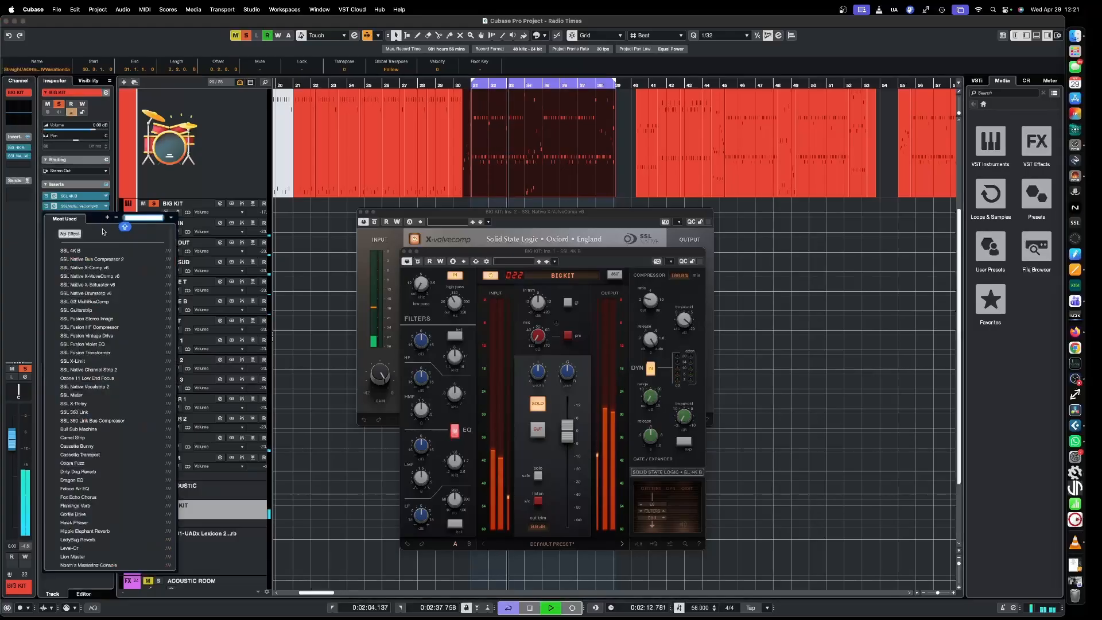
pyautogui.click(105, 285)
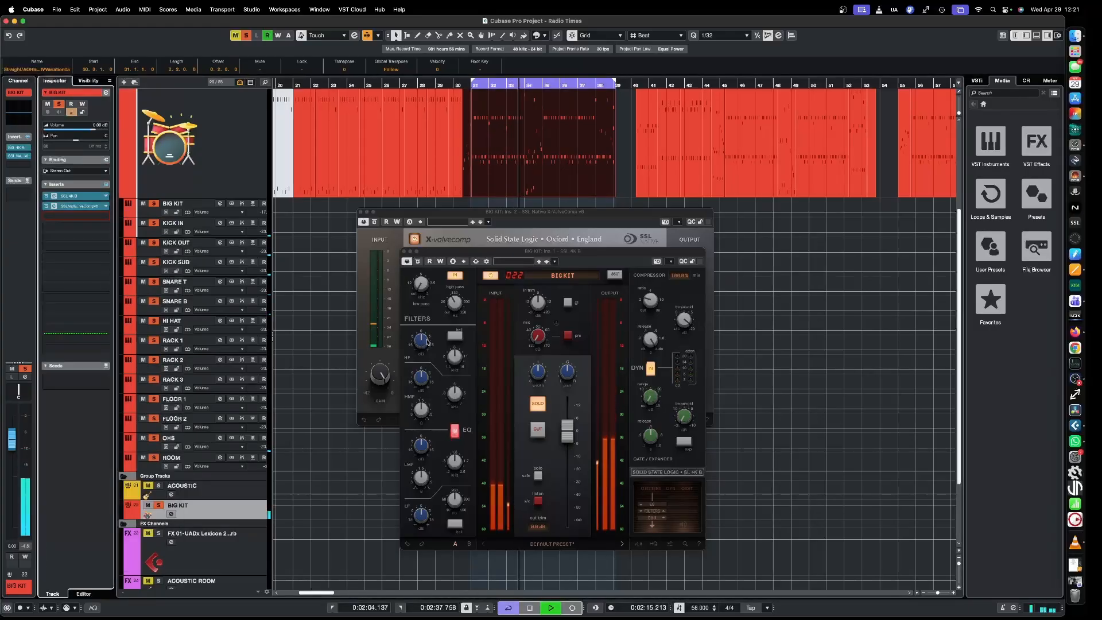
pyautogui.moveTo(520, 464)
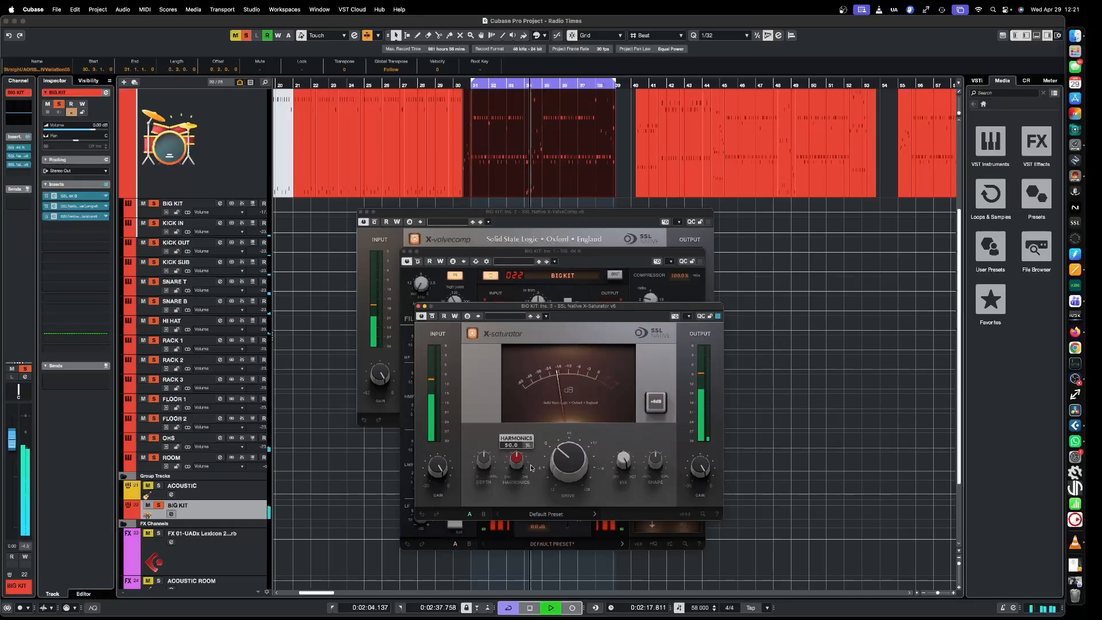
pyautogui.moveTo(521, 464); pyautogui.dragTo(562, 461)
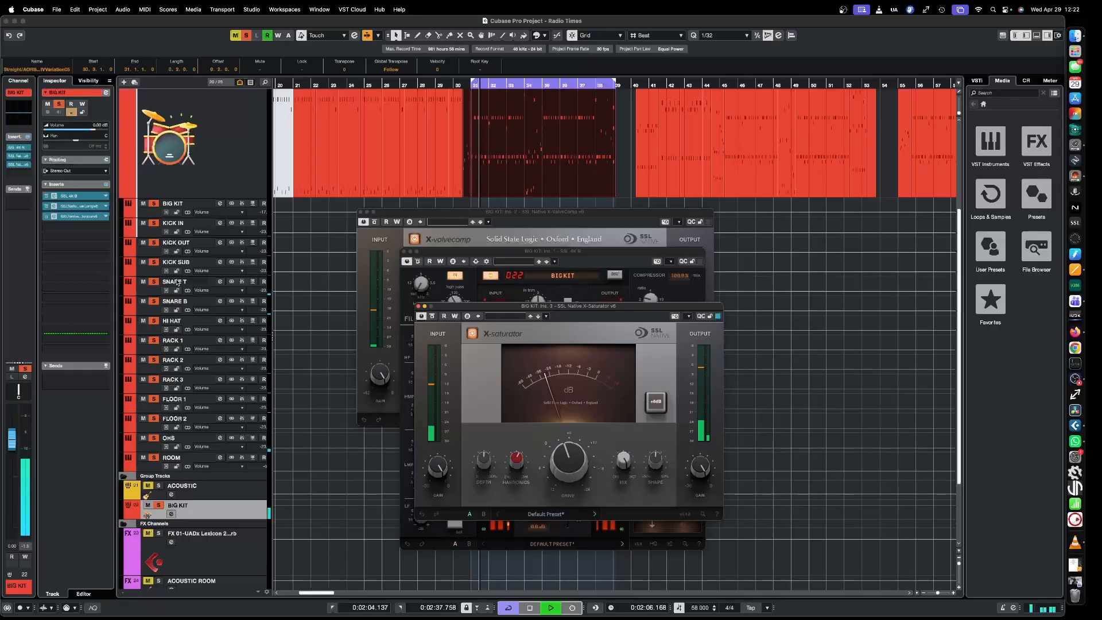
# Stop playback, open the MixConsole and close the X-ValveComp, SSL 4K B and X-Saturator windows
pyautogui.press('space')
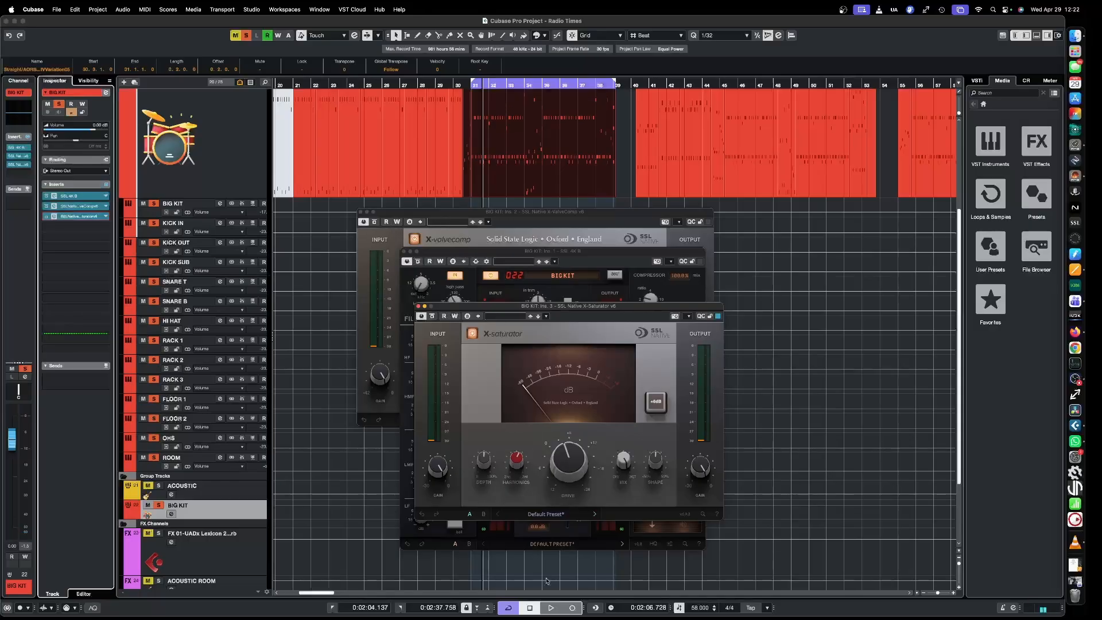
pyautogui.press('F3')
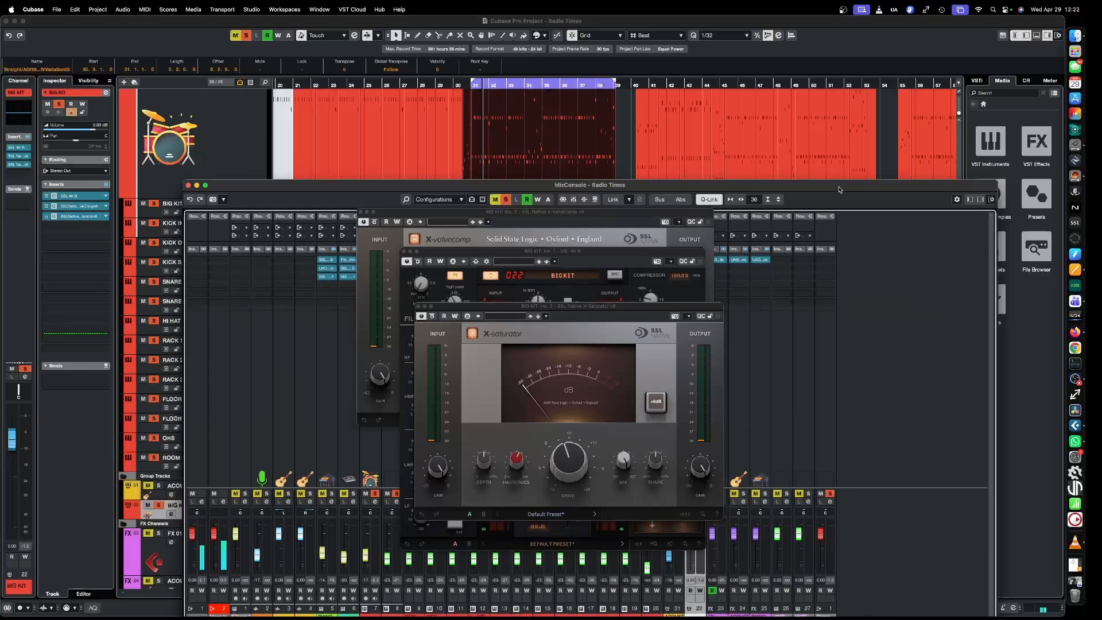
pyautogui.click(361, 212)
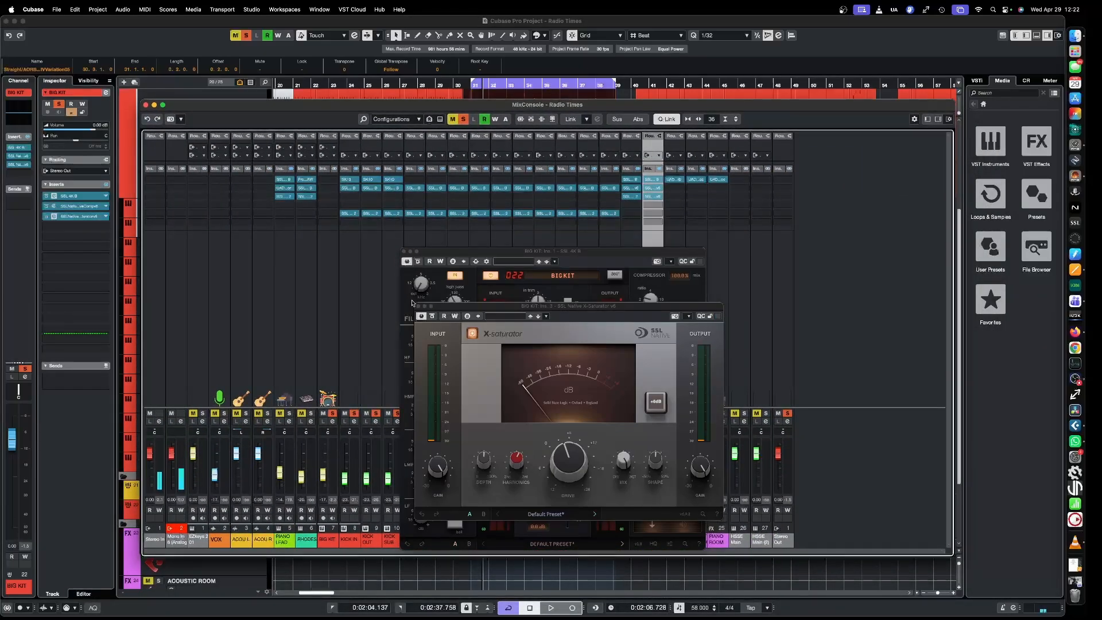
pyautogui.click(403, 251)
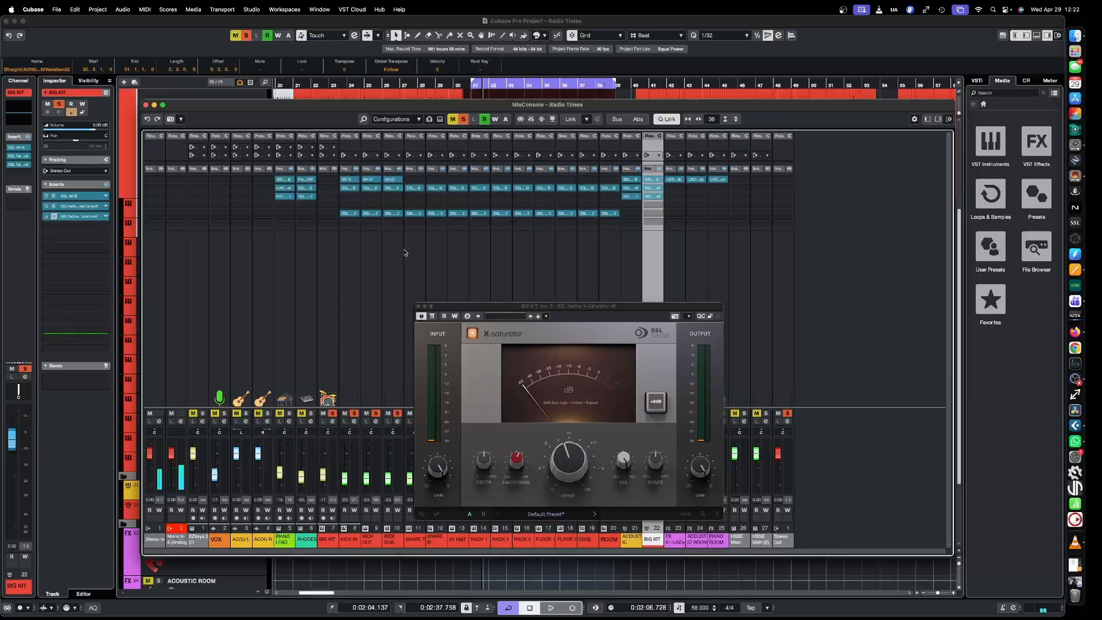
pyautogui.click(418, 306)
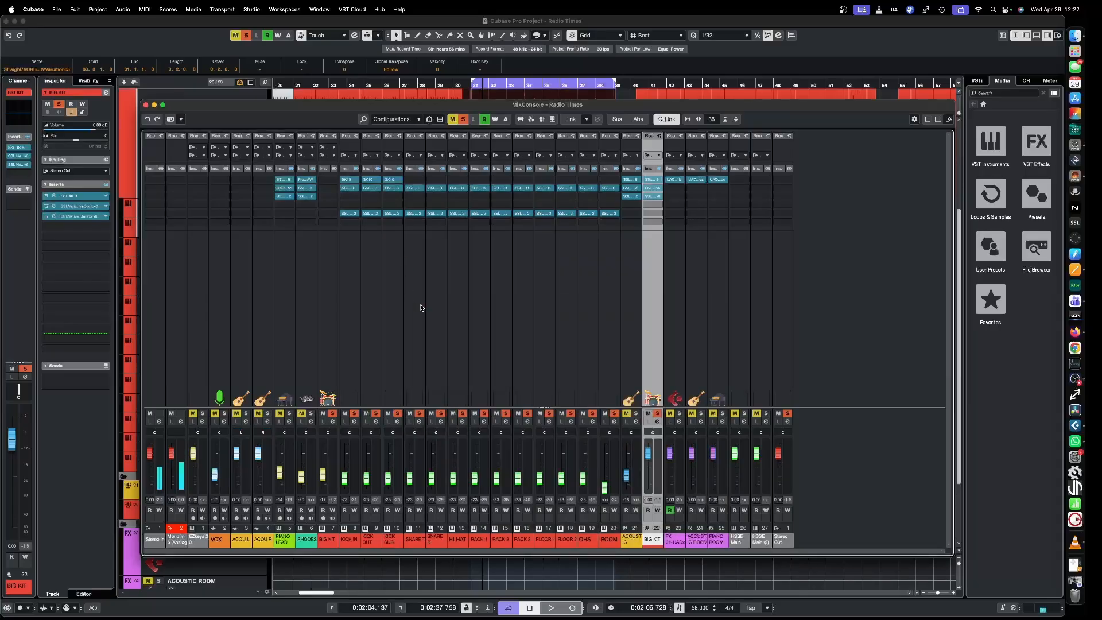
# Play the drum loop briefly, review the drum channels and inserts in the MixConsole, and move it out of the way
pyautogui.press('space')
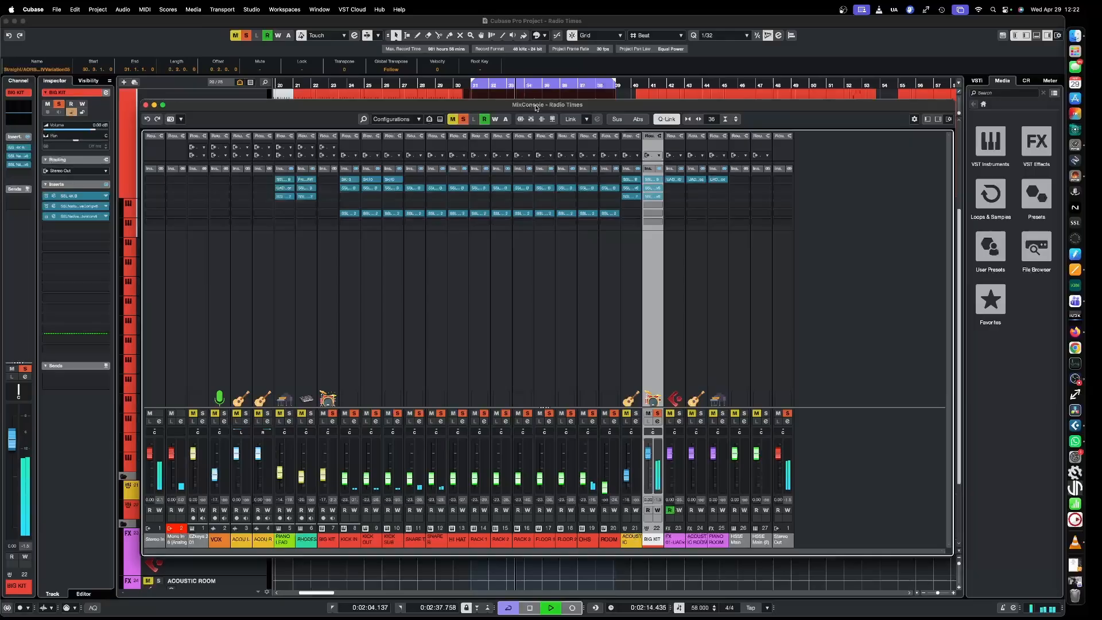
pyautogui.moveTo(536, 108); pyautogui.dragTo(518, 619)
pyautogui.press('space')
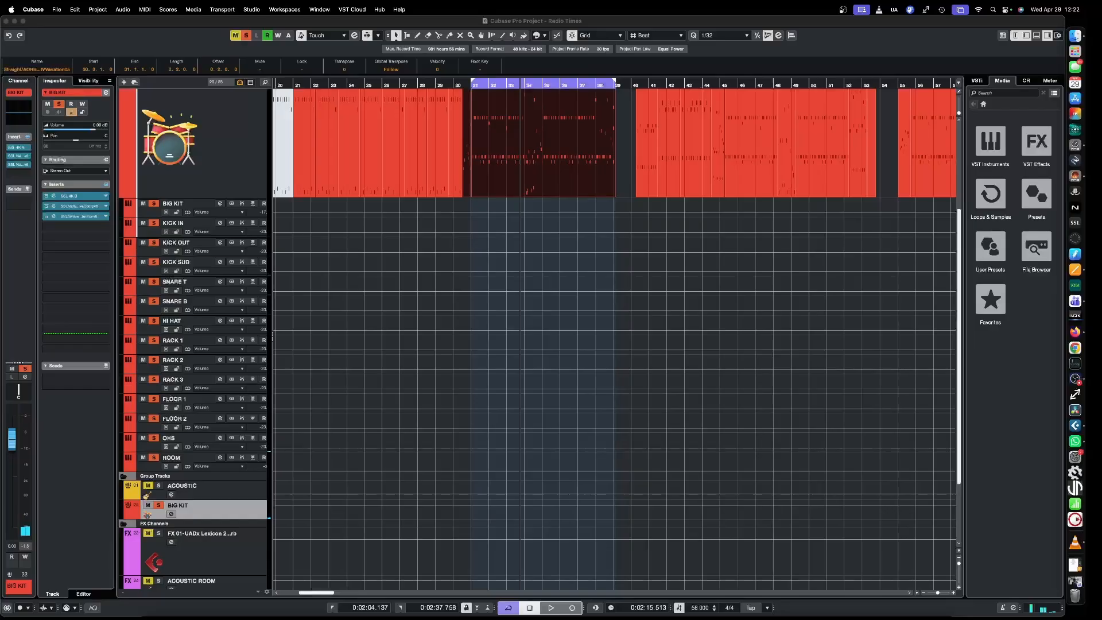
pyautogui.moveTo(517, 618); pyautogui.dragTo(610, 121)
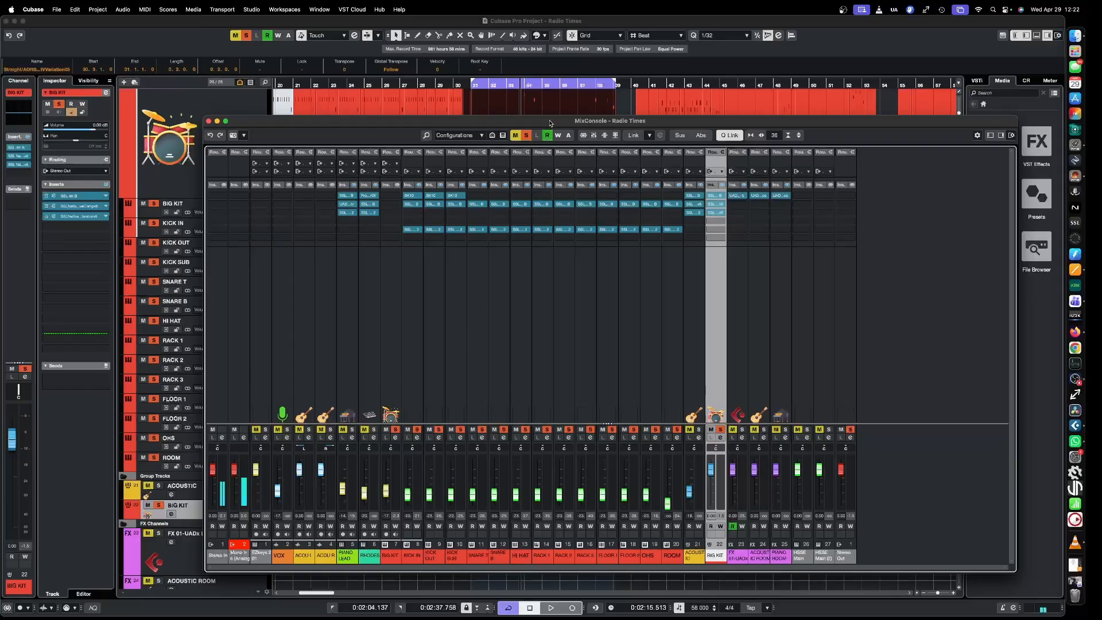
pyautogui.moveTo(550, 123); pyautogui.dragTo(459, 617)
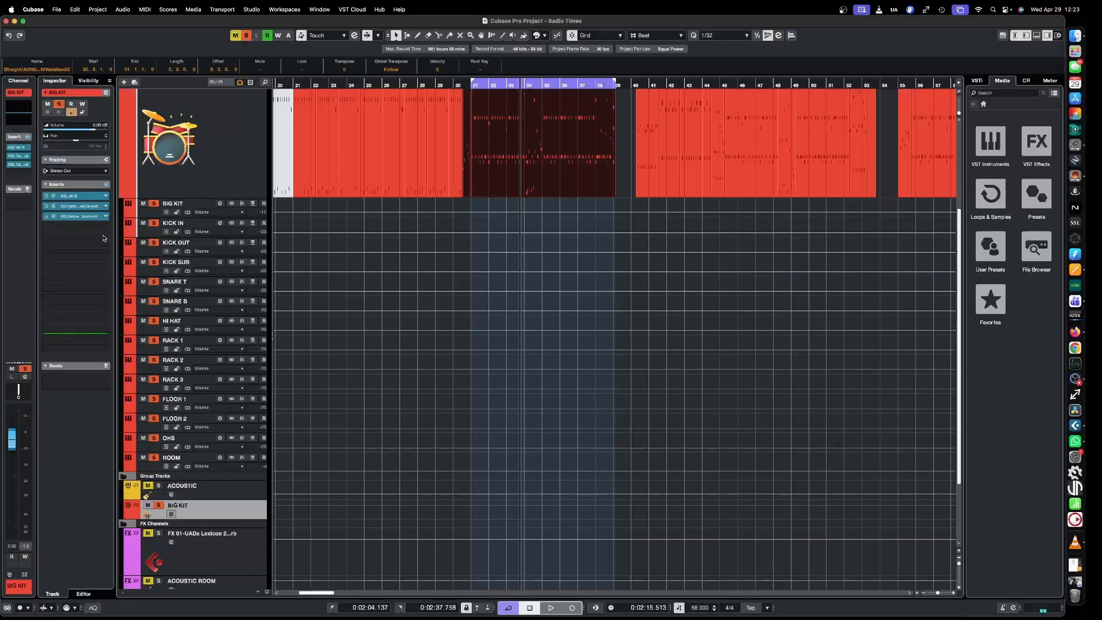
# Find Decapitator with the search text "DEC" and insert it in the fifth insert slot of the BIG KIT group
pyautogui.click(104, 238)
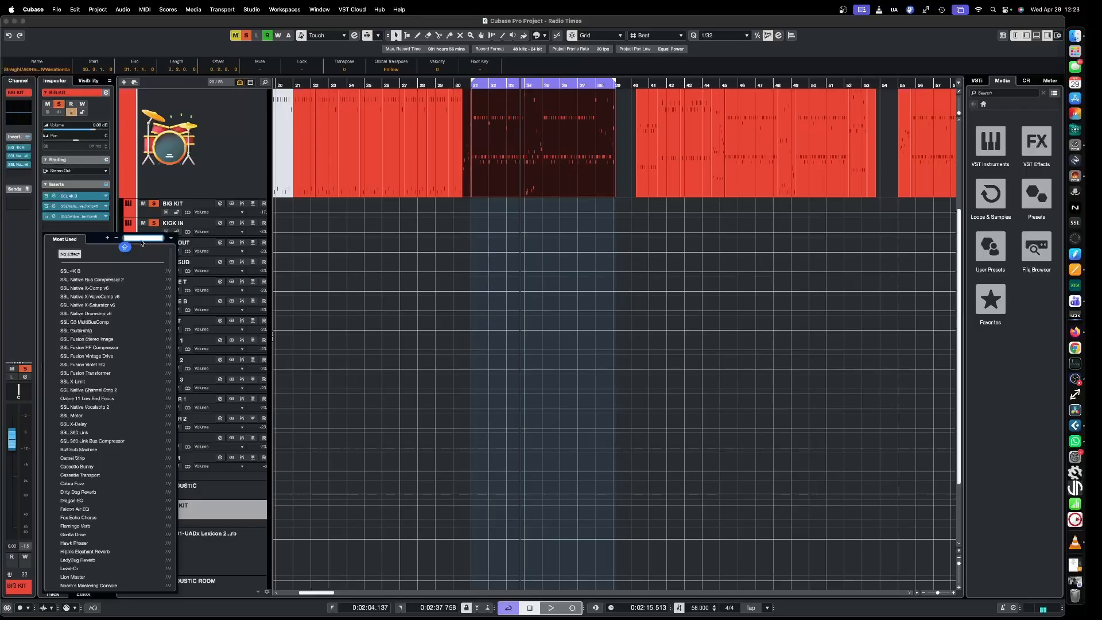
pyautogui.write('DEC')
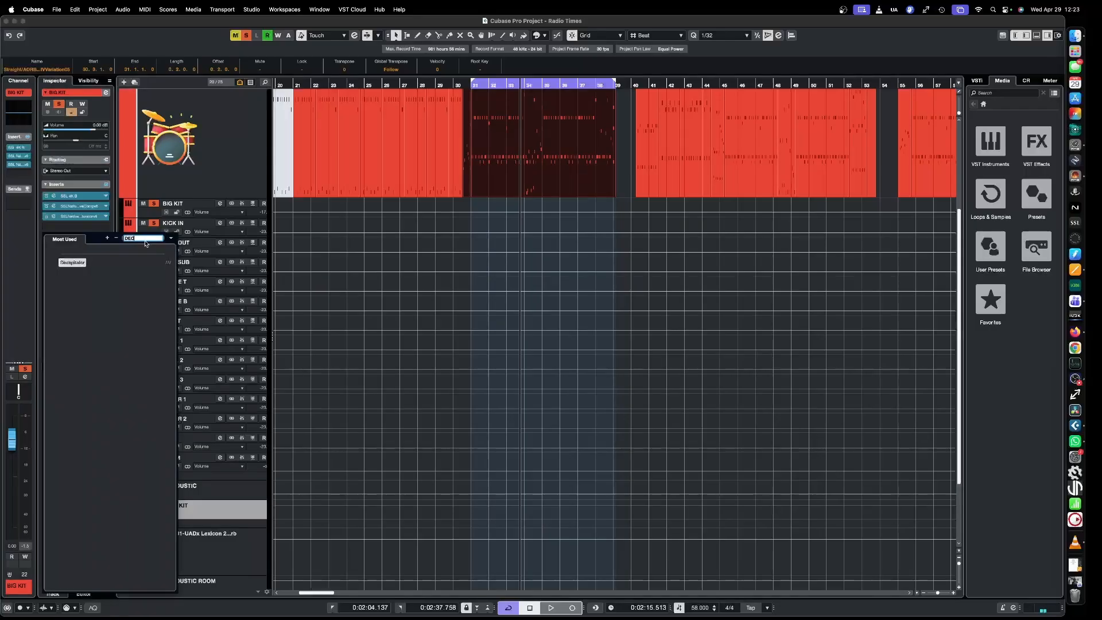
pyautogui.click(78, 267)
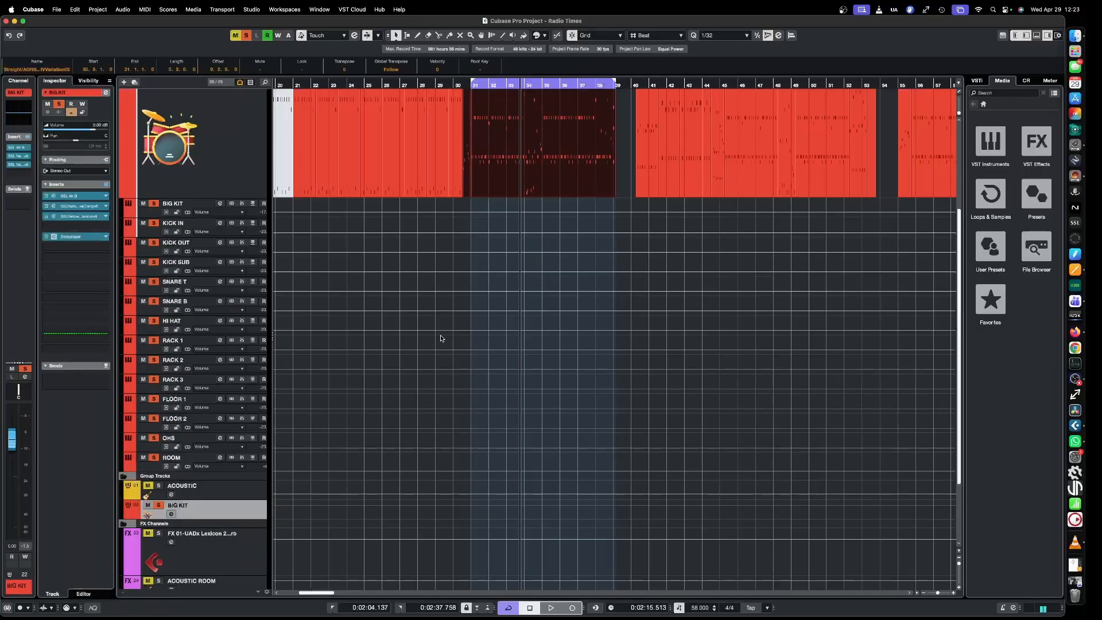
# Switch the Decapitator to its third saturation style while the drum loop plays, then stop playback and close the plug-in
pyautogui.press('space')
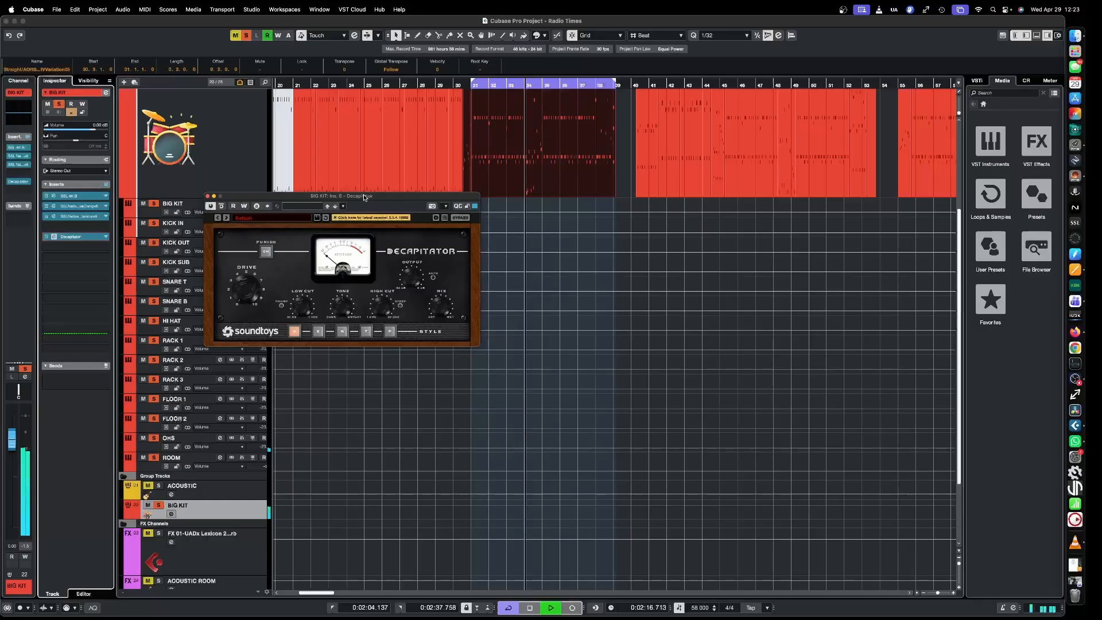
pyautogui.moveTo(366, 196); pyautogui.dragTo(456, 275)
pyautogui.click(433, 411)
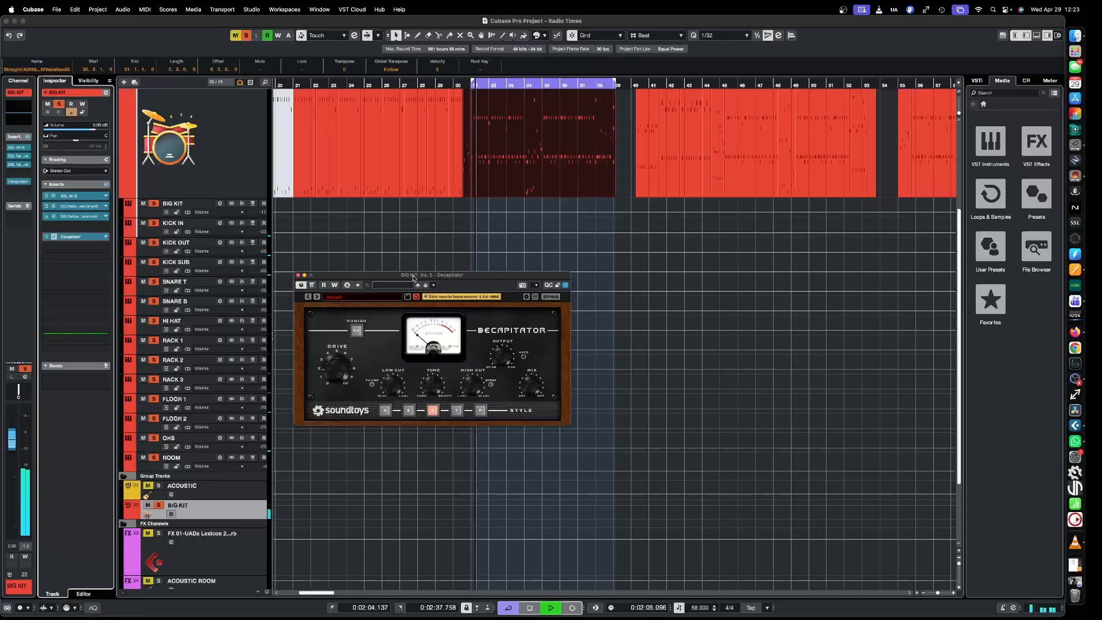
pyautogui.press('space')
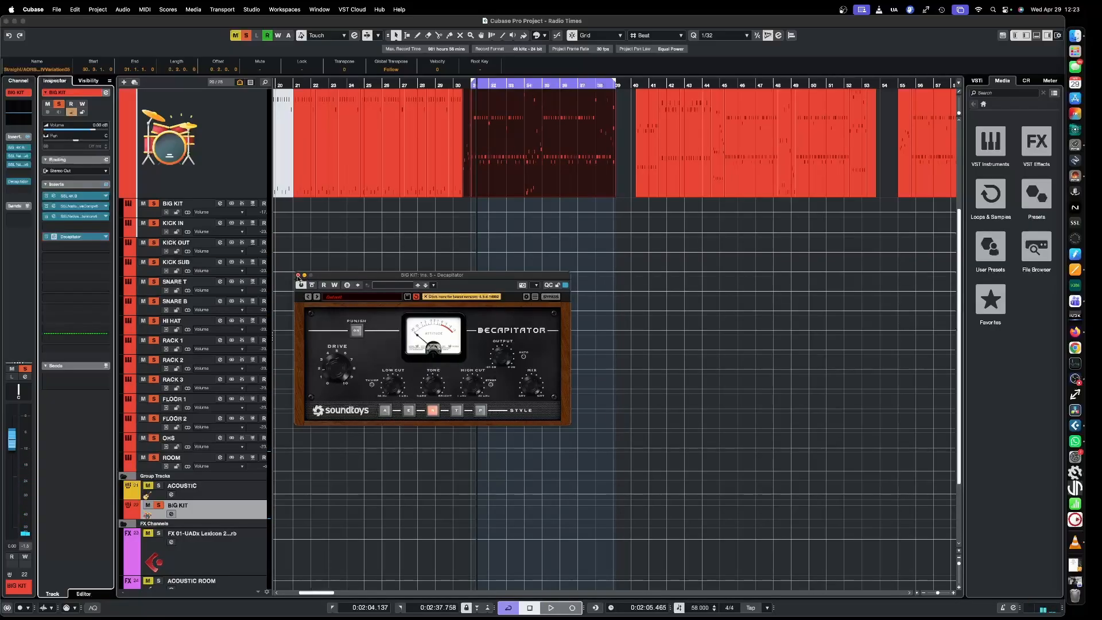
pyautogui.click(297, 276)
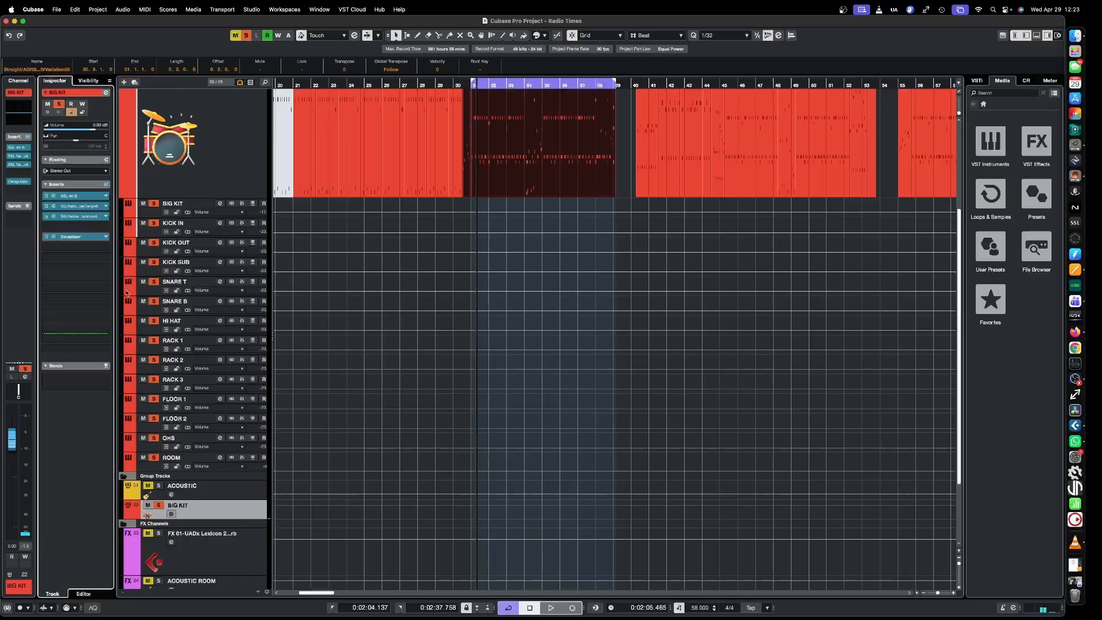
# Insert the Ozone 11 Vintage Limiter from the Izotope plug-in collection in the BIG KIT group's seventh insert slot
pyautogui.click(101, 259)
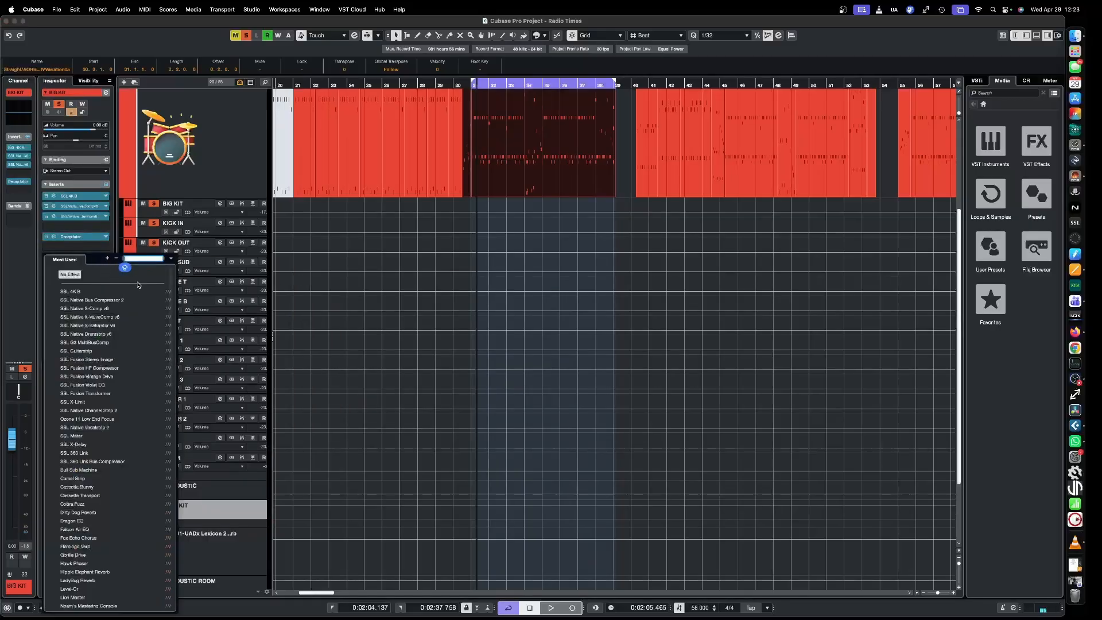
pyautogui.click(171, 259)
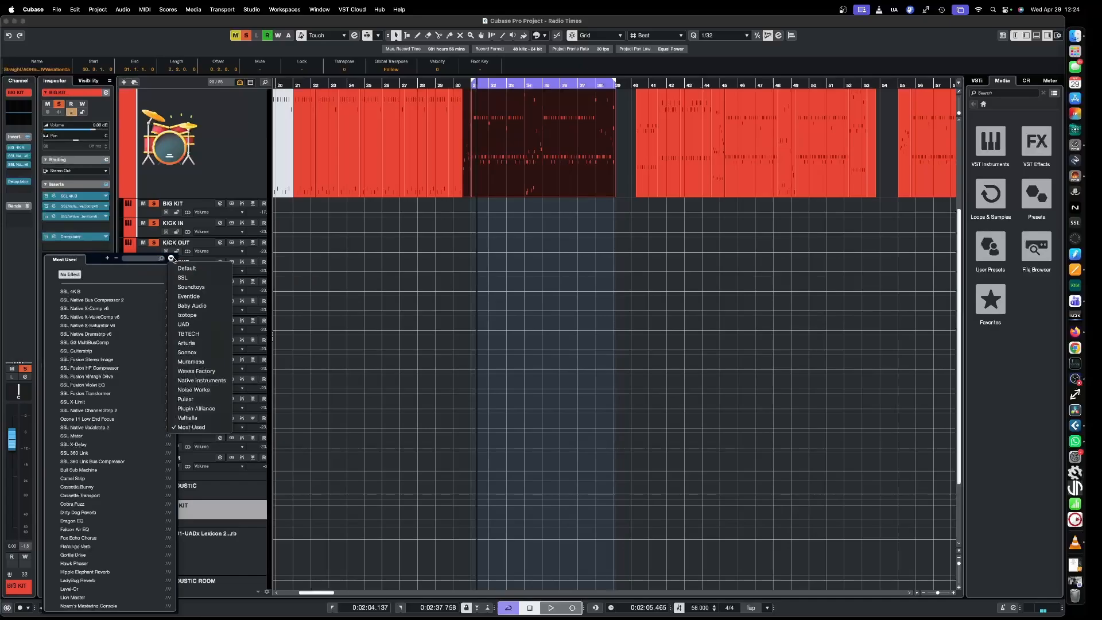
pyautogui.click(172, 260)
pyautogui.click(172, 260)
pyautogui.click(189, 314)
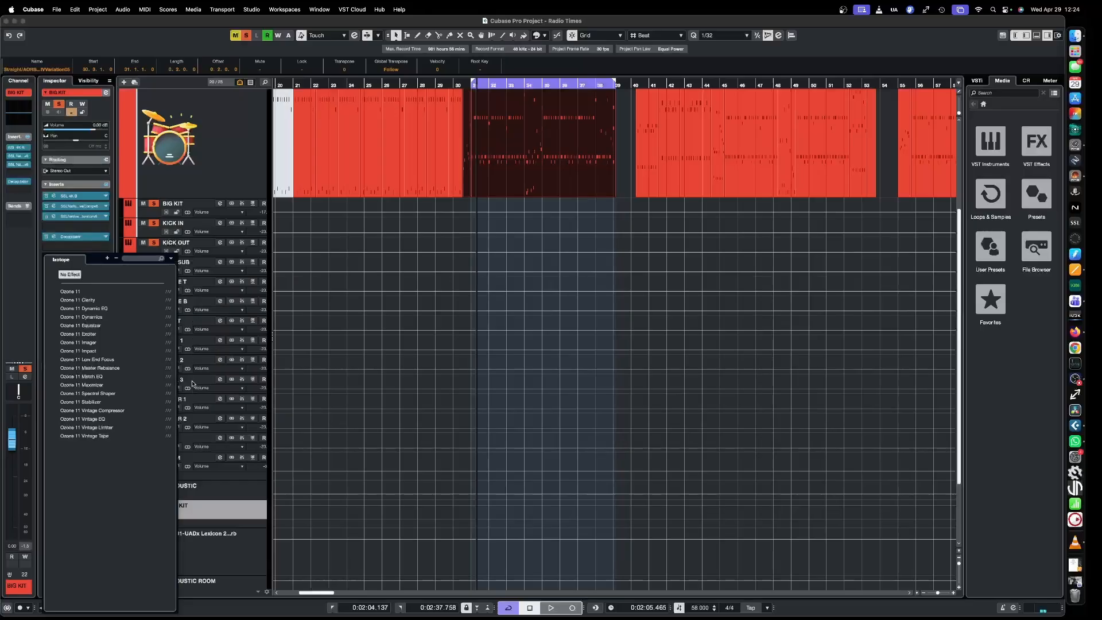
pyautogui.click(98, 428)
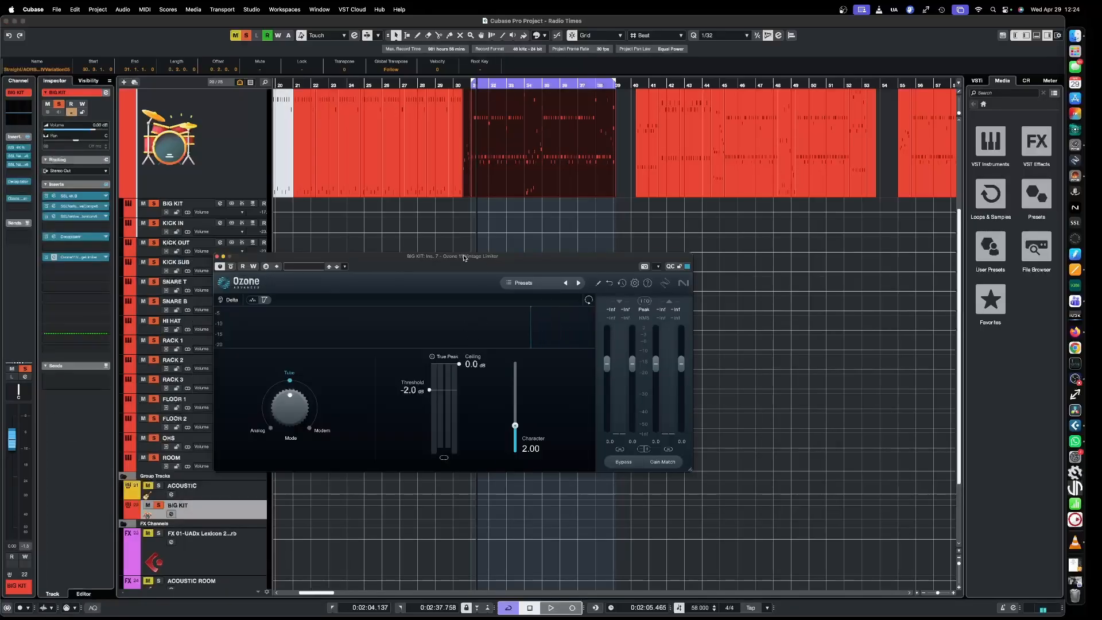
# Set the Vintage Limiter's ceiling to -0.1 dB and threshold to -3.4 dB during playback, closing the plug-in and stopping the loop when done
pyautogui.moveTo(464, 258); pyautogui.dragTo(464, 274)
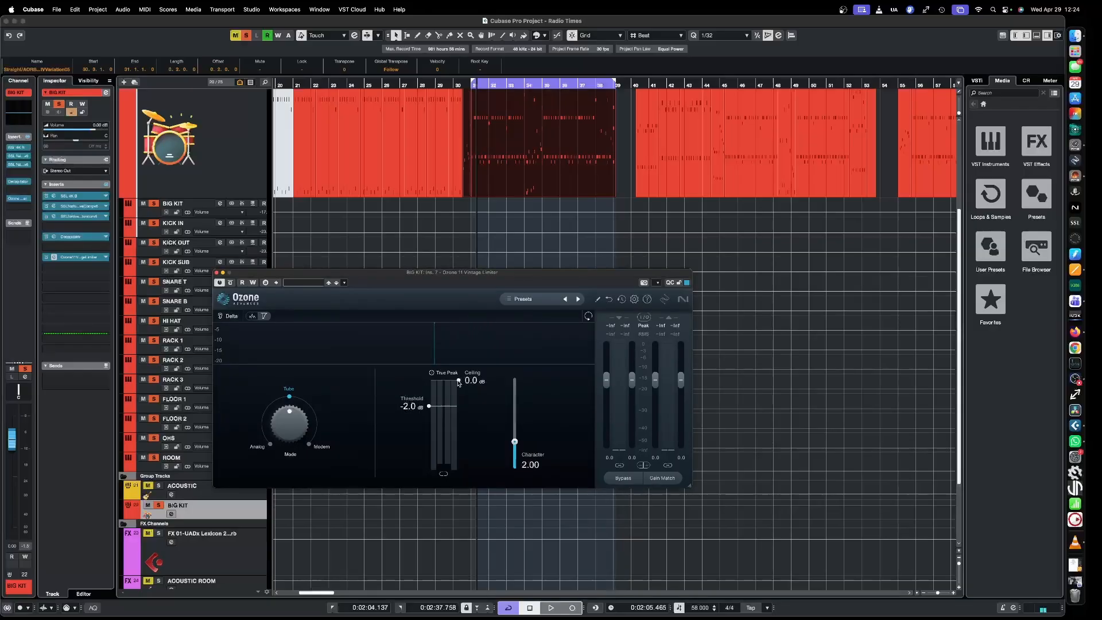
pyautogui.moveTo(458, 383); pyautogui.dragTo(459, 384)
pyautogui.press('space')
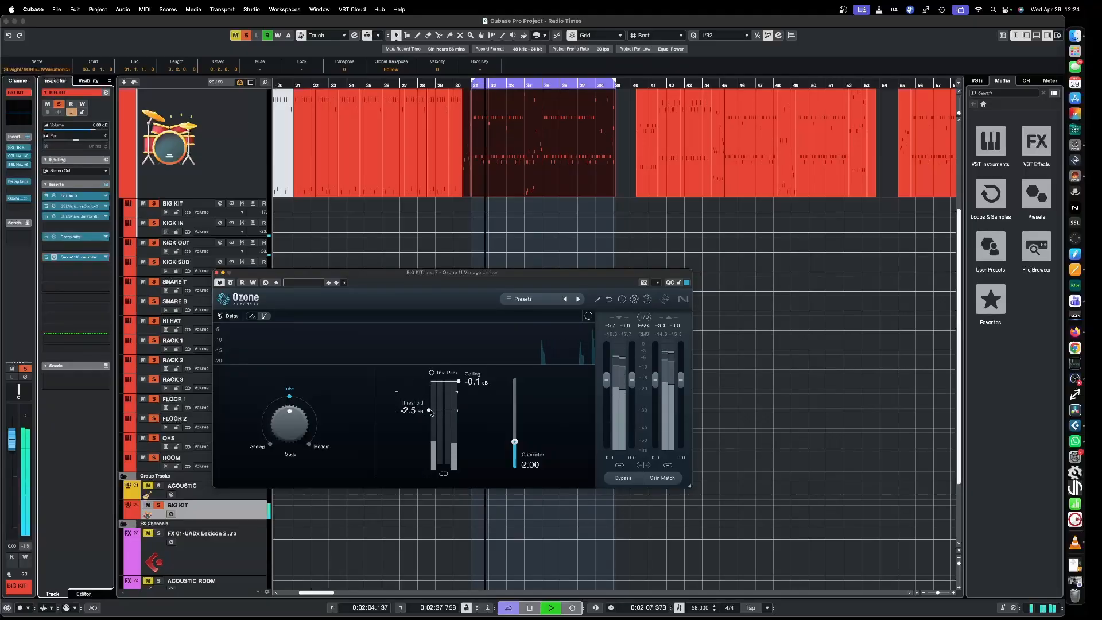
pyautogui.moveTo(430, 406); pyautogui.dragTo(431, 415)
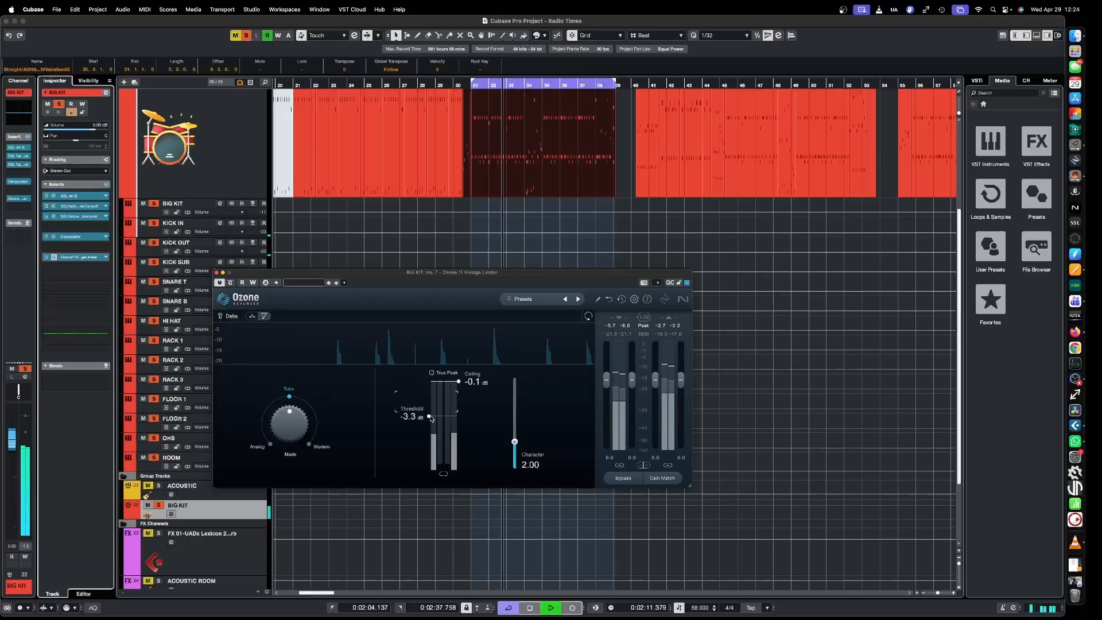
pyautogui.moveTo(430, 418); pyautogui.dragTo(430, 418)
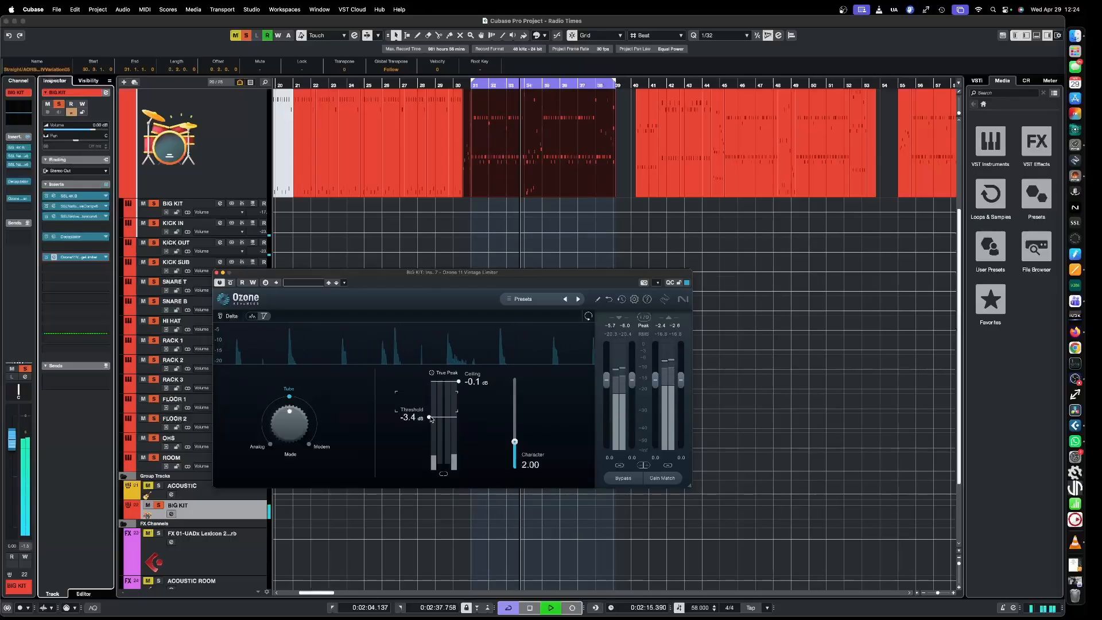
pyautogui.moveTo(431, 419); pyautogui.dragTo(431, 420)
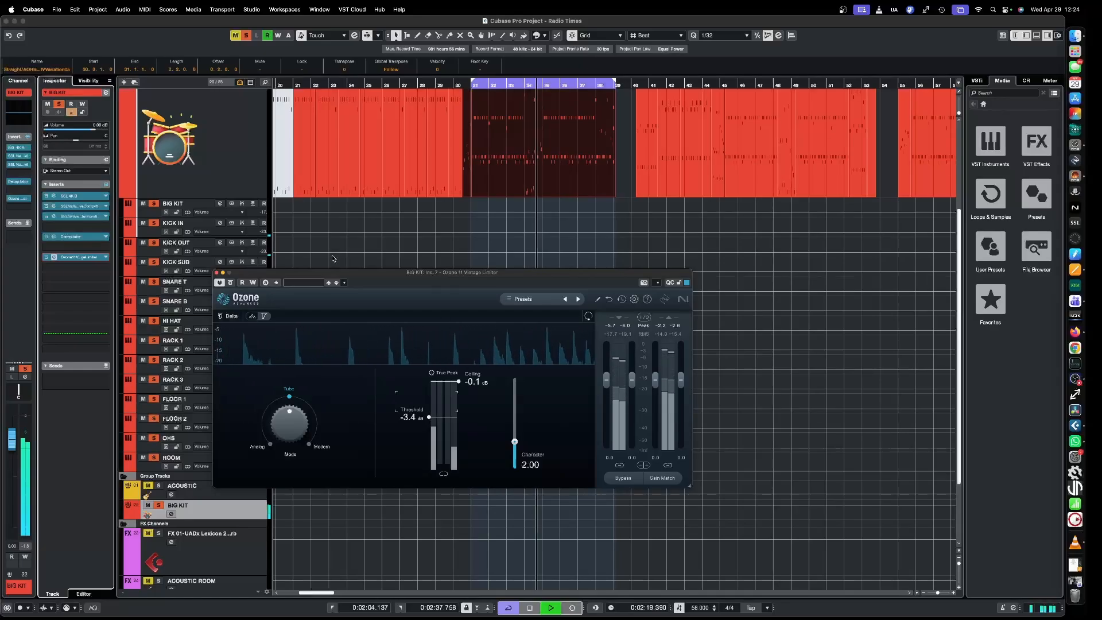
pyautogui.click(216, 273)
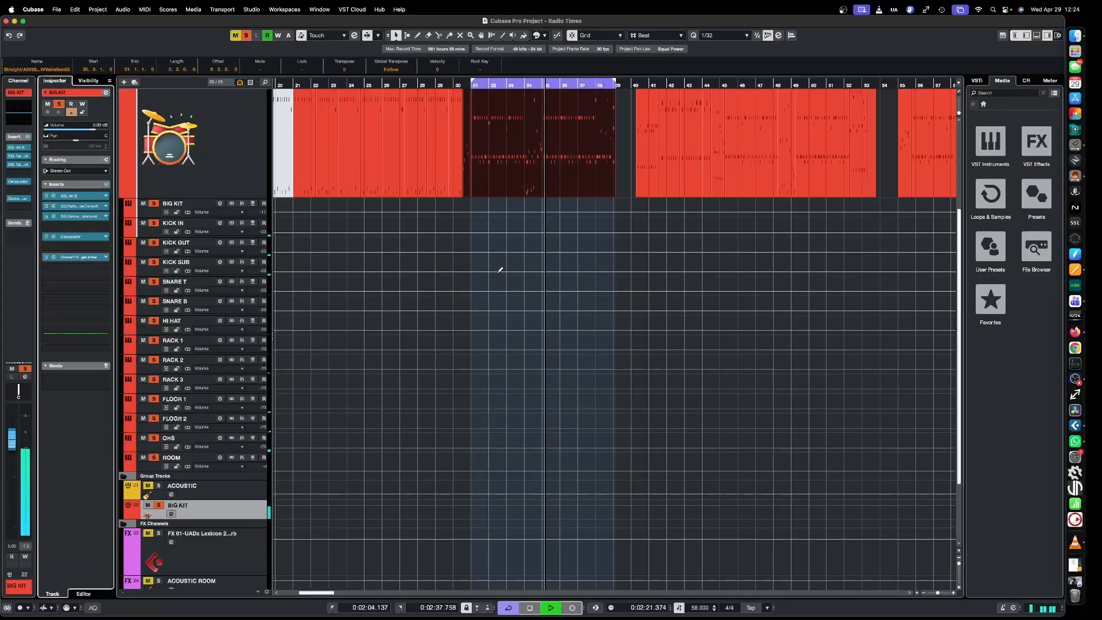
pyautogui.press('space')
# Deactivate all track solos and briefly play the full mix from about bar 28
pyautogui.scroll(5, 419, 140)
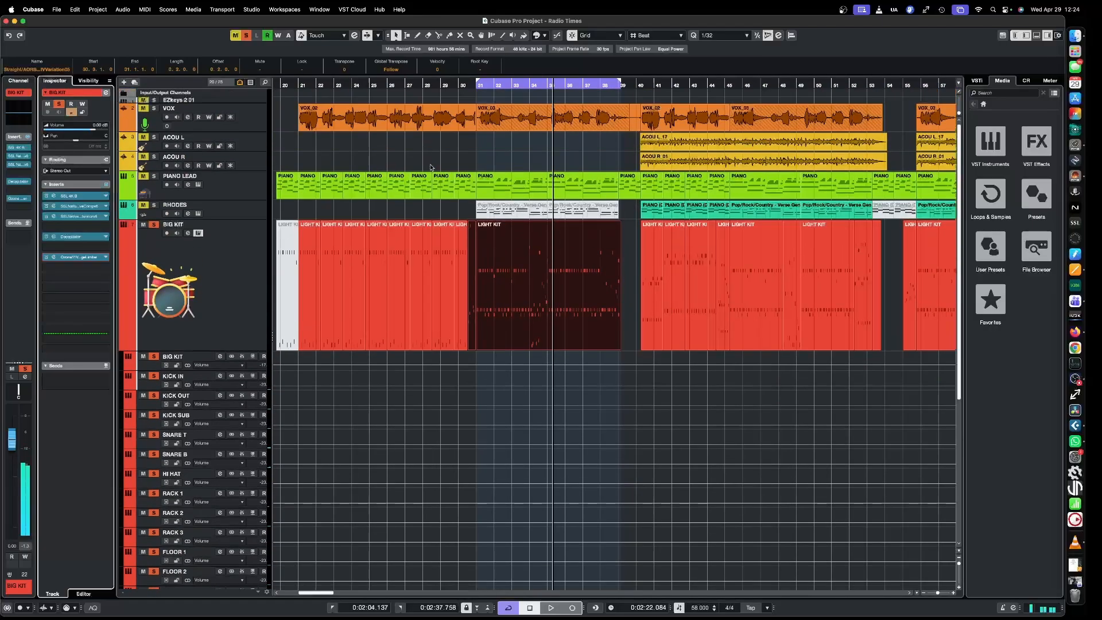
pyautogui.click(245, 35)
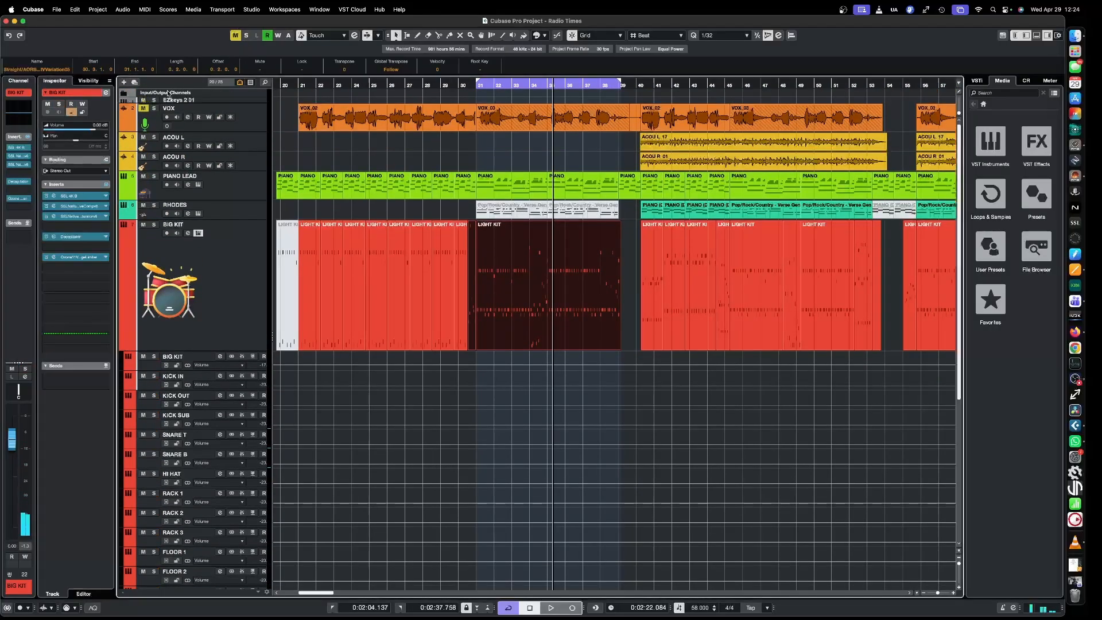
pyautogui.click(415, 88)
pyautogui.press('space')
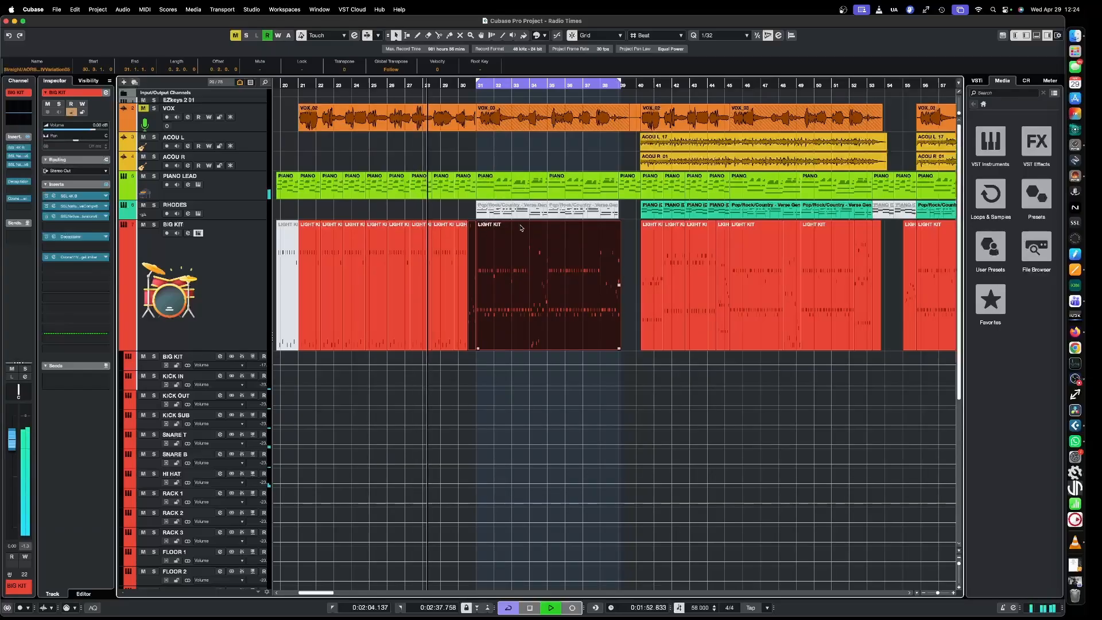
pyautogui.press('space')
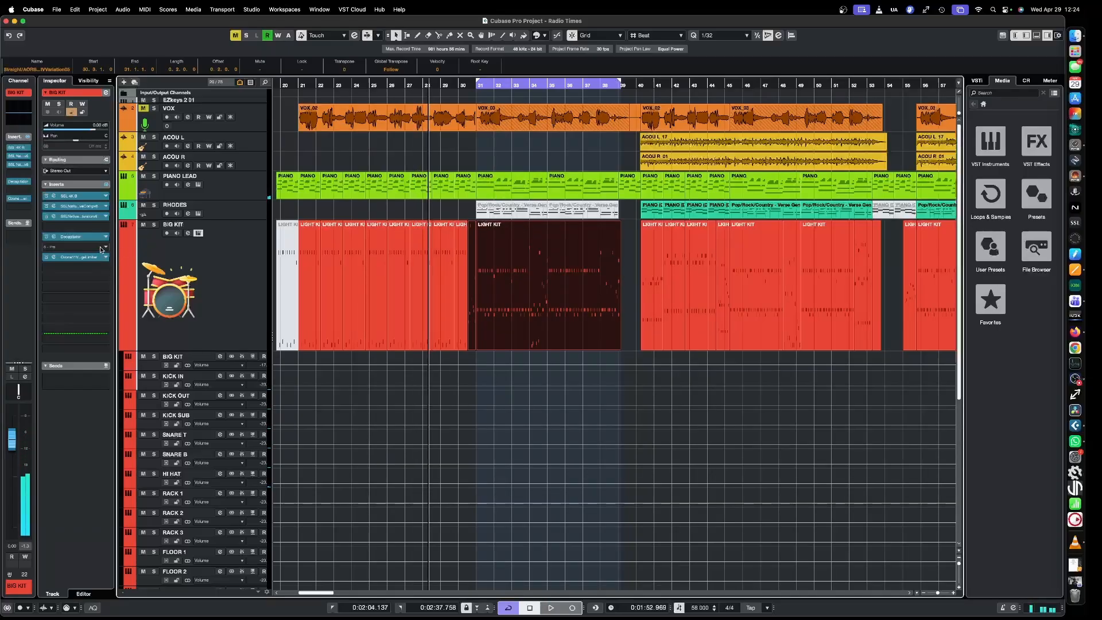
# Insert SSL Fusion Stereo Image from the Most Used plug-in collection in the BIG KIT group's sixth insert slot and move its window lower
pyautogui.click(101, 249)
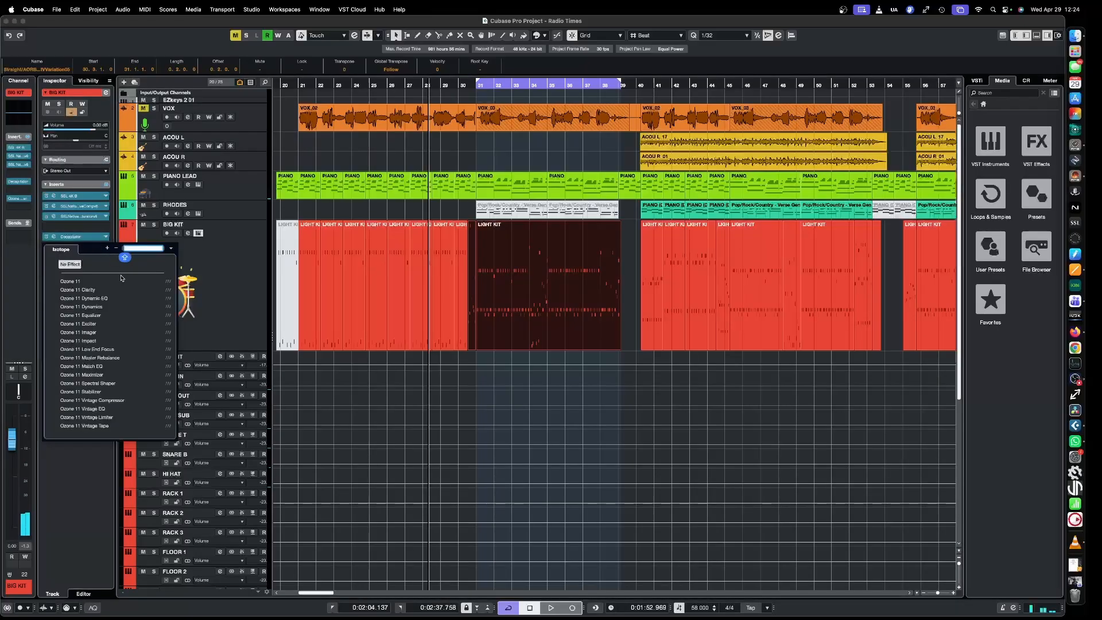
pyautogui.click(170, 251)
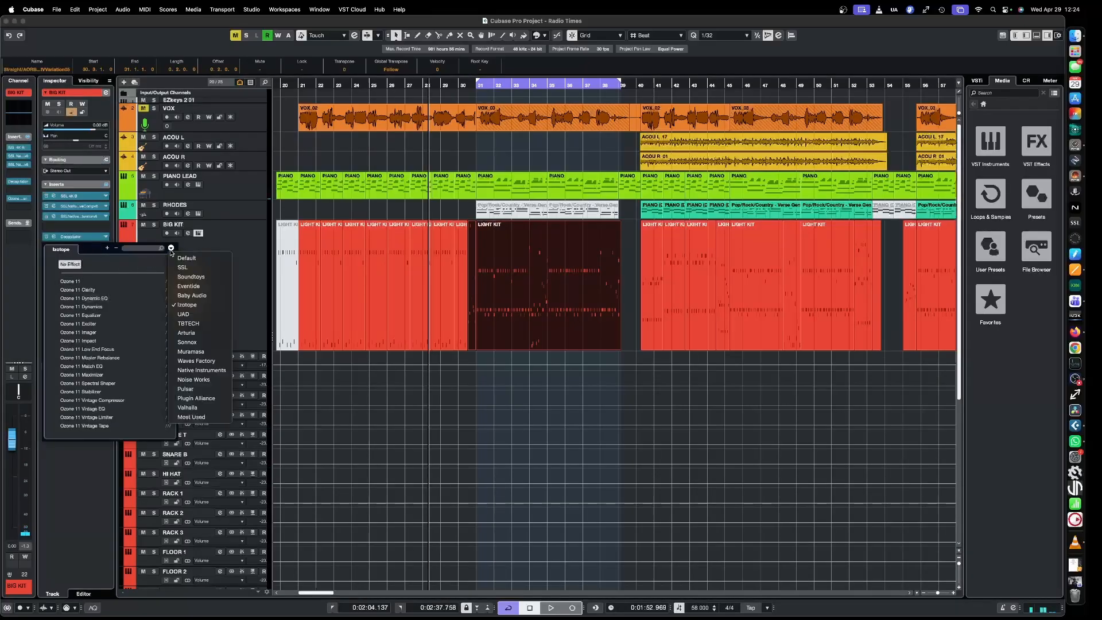
pyautogui.click(191, 416)
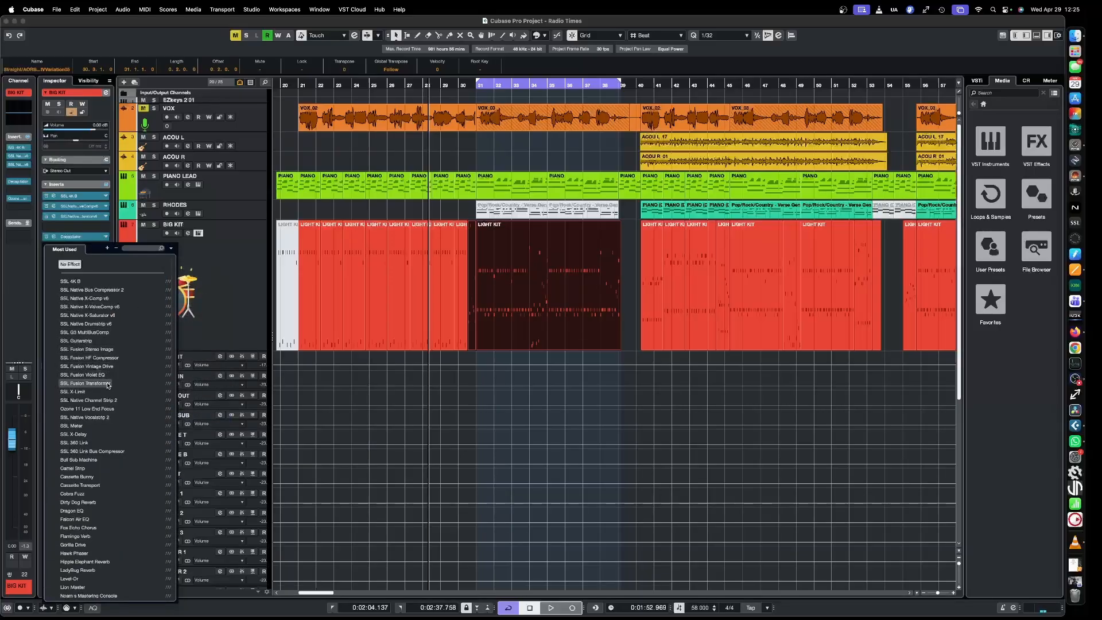
pyautogui.click(108, 352)
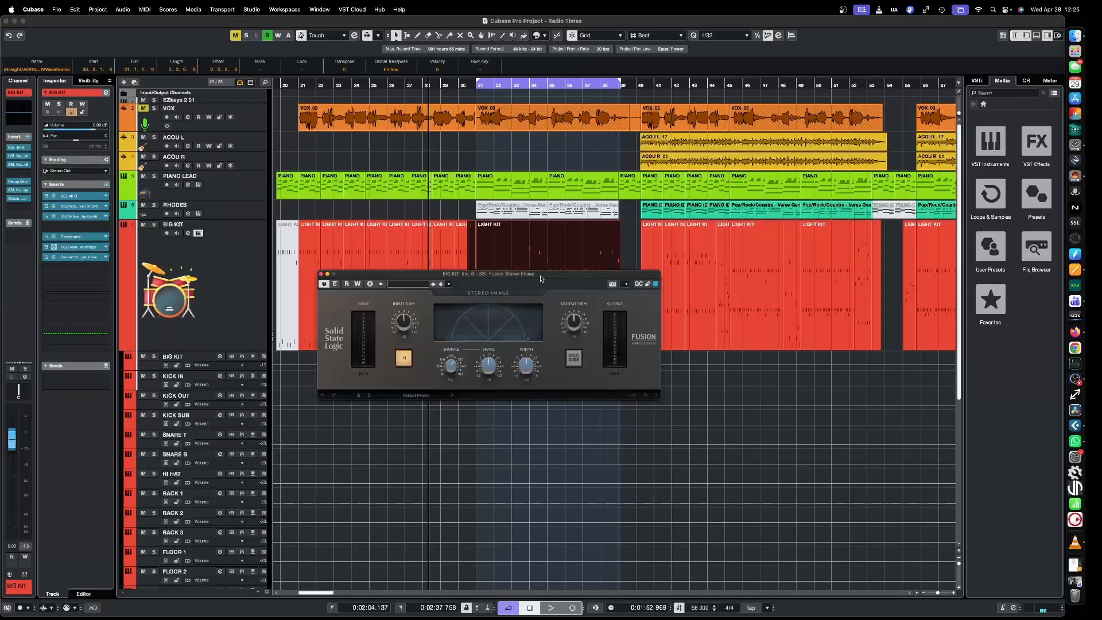
pyautogui.moveTo(540, 278); pyautogui.dragTo(615, 320)
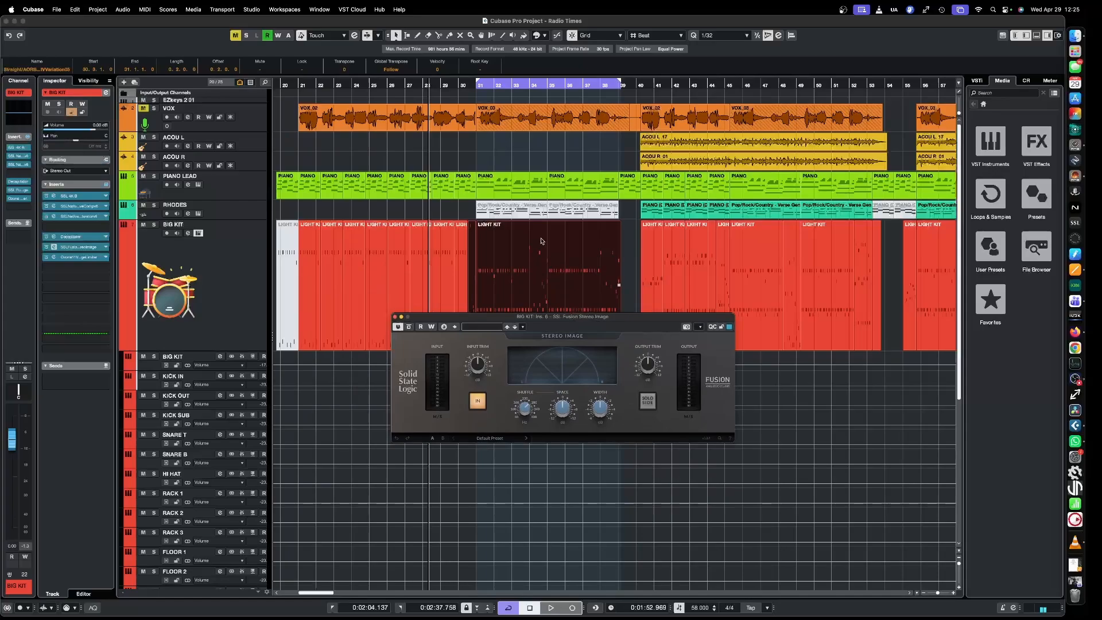
# Play the mix from the loop start and slightly raise the Stereo Image's Space and Width controls
pyautogui.press('space')
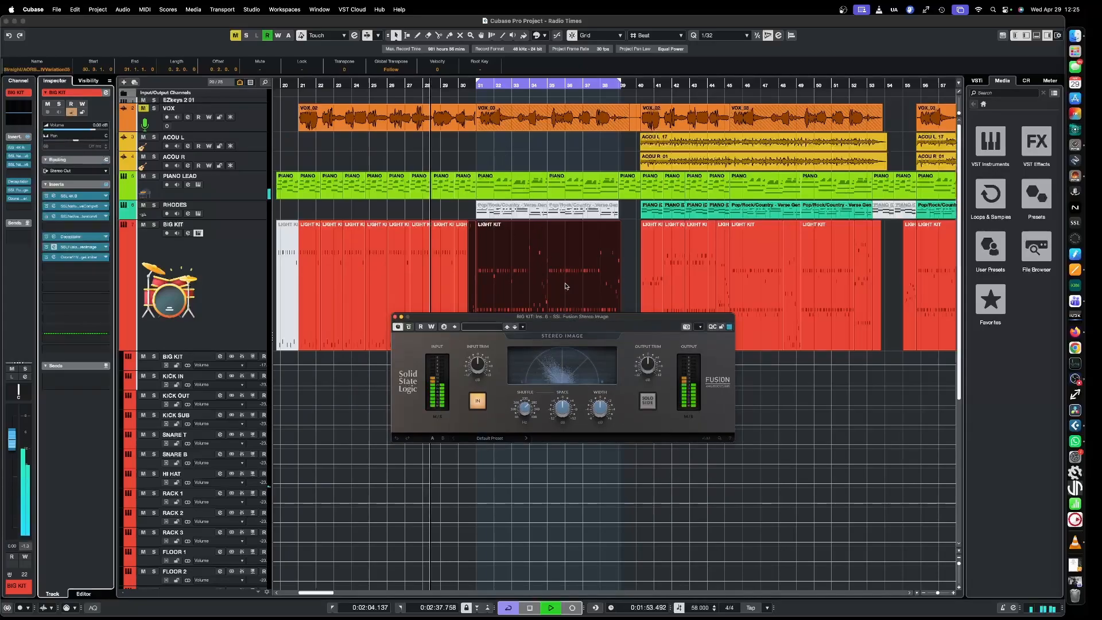
pyautogui.press('KP_1')
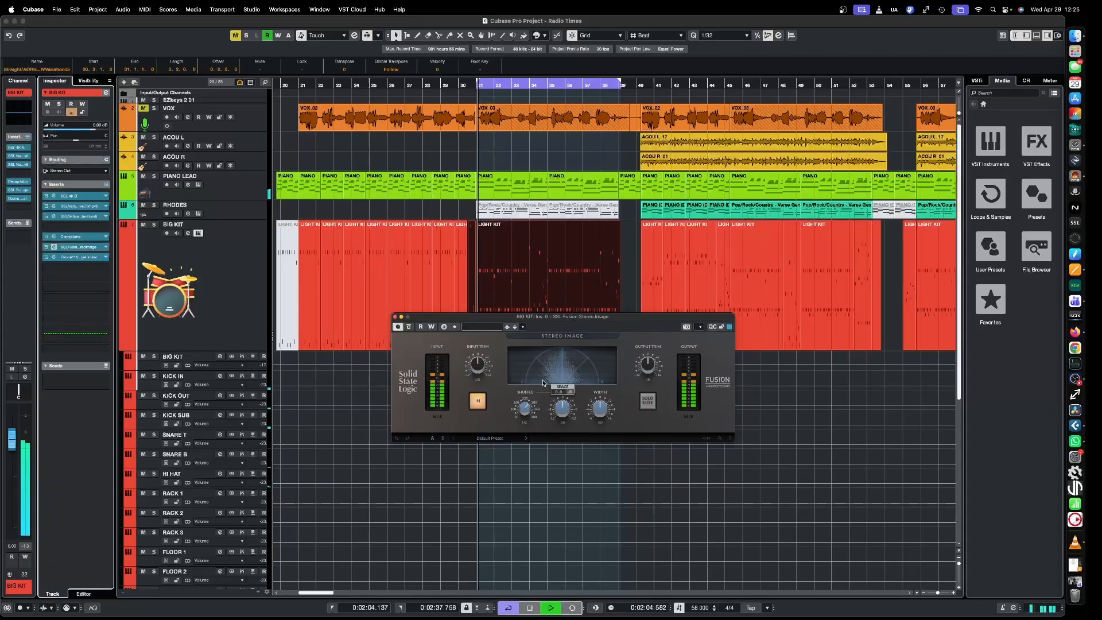
pyautogui.moveTo(563, 409)
pyautogui.mouseDown()
pyautogui.moveTo(596, 400)
pyautogui.moveTo(569, 408)
pyautogui.mouseUp()
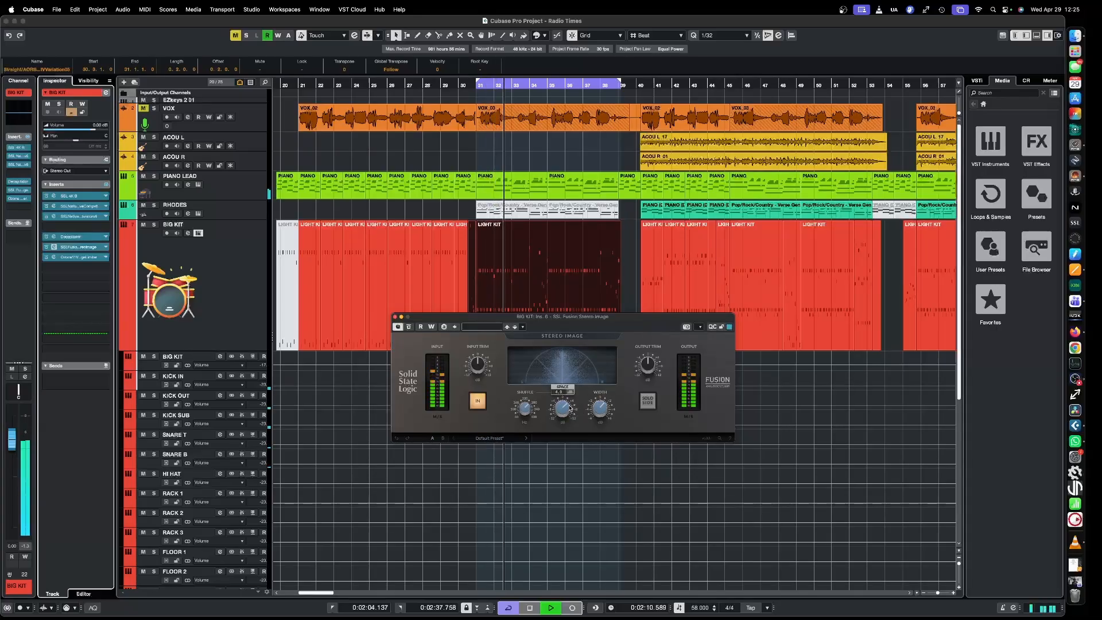
pyautogui.moveTo(594, 410)
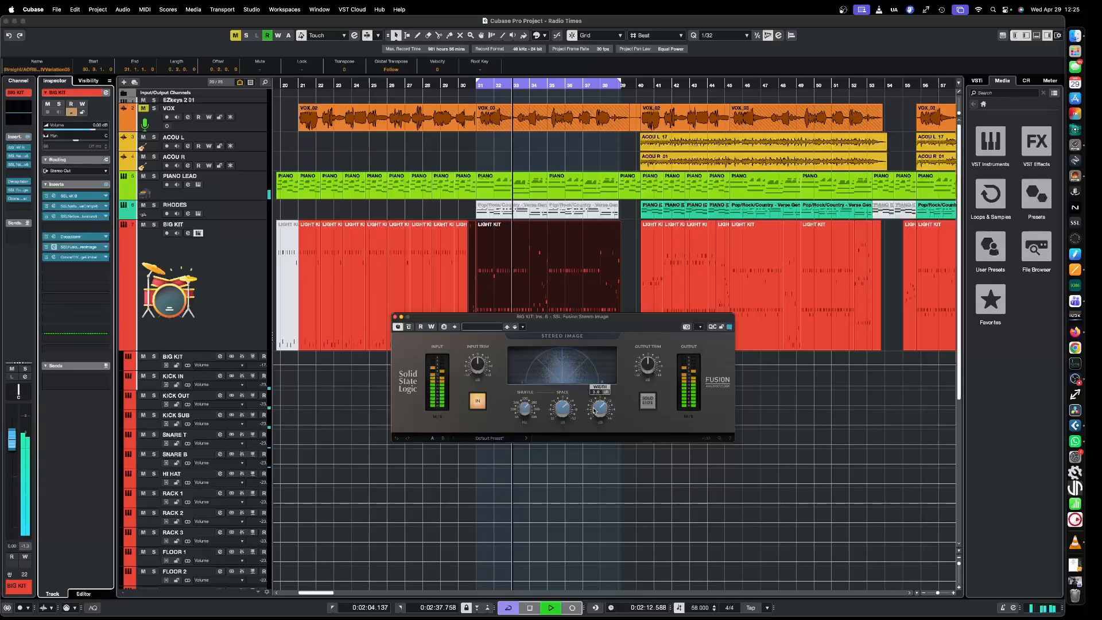
# Check the Stereo Image's in/out switch and move the track selection down to KICK SUB while the mix plays
pyautogui.press('Up')
pyautogui.press('Up')
pyautogui.click(474, 409)
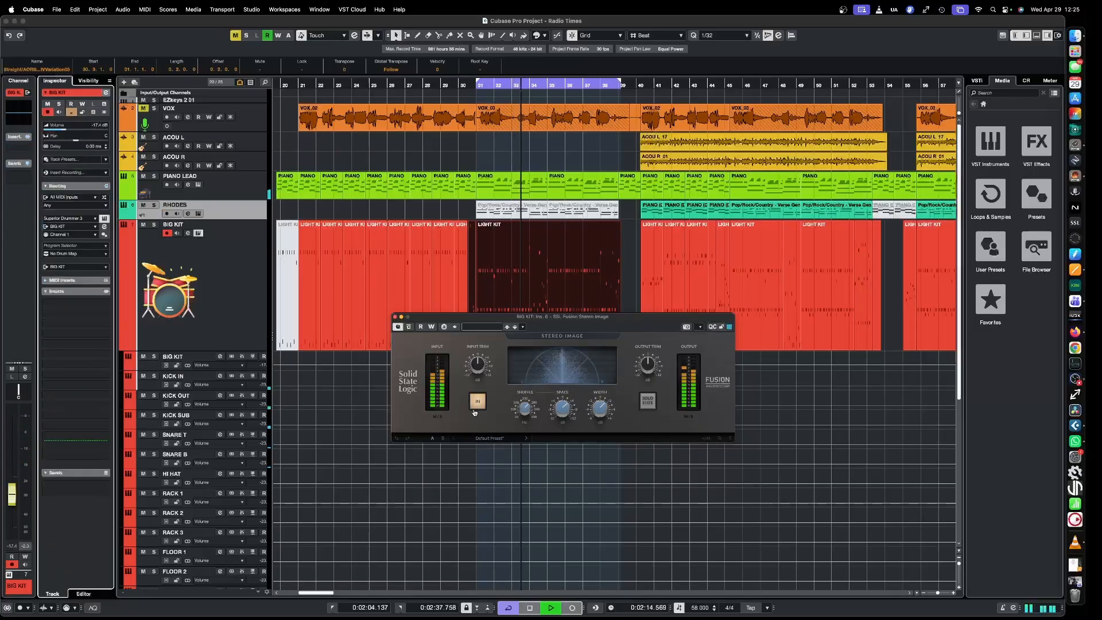
pyautogui.press('Down')
pyautogui.press('Down')
pyautogui.press('Down')
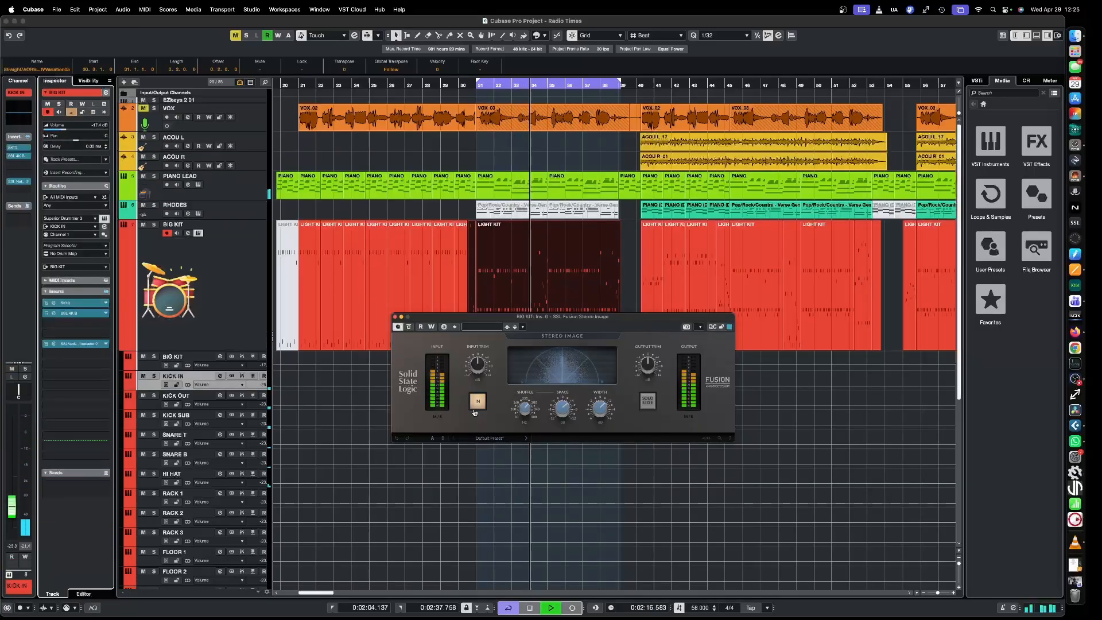
pyautogui.press('Down')
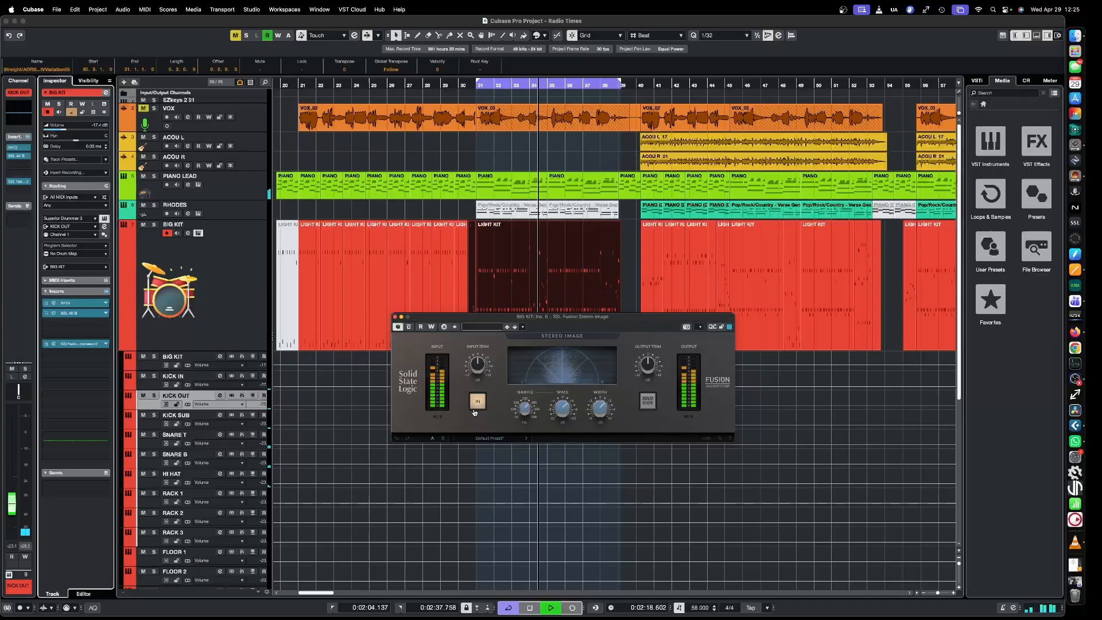
pyautogui.press('Down')
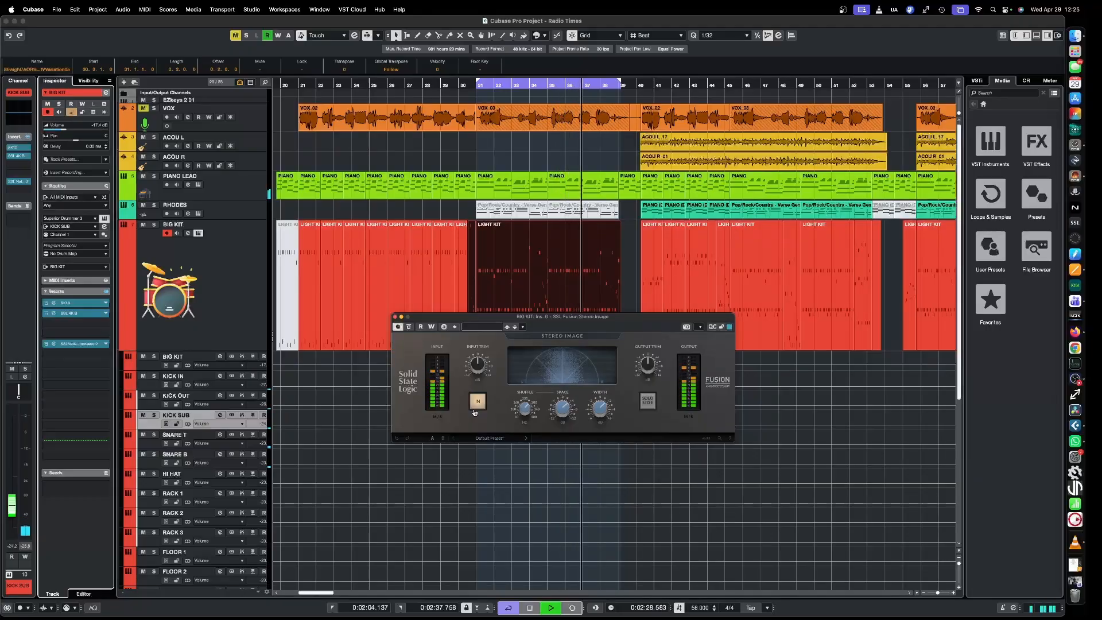
# Close the Stereo Image plug-in and replay the full mix from the start of the loop
pyautogui.click(396, 318)
pyautogui.press('space')
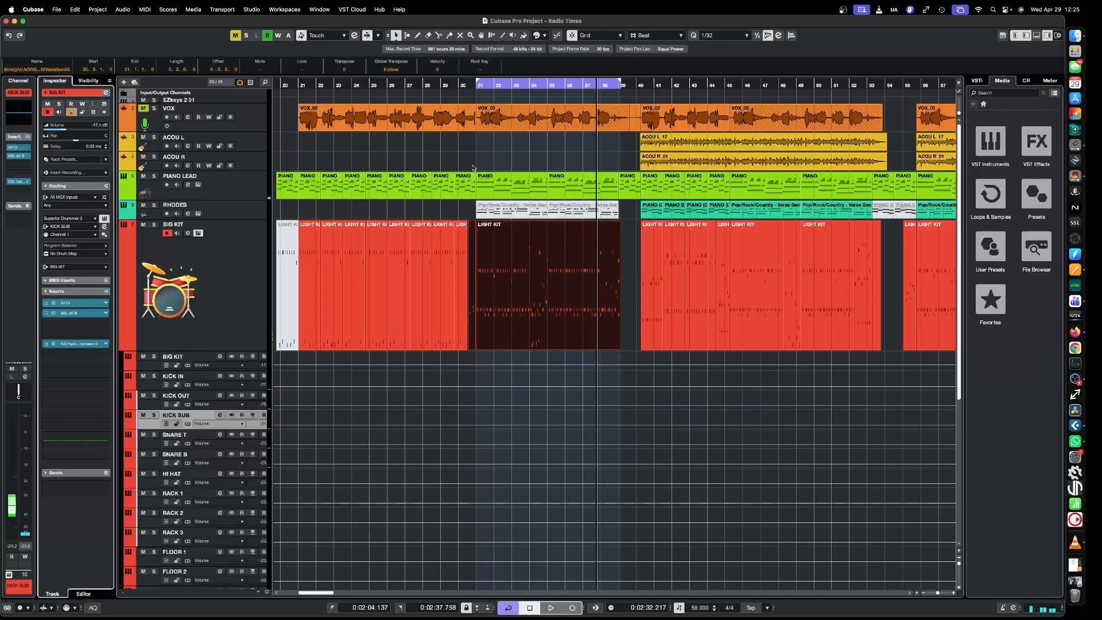
pyautogui.press('KP_1')
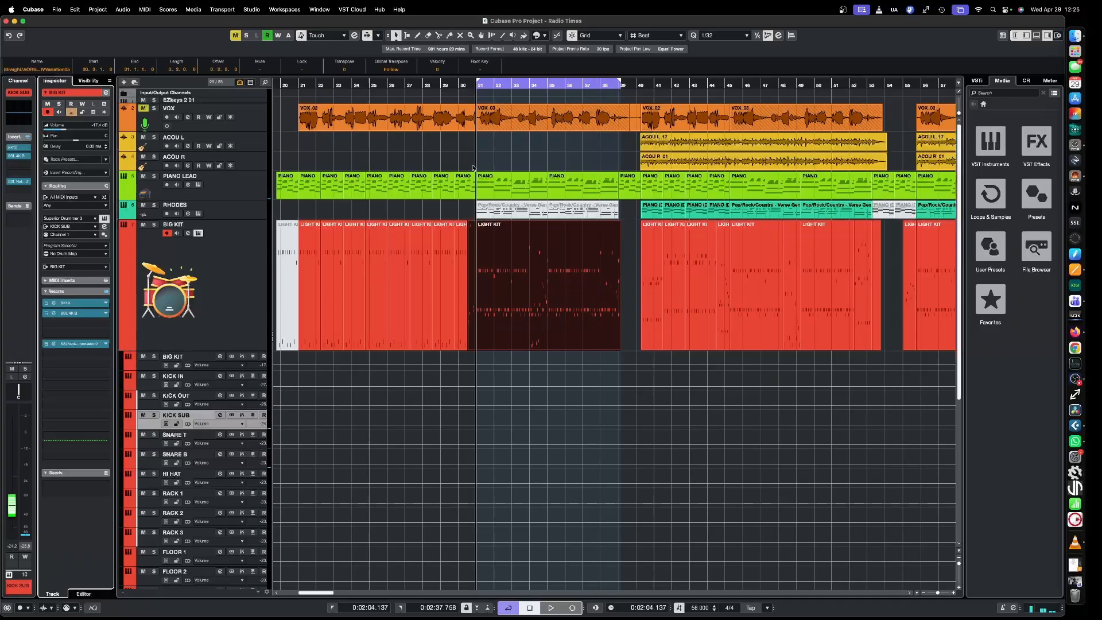
pyautogui.press('space')
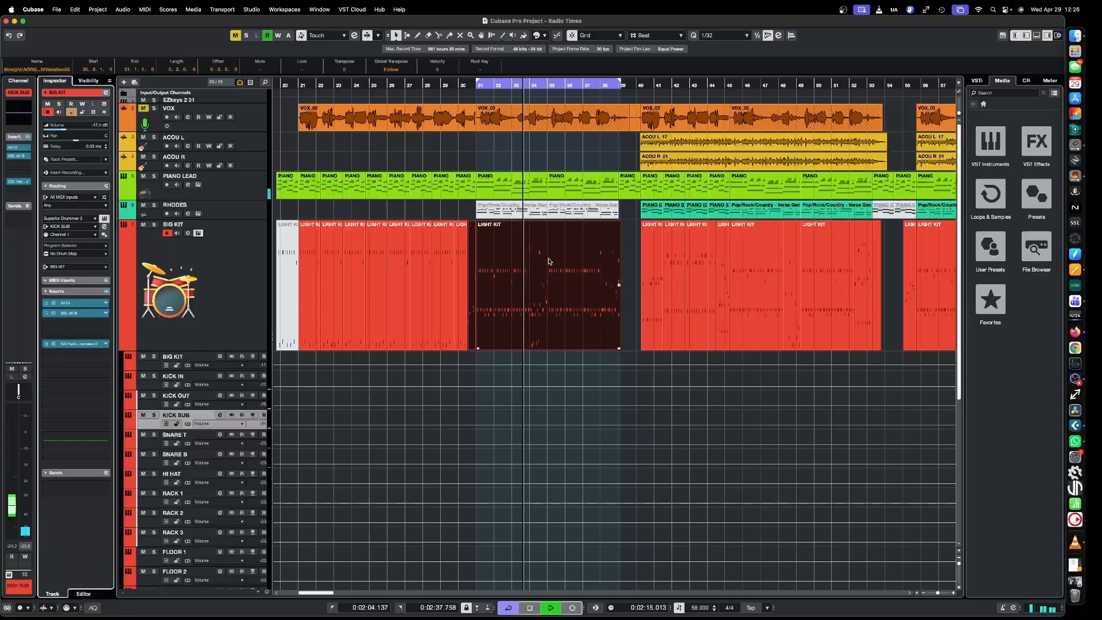
pyautogui.press('space')
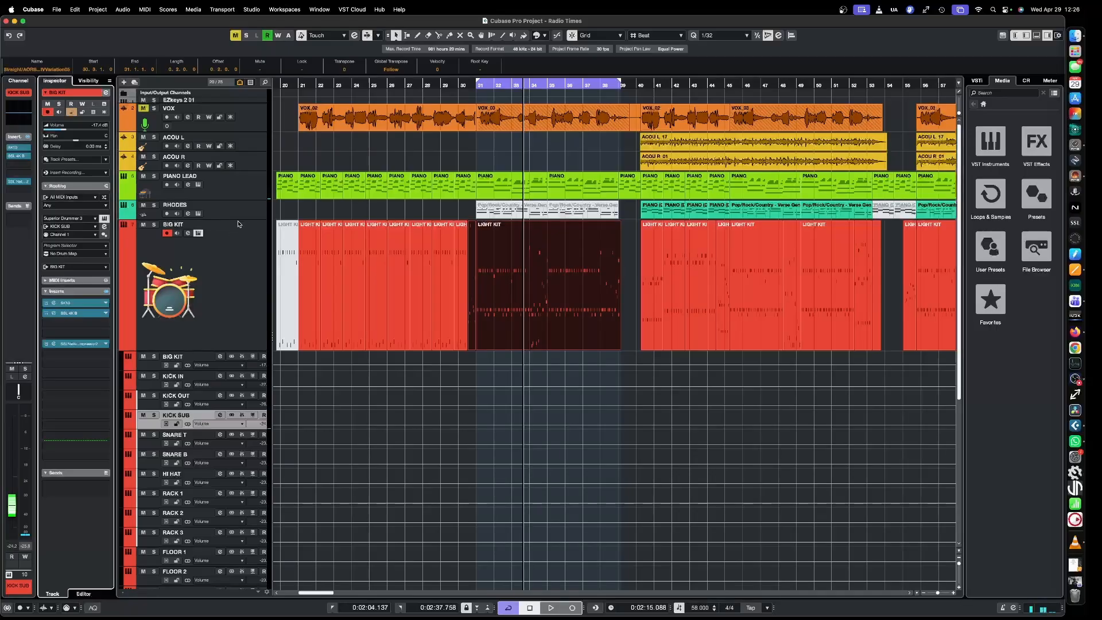
# Add a stereo effect track named BIG KIT ROOM with UADx Sound City Studios, created inside the FX channels folder and routed to Stereo Out
pyautogui.scroll(-5, 232, 225)
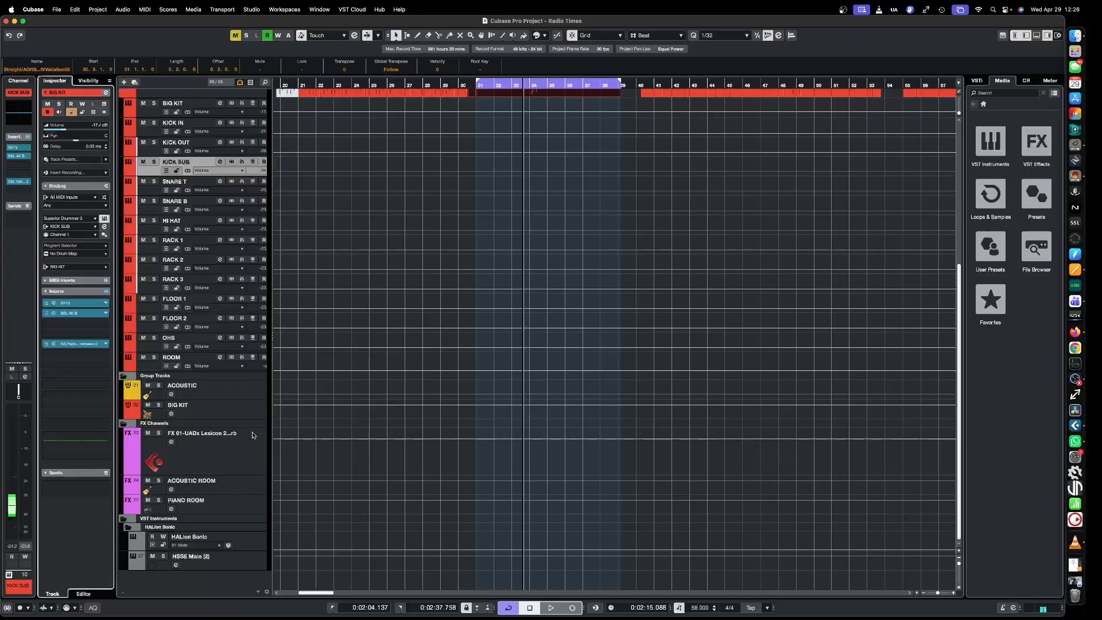
pyautogui.click(250, 453)
pyautogui.rightClick(250, 452)
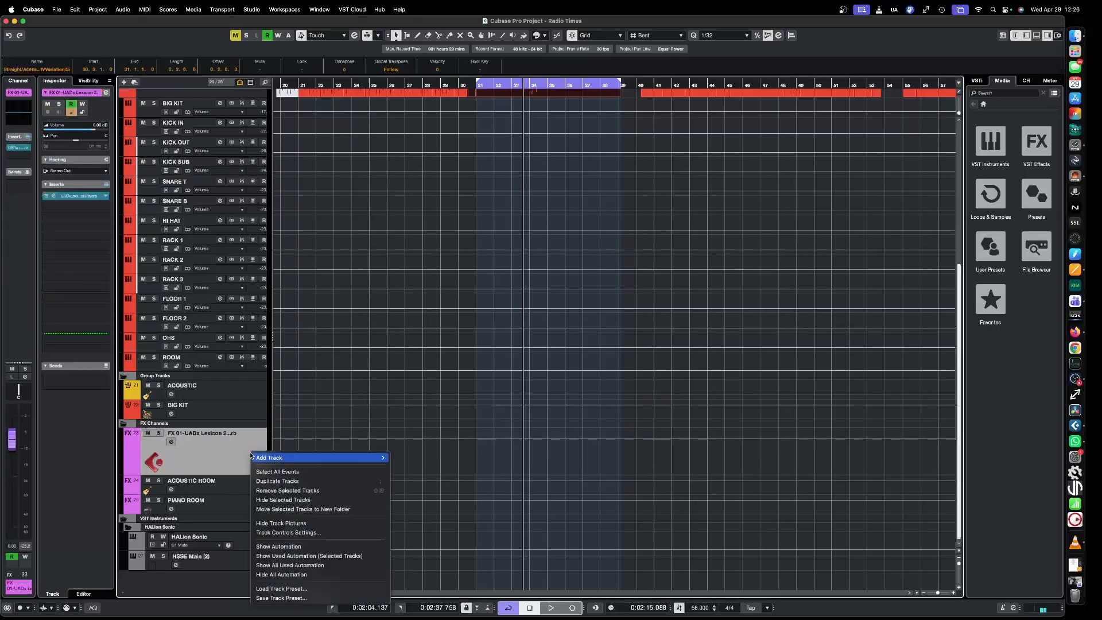
pyautogui.moveTo(251, 455)
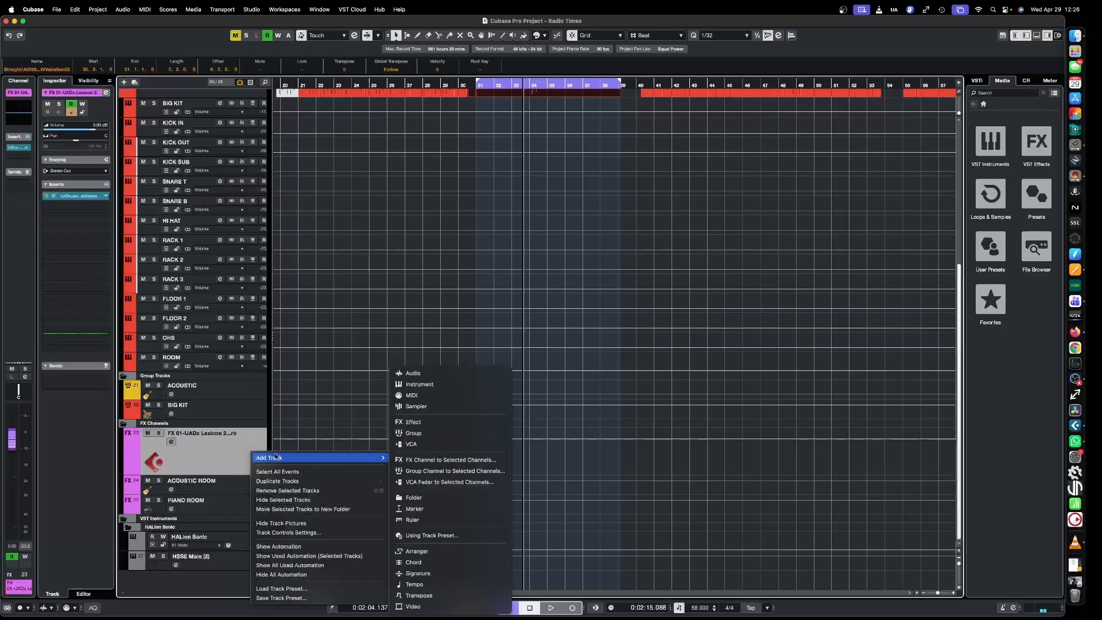
pyautogui.click(429, 422)
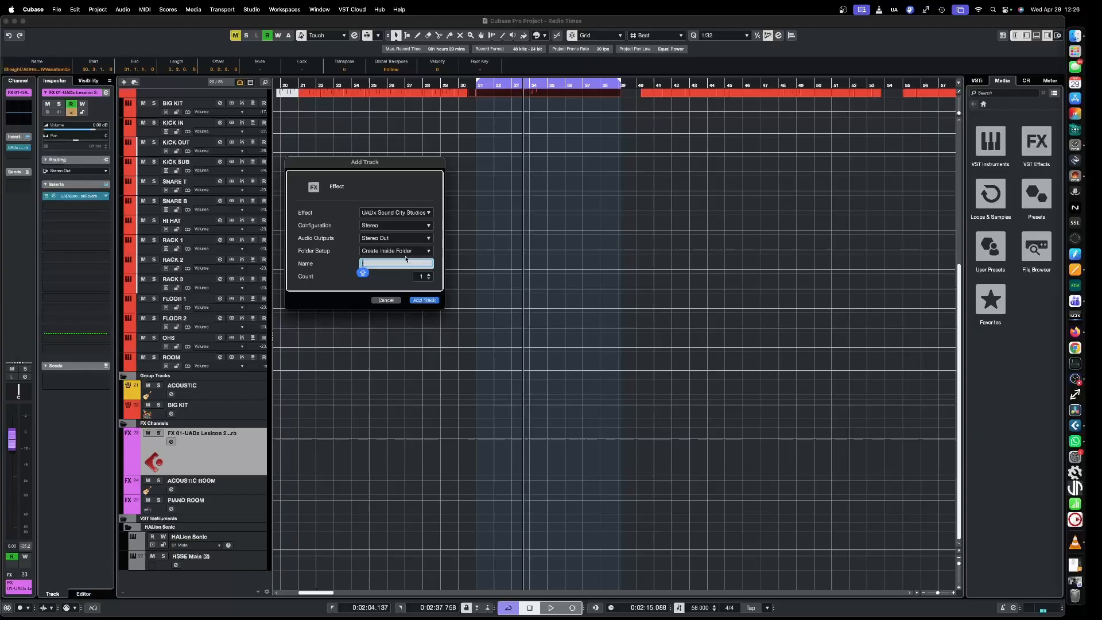
pyautogui.write('BIG KIT ROOM')
pyautogui.press('Return')
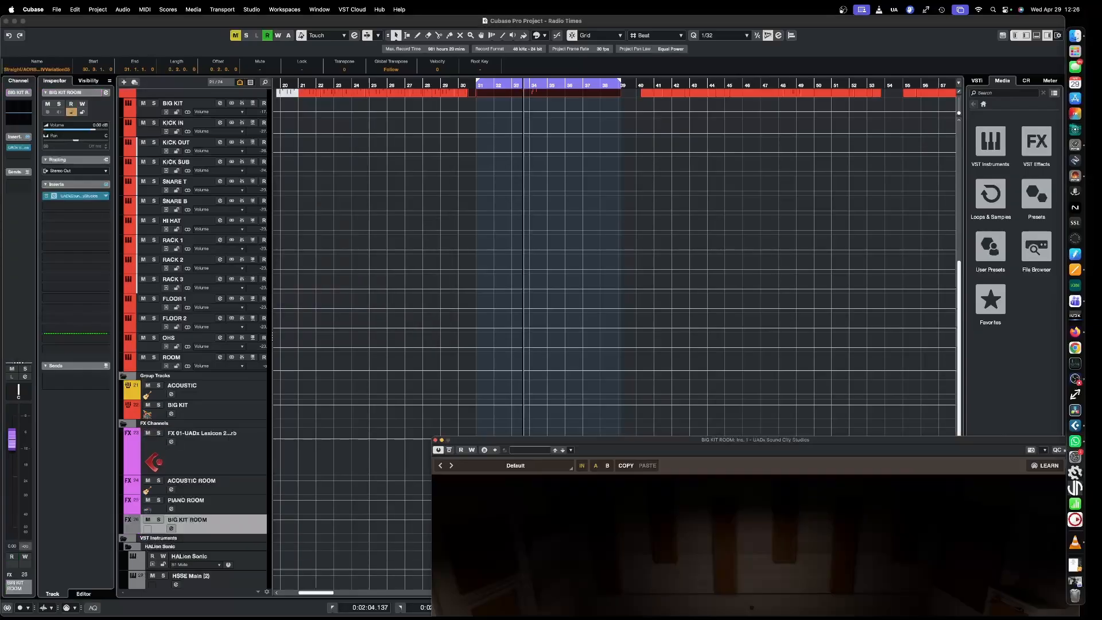
pyautogui.scroll(5, 235, 226)
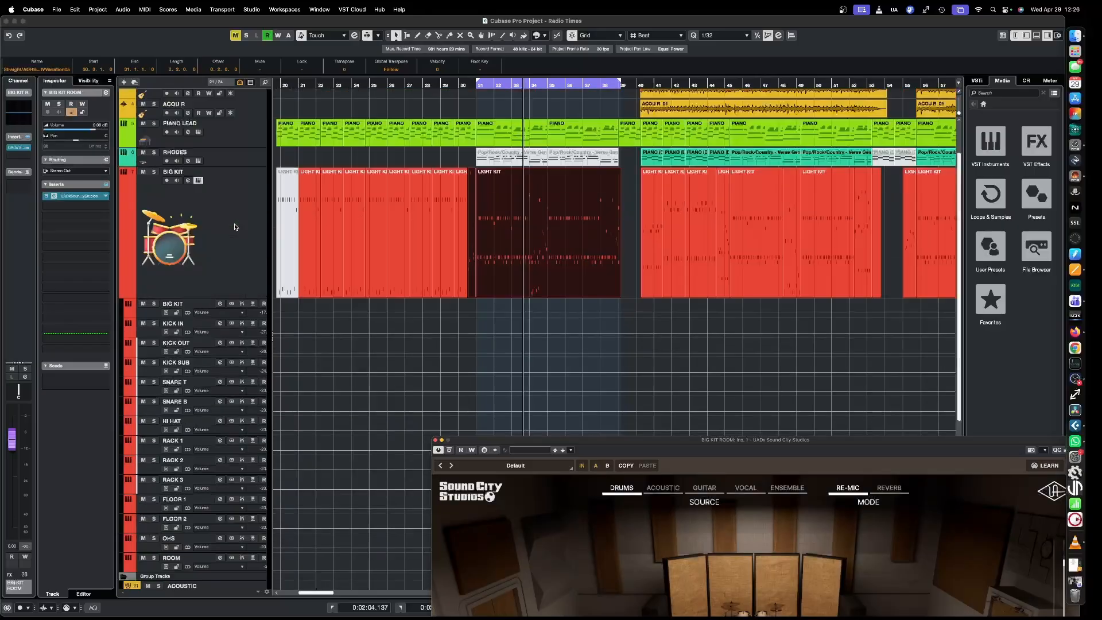
pyautogui.scroll(-6, 227, 243)
pyautogui.scroll(6, 228, 244)
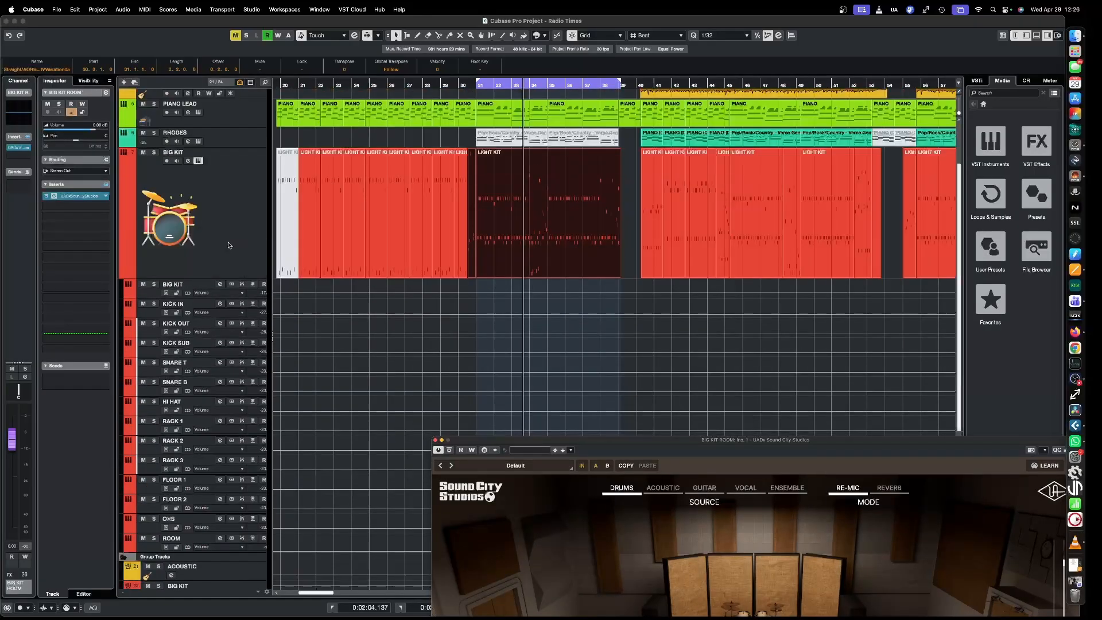
pyautogui.scroll(-6, 230, 253)
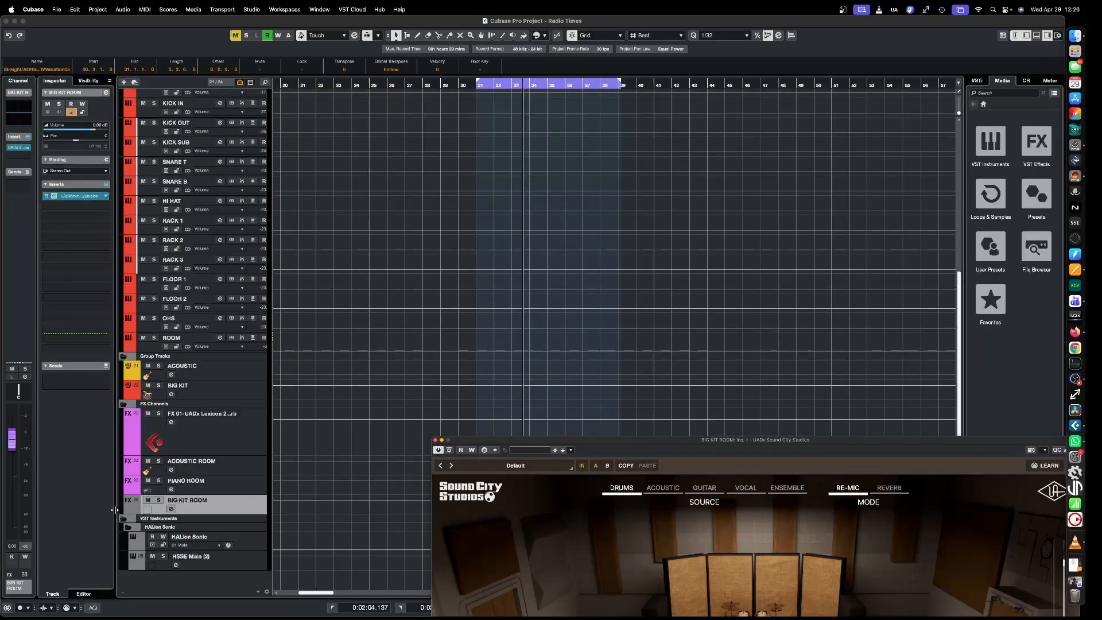
# Colour the BIG KIT ROOM effect track pink and give it a drum kit picture
pyautogui.scroll(-10, 136, 508)
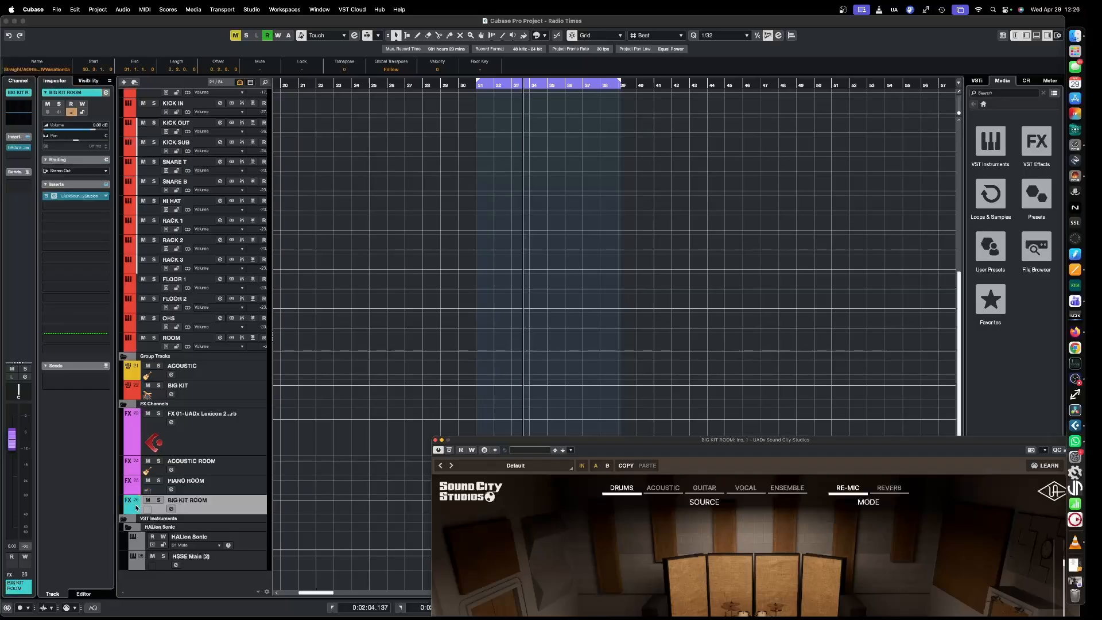
pyautogui.scroll(1, 136, 508)
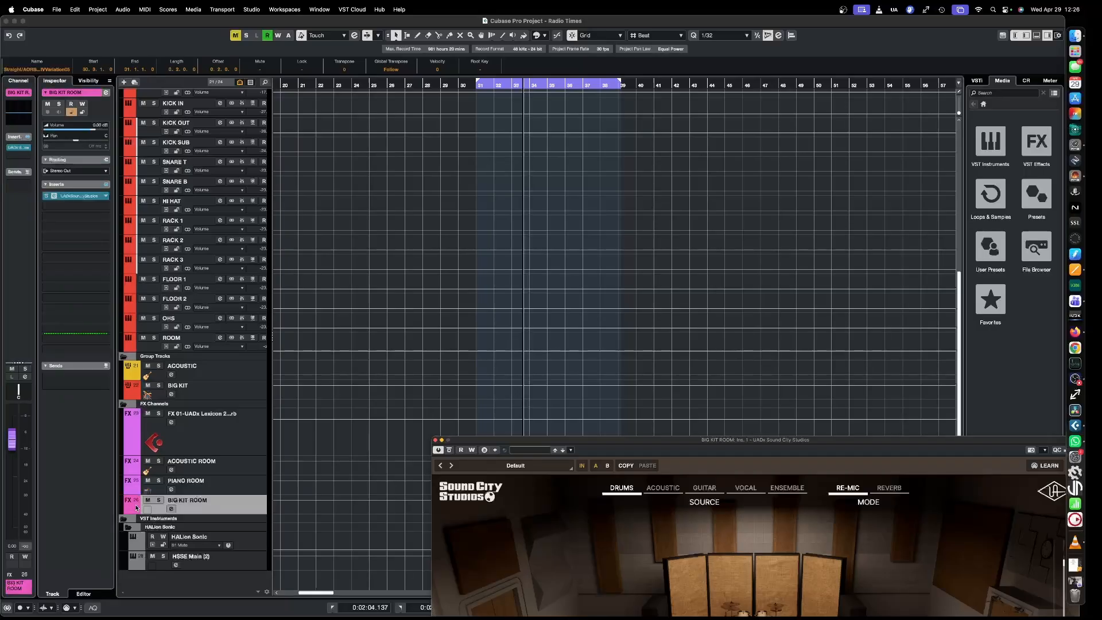
pyautogui.doubleClick(149, 508)
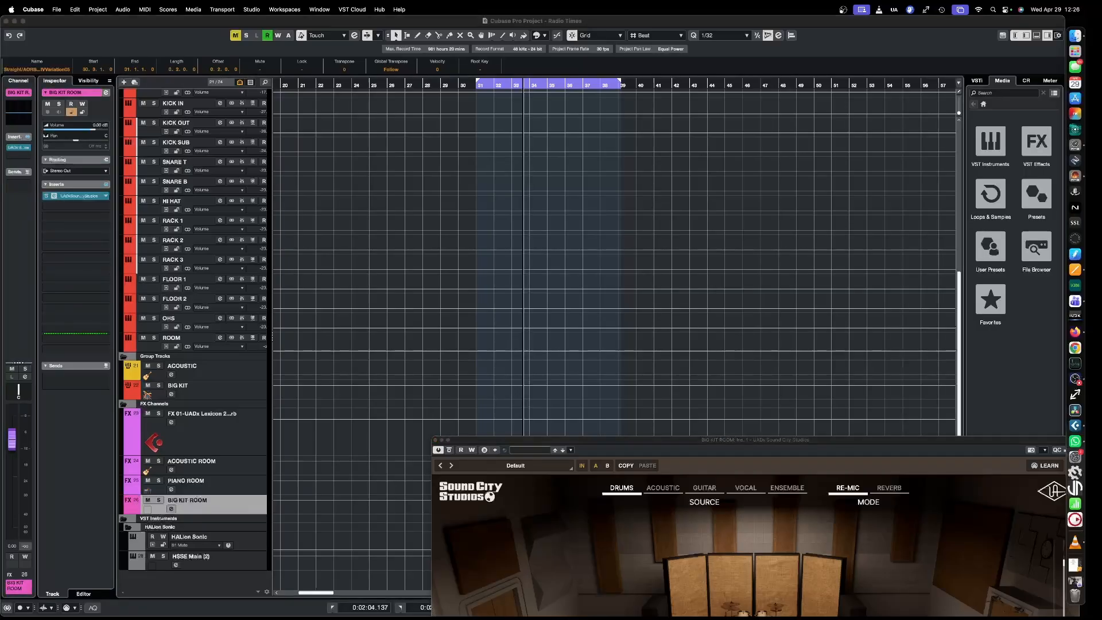
pyautogui.press('Return')
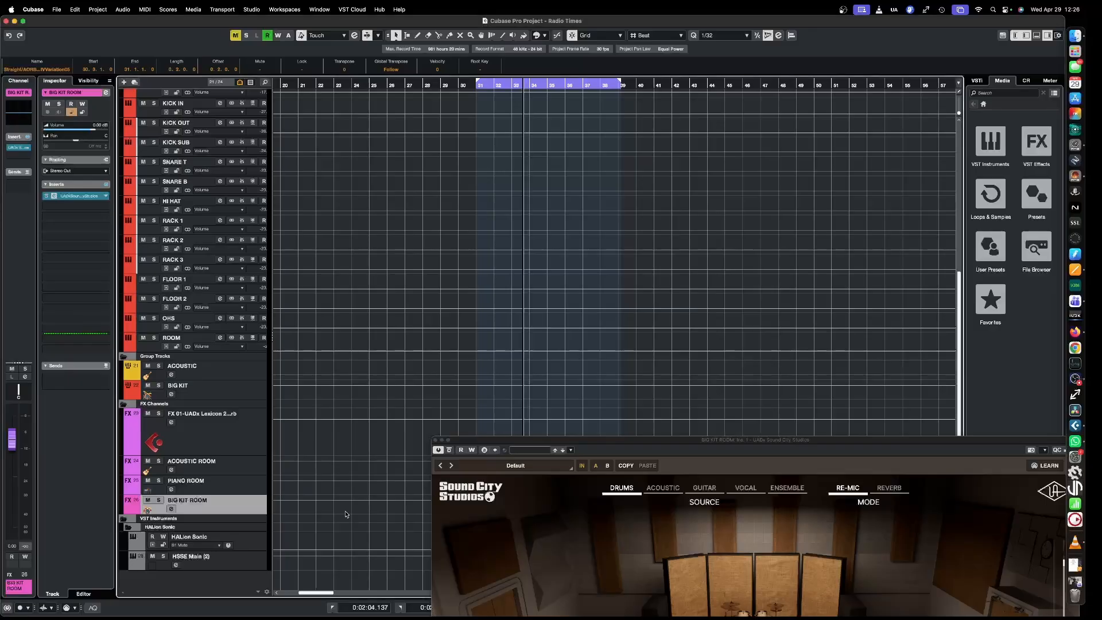
# Assign BIG KIT ROOM as the first send destination on the BIG KIT group while the loop plays
pyautogui.click(244, 390)
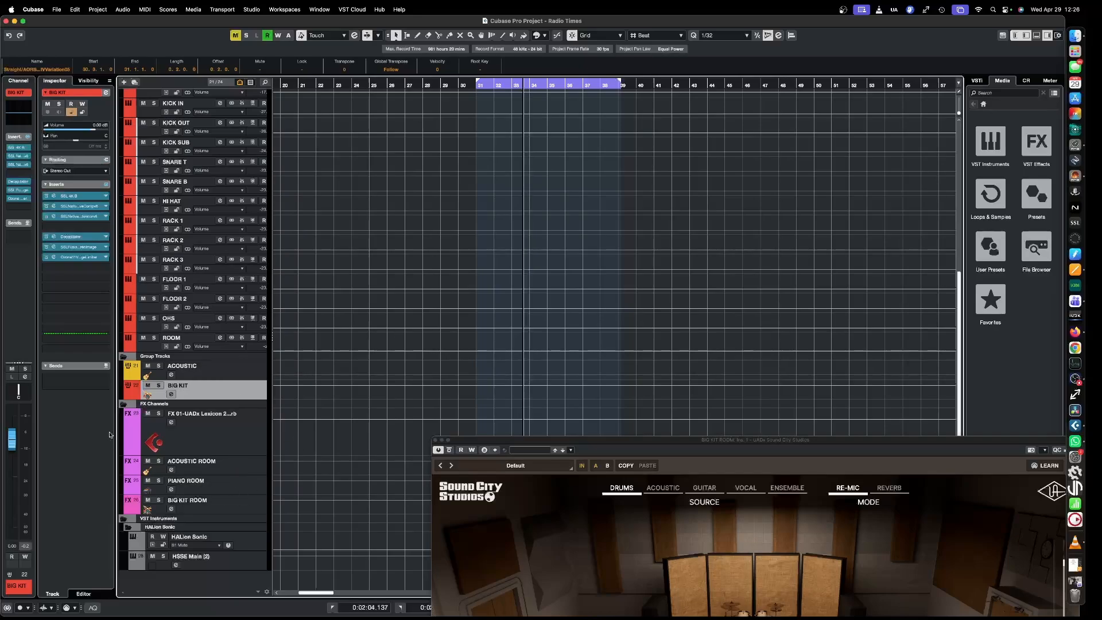
pyautogui.click(103, 380)
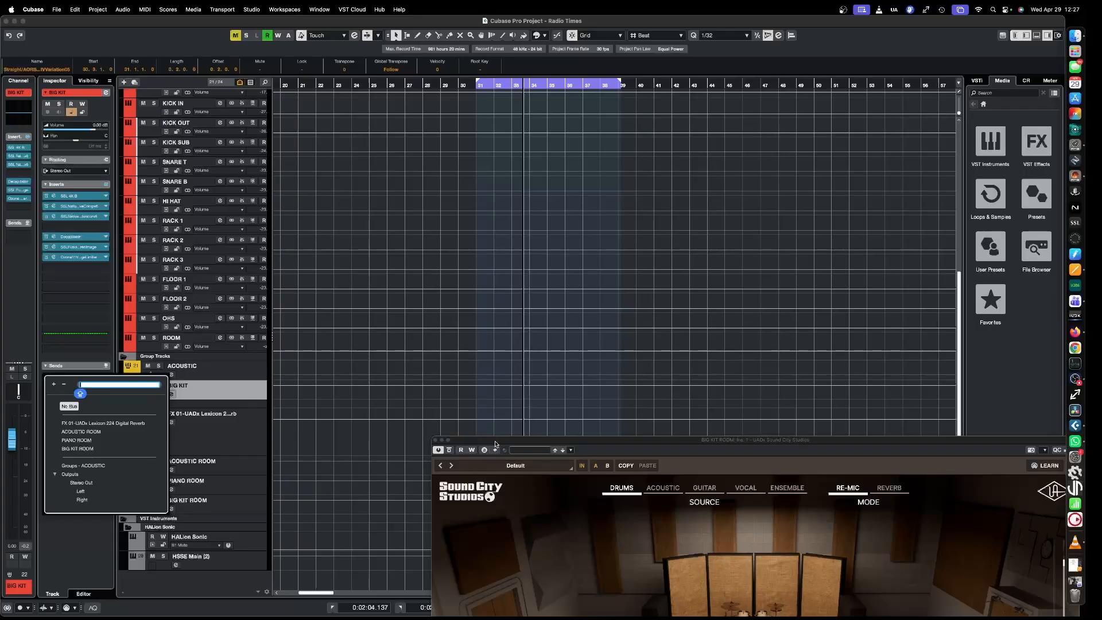
pyautogui.moveTo(496, 438); pyautogui.dragTo(384, 151)
pyautogui.press('space')
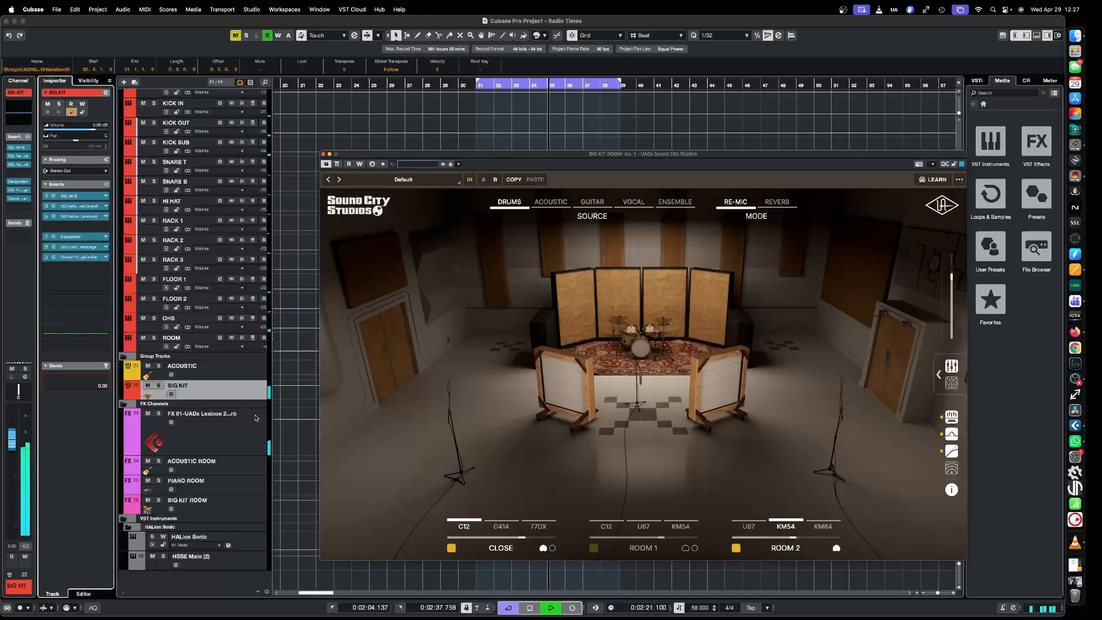
pyautogui.click(102, 383)
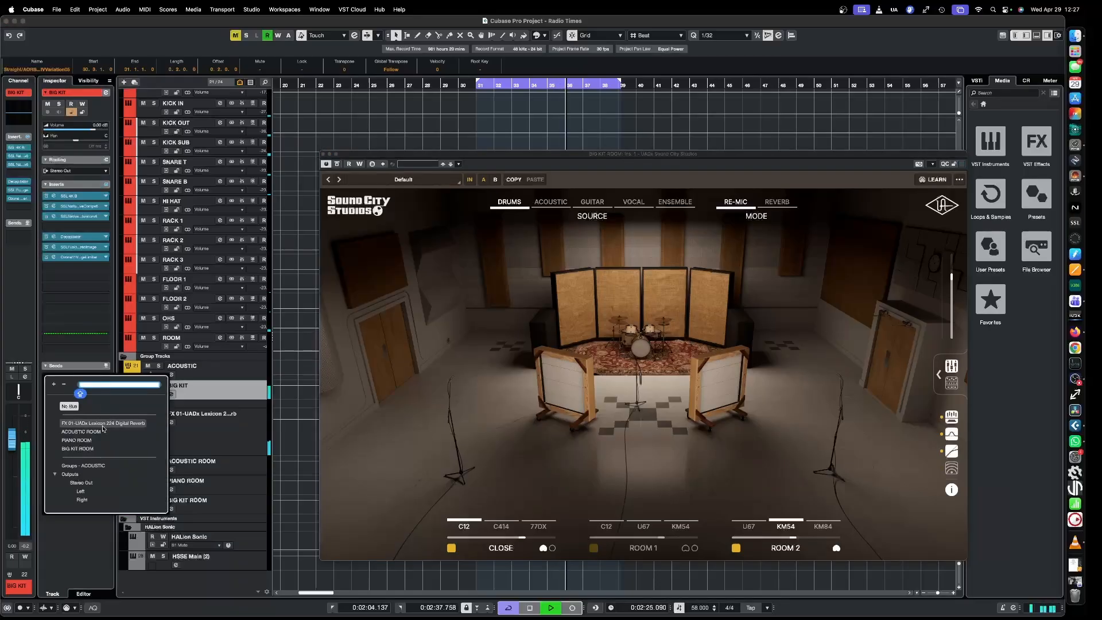
pyautogui.click(98, 448)
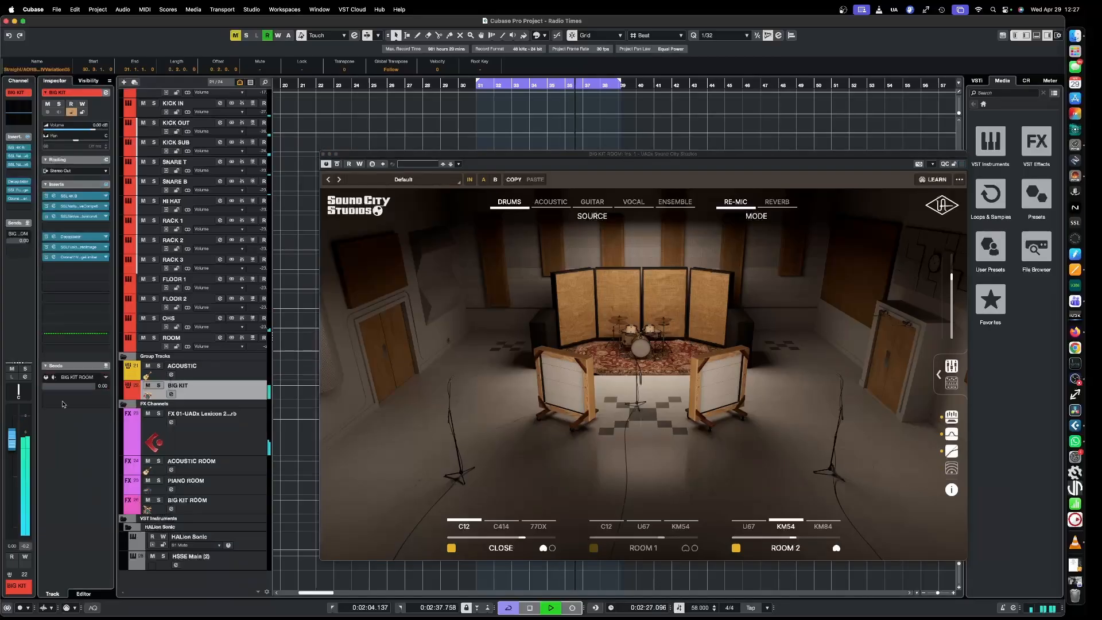
# Activate the BIG KIT ROOM send on the BIG KIT group and audition it in the loop
pyautogui.press('space')
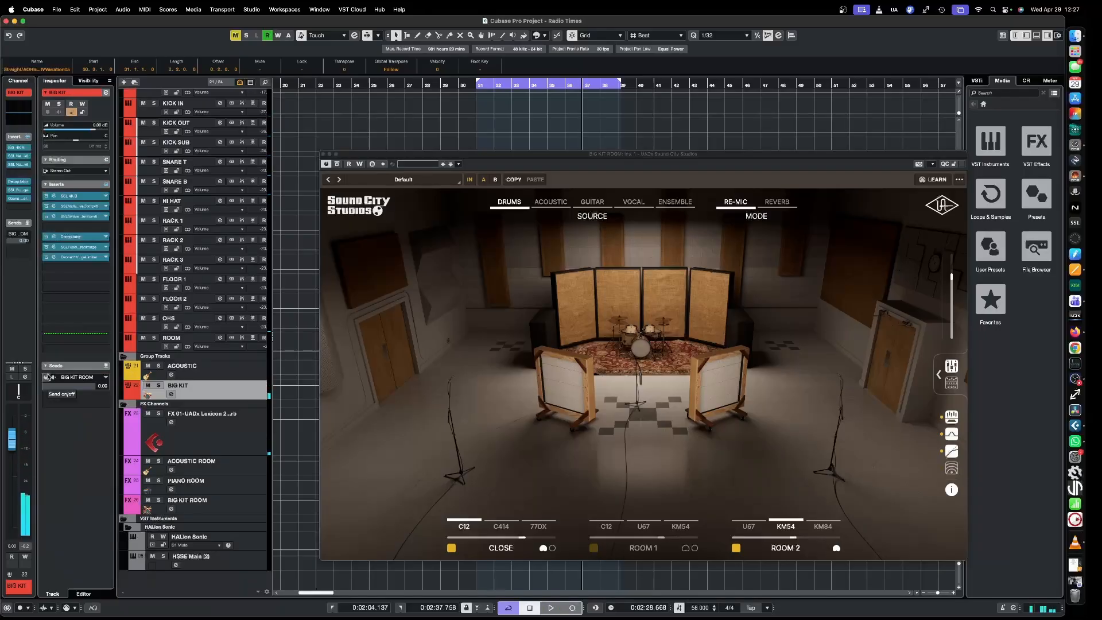
pyautogui.press('space')
pyautogui.click(49, 377)
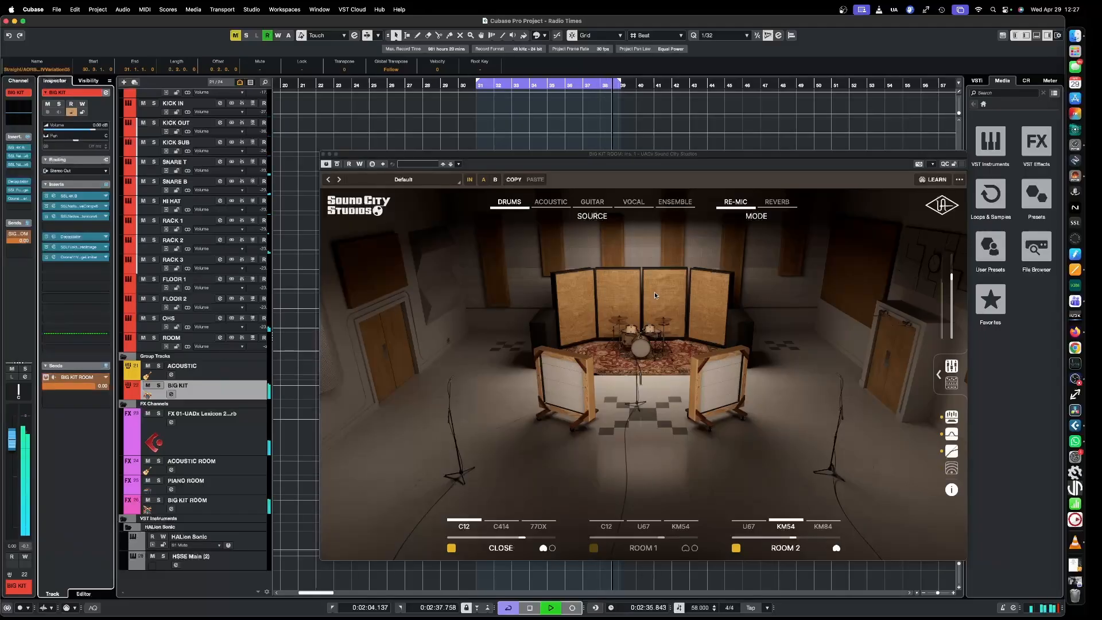
pyautogui.press('space')
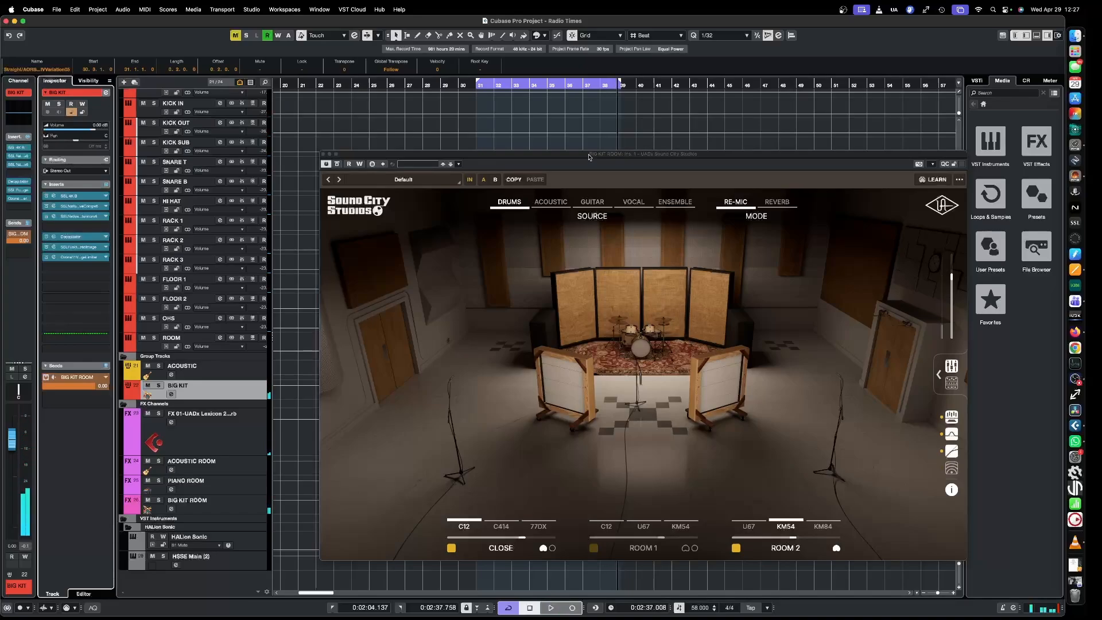
# Switch Sound City Studios to Reverb mode, show its mic mixer and unmute Room 1
pyautogui.moveTo(590, 156); pyautogui.dragTo(500, 160)
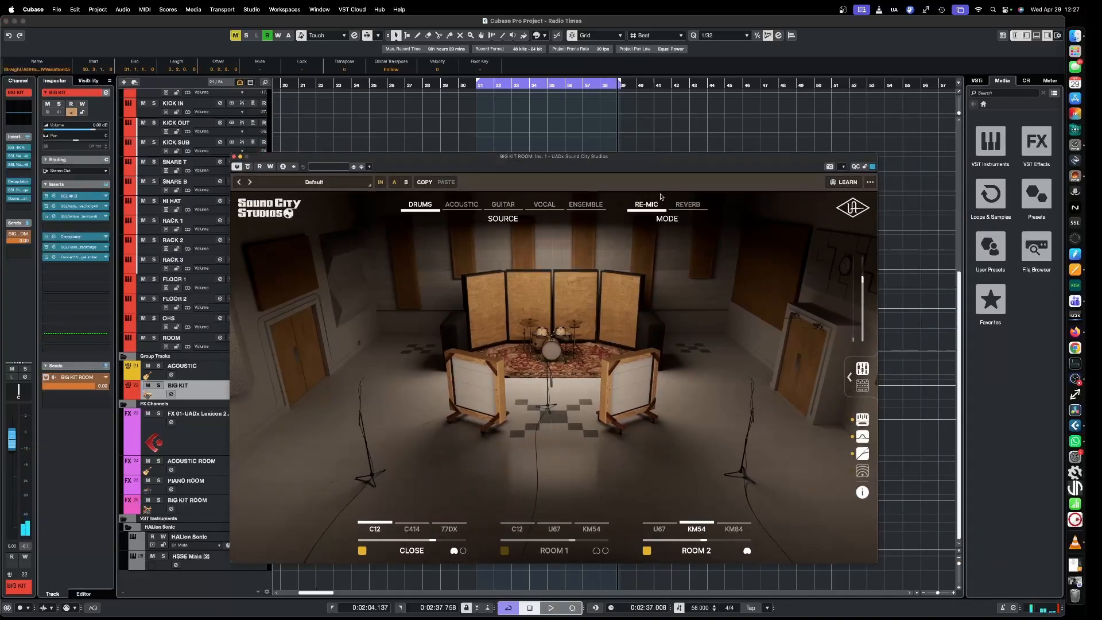
pyautogui.moveTo(673, 203)
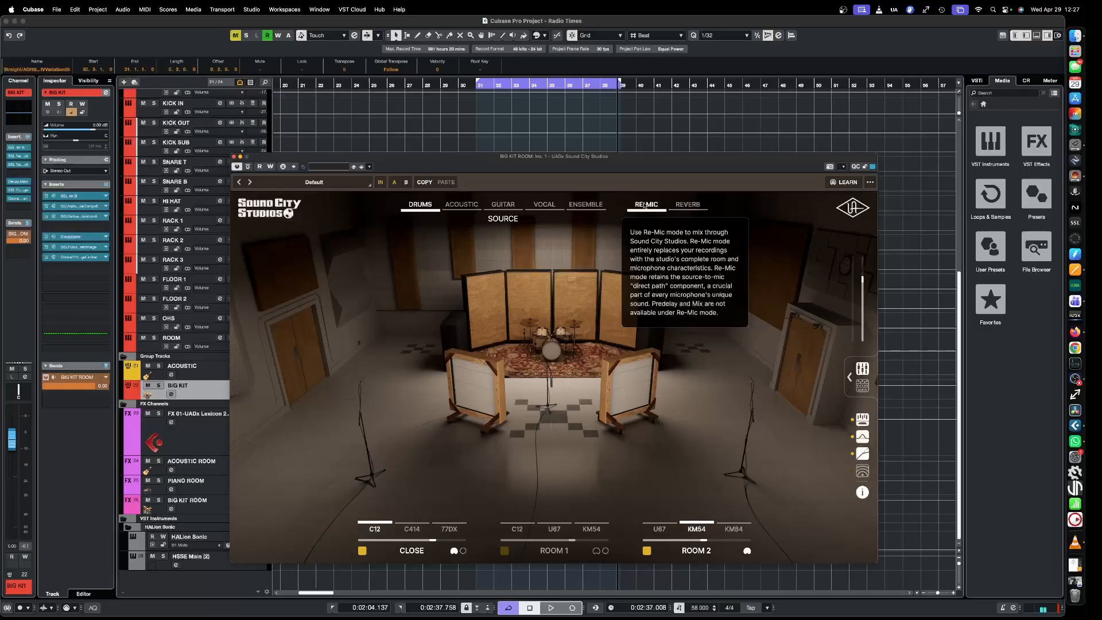
pyautogui.click(685, 206)
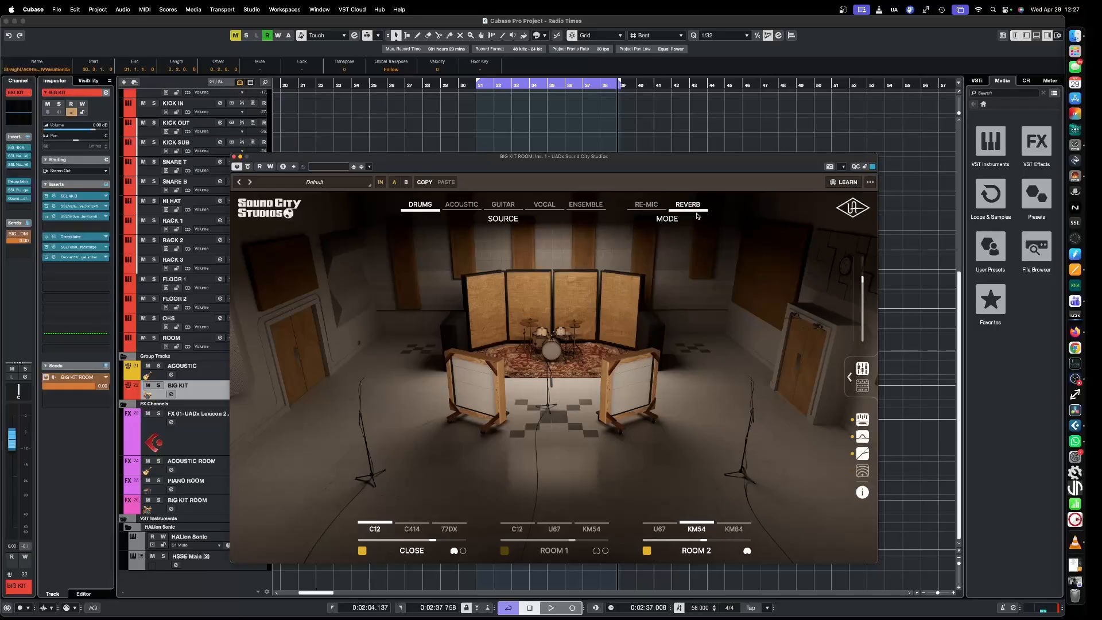
pyautogui.click(862, 369)
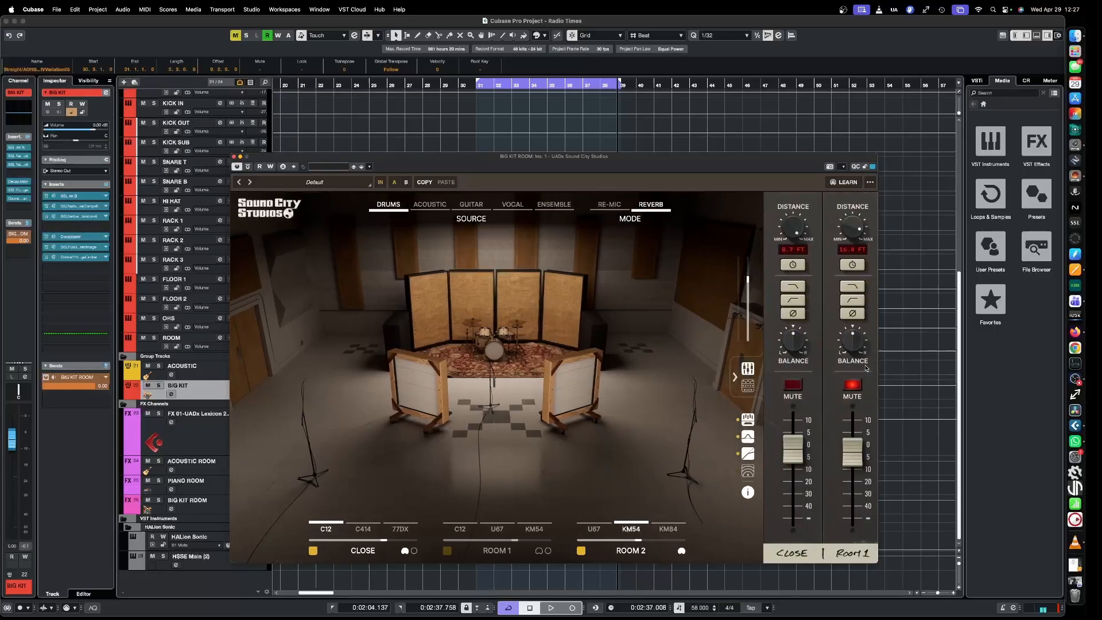
pyautogui.click(730, 384)
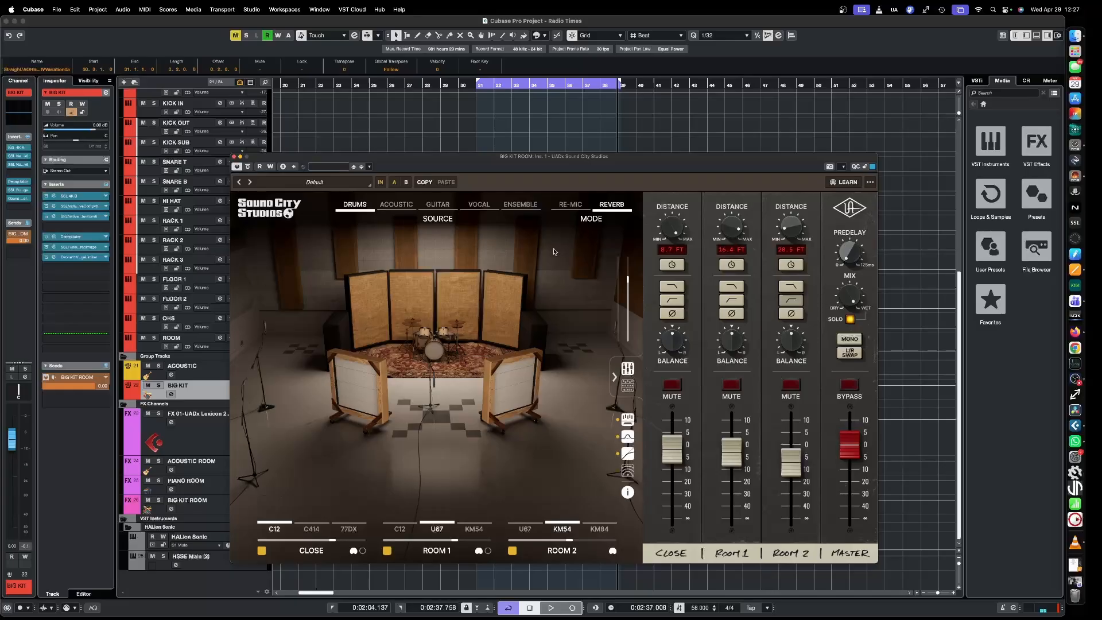
# Turn off the wet Solo and toggle the low-cut filters on the Close, Room 1 and Room 2 mics
pyautogui.click(850, 319)
pyautogui.click(670, 300)
pyautogui.click(727, 301)
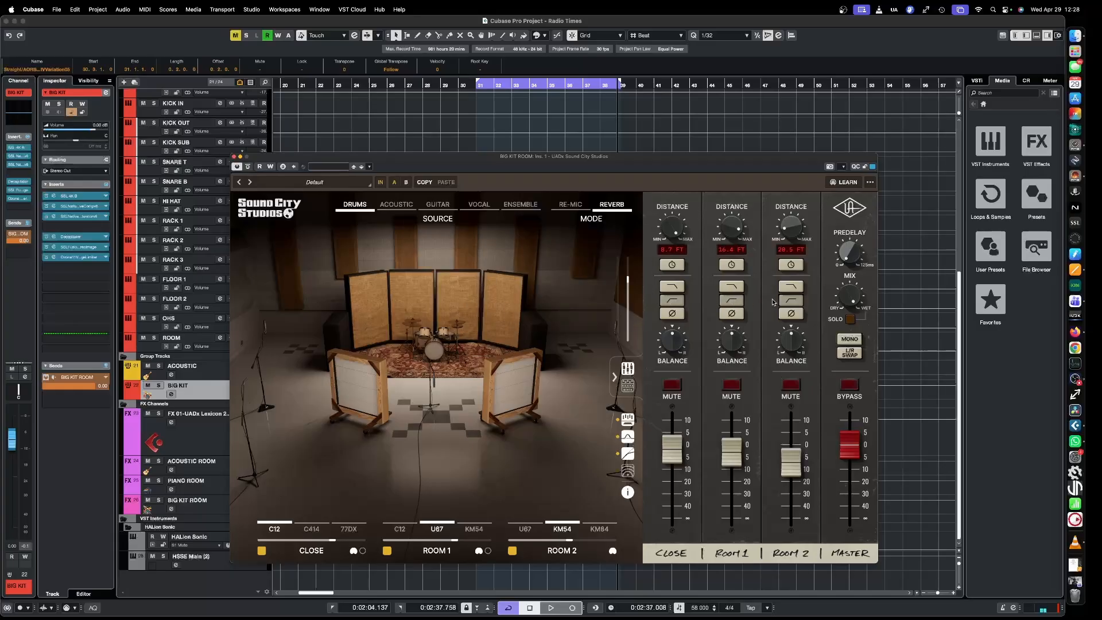
pyautogui.click(792, 302)
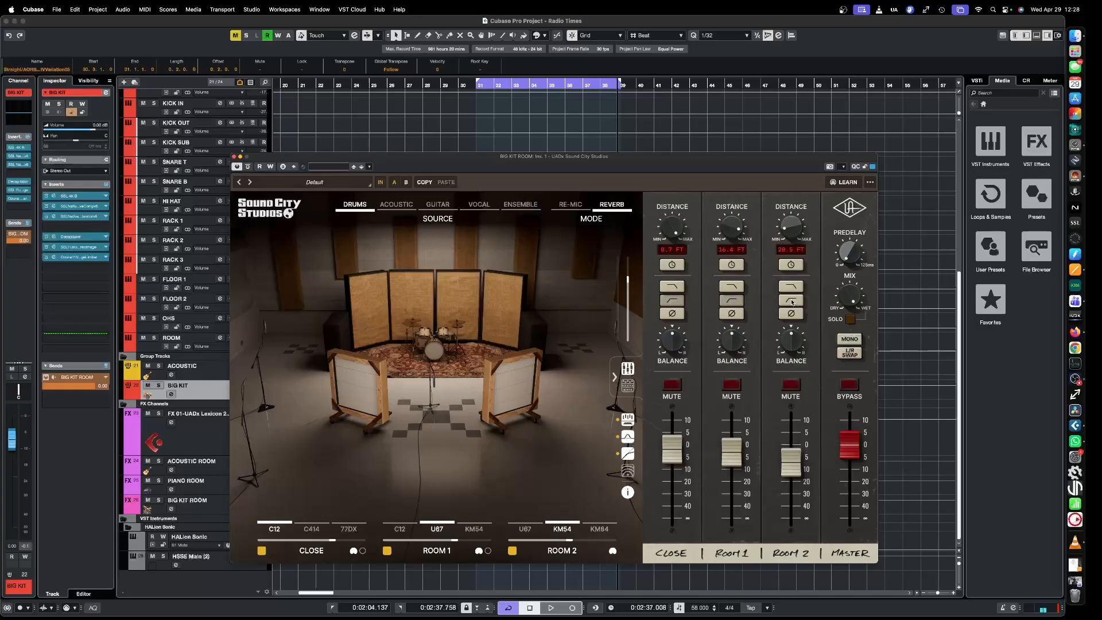
# Time-align the Close, Room 1 and Room 2 mics
pyautogui.click(678, 265)
pyautogui.click(744, 266)
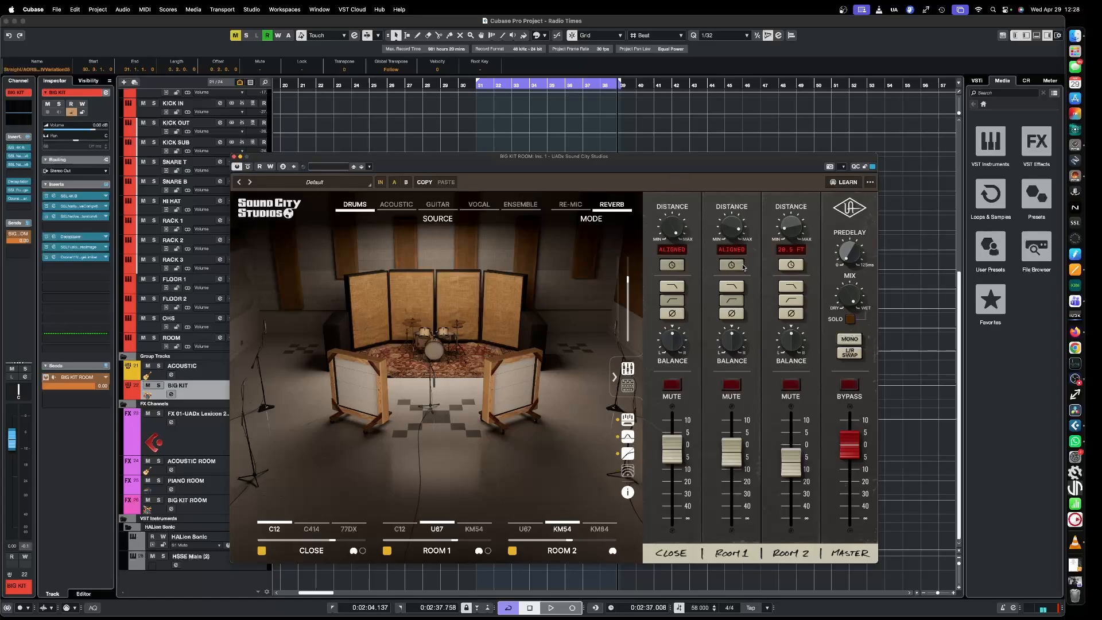
pyautogui.click(792, 265)
# Audition the drum room in the loop and lower the BIG KIT group's volume to about -6 dB
pyautogui.press('space')
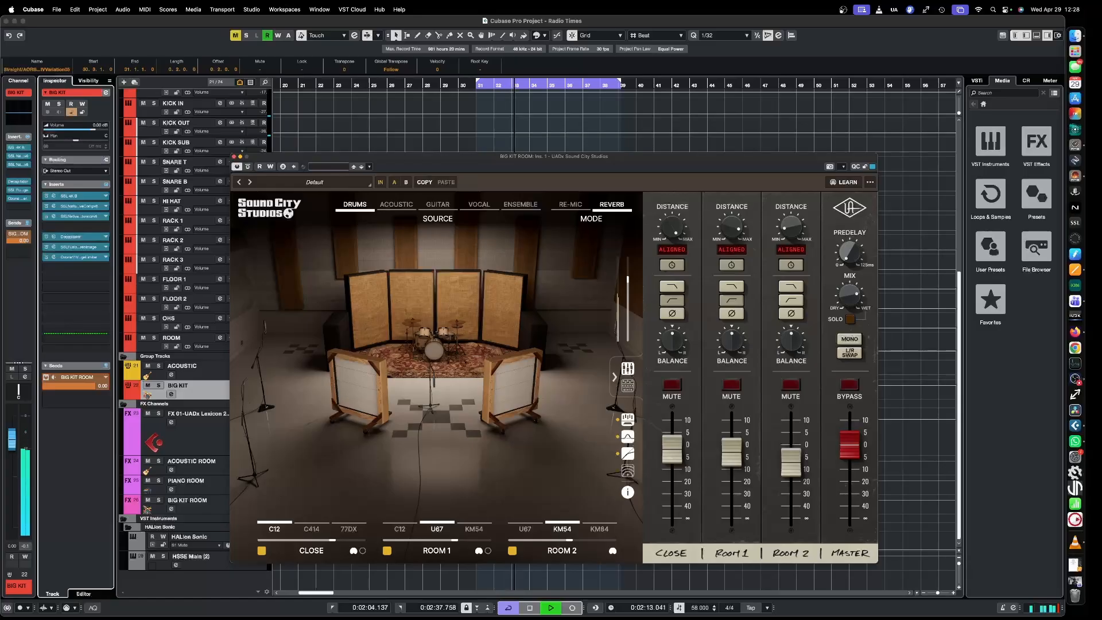
pyautogui.press('space')
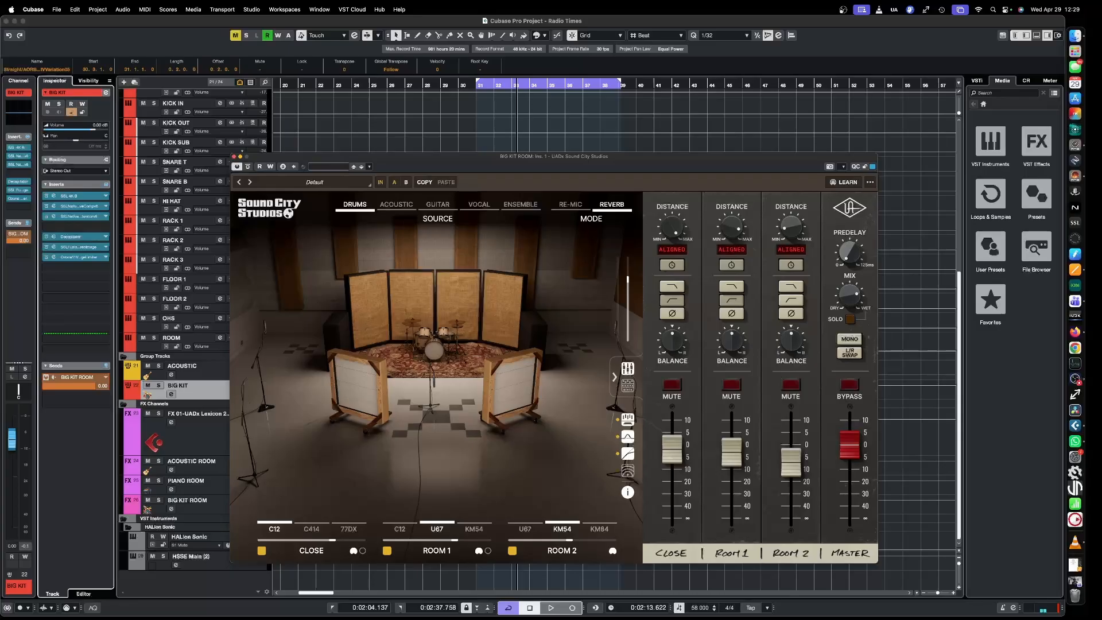
pyautogui.moveTo(11, 439); pyautogui.dragTo(12, 464)
pyautogui.press('space')
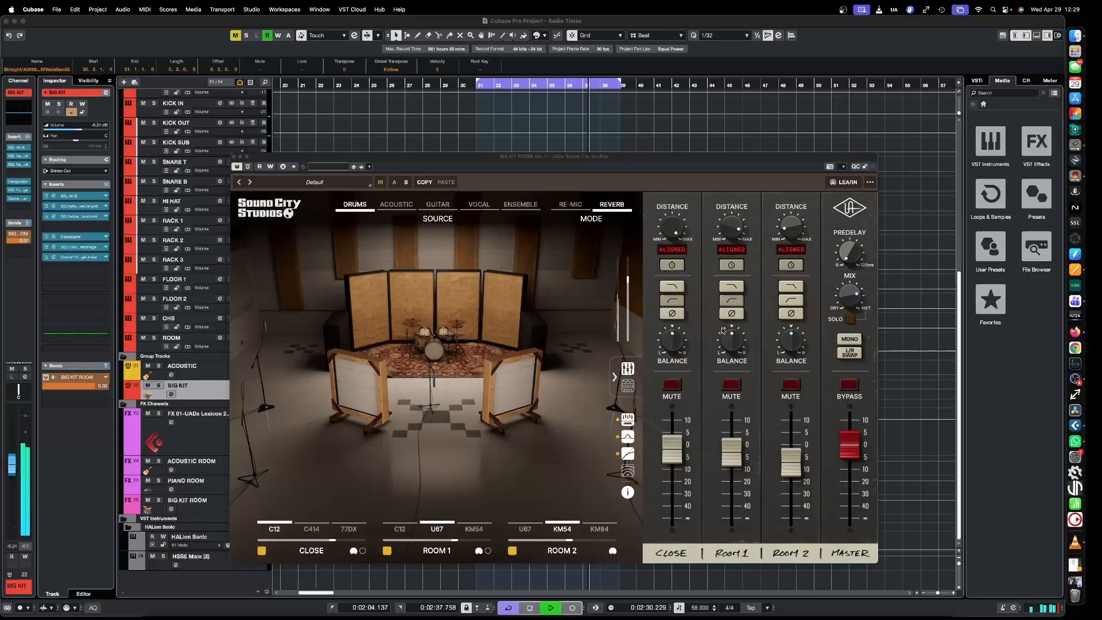
pyautogui.press('space')
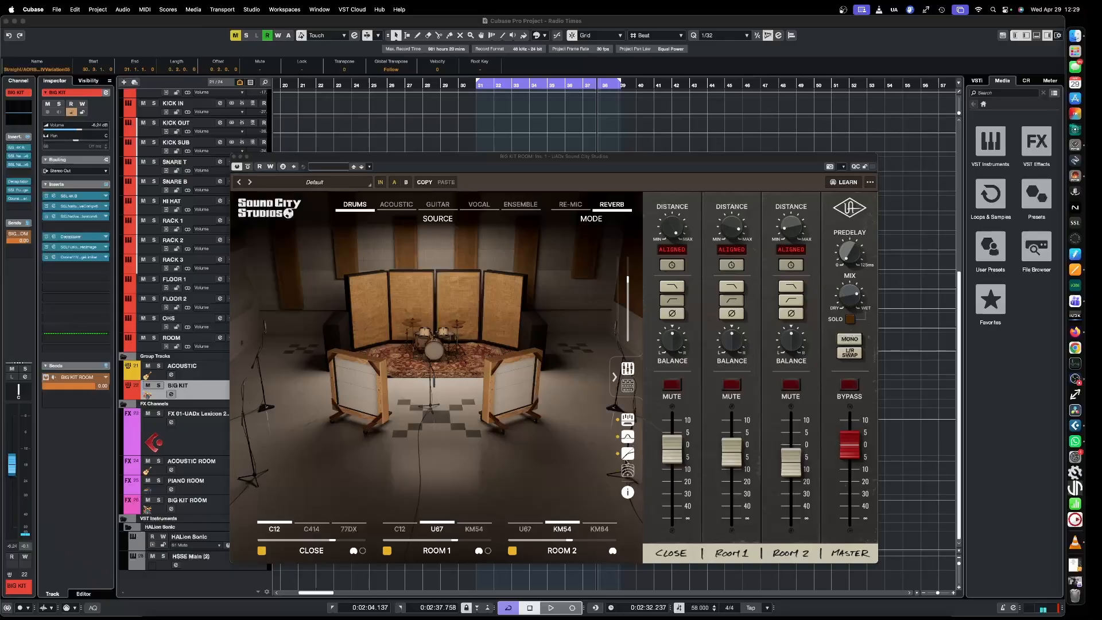
# Show the Sound City Studios master effects and audition the loop with the equalizer and dynamics sections engaged
pyautogui.click(629, 390)
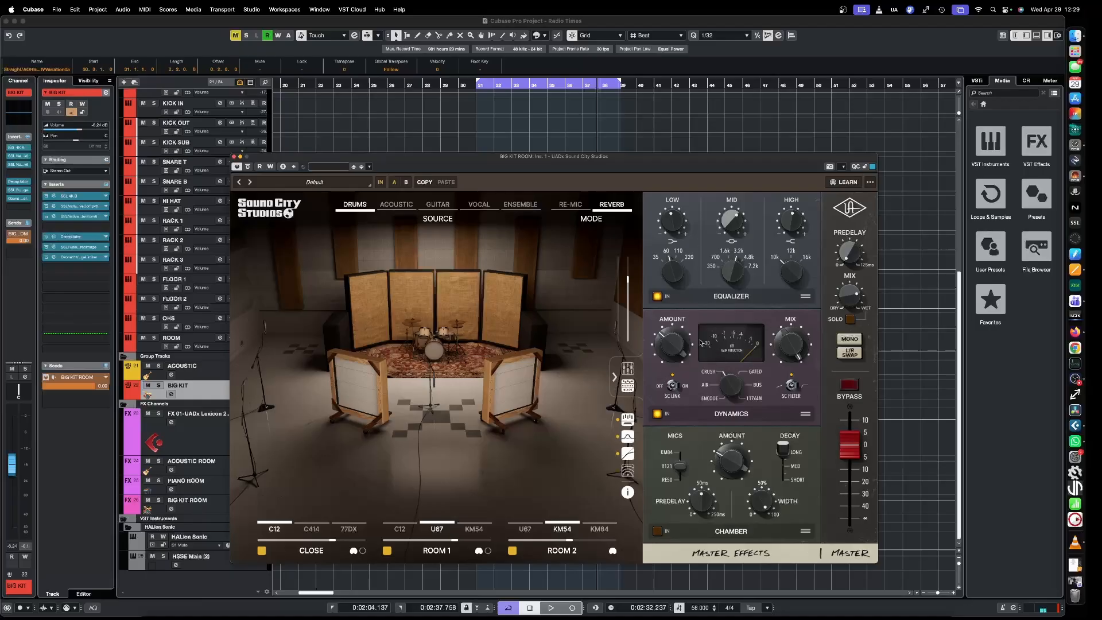
pyautogui.press('space')
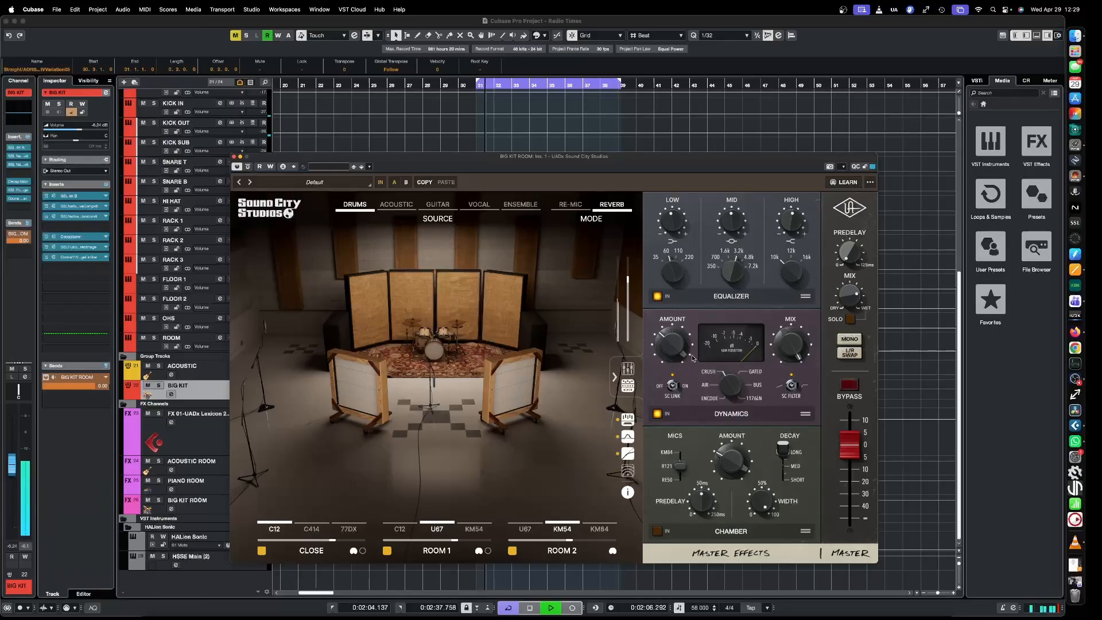
pyautogui.press('space')
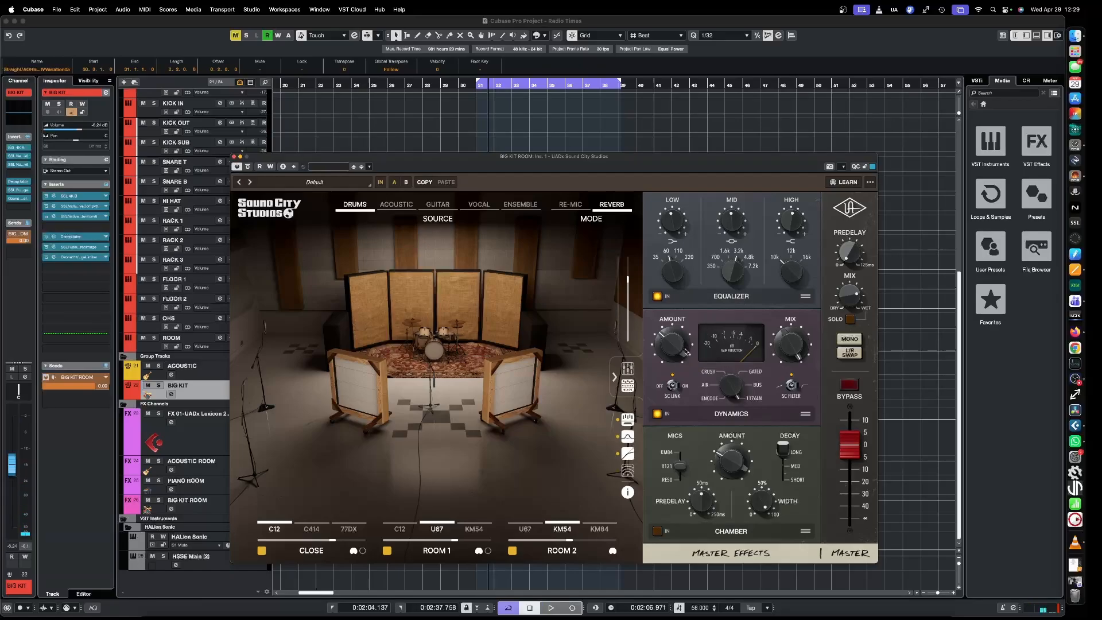
pyautogui.press('space')
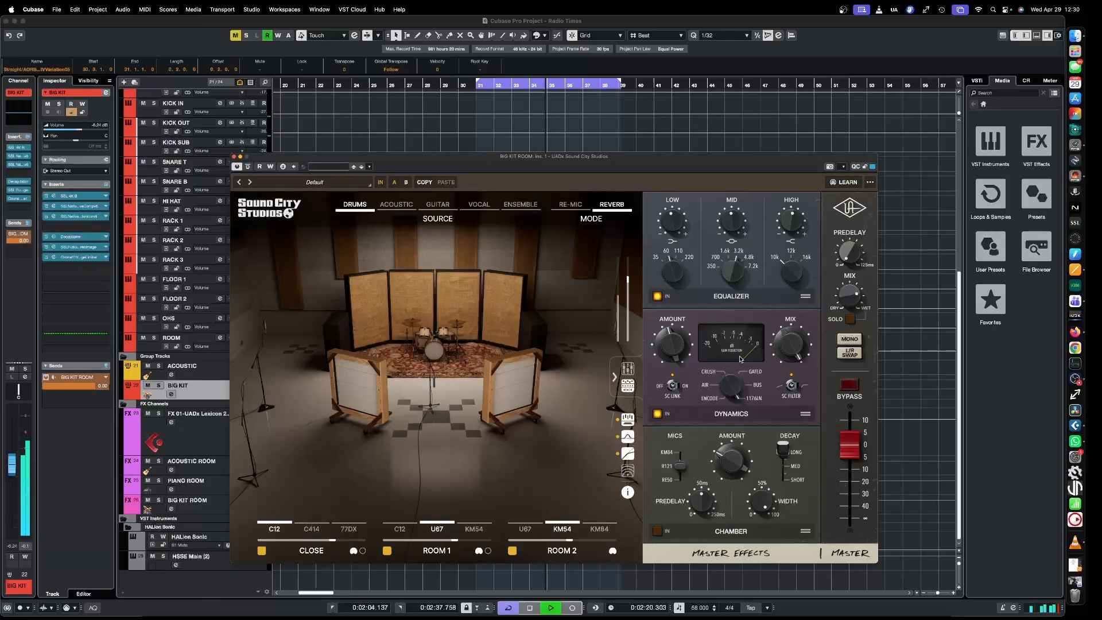
pyautogui.press('space')
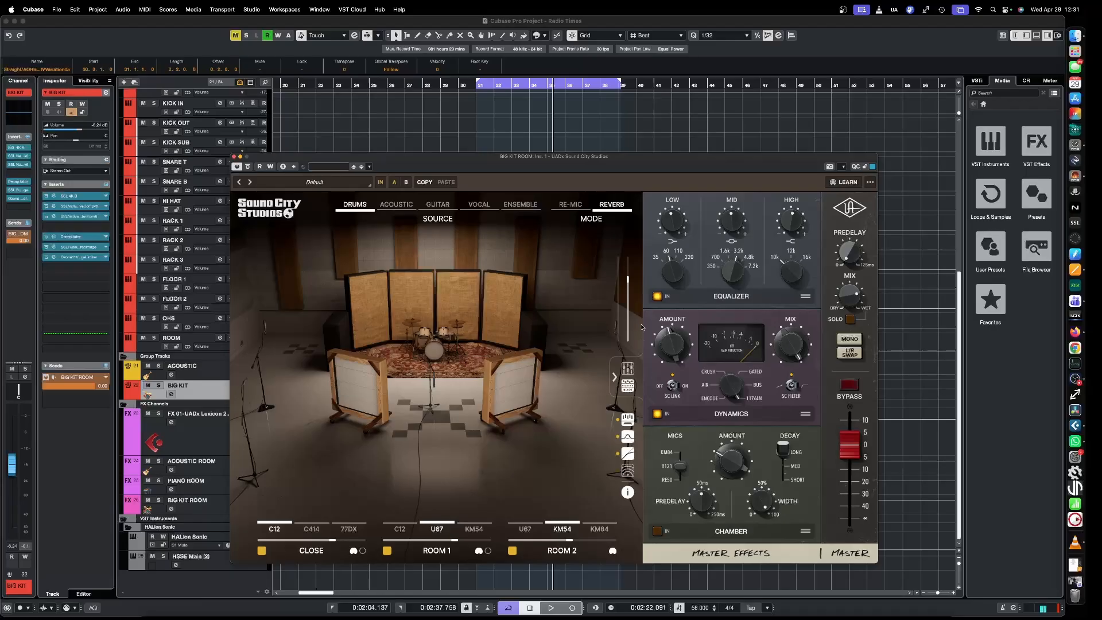
# Enable the Chamber section, adjust its Amount during playback and lower the BIG KIT group's fader slightly
pyautogui.click(657, 531)
pyautogui.press('space')
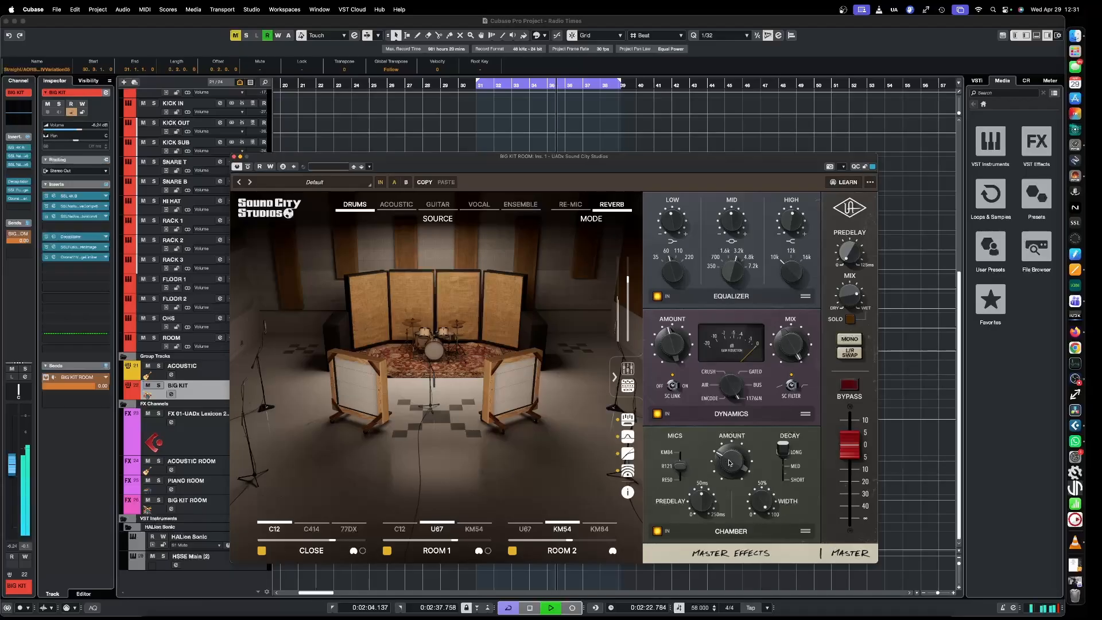
pyautogui.moveTo(732, 458); pyautogui.dragTo(735, 463)
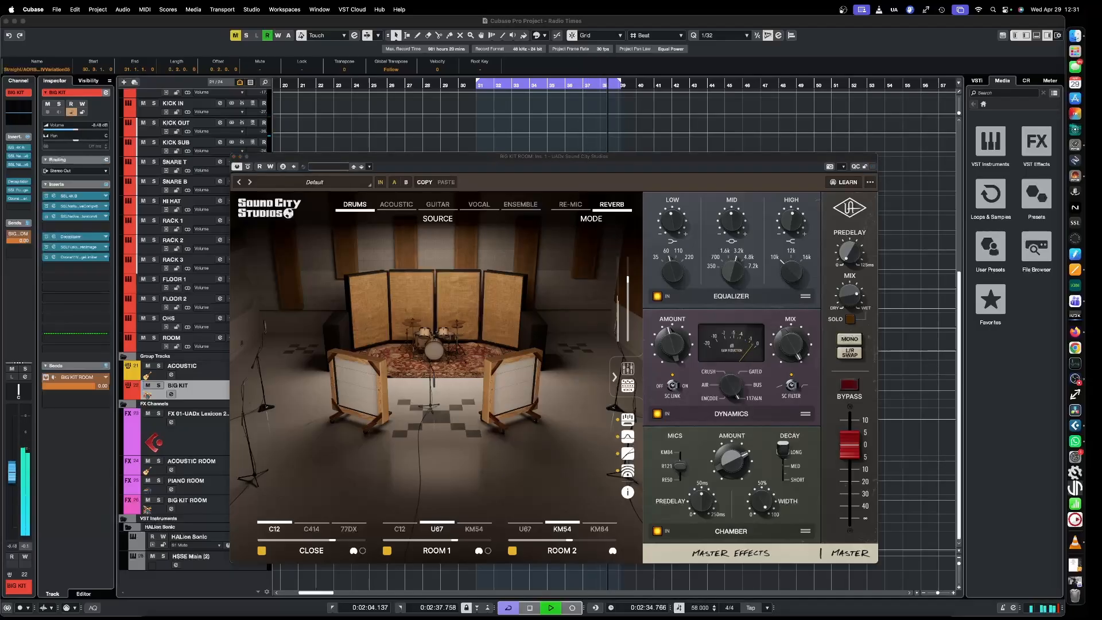
# Turn off loop cycling so playback runs on past bar 39, with the plug-in window moved clear of the arrangement
pyautogui.press('KP_Divide')
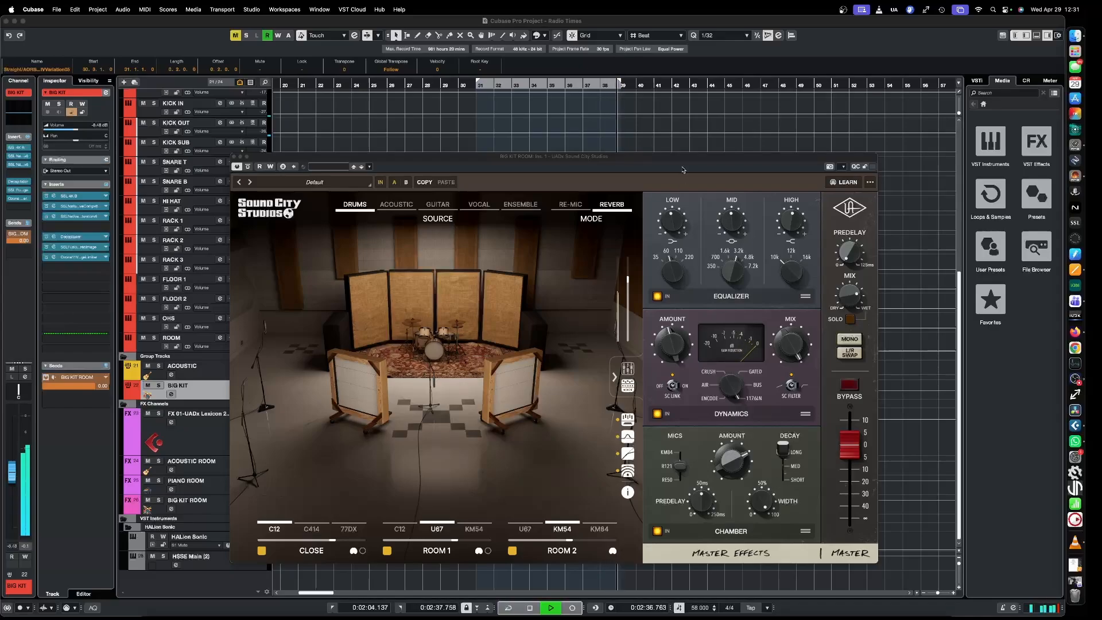
pyautogui.moveTo(681, 159); pyautogui.dragTo(614, 371)
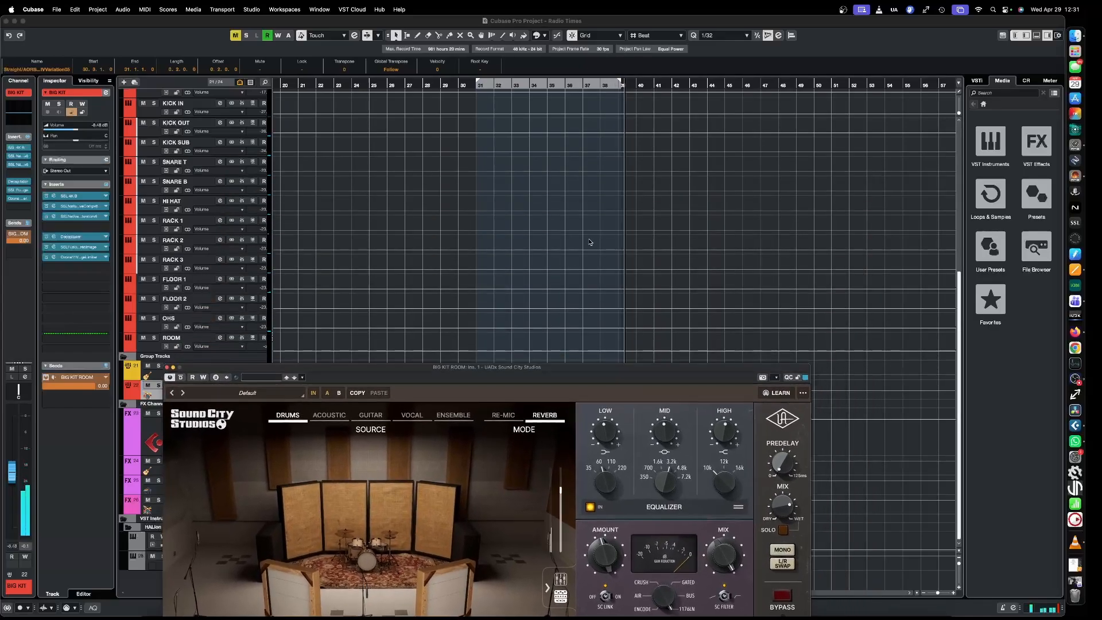
pyautogui.scroll(1, 622, 242)
pyautogui.scroll(5, 622, 243)
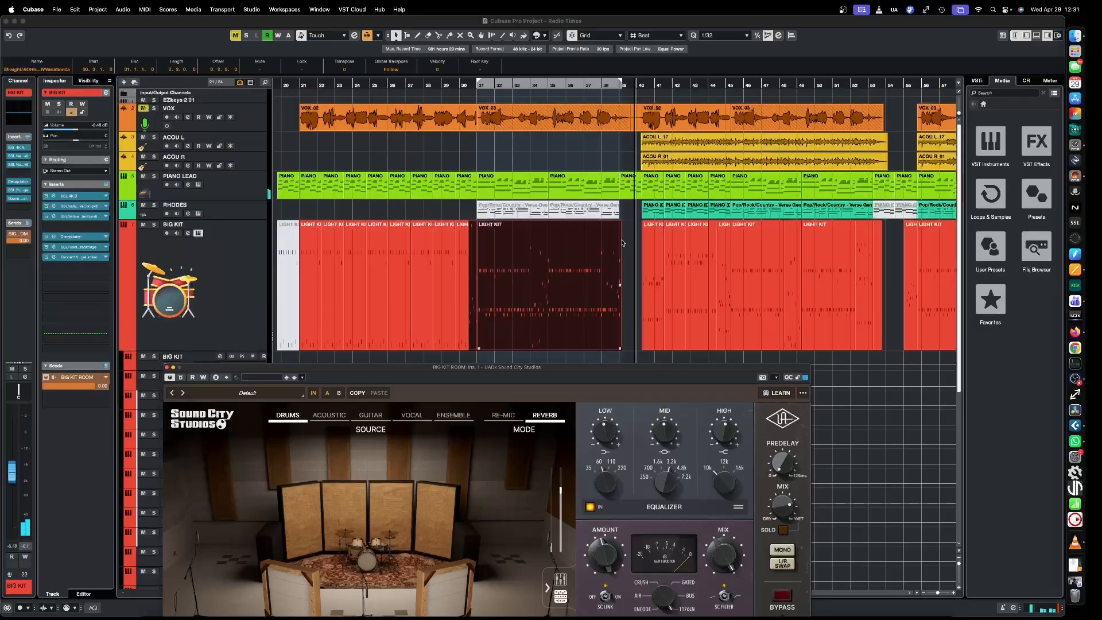
pyautogui.scroll(3, 622, 242)
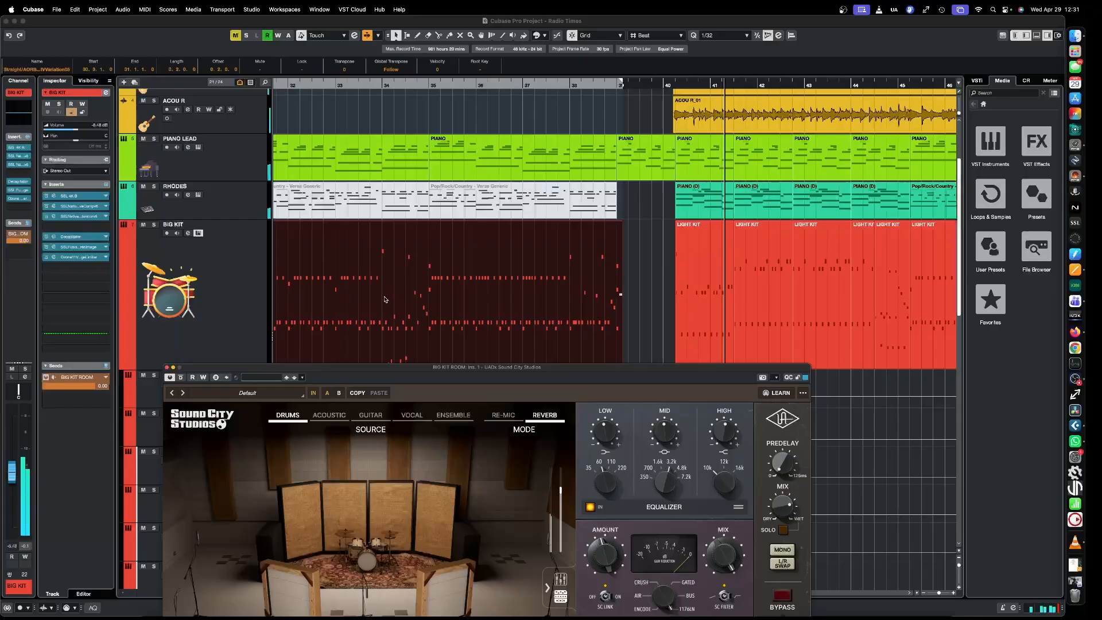
# Bring the whole Sound City Studios interface into view, stop playback and move the plug-in window clear of the track list
pyautogui.moveTo(395, 366); pyautogui.dragTo(398, 197)
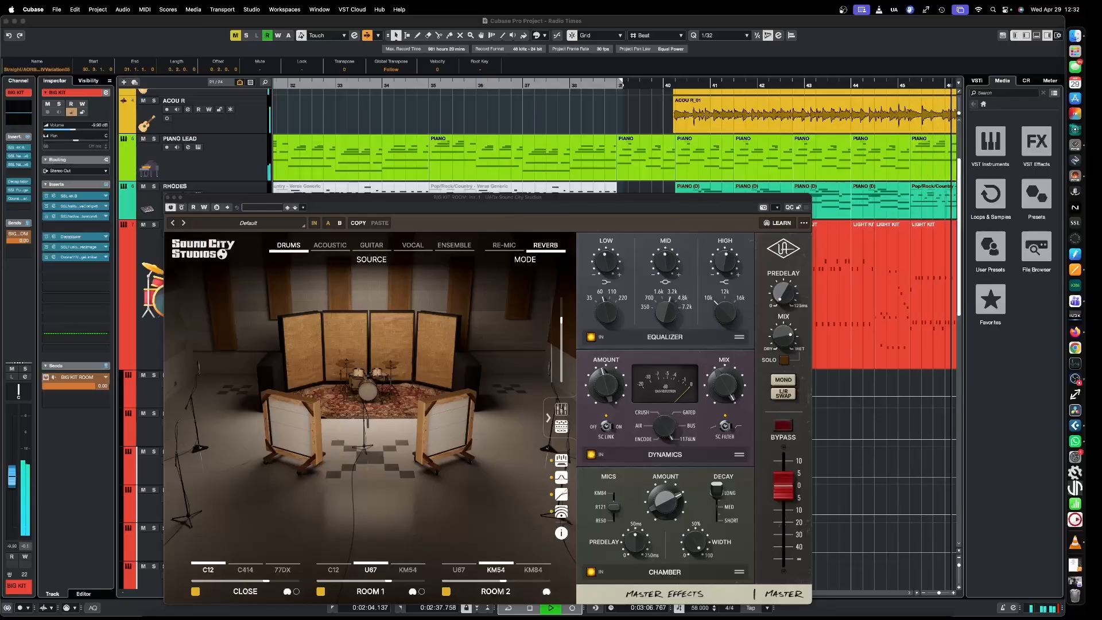
pyautogui.press('space')
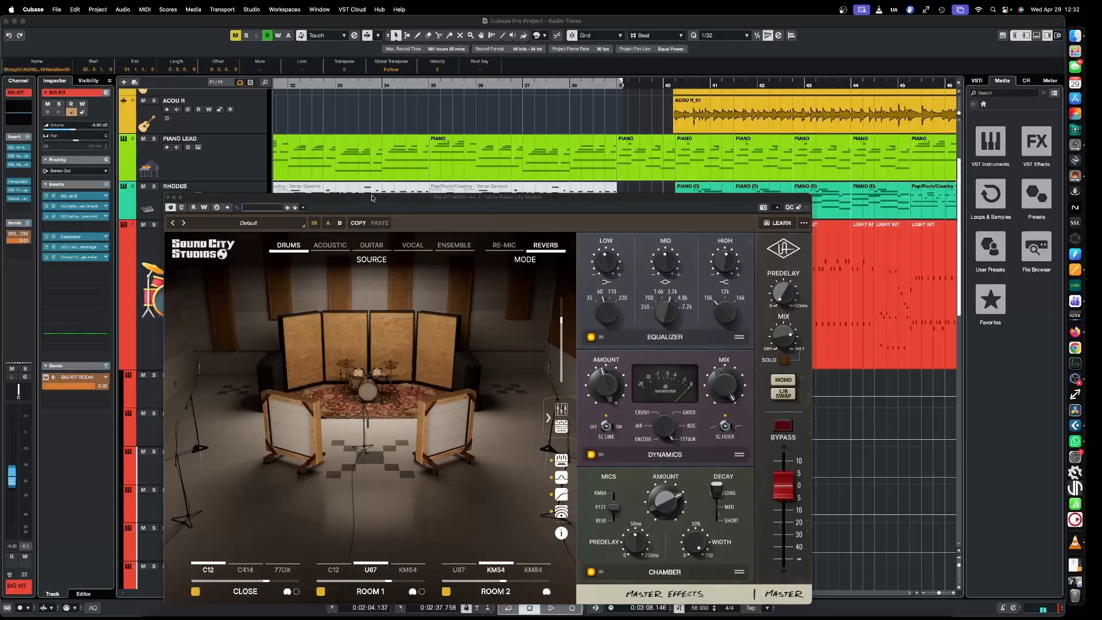
pyautogui.moveTo(373, 199); pyautogui.dragTo(491, 179)
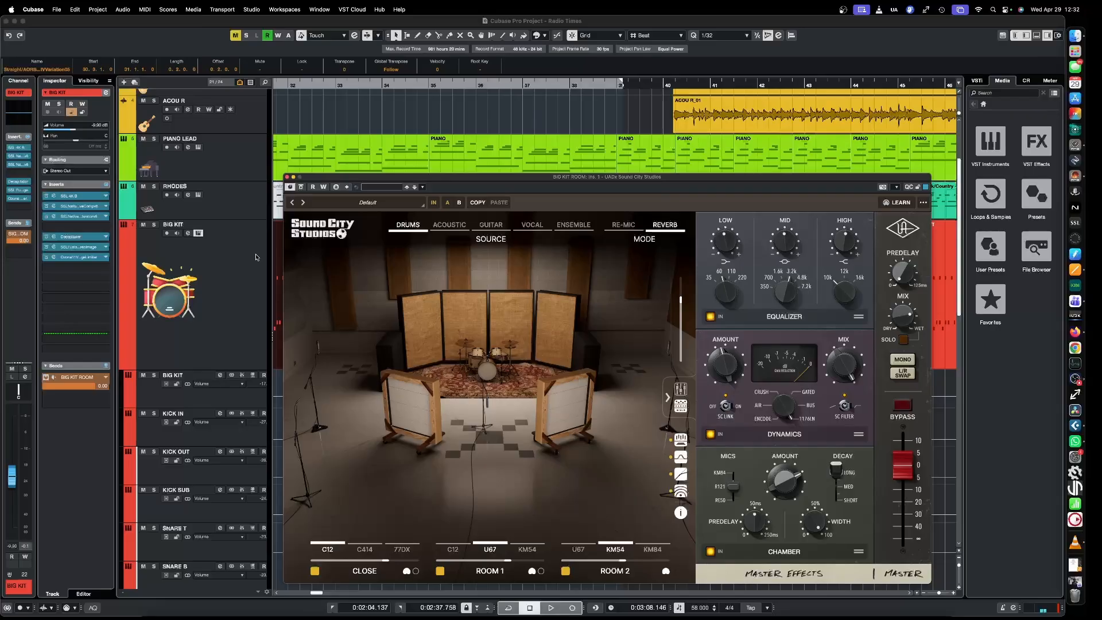
# Review the BIG KIT instrument's separate output tracks from KICK IN to ROOM, along with the BIG KIT group track
pyautogui.scroll(-10, 257, 257)
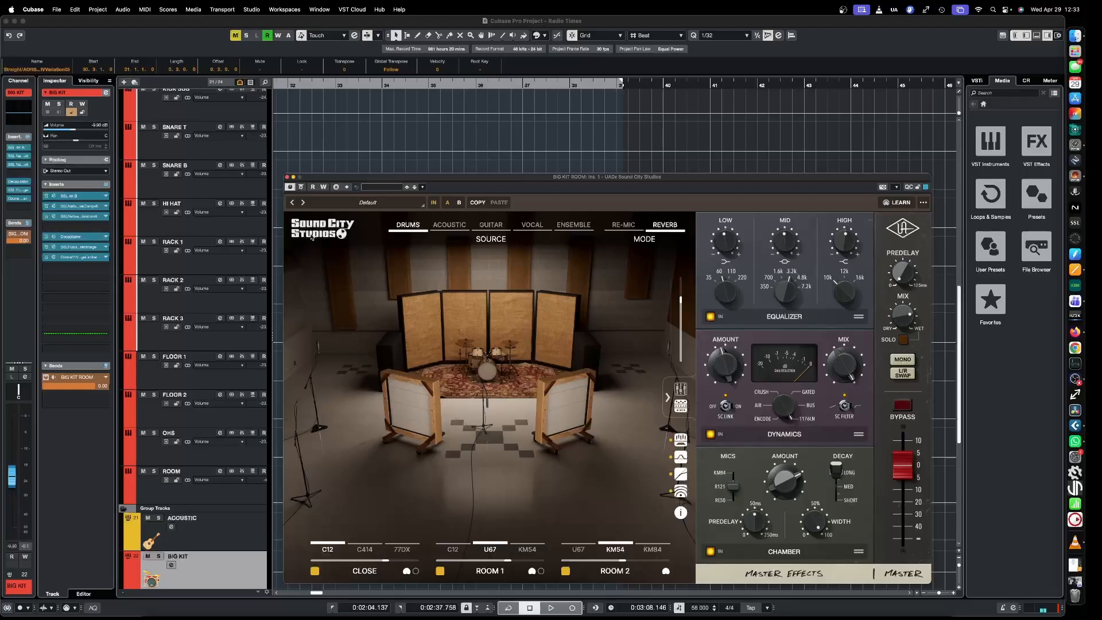
pyautogui.moveTo(340, 178); pyautogui.dragTo(338, 141)
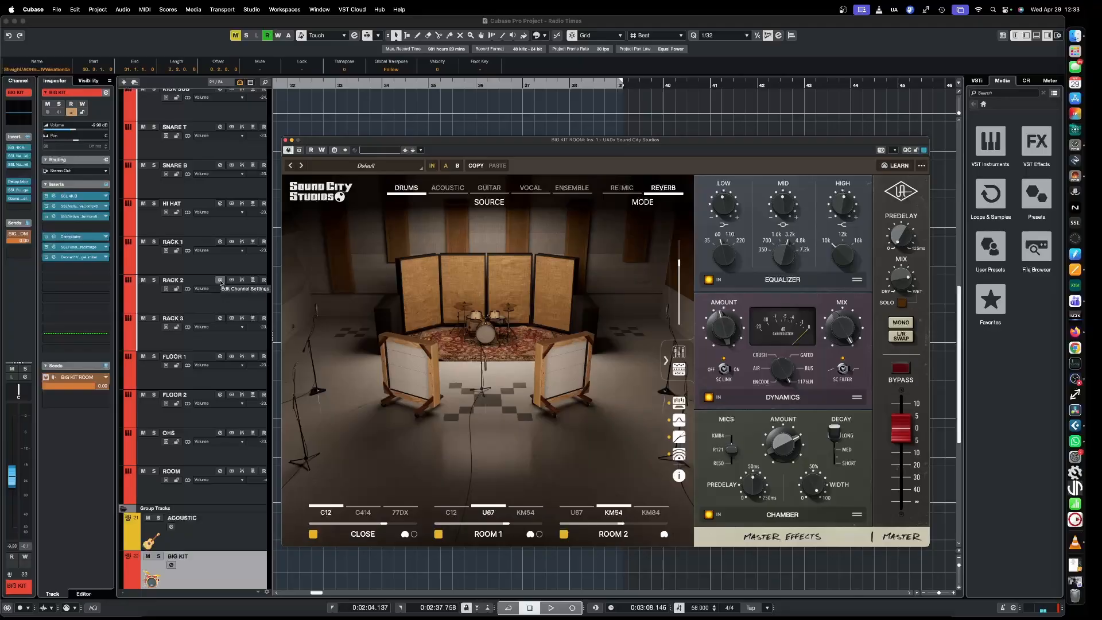
pyautogui.scroll(5, 221, 282)
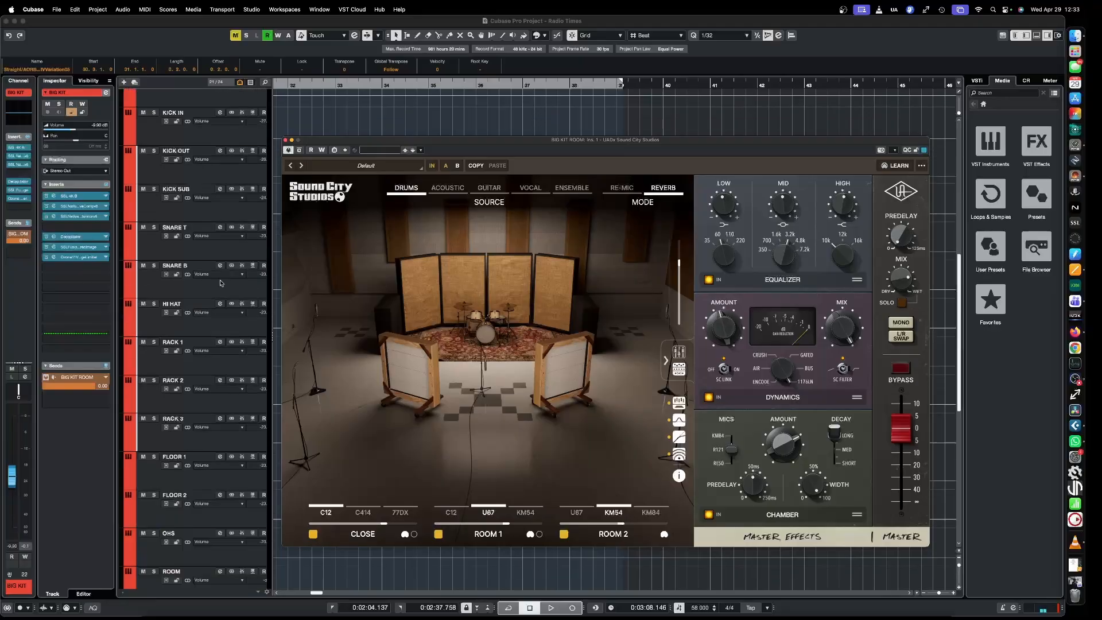
pyautogui.scroll(3, 220, 281)
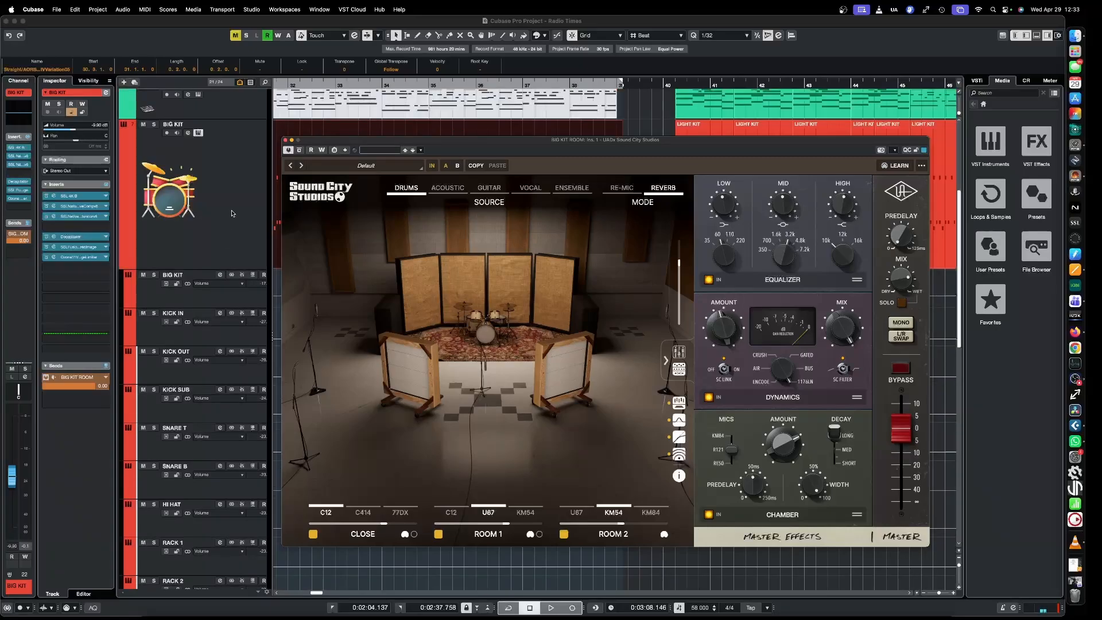
pyautogui.scroll(-6, 232, 214)
pyautogui.scroll(-6, 232, 214)
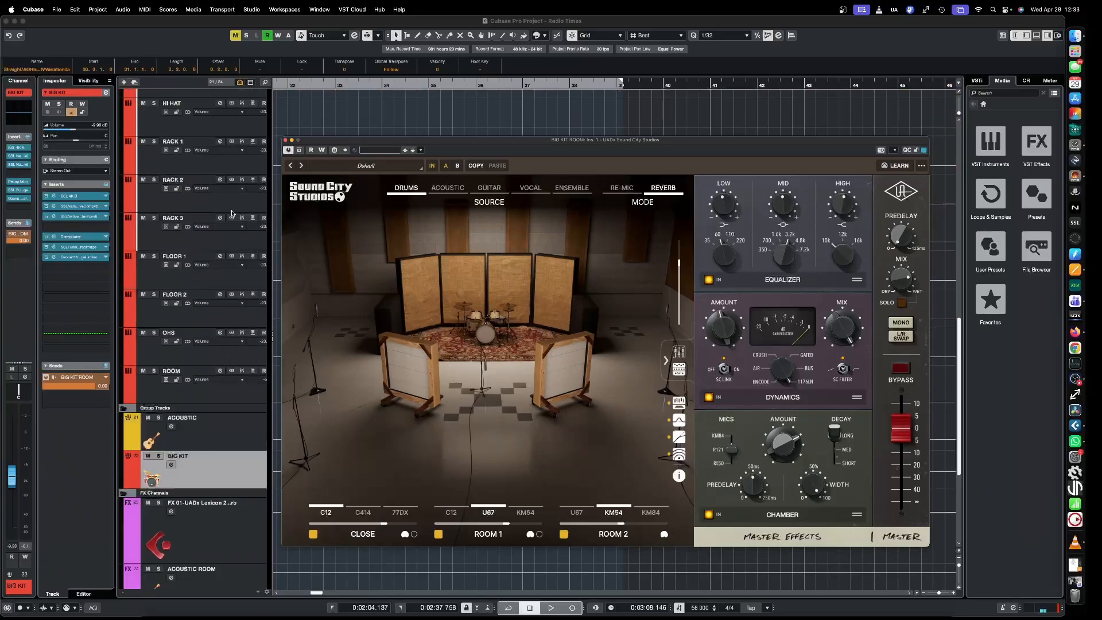
pyautogui.scroll(6, 232, 214)
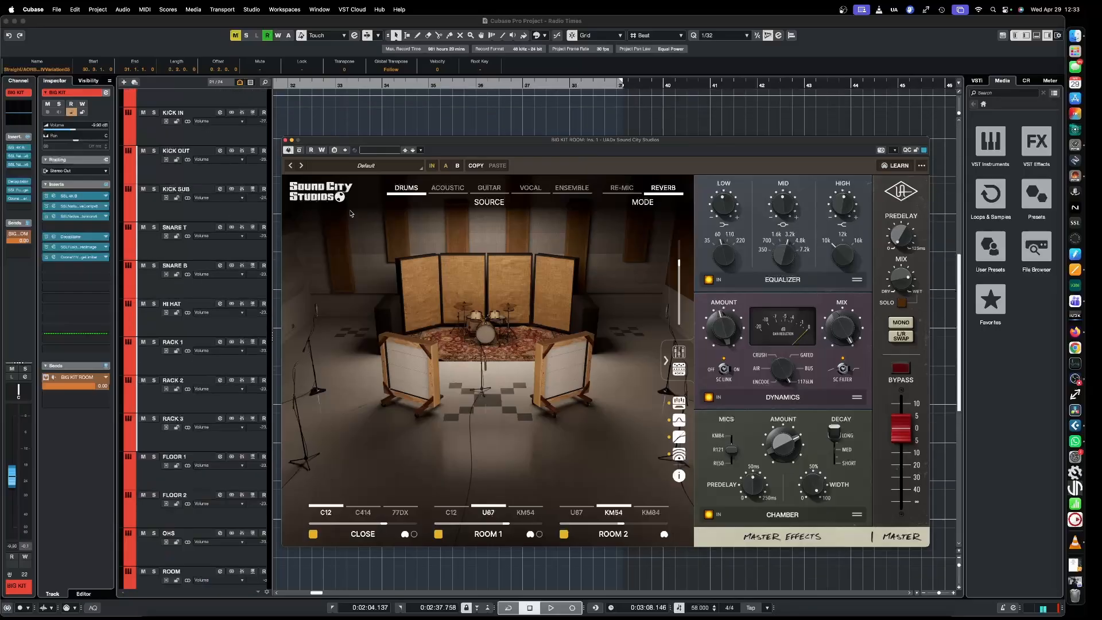
# Open the BIG KIT track's Superior Drummer 3 instrument, position its window over the reverb plug-in and show the Drums page
pyautogui.moveTo(417, 187)
pyautogui.click(107, 92)
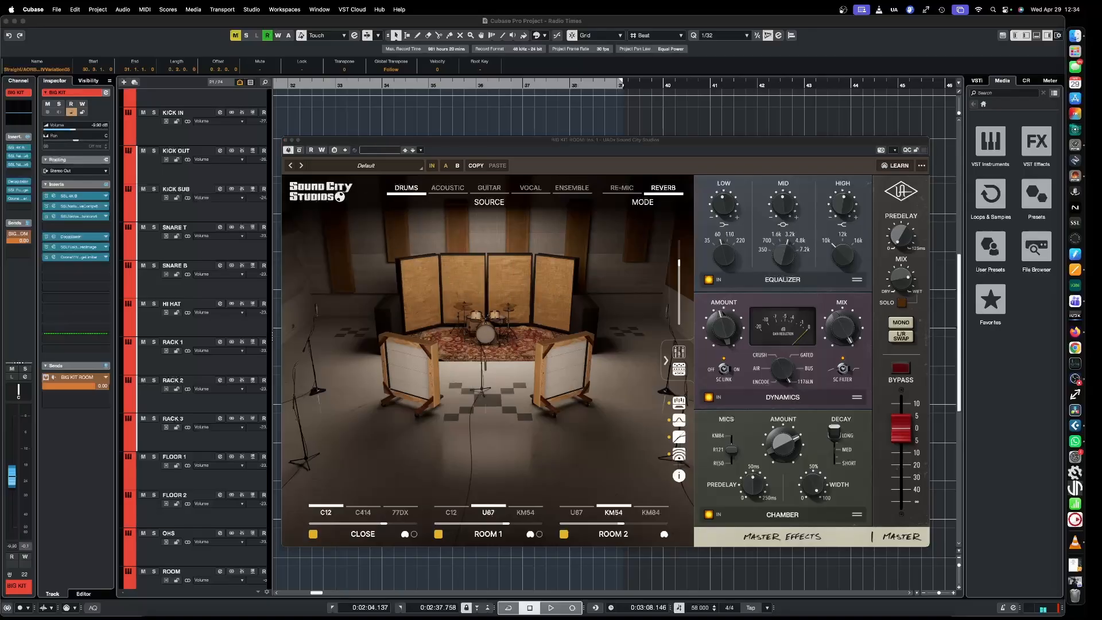
pyautogui.moveTo(428, 29); pyautogui.dragTo(459, 221)
pyautogui.click(437, 246)
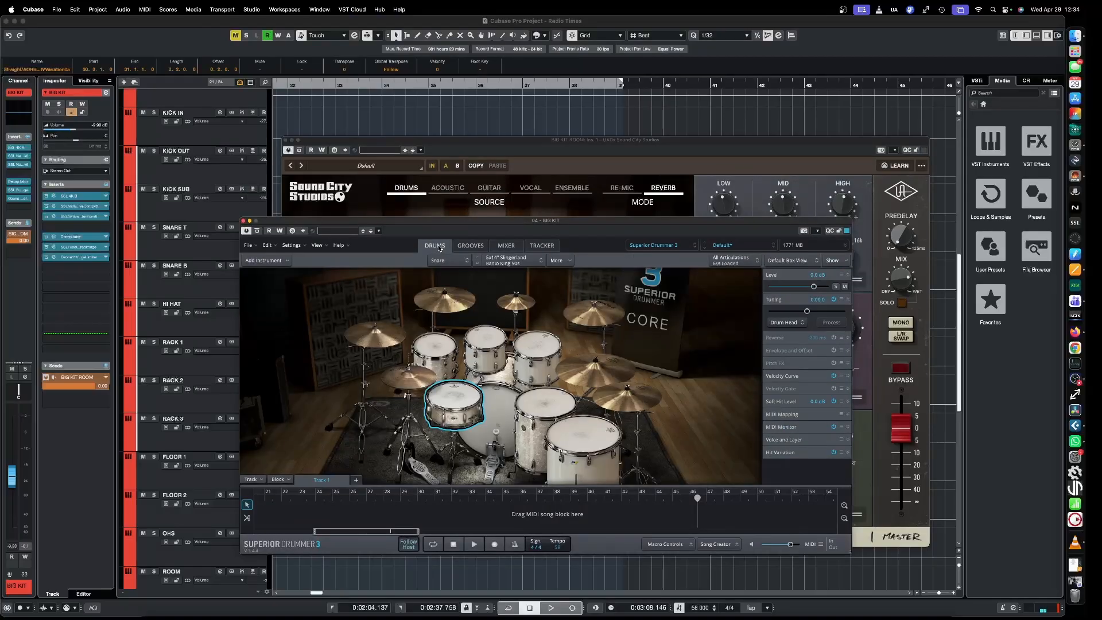